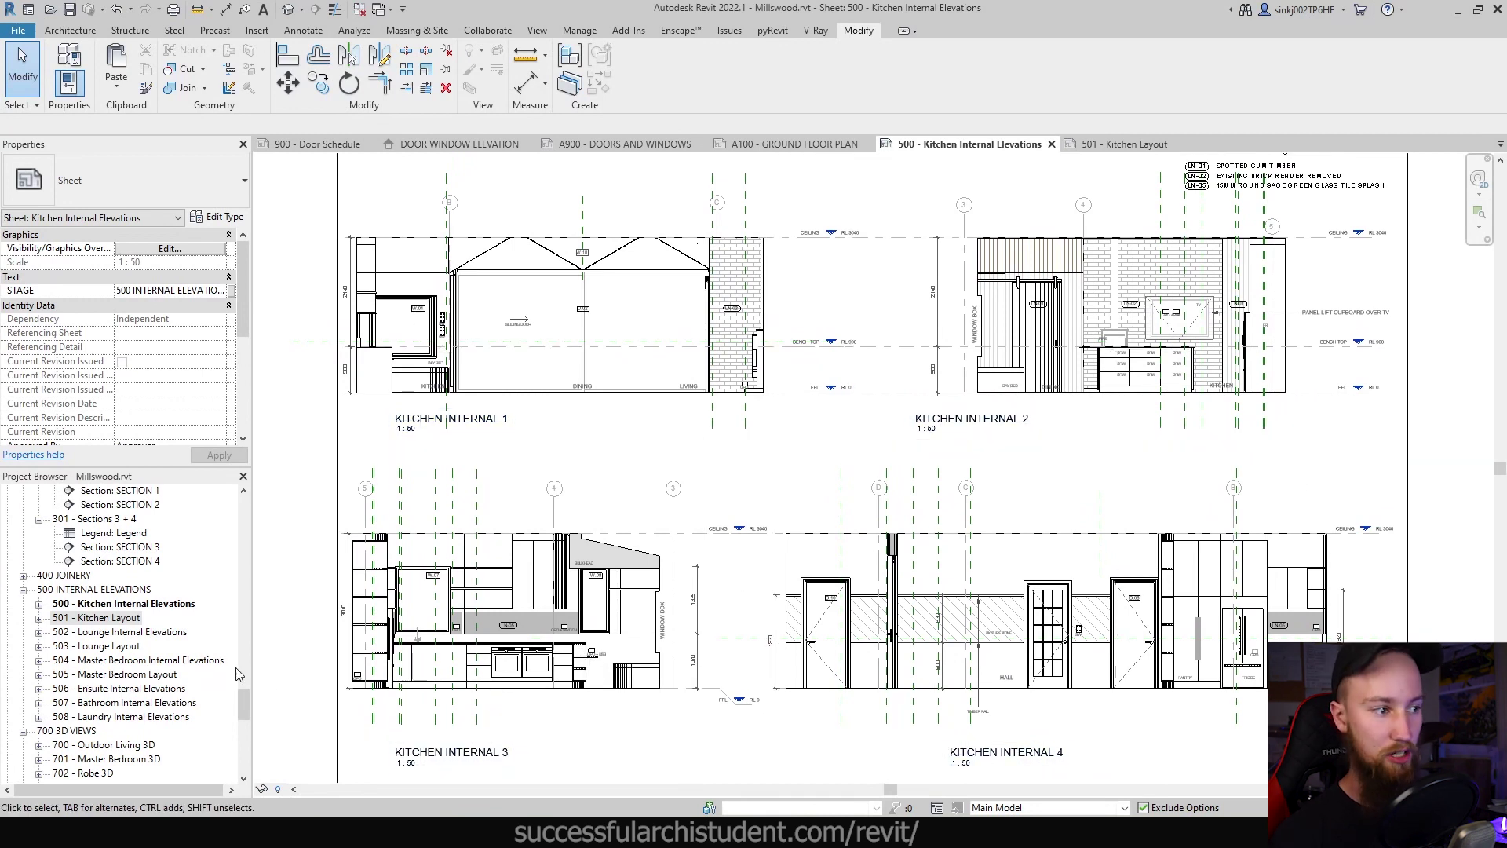
Review the kitchen layout, lounge internal elevations and lounge layout on sheets 501, 502 and 503
left_click(1119, 145)
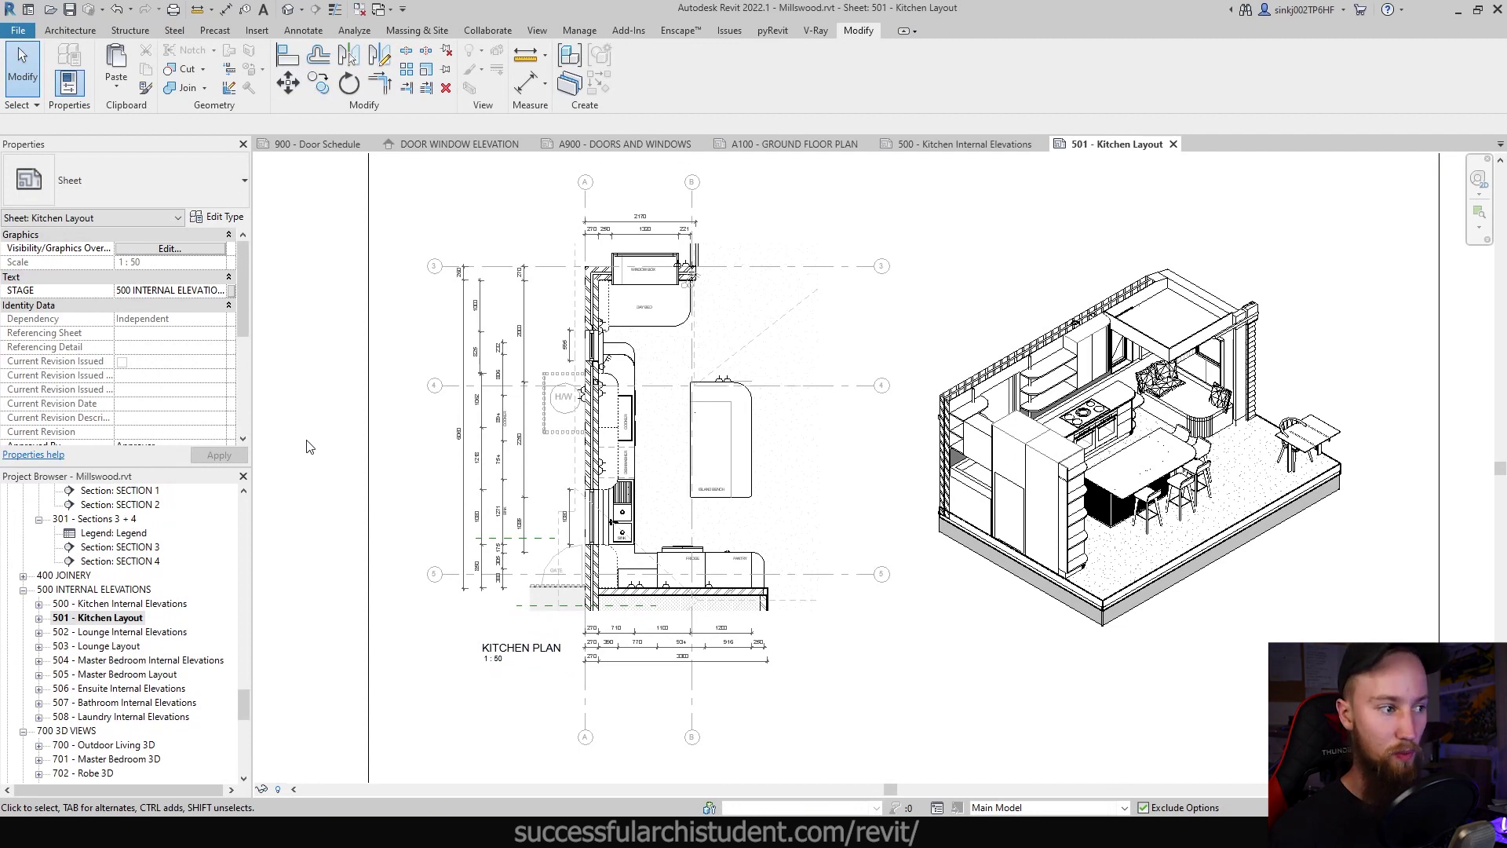
double_click(150, 632)
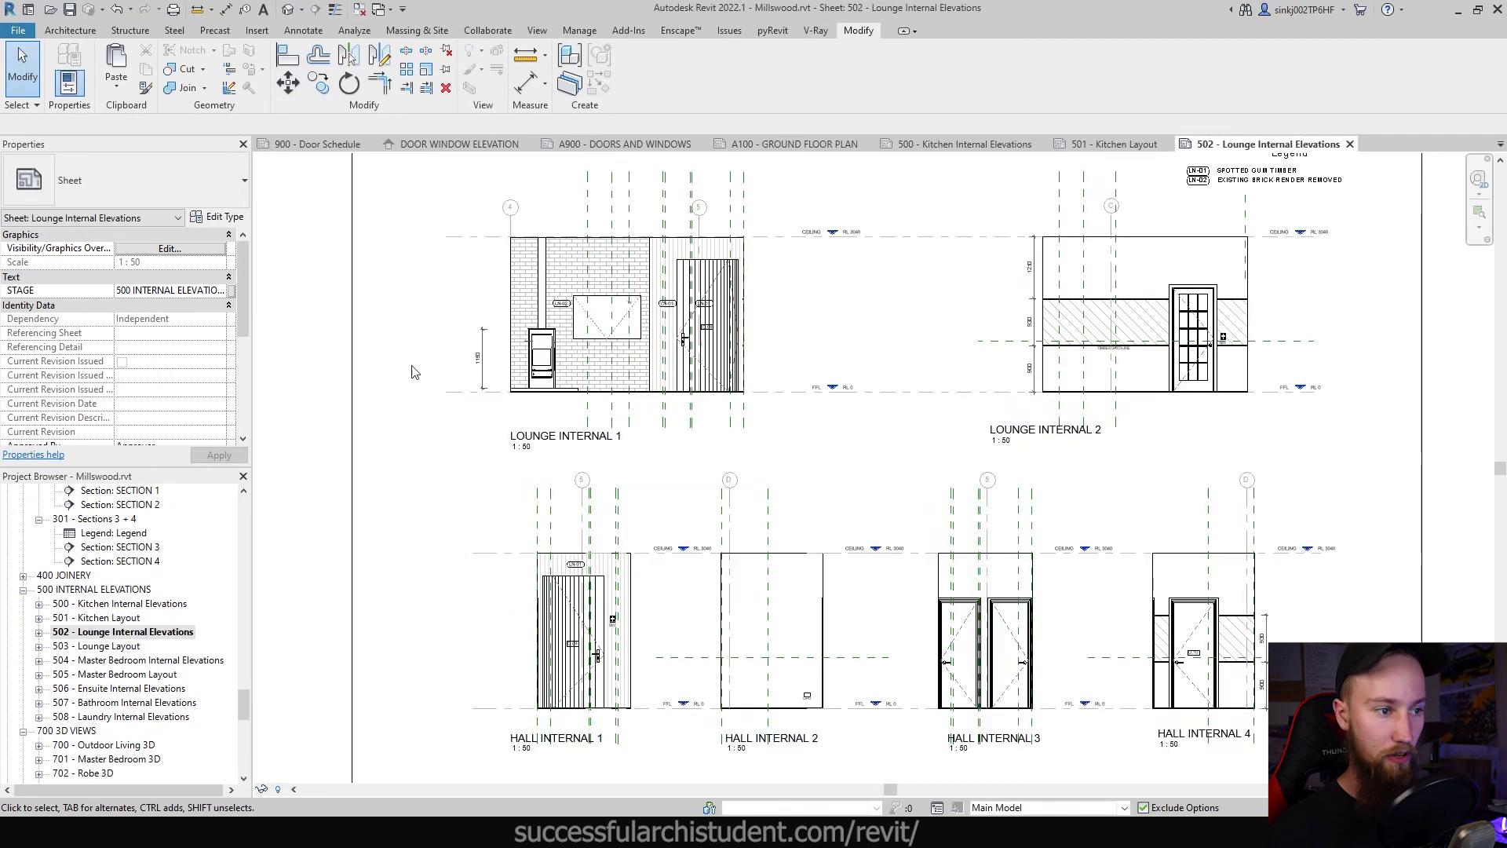
double_click(115, 646)
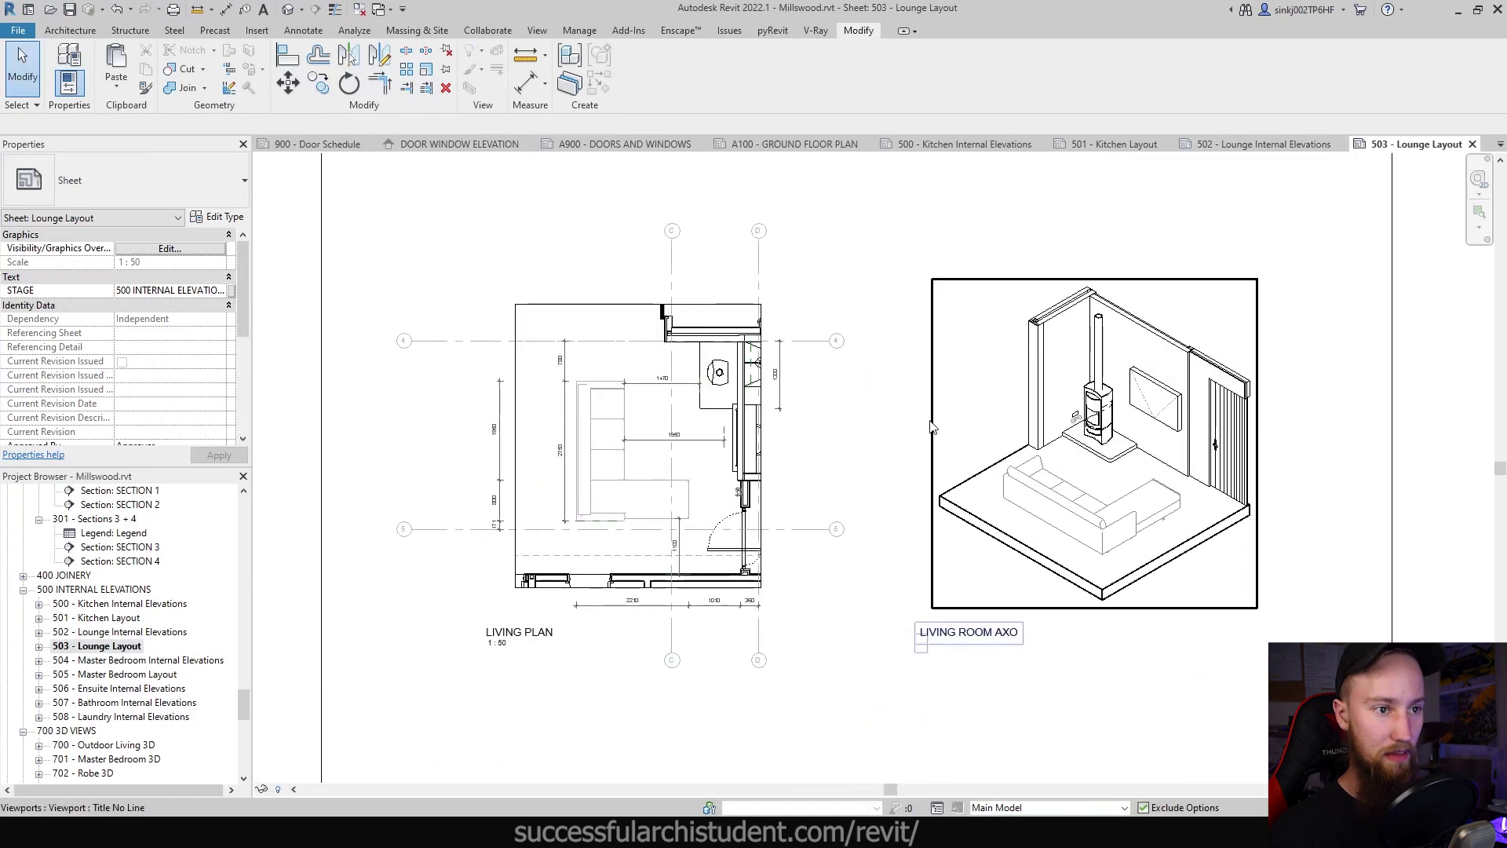
scroll(933, 430, "up", 1)
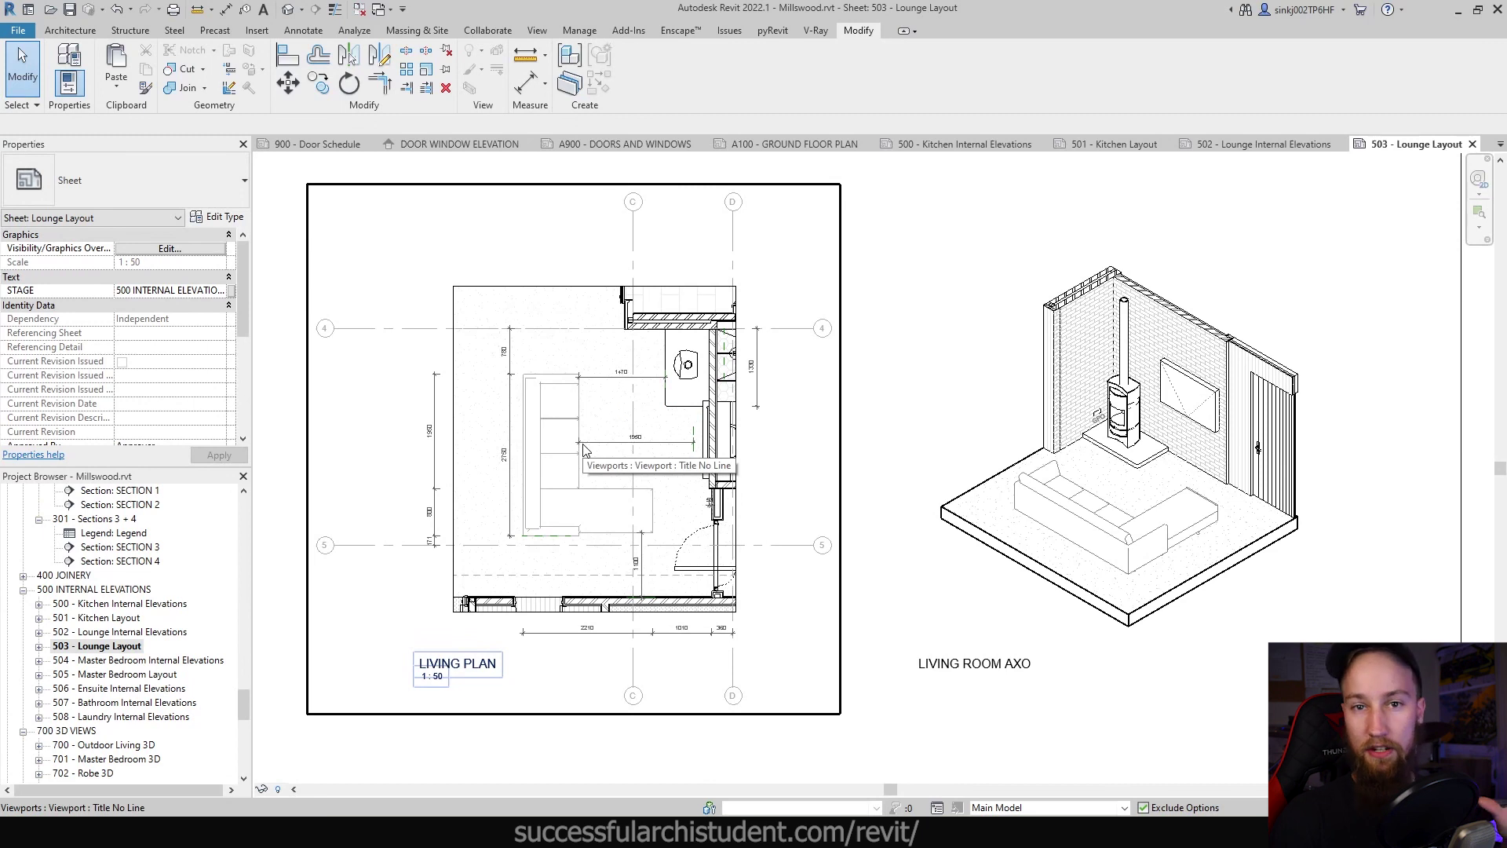
Review the master bedroom, ensuite, bathroom and laundry elevations, plans and 3D views on sheets 504 to 508
double_click(161, 663)
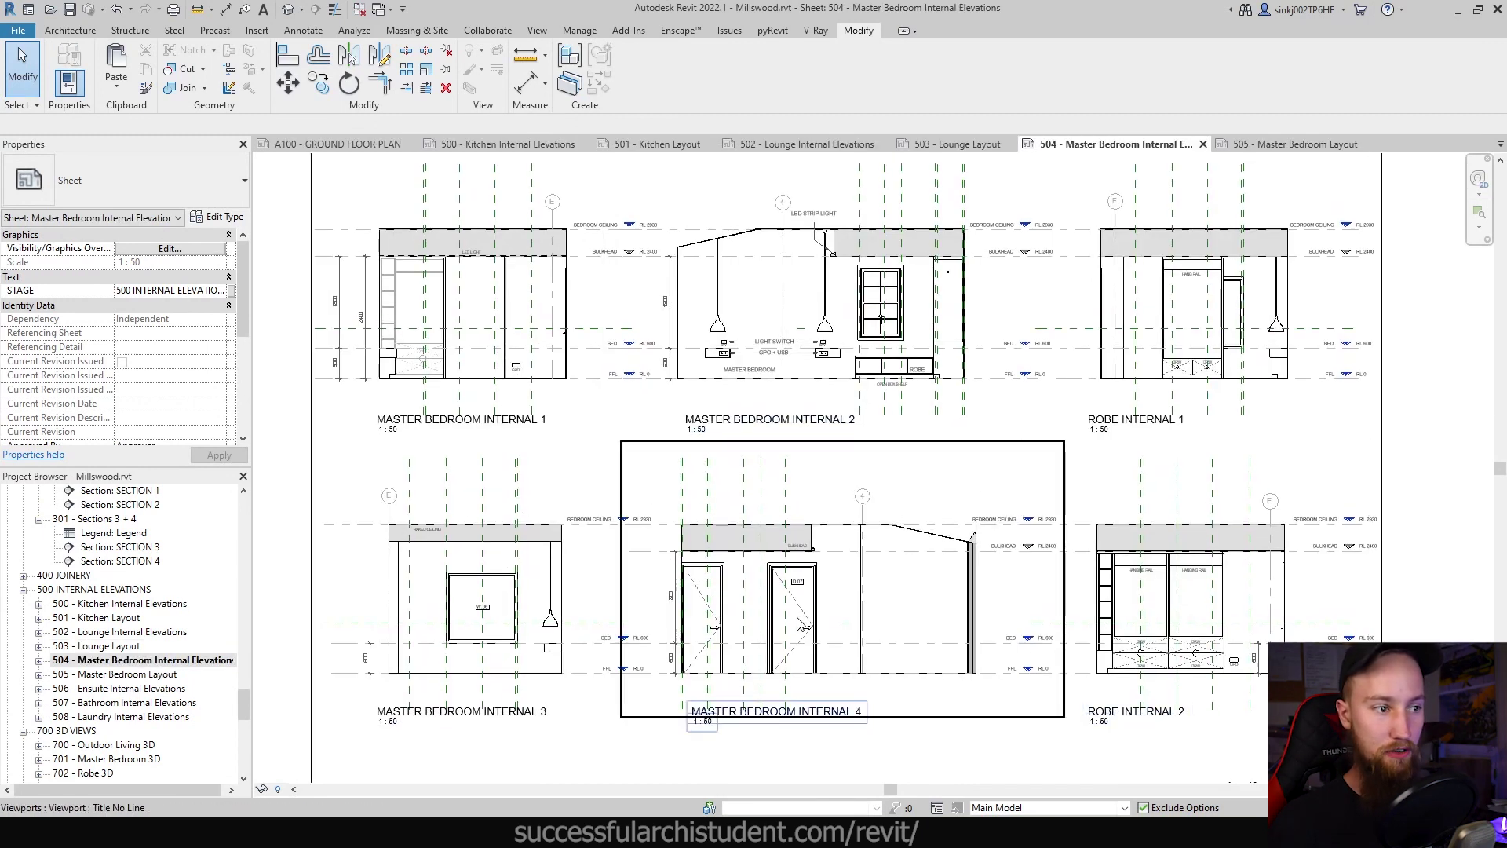
double_click(154, 675)
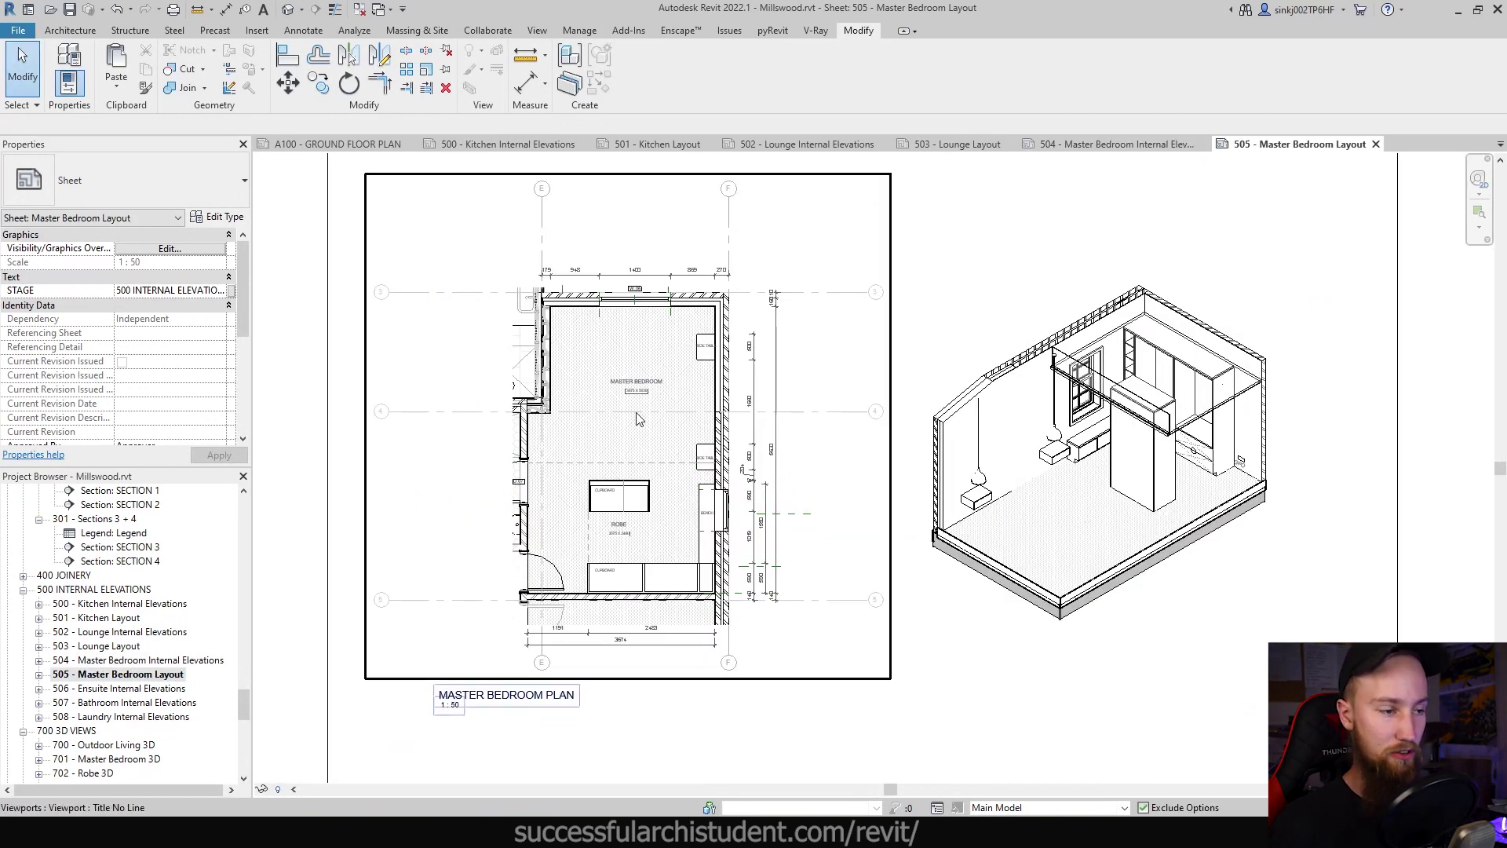
double_click(126, 688)
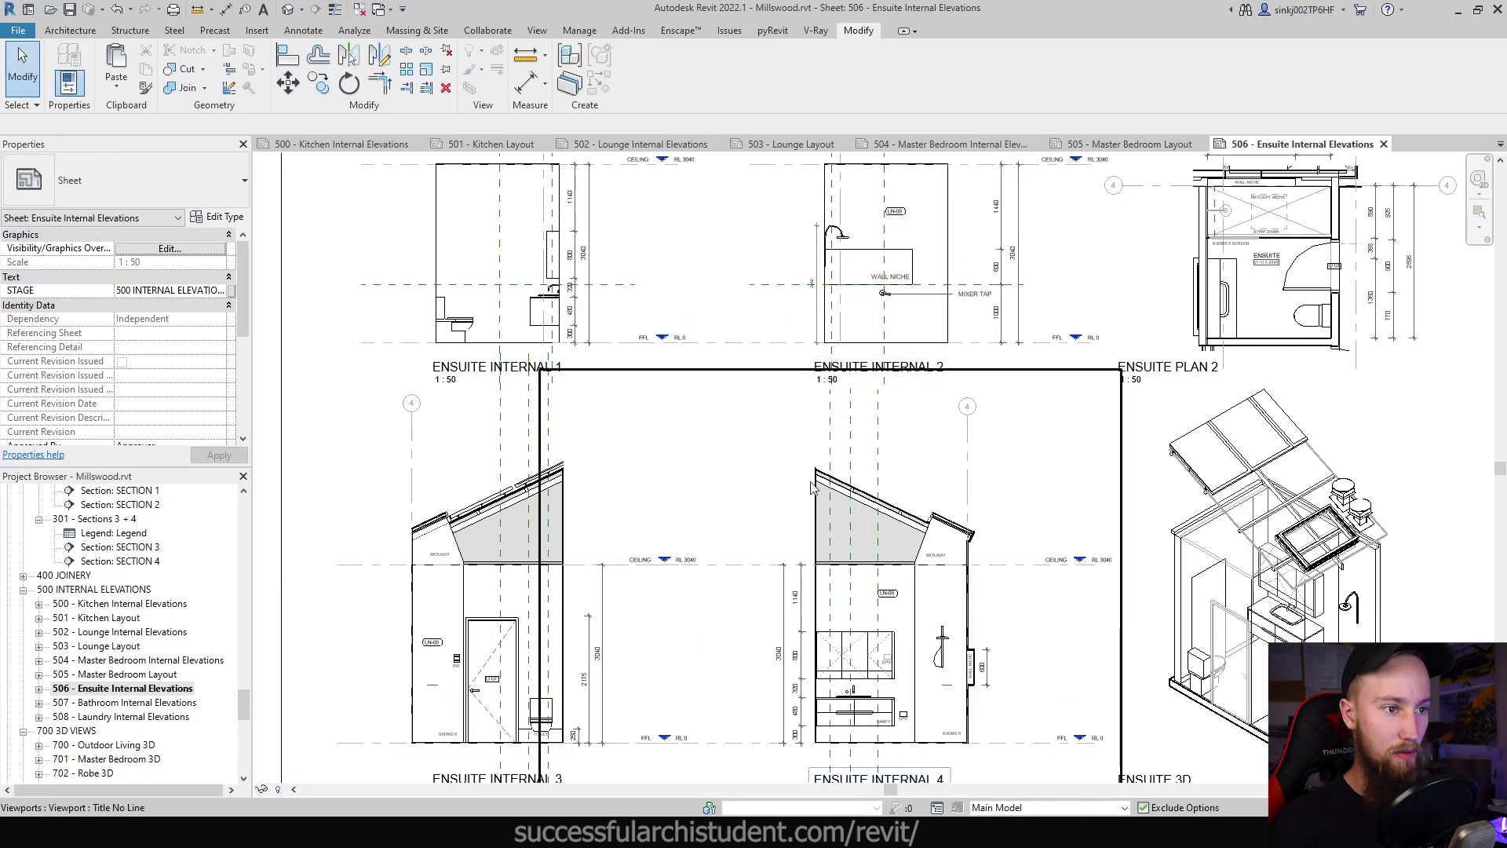
middle_click_drag(1372, 406, 1309, 421)
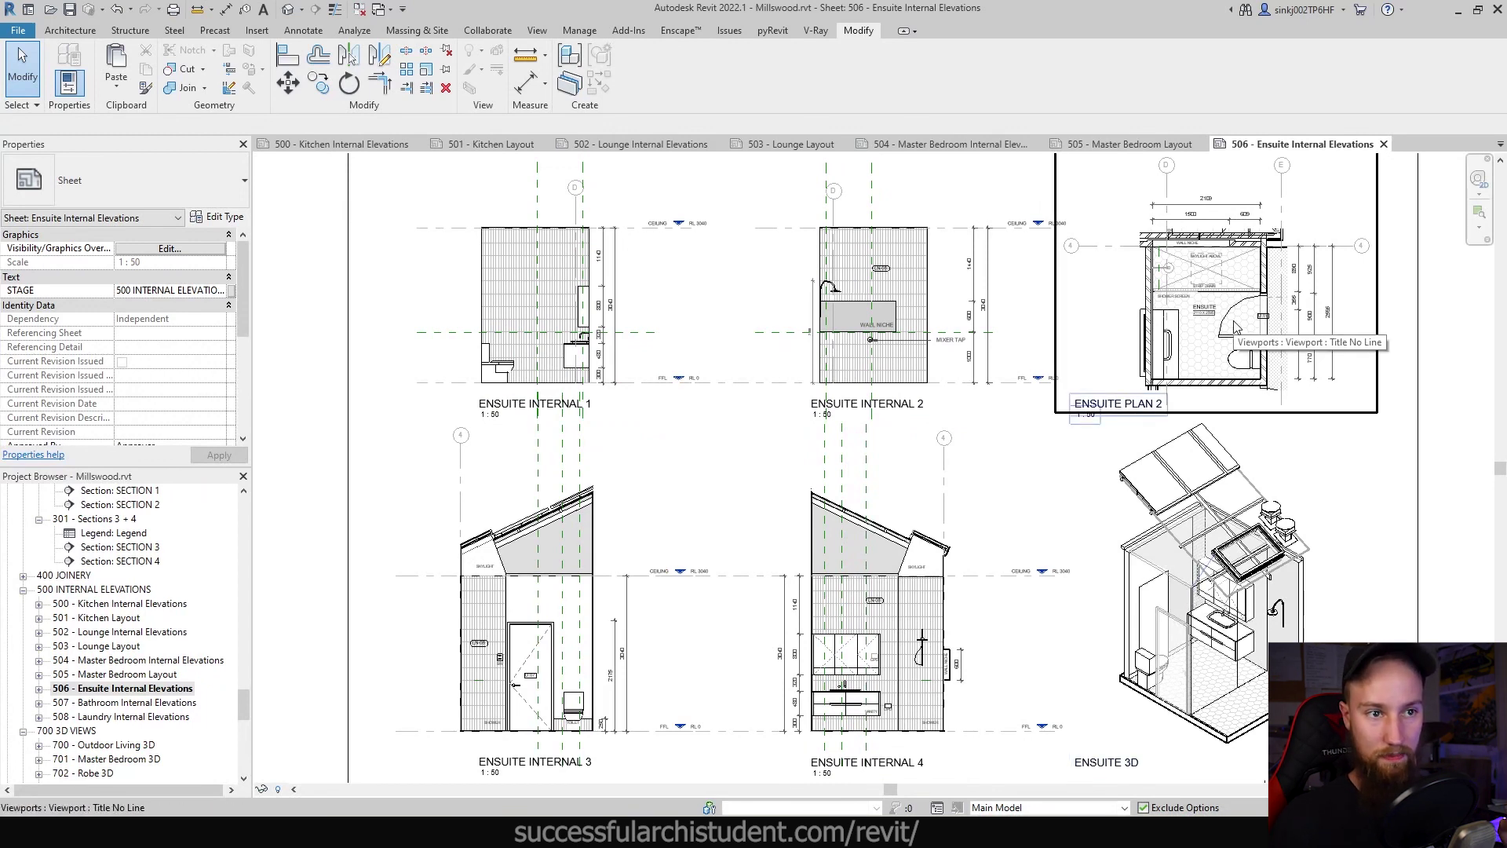
scroll(1235, 327, "up", 4)
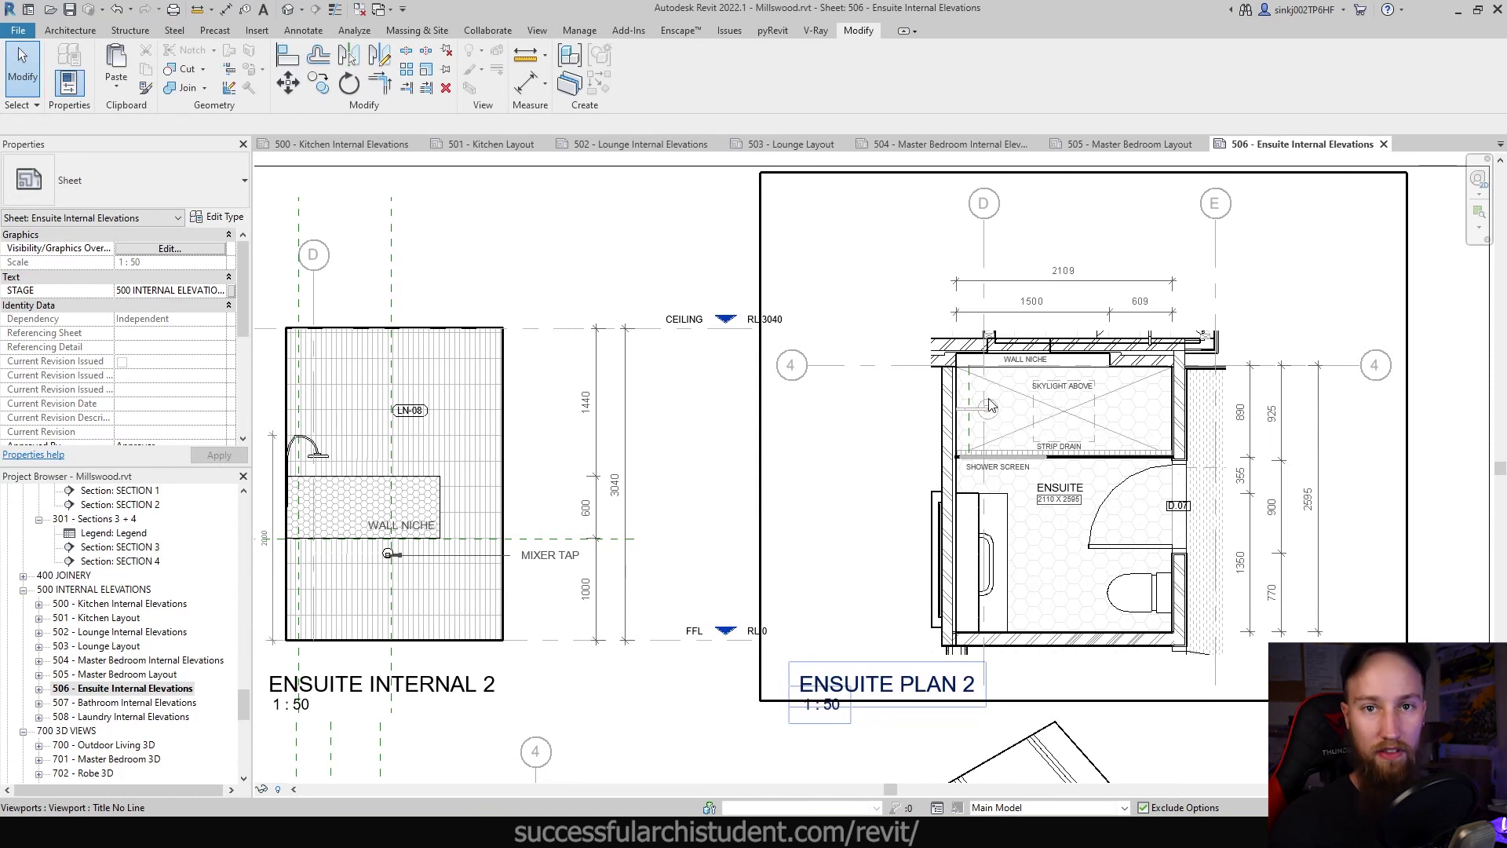
key("ctrl+Tab")
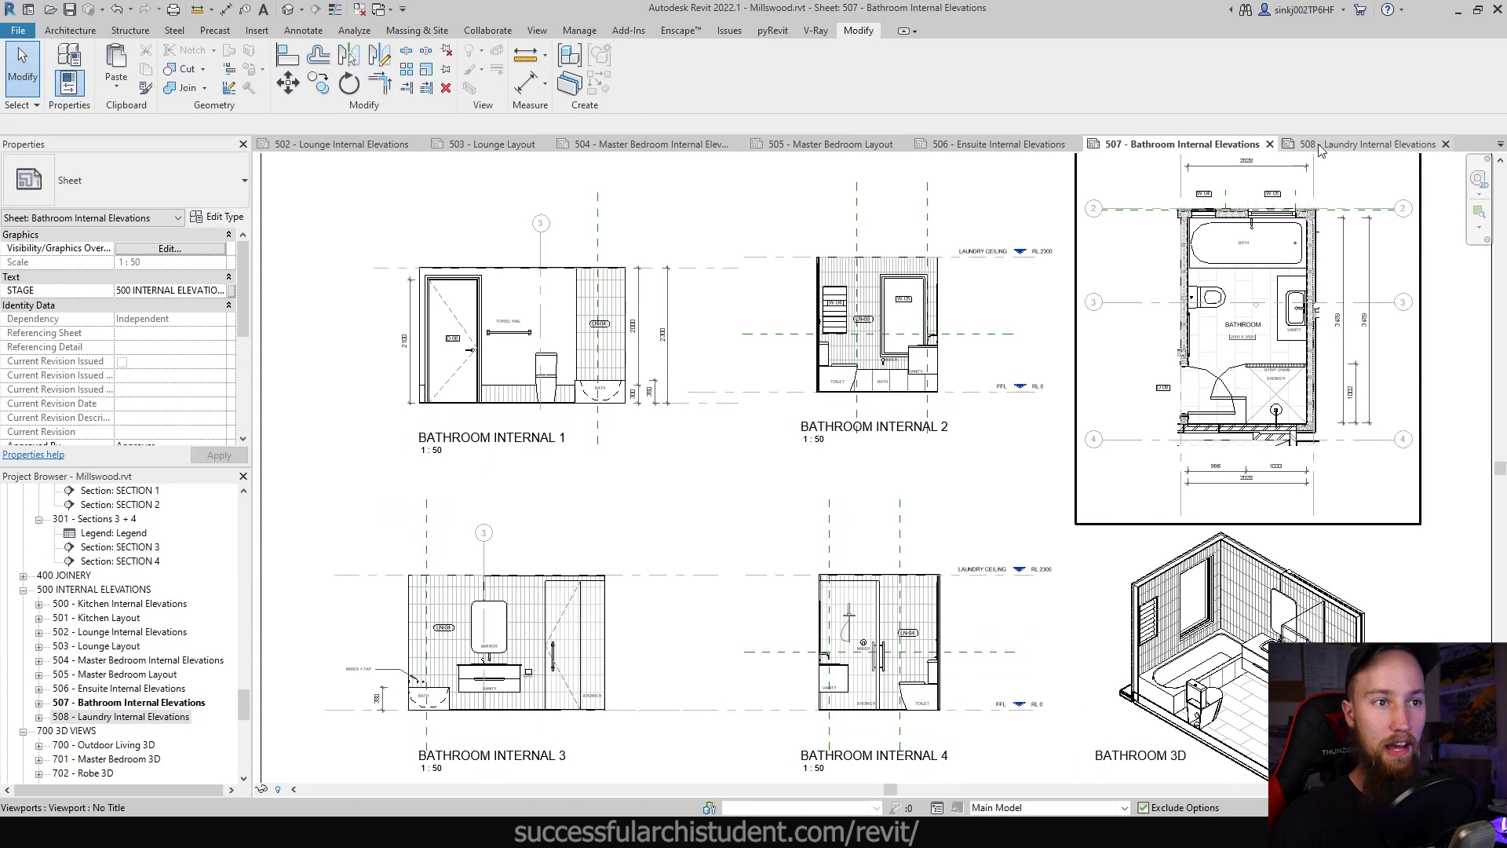
key("ctrl+Tab")
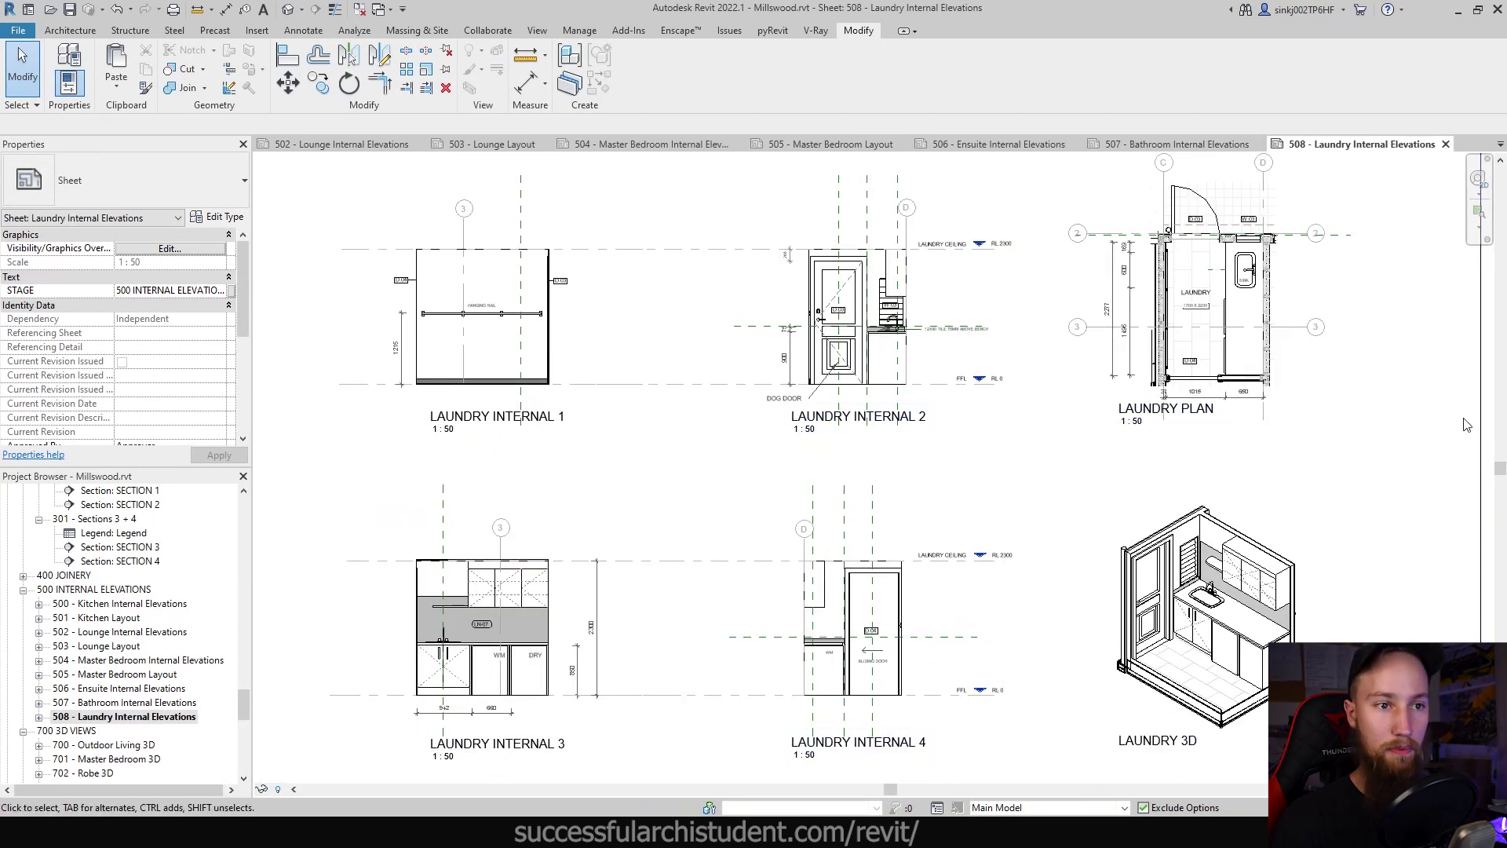
Open the Ground Floor Proposed plan placed on sheet 103 and close all inactive views
scroll(200, 724, "up", 6)
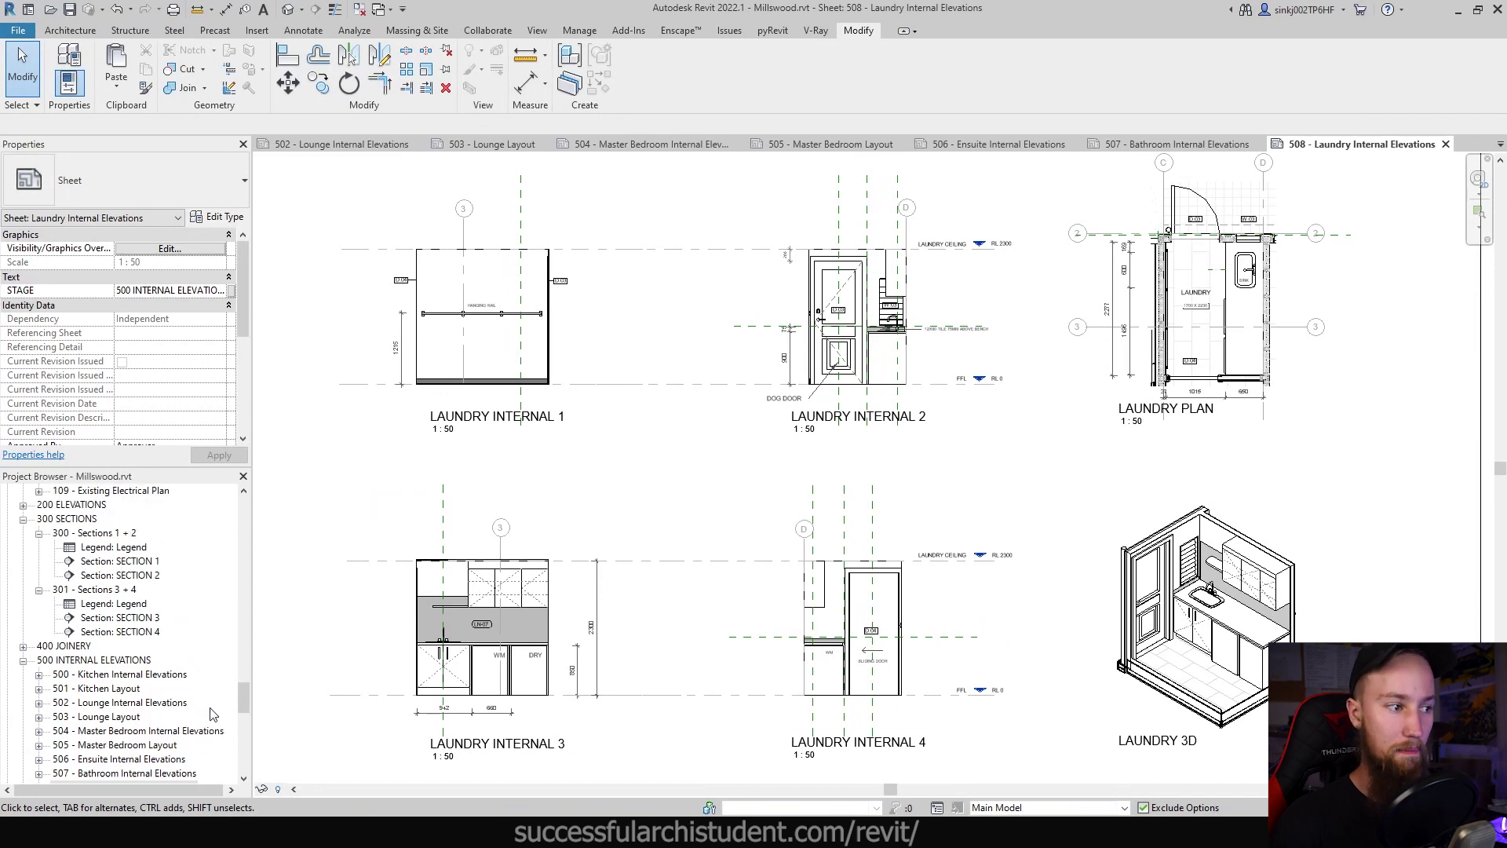
double_click(124, 591)
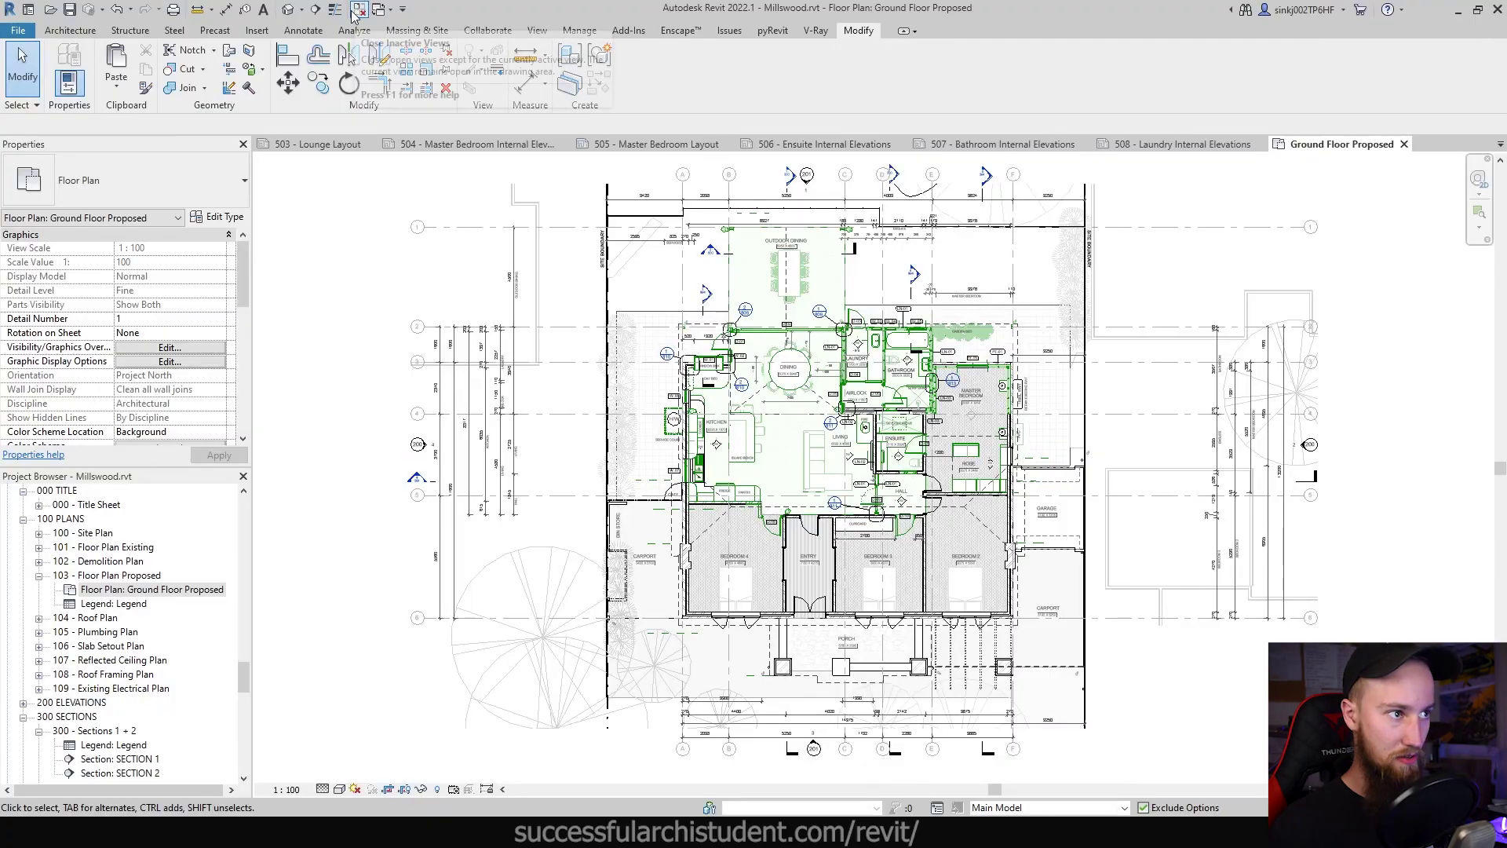
left_click(357, 13)
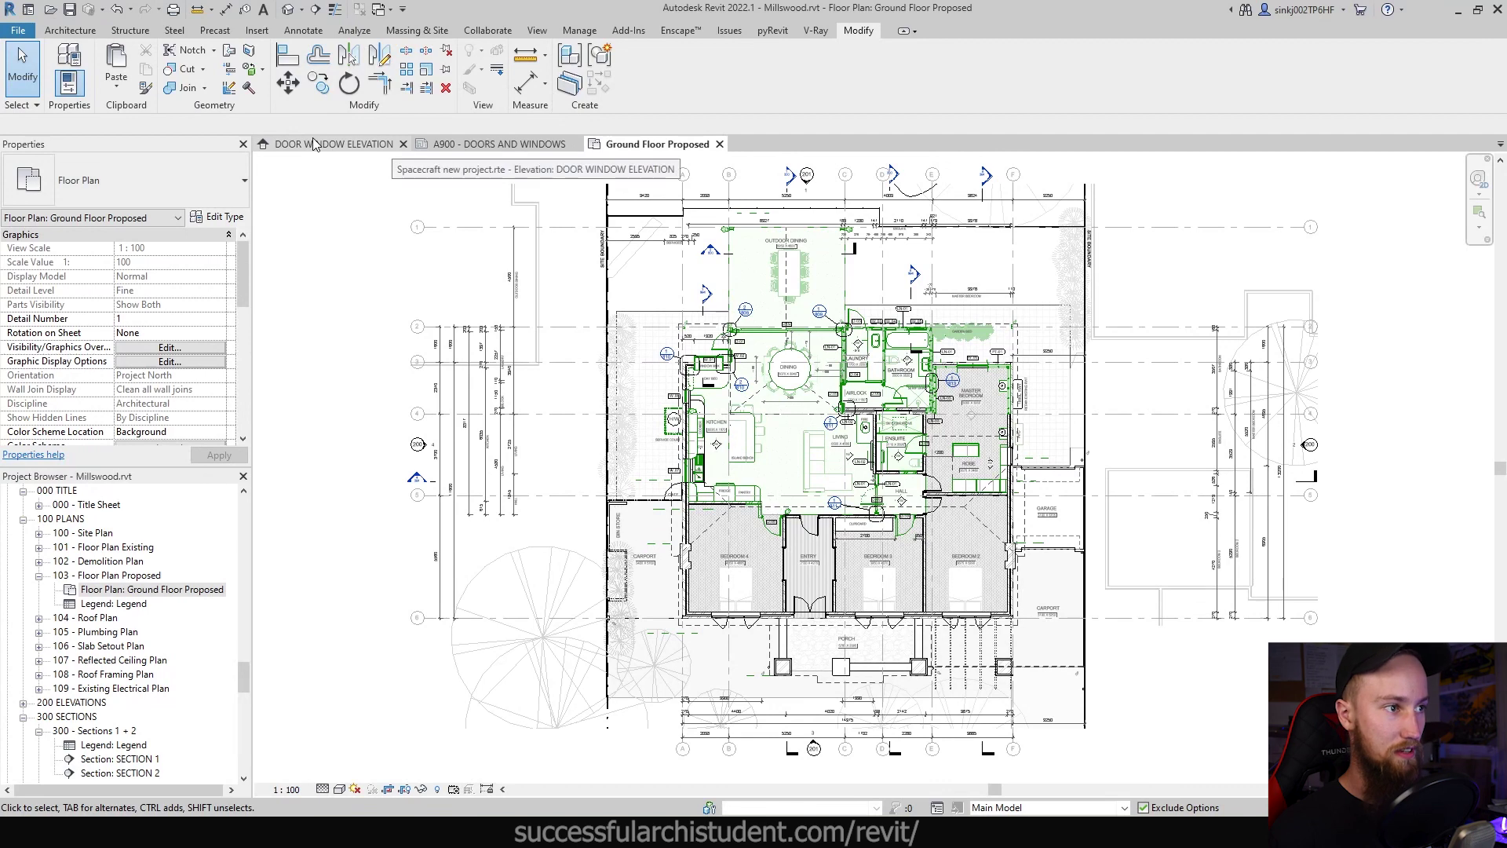
Switch to Project File, open sheet A100 - GROUND FLOOR PLAN and activate its Ground Floor plan viewport
left_click(451, 149)
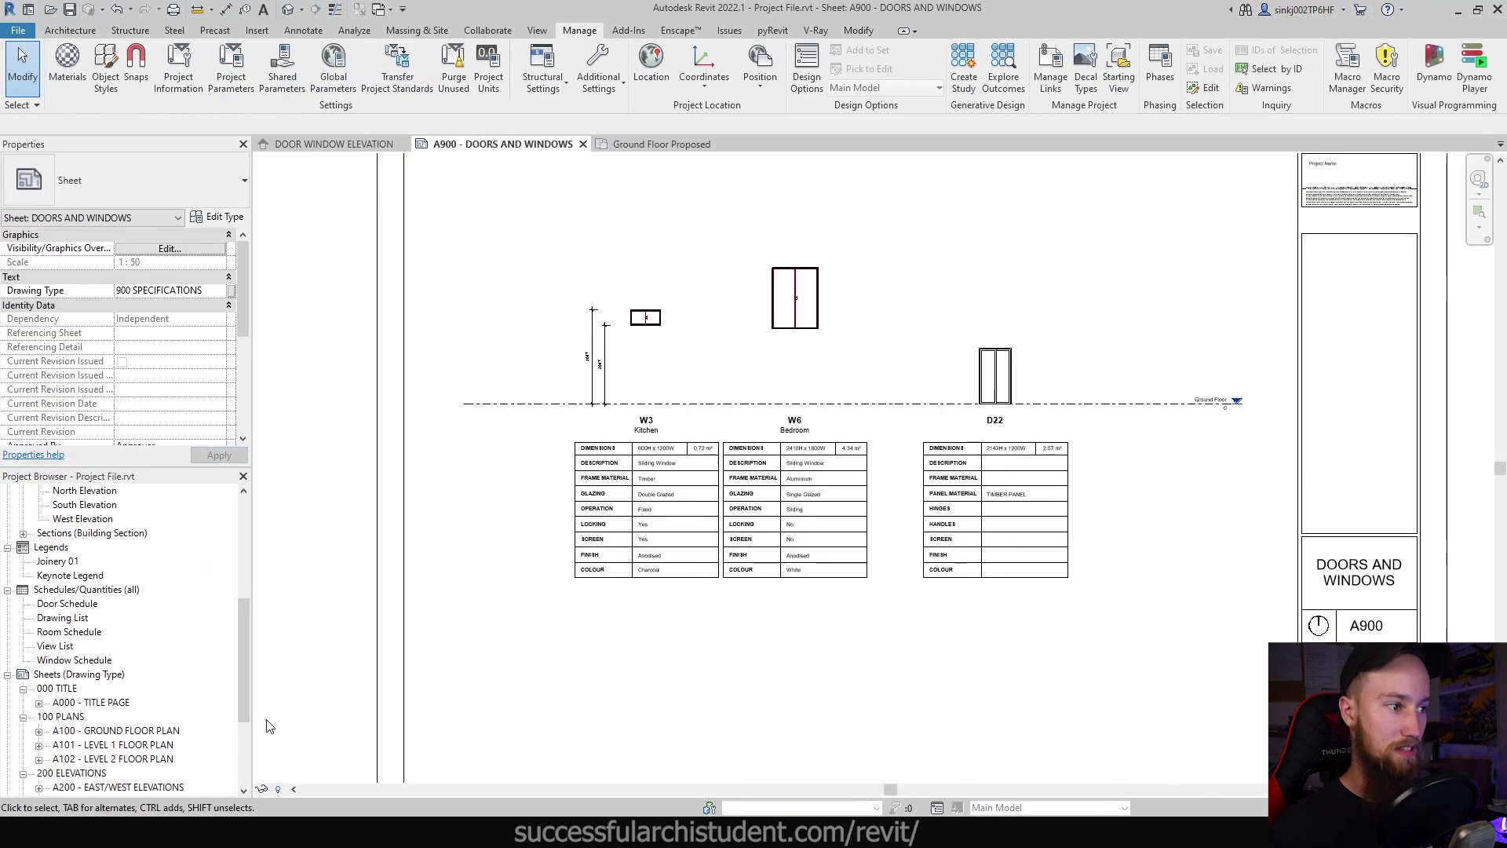
scroll(236, 676, "down", 3)
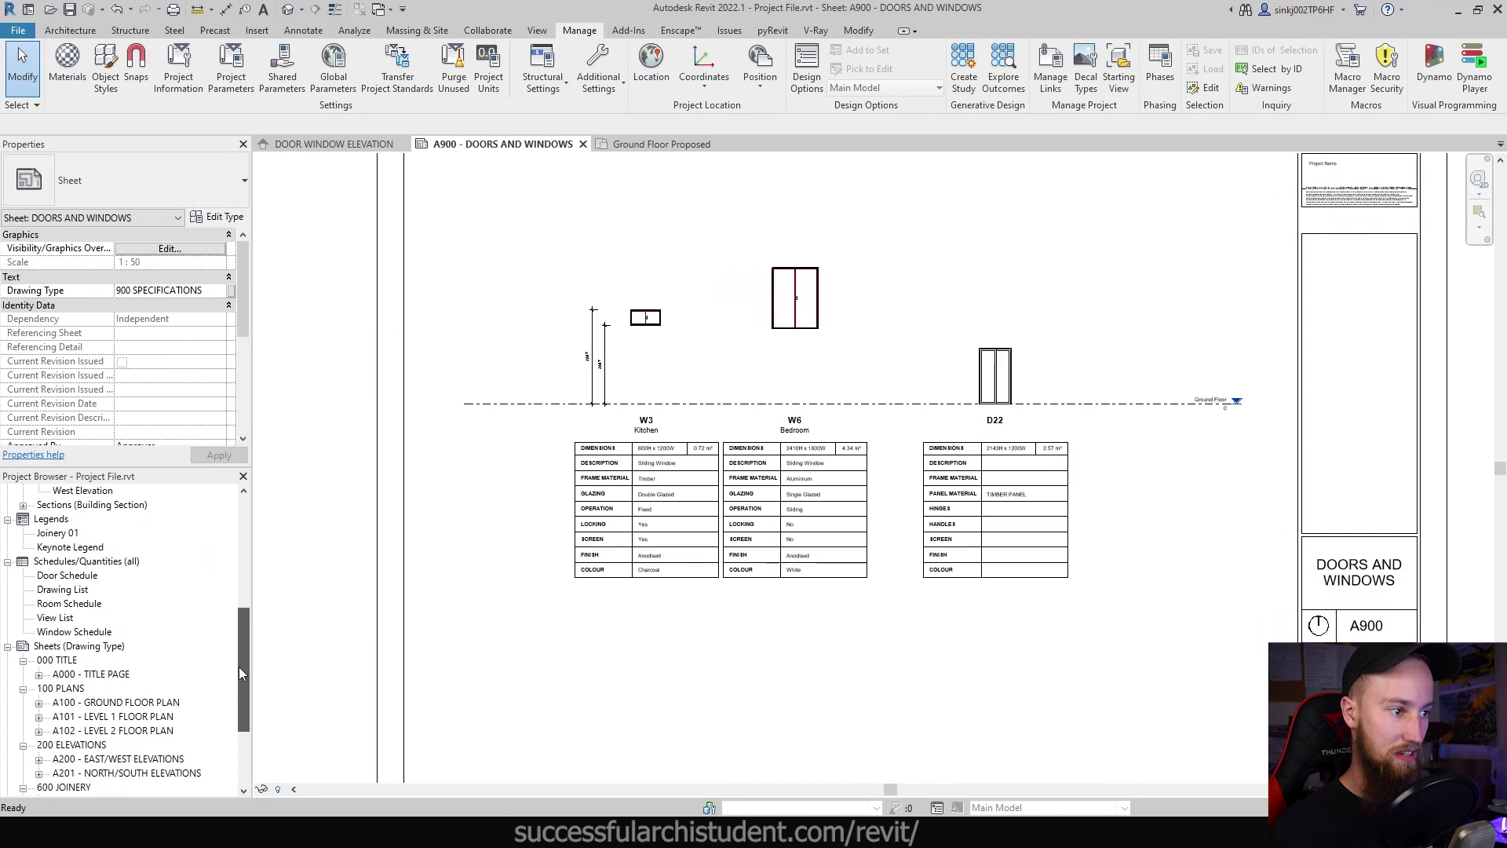
left_click(233, 713)
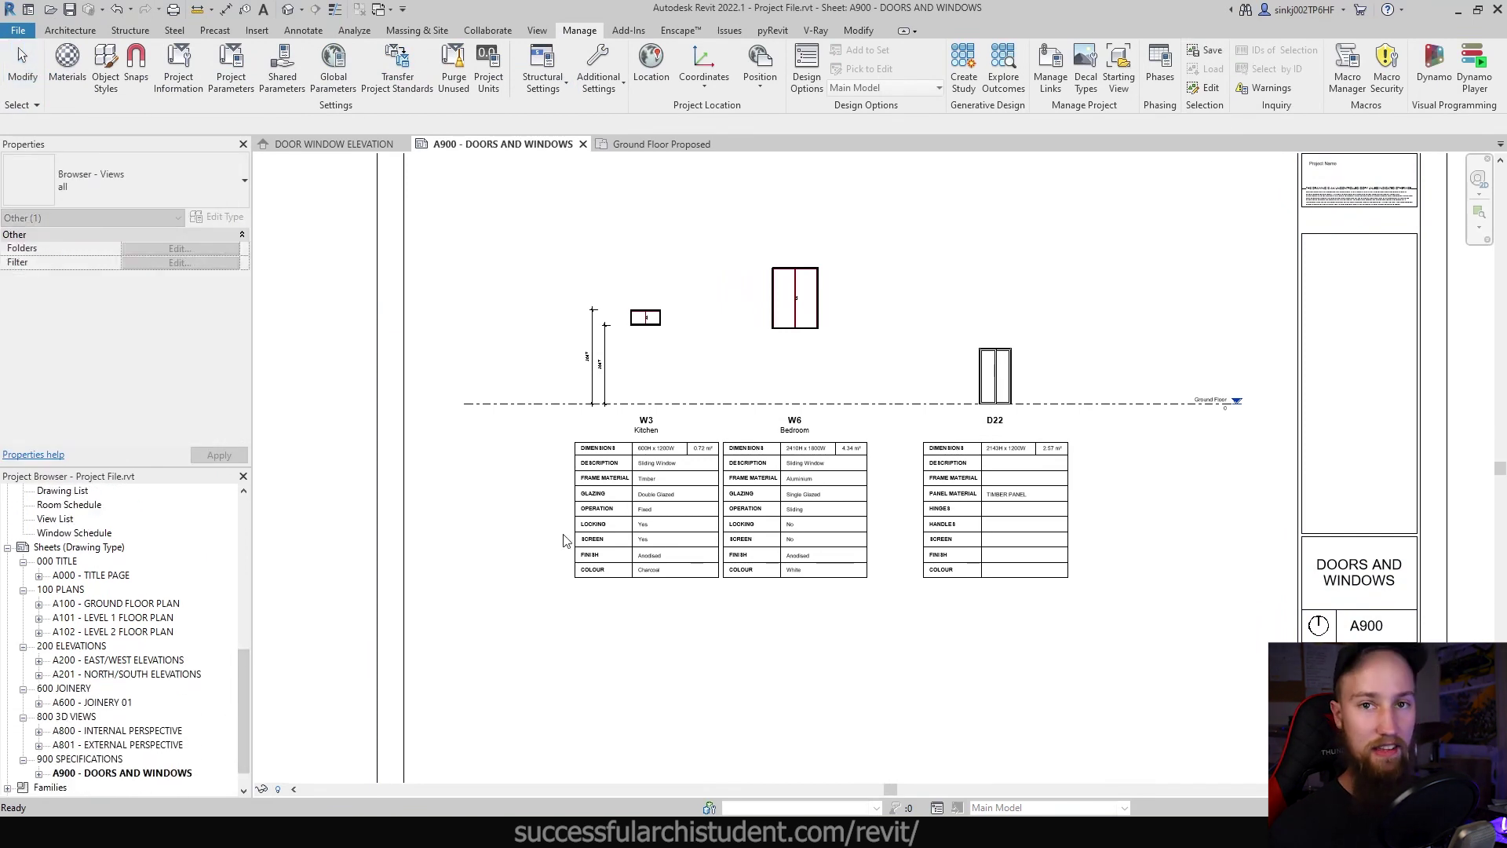
double_click(142, 604)
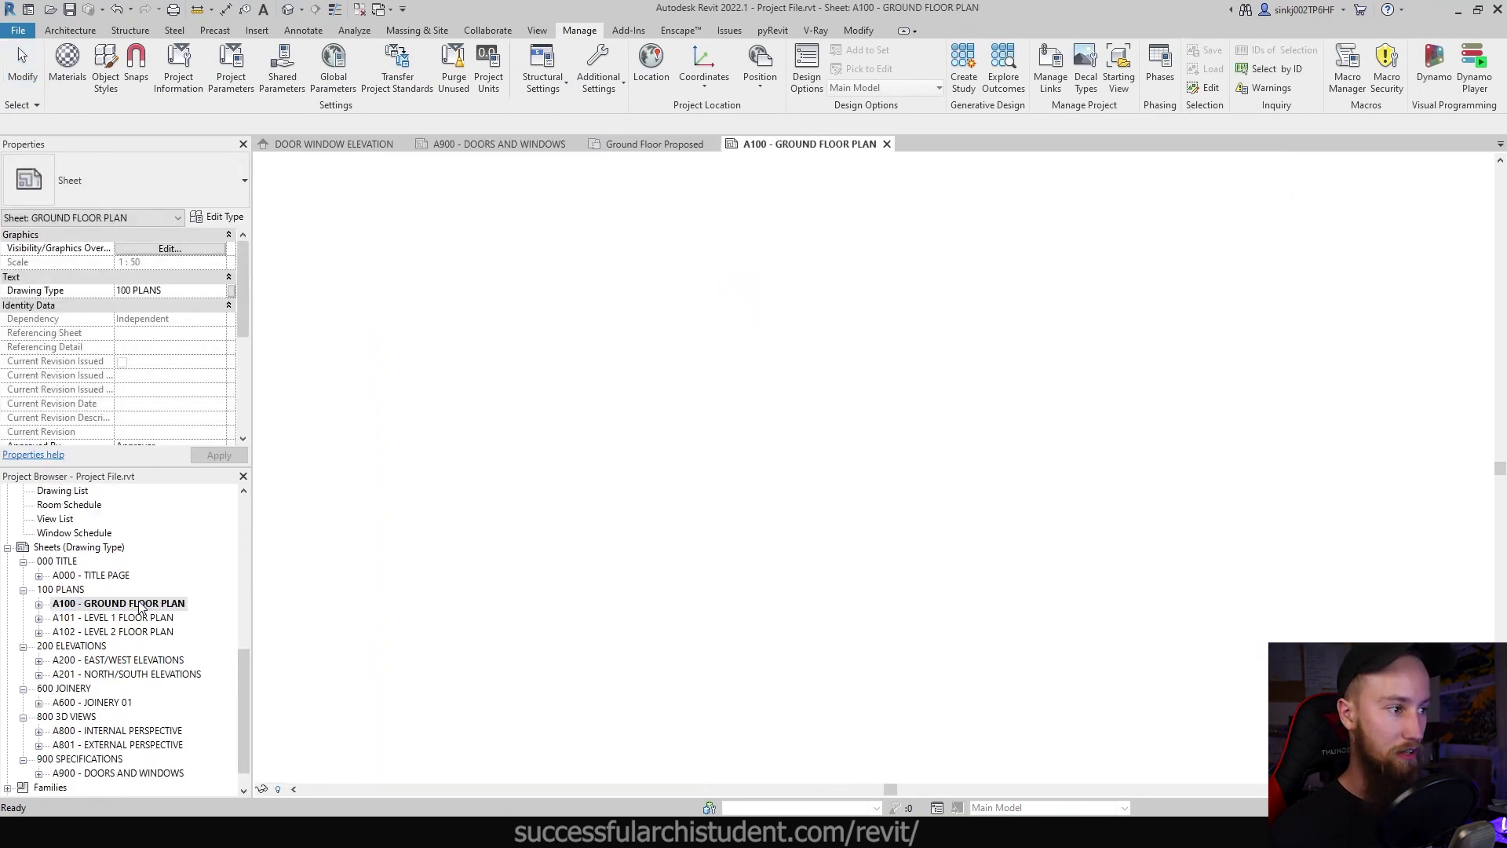
double_click(742, 326)
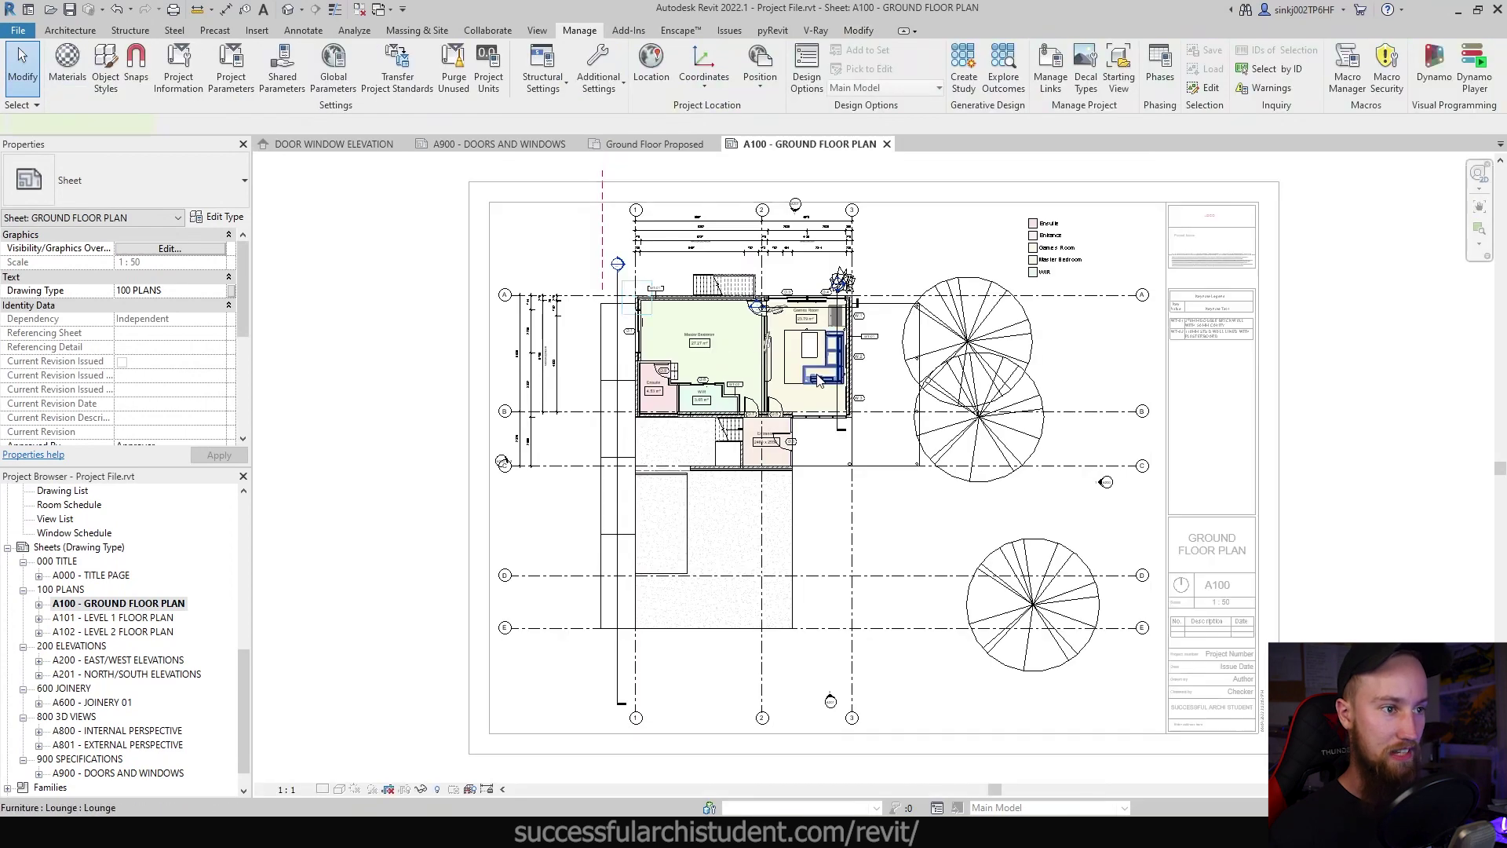
scroll(777, 372, "up", 3)
scroll(781, 380, "down", 3)
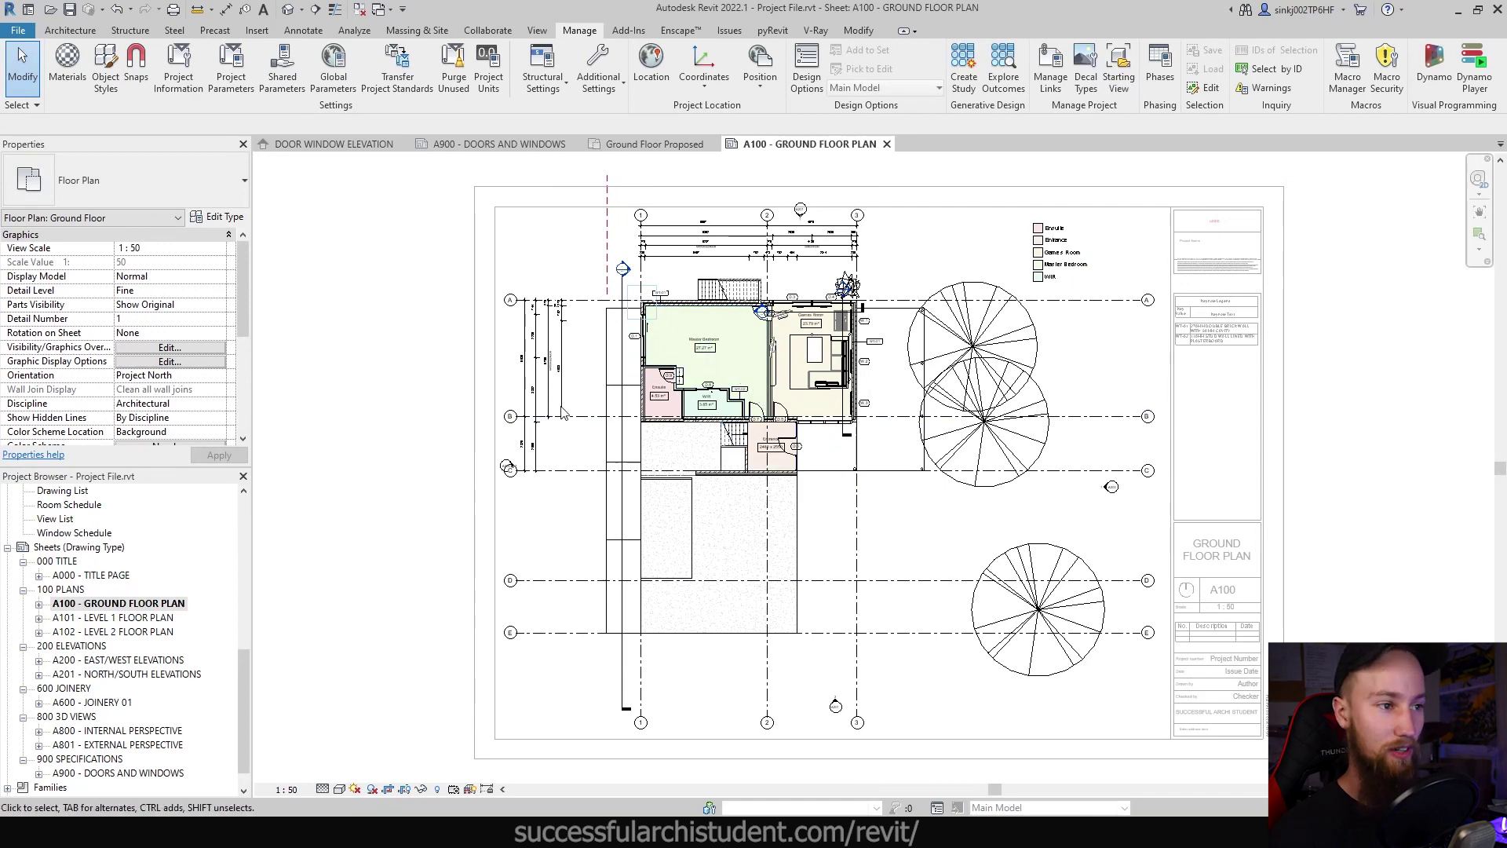
Place a Building Elevation marker in the Games Room between the lounge and the wall beside door D.5, facing that wall
scroll(817, 319, "up", 5)
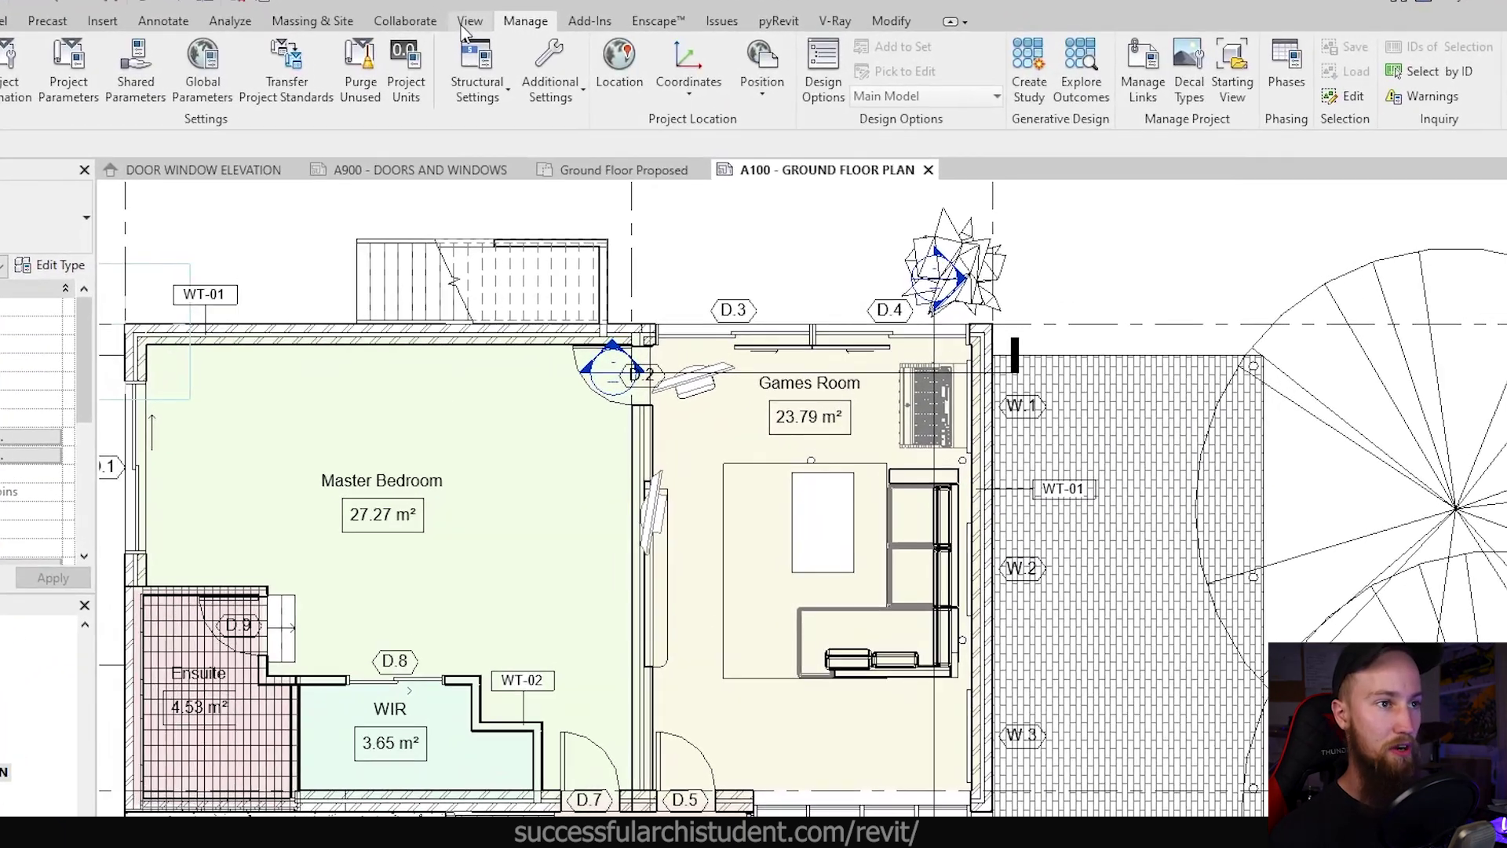
left_click(465, 24)
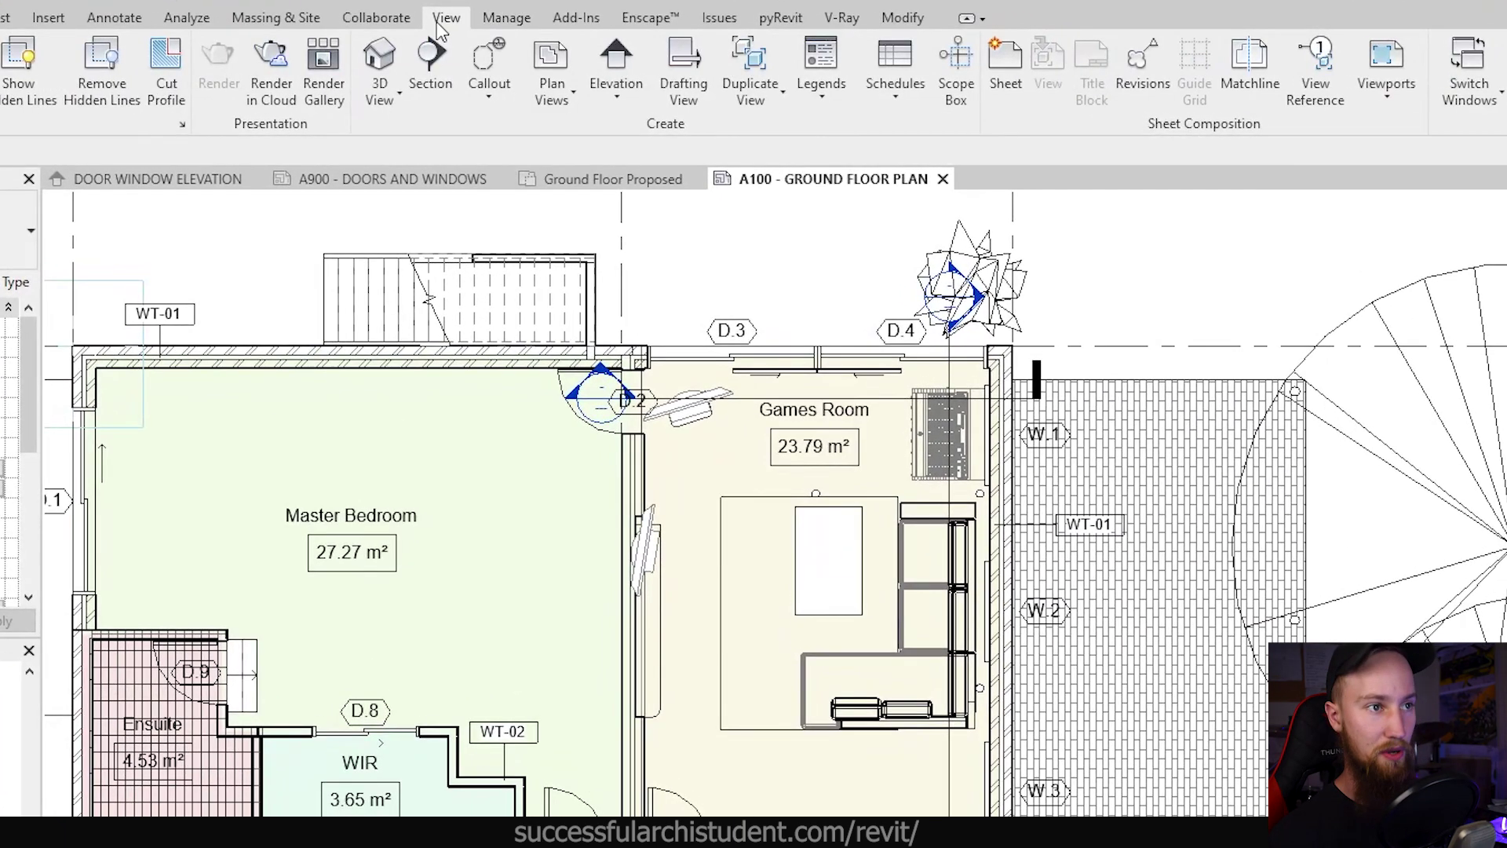
left_click(617, 91)
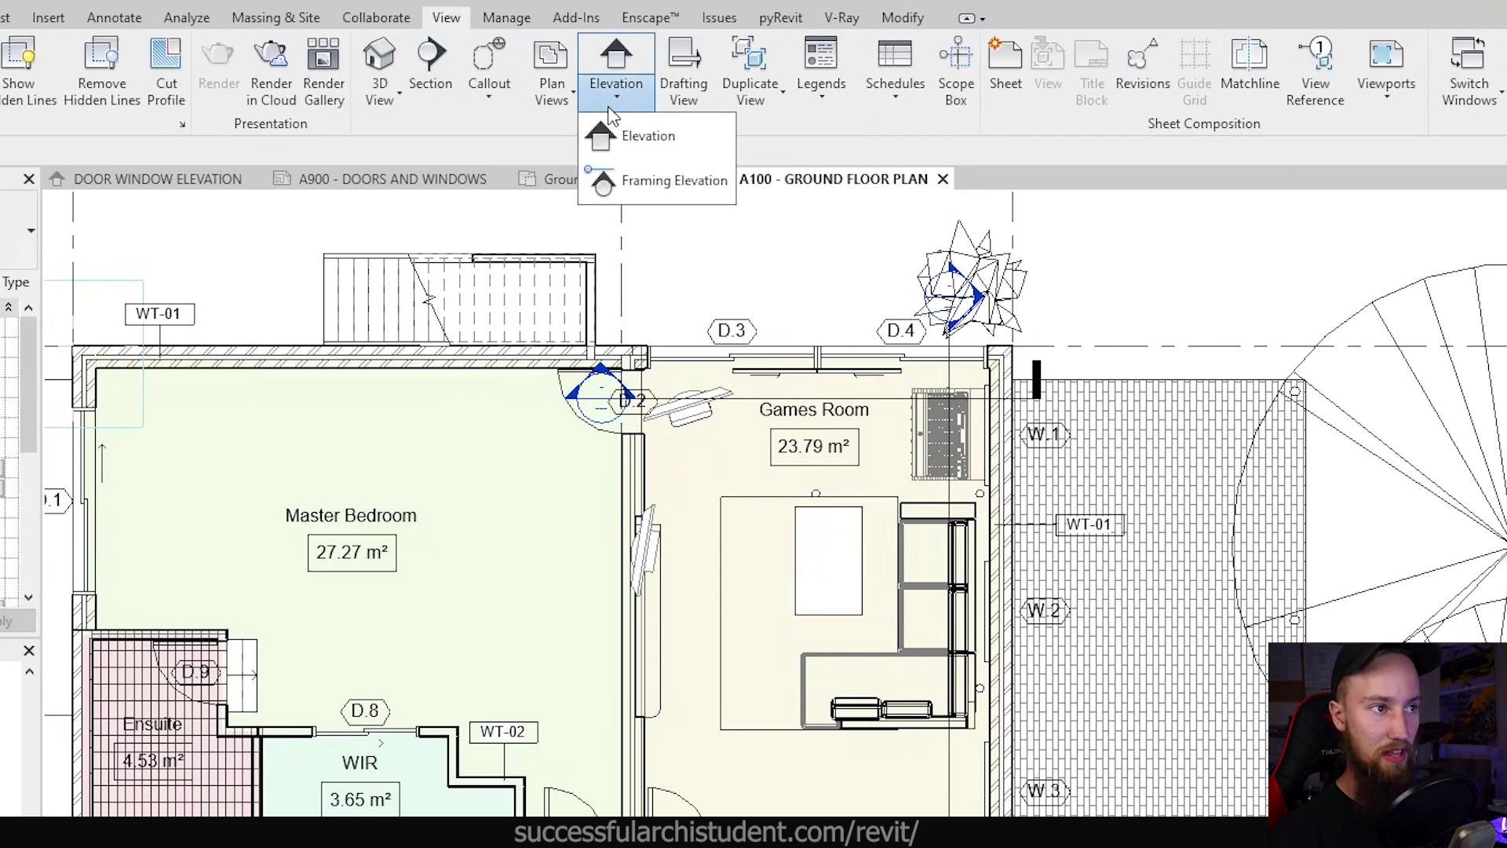
left_click(644, 139)
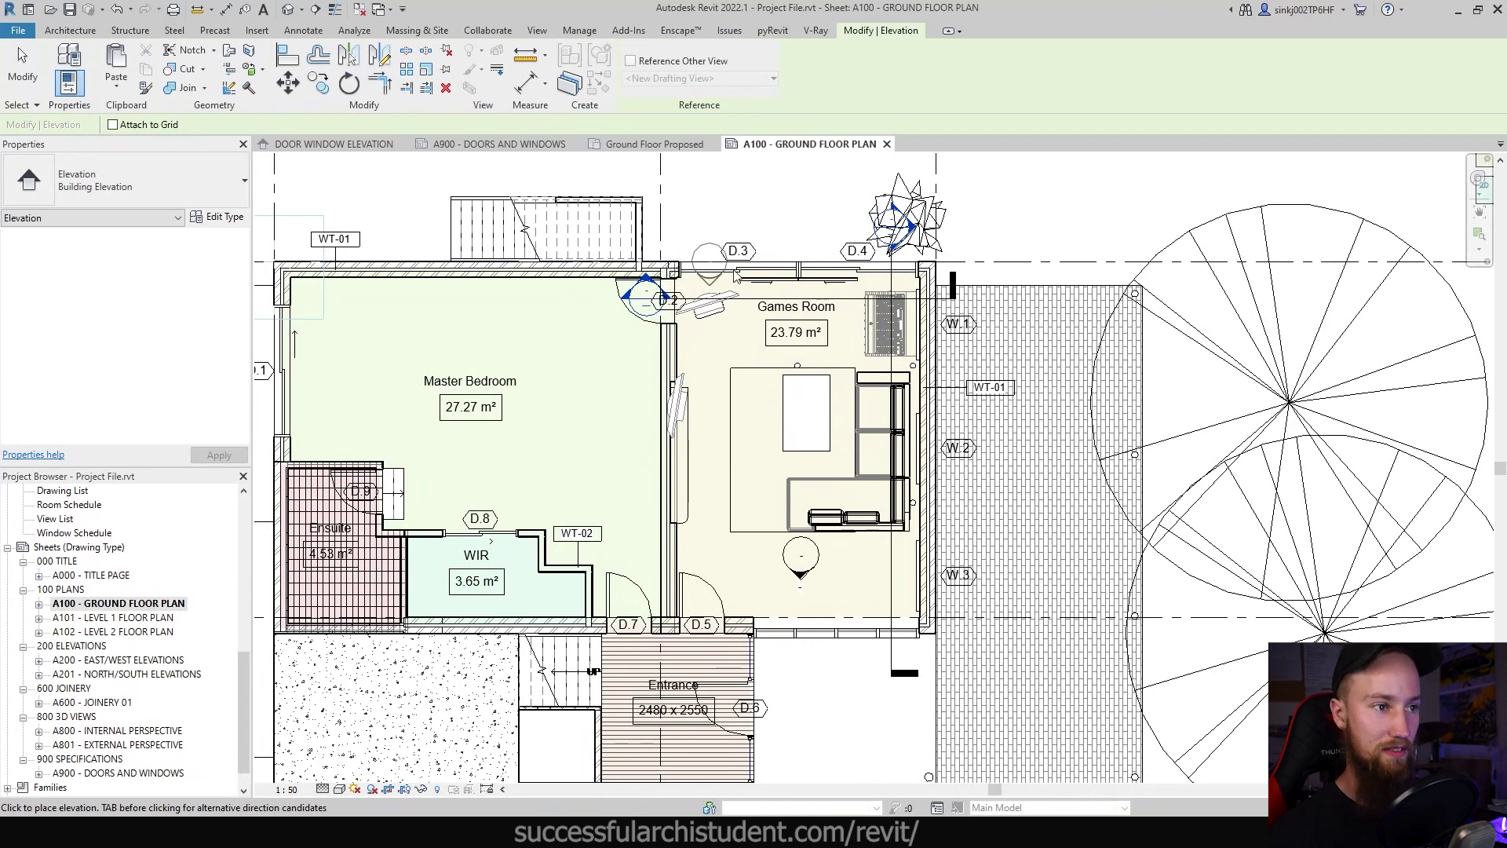
key("Escape")
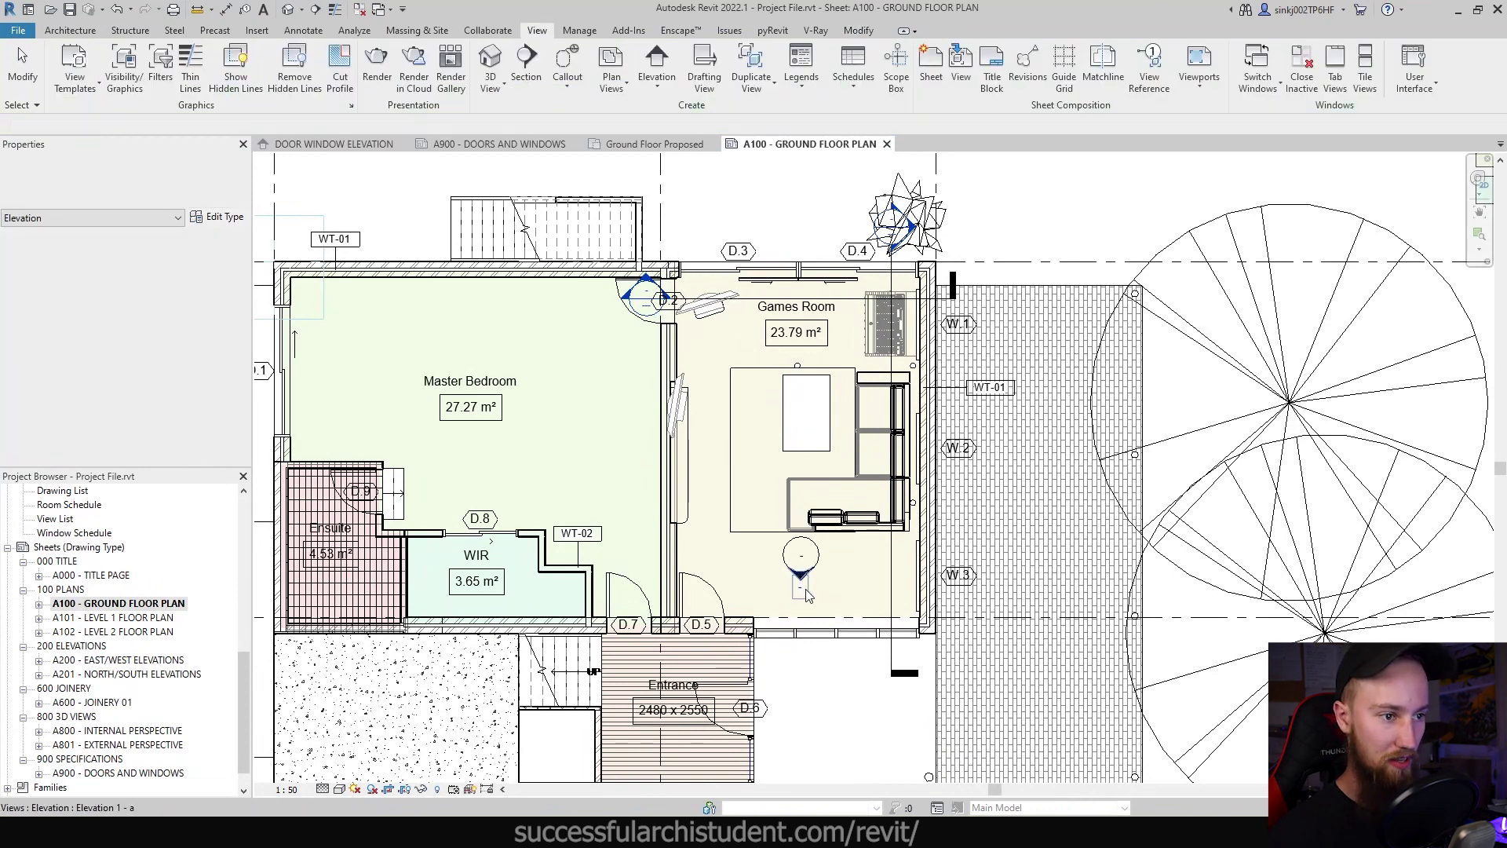
Check the extents of the new Games Room elevation marker and go to its elevation view
left_click(801, 582)
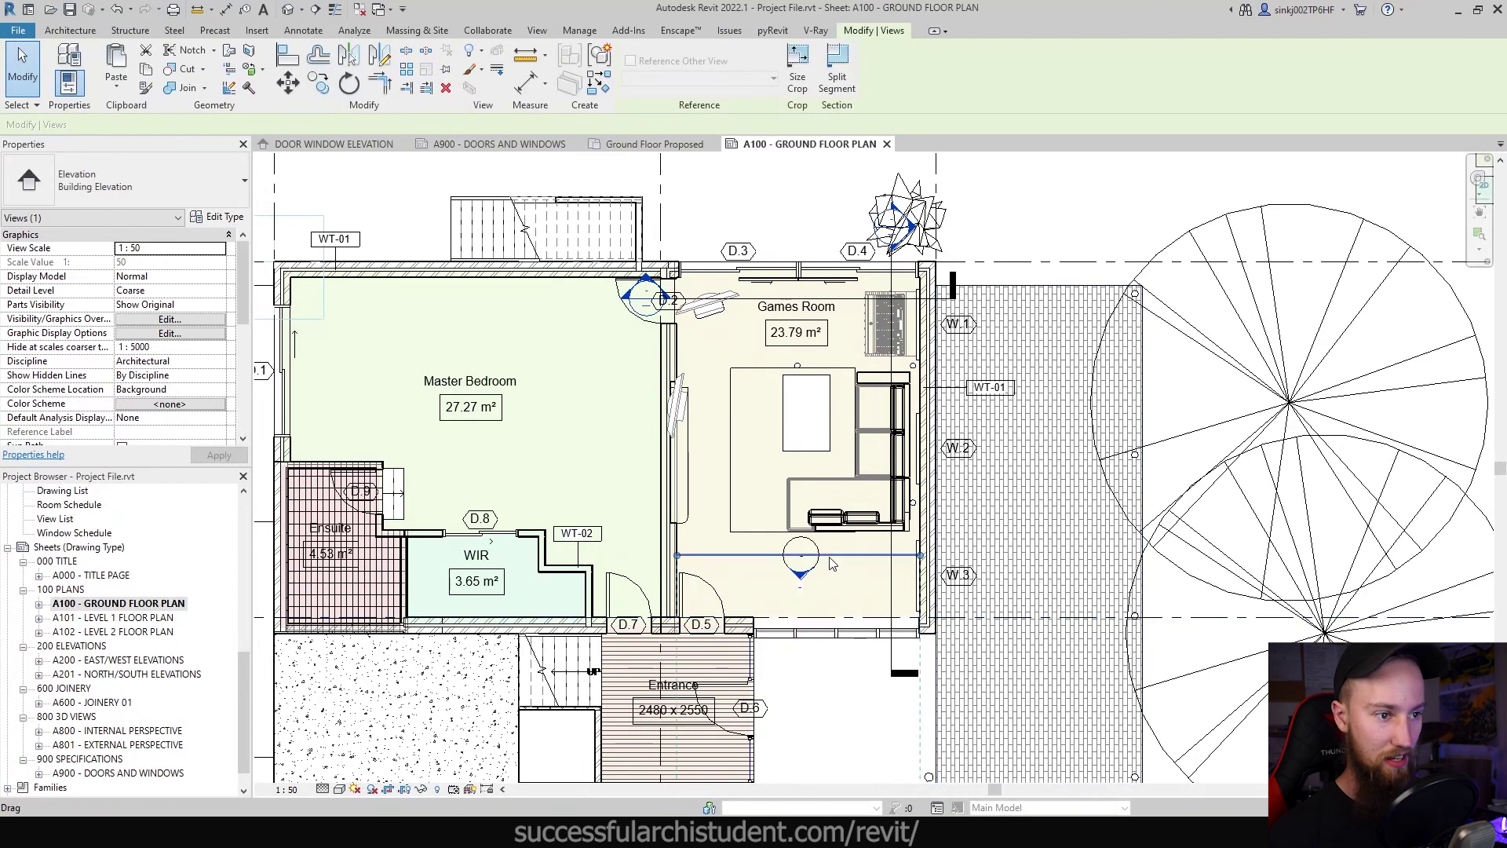
key("Escape")
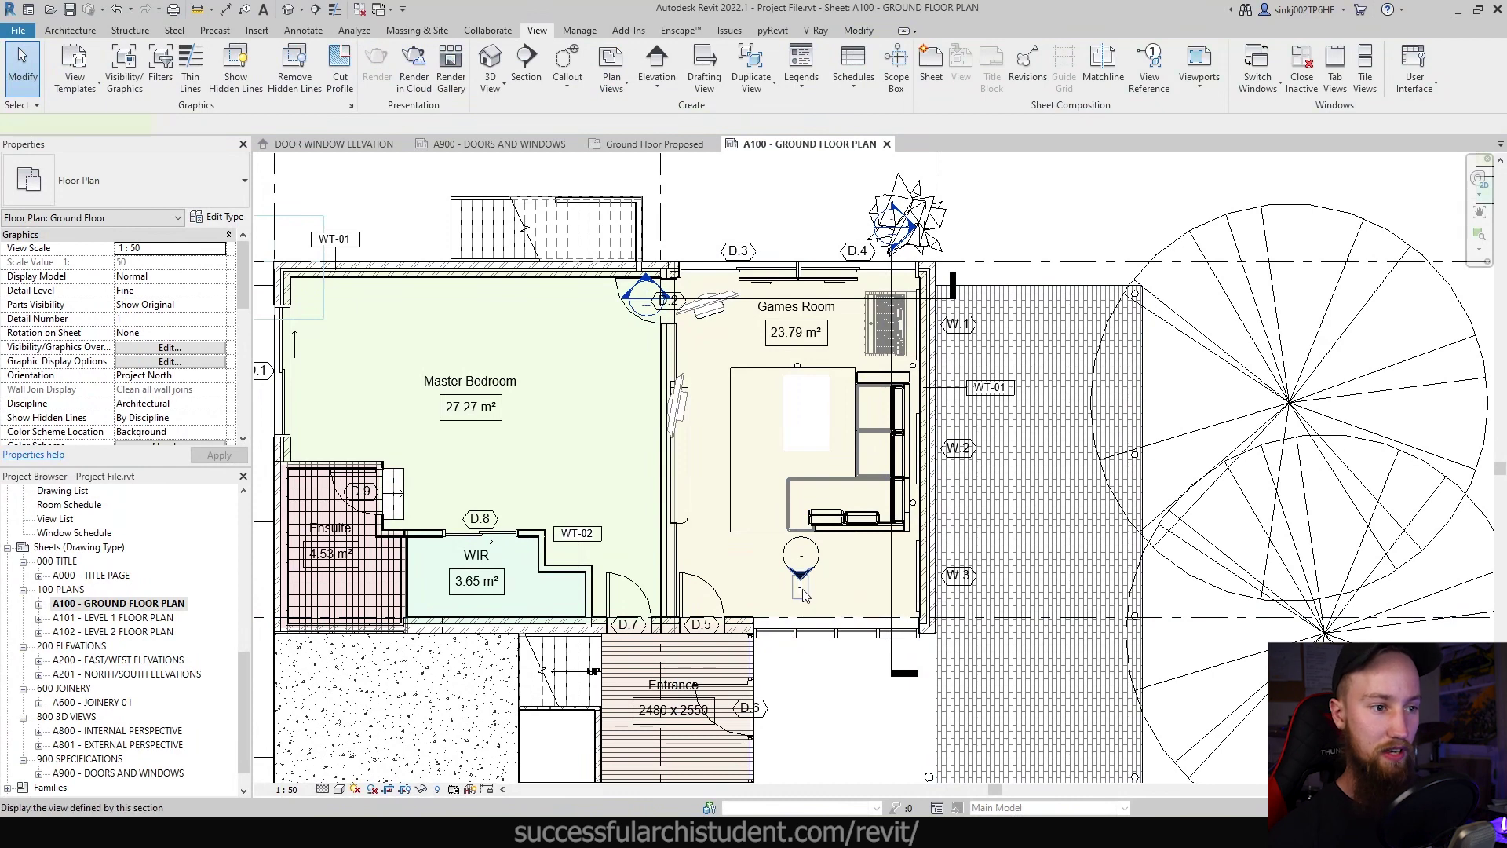
left_click(802, 577)
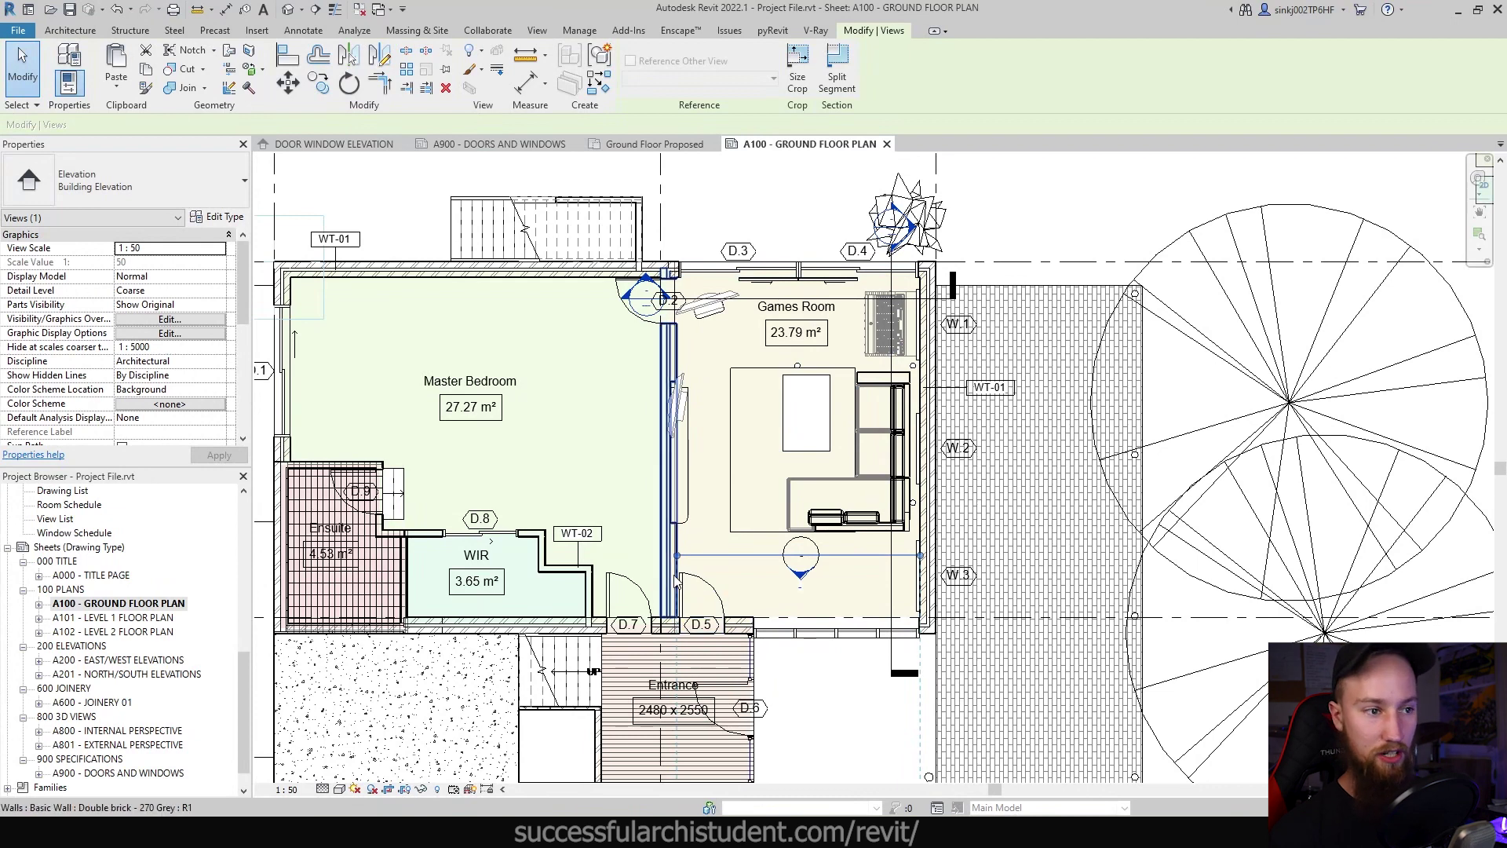
right_click(763, 559)
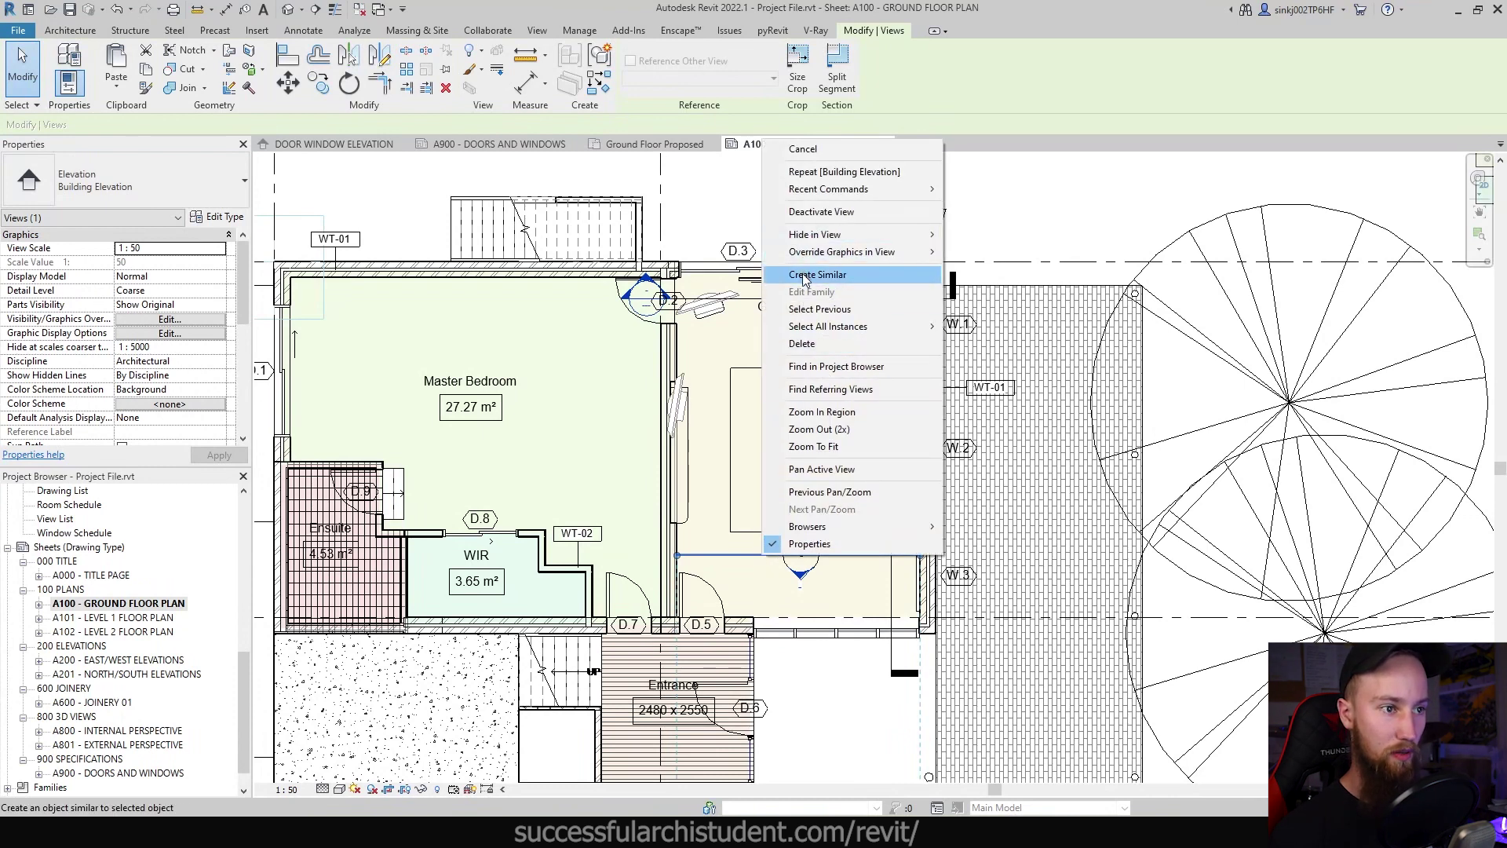
right_click(806, 585)
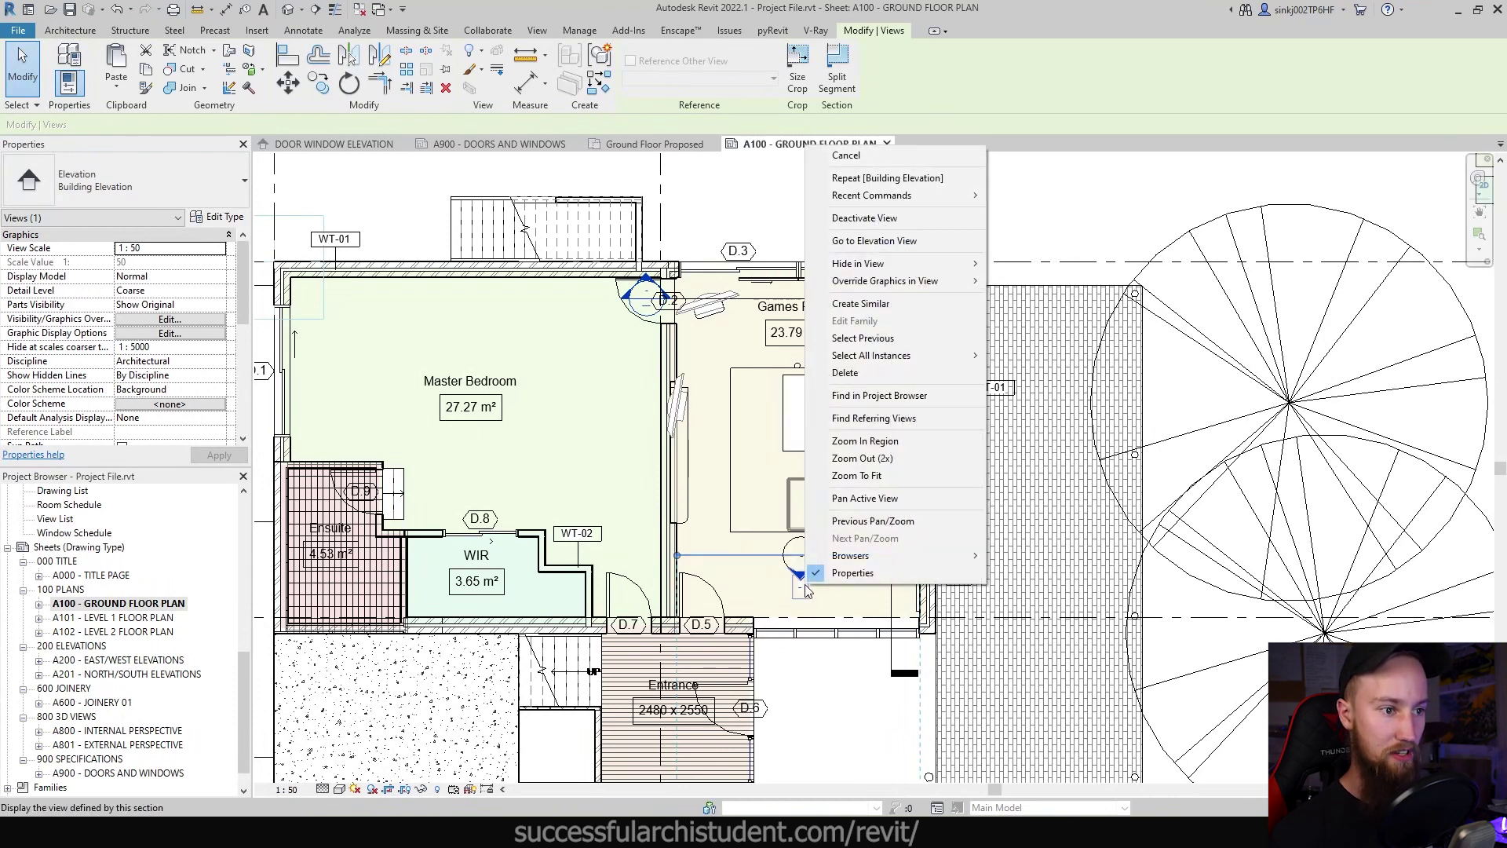
left_click(882, 243)
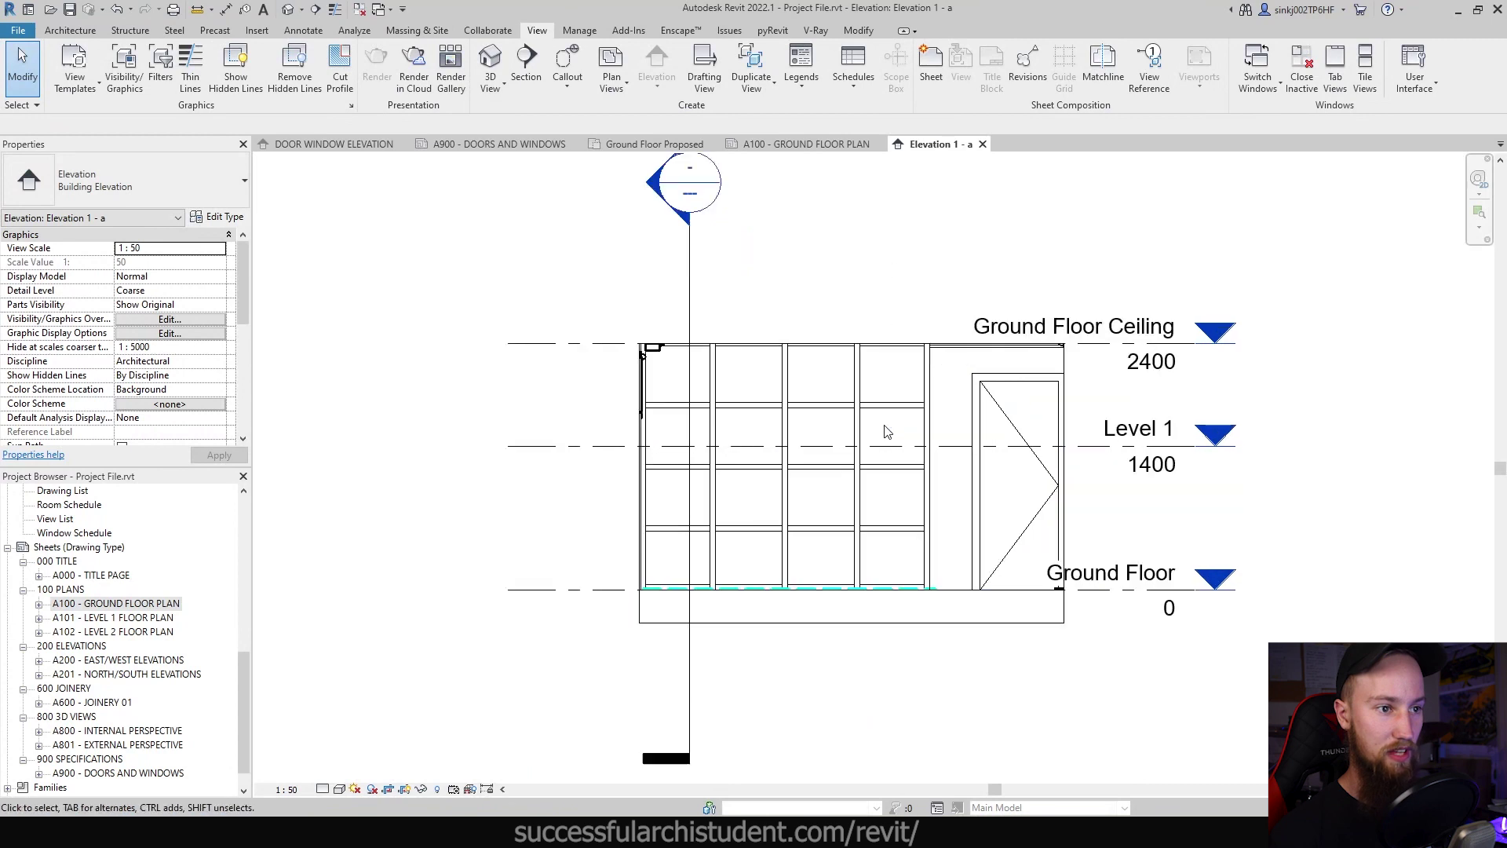
Raise the top edge of Elevation 1 - a's crop region above Level 2
scroll(969, 475, "up", 2)
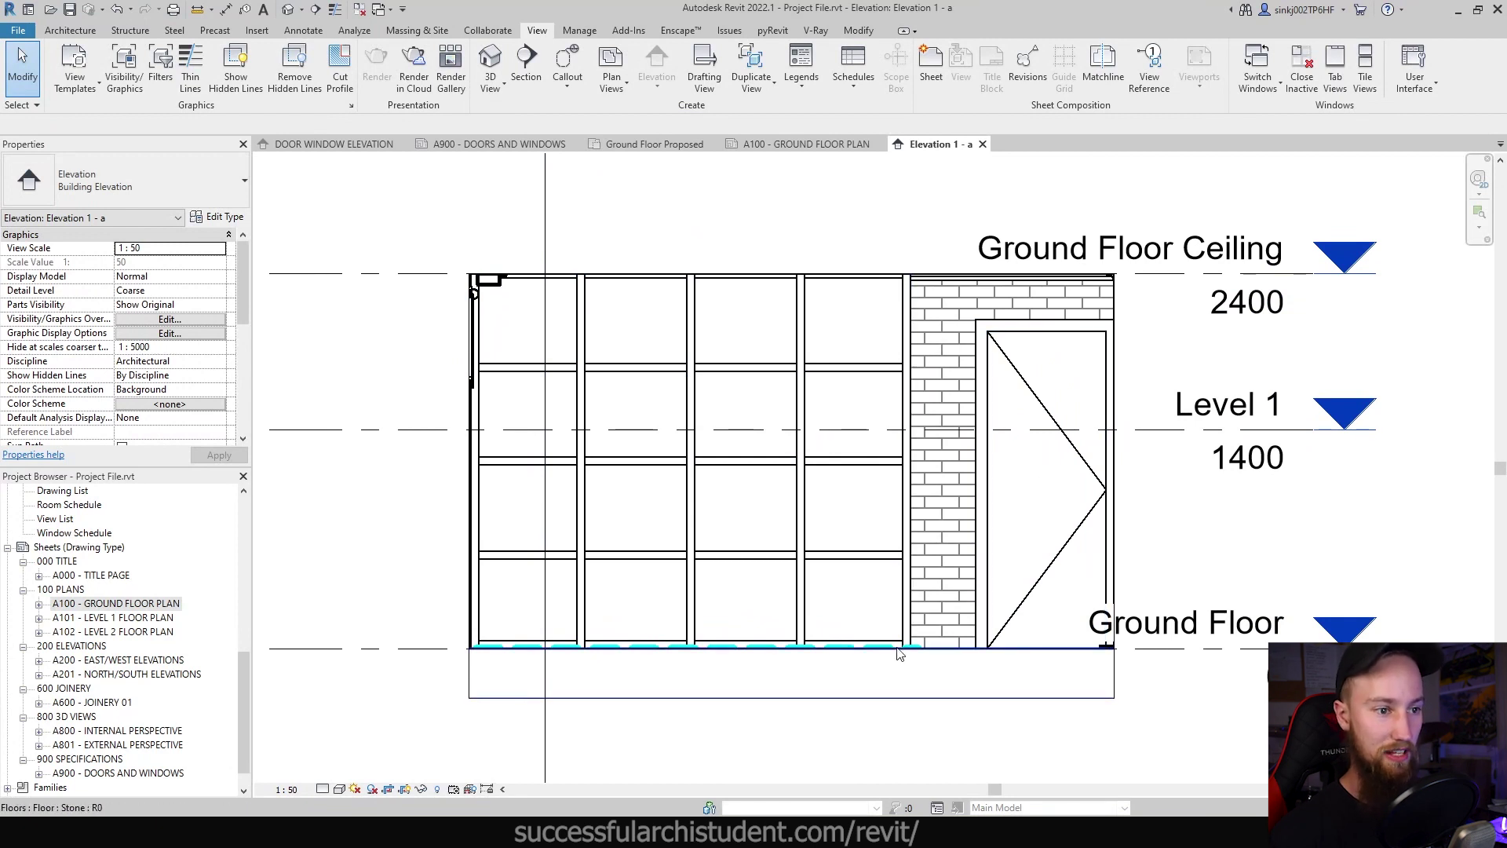
scroll(1329, 539, "down", 5)
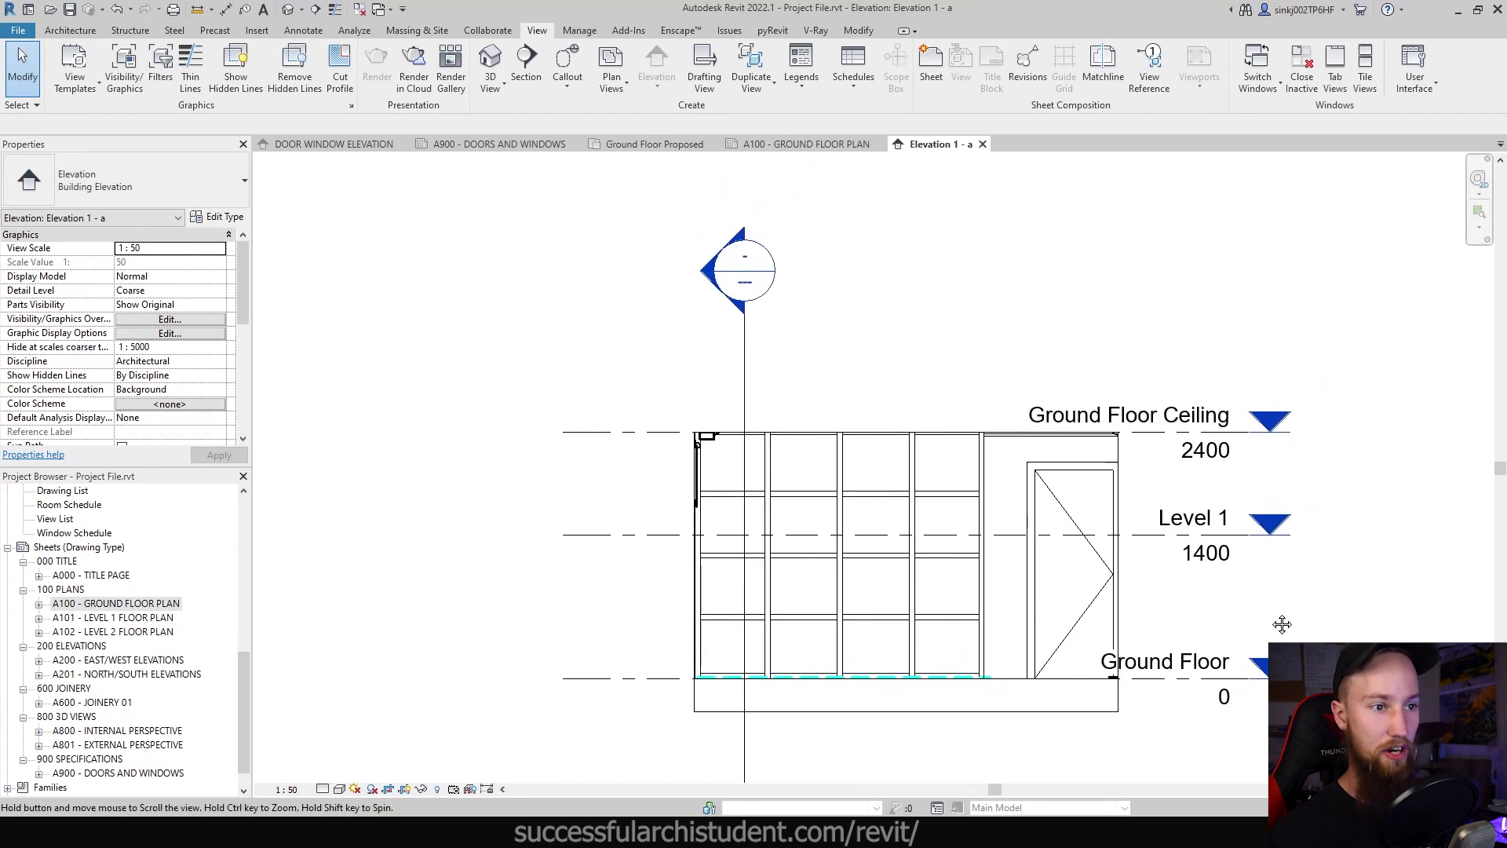
scroll(896, 501, "up", 1)
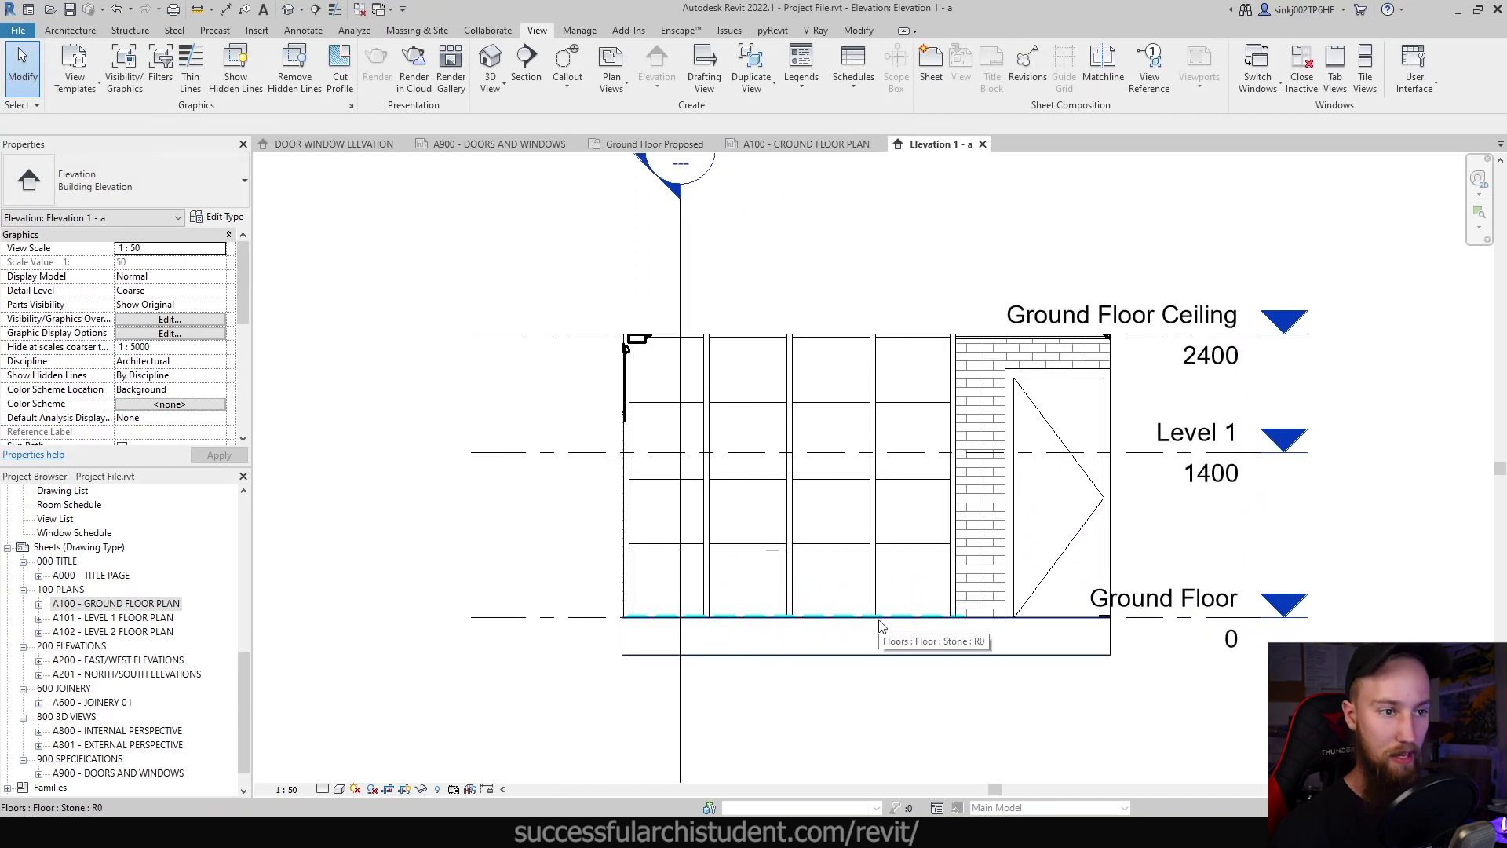
left_click(987, 336)
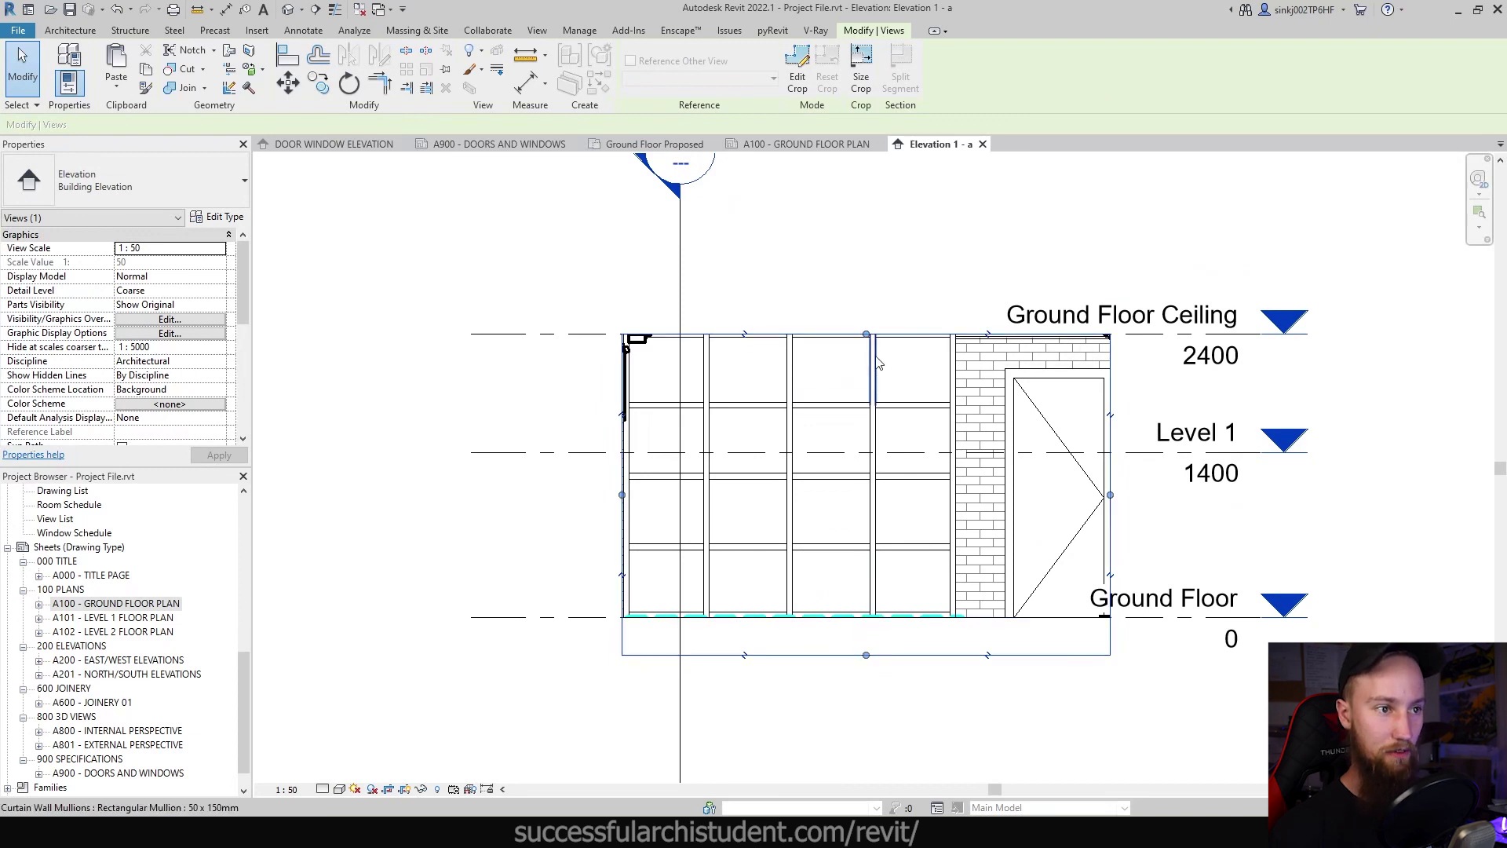
left_click(866, 334)
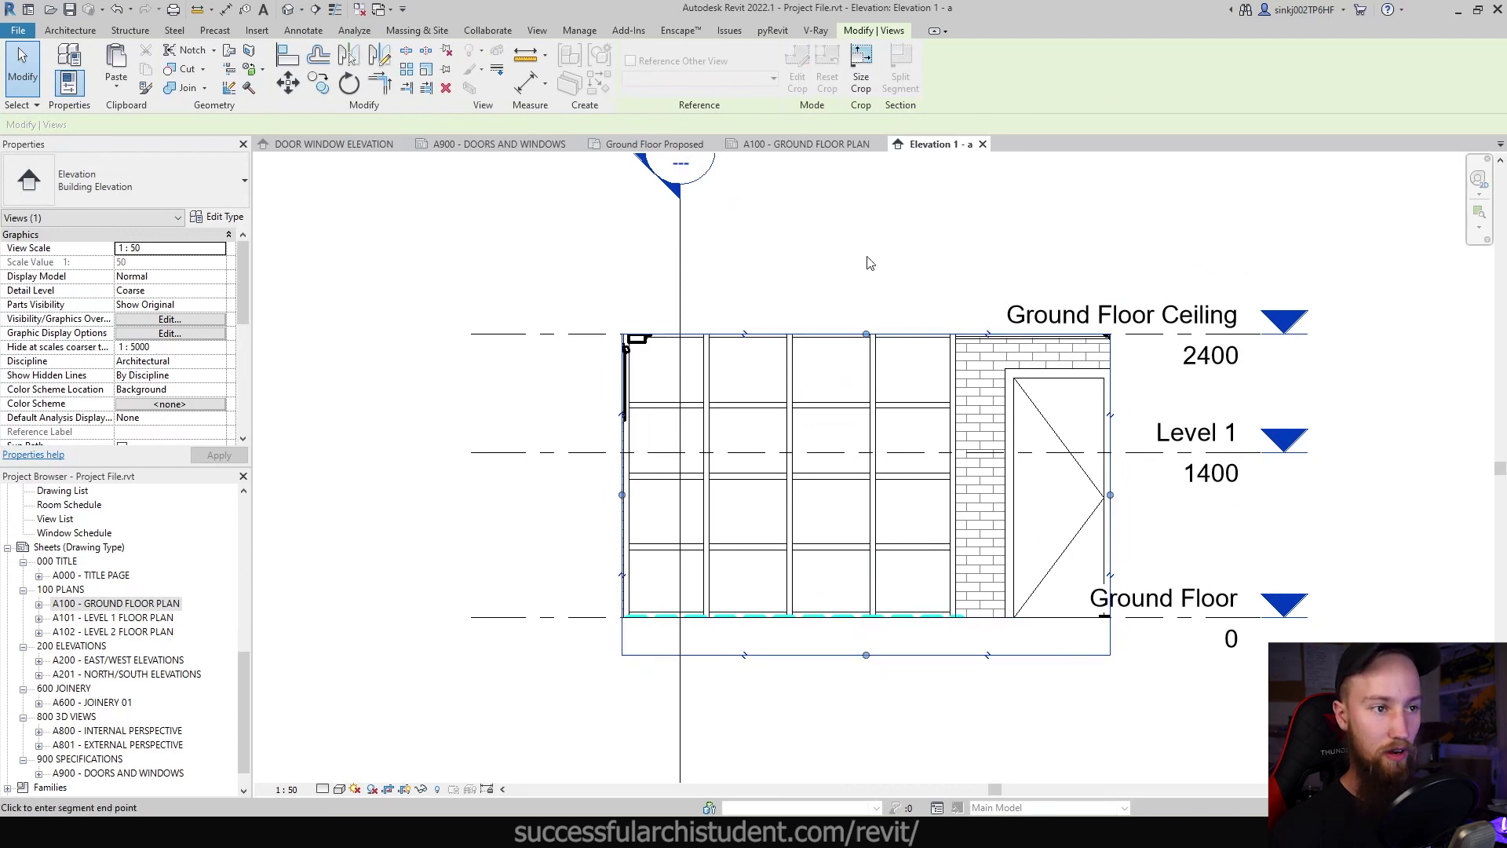
left_click(865, 201)
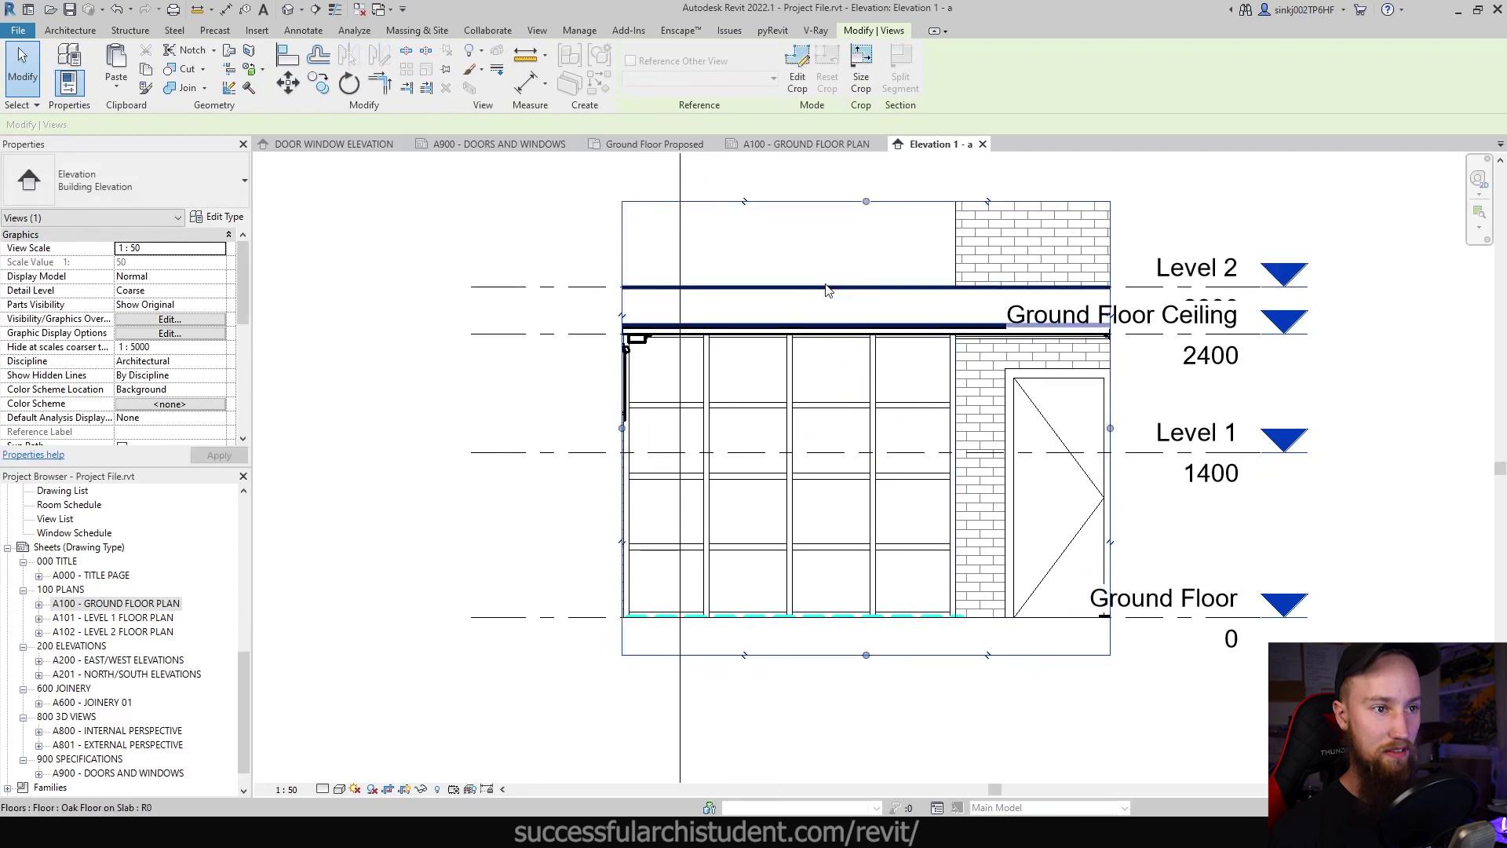
Lower the top edge of Elevation 1 - a's crop region to the Ground Floor Ceiling level line
scroll(902, 330, "up", 2)
left_click(866, 201)
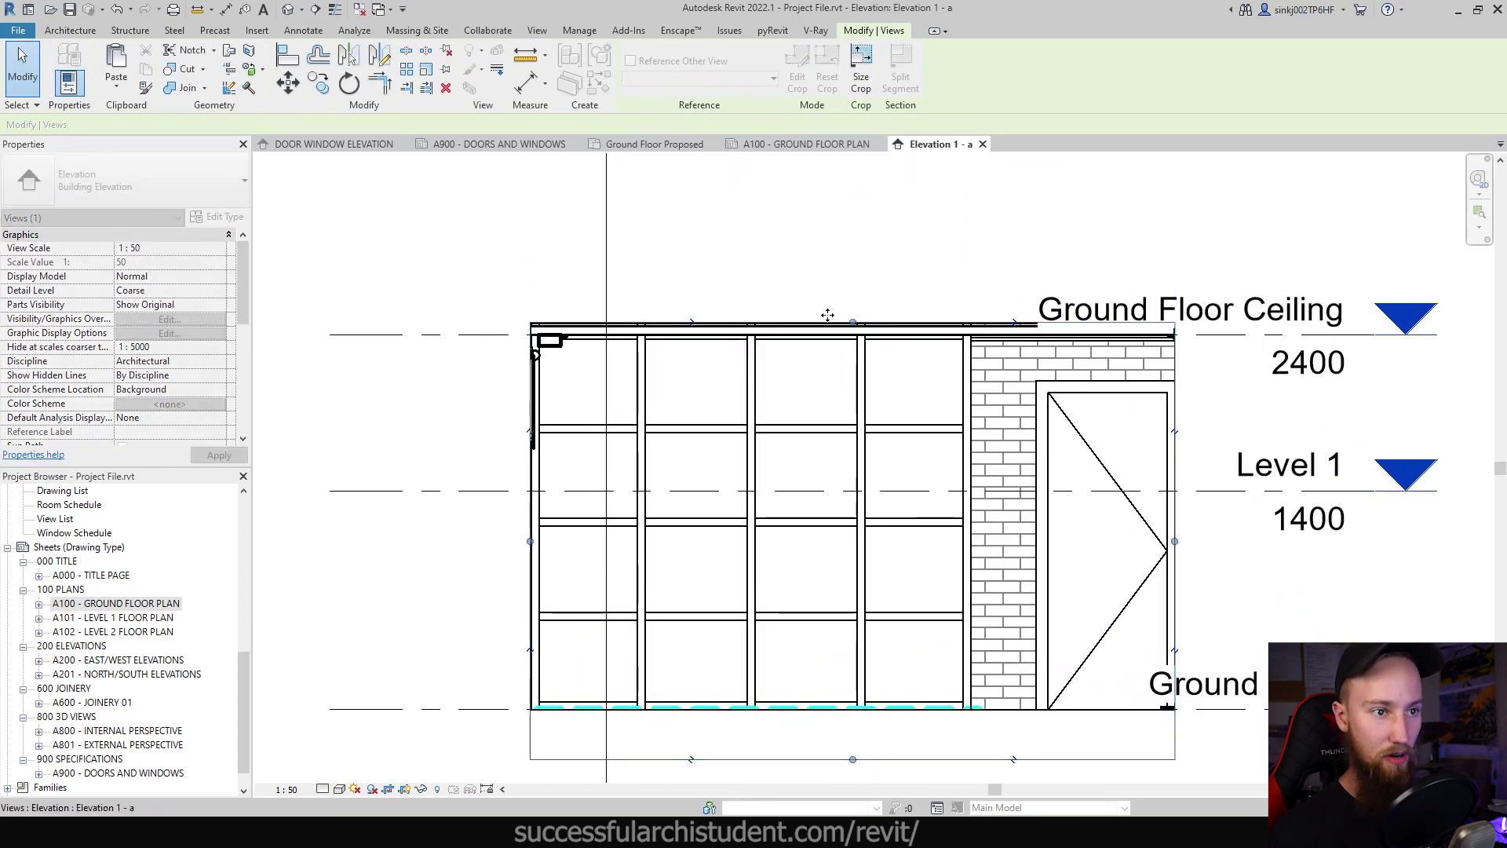
left_click(1205, 335)
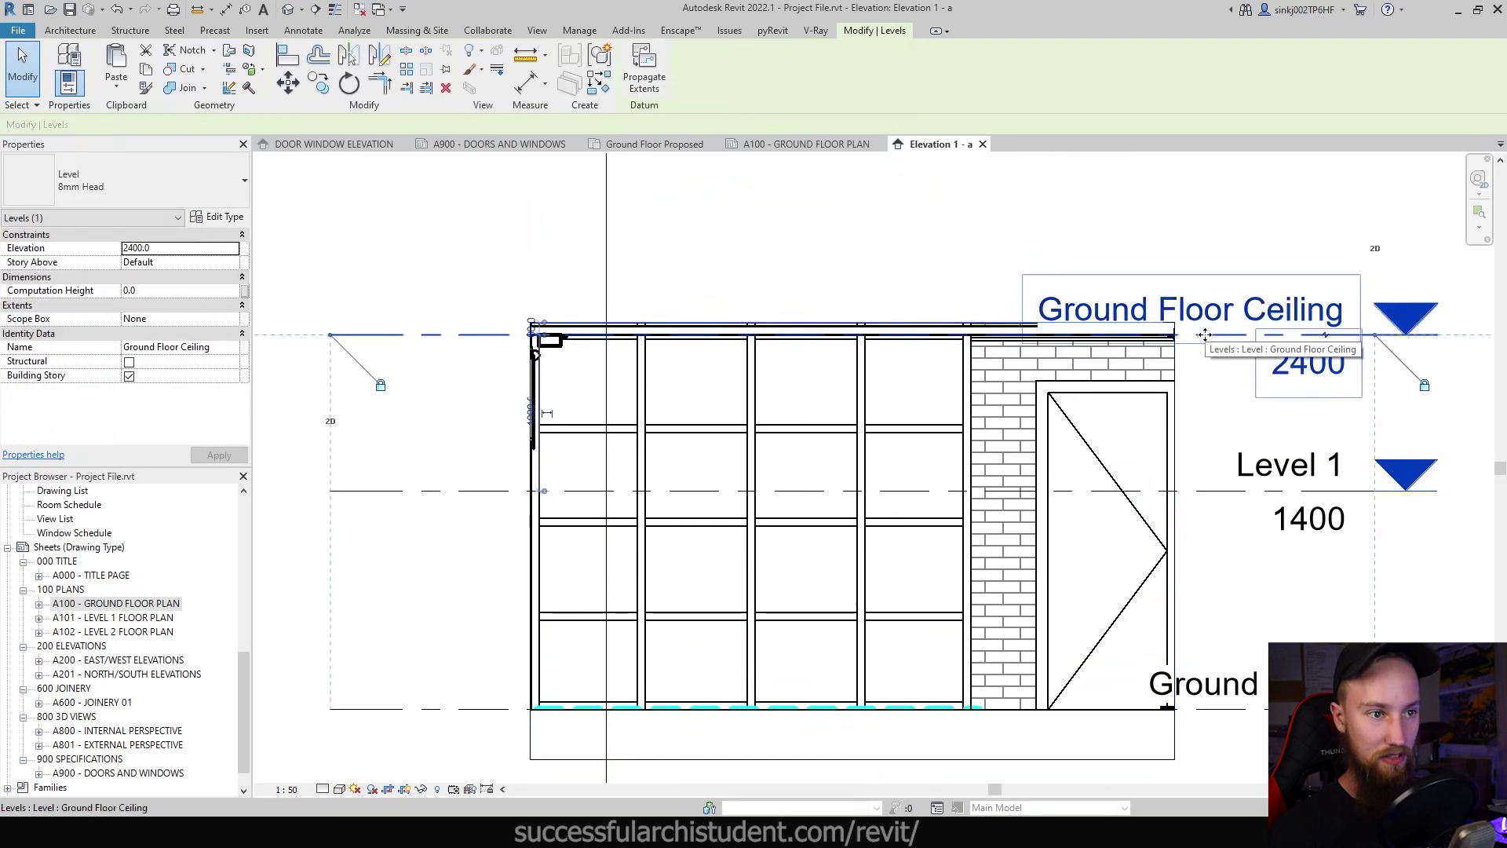
left_click(854, 325)
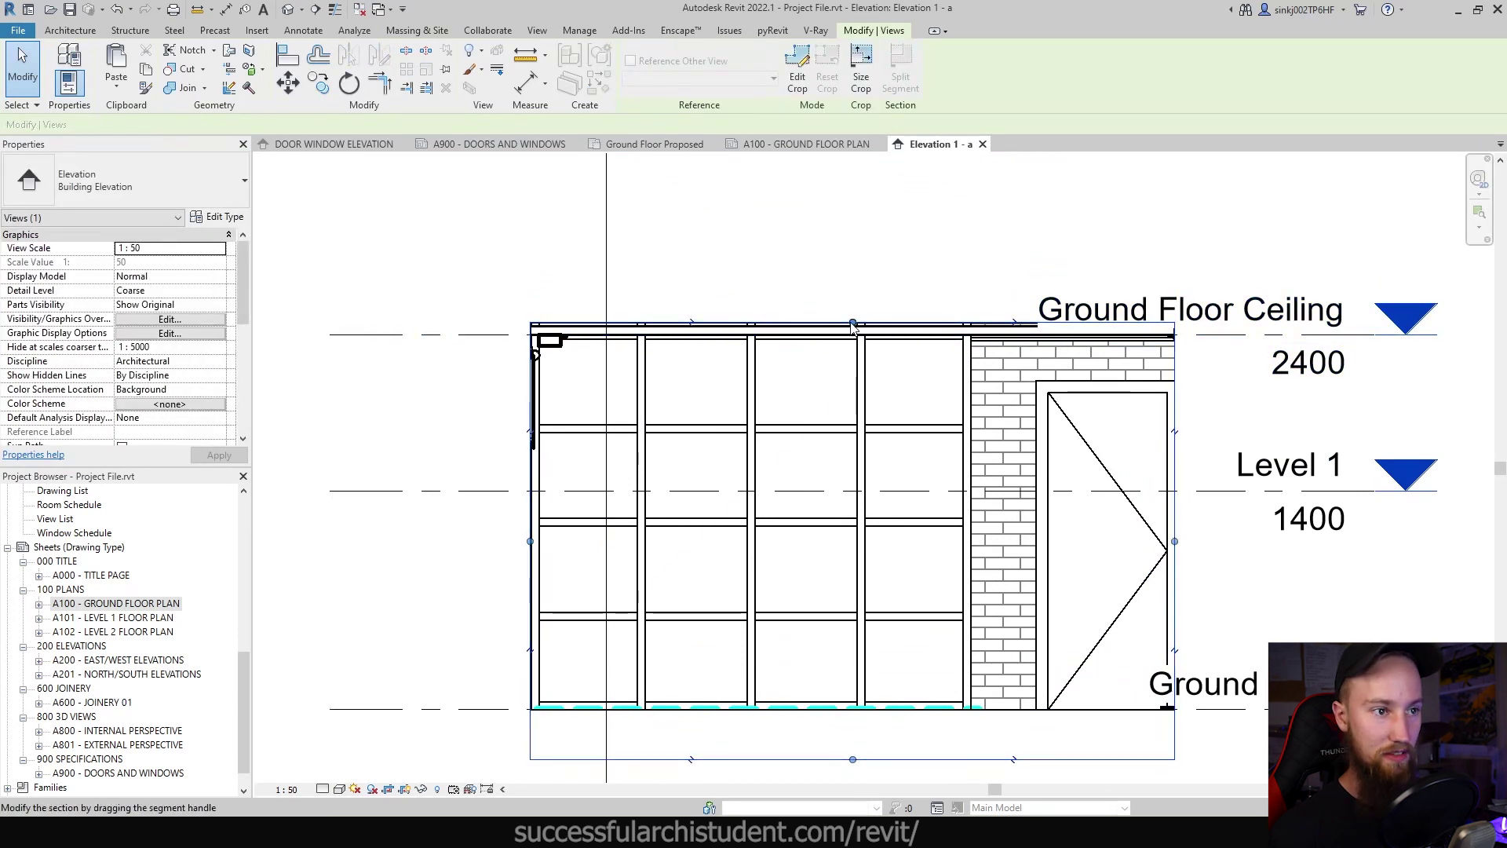
left_click_drag(853, 325, 854, 337)
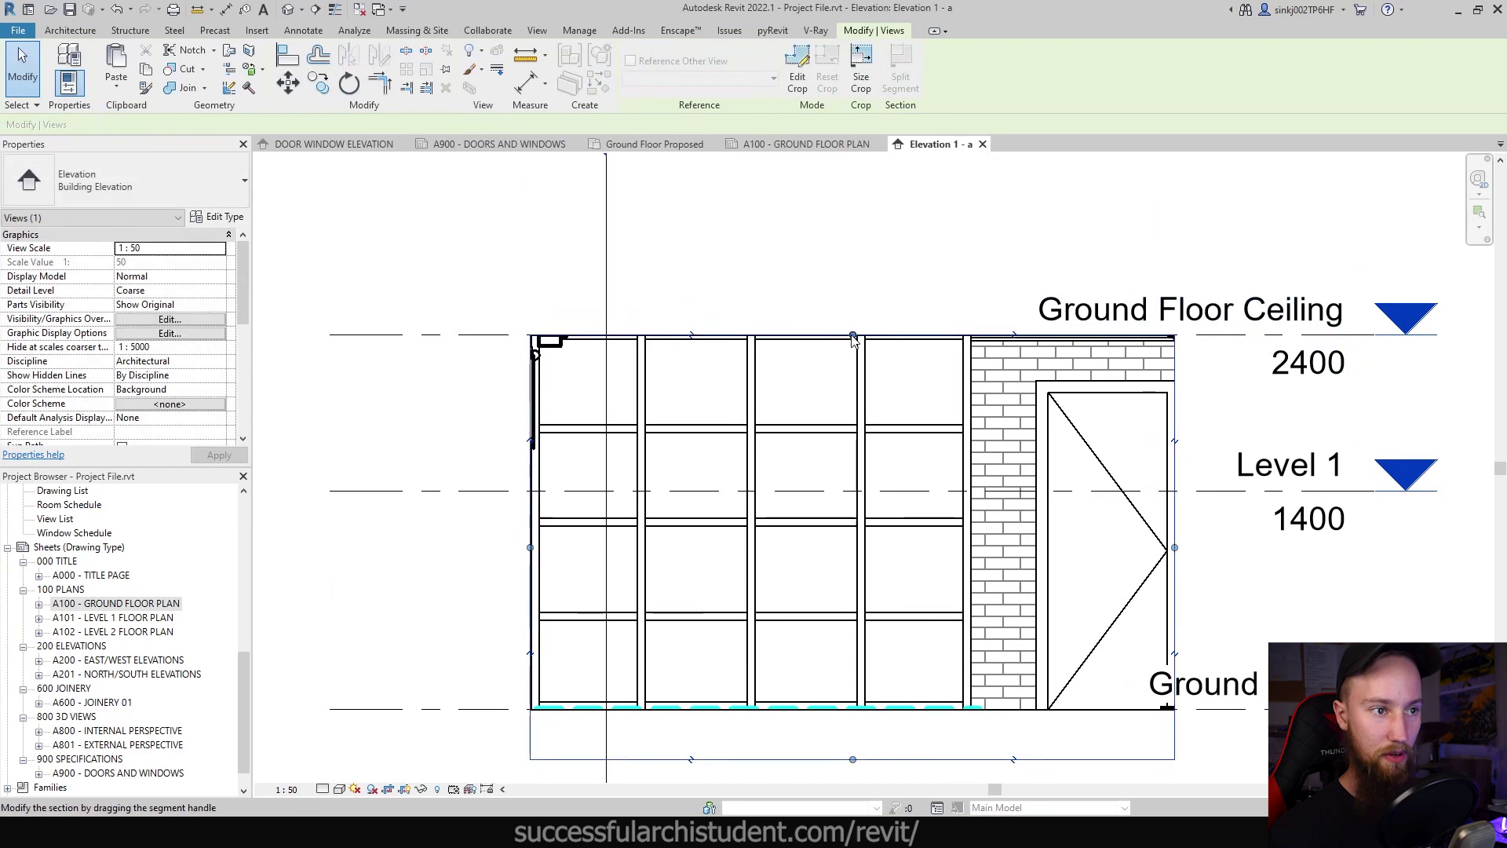
key("Escape")
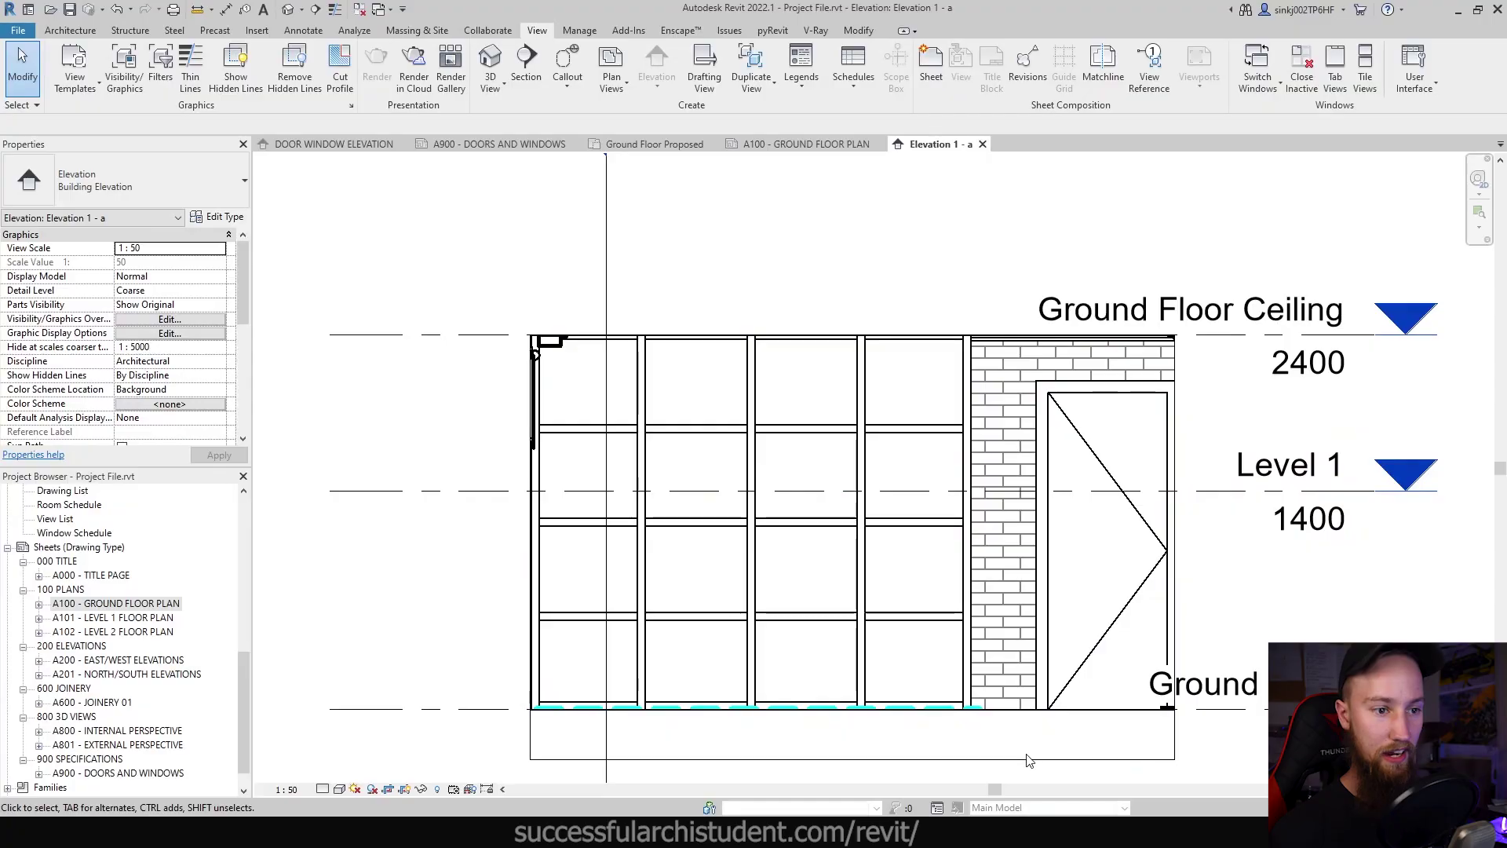
Raise the bottom edge of Elevation 1 - a's crop region to the Ground Floor level and return to sheet A100 - GROUND FLOOR PLAN
left_click(1026, 758)
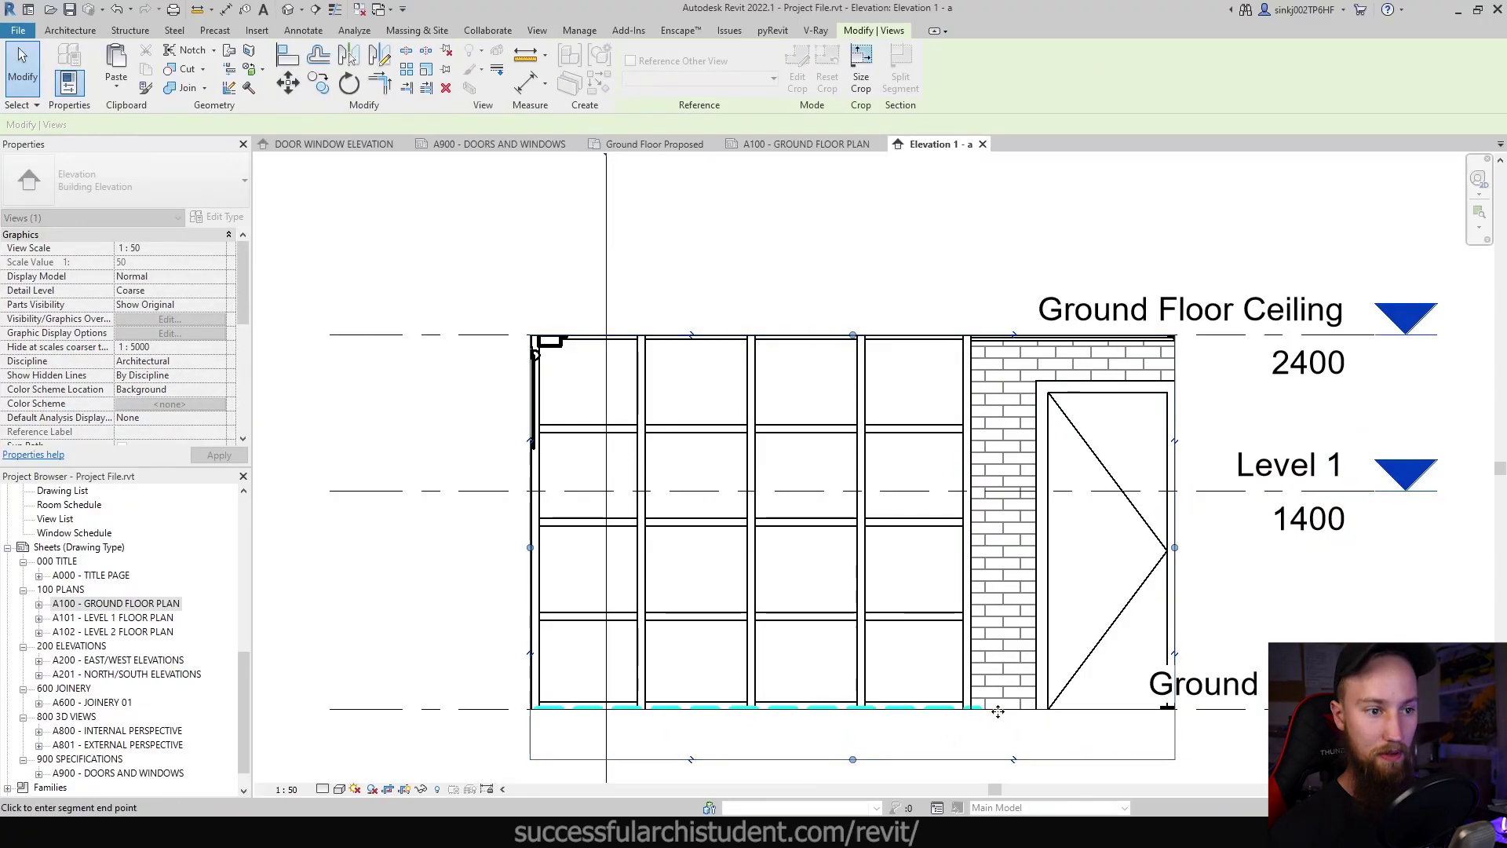
key("Escape")
key("Escape")
key("z")
key("f")
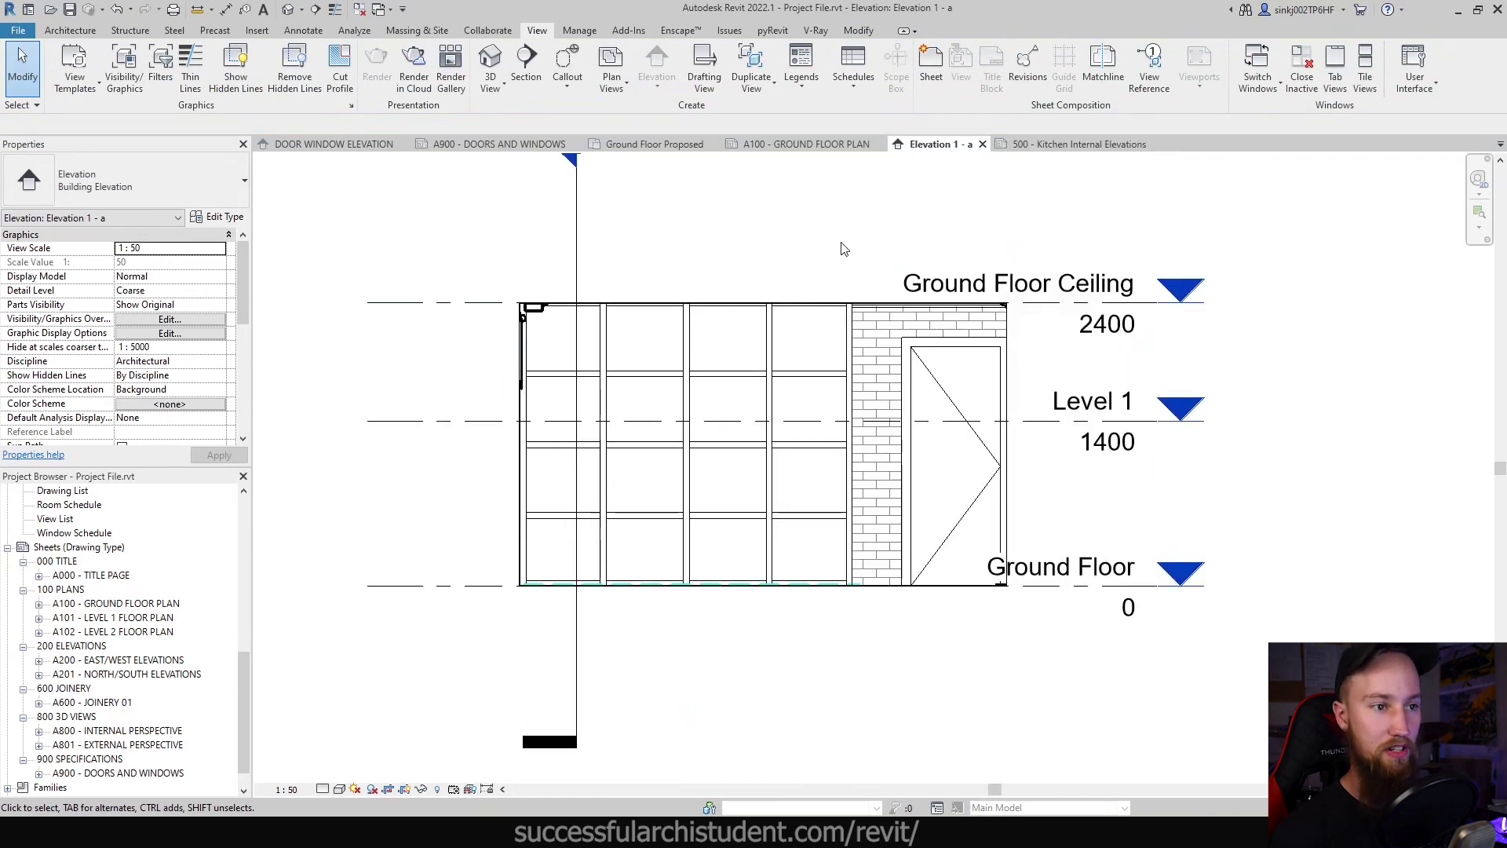
left_click(777, 143)
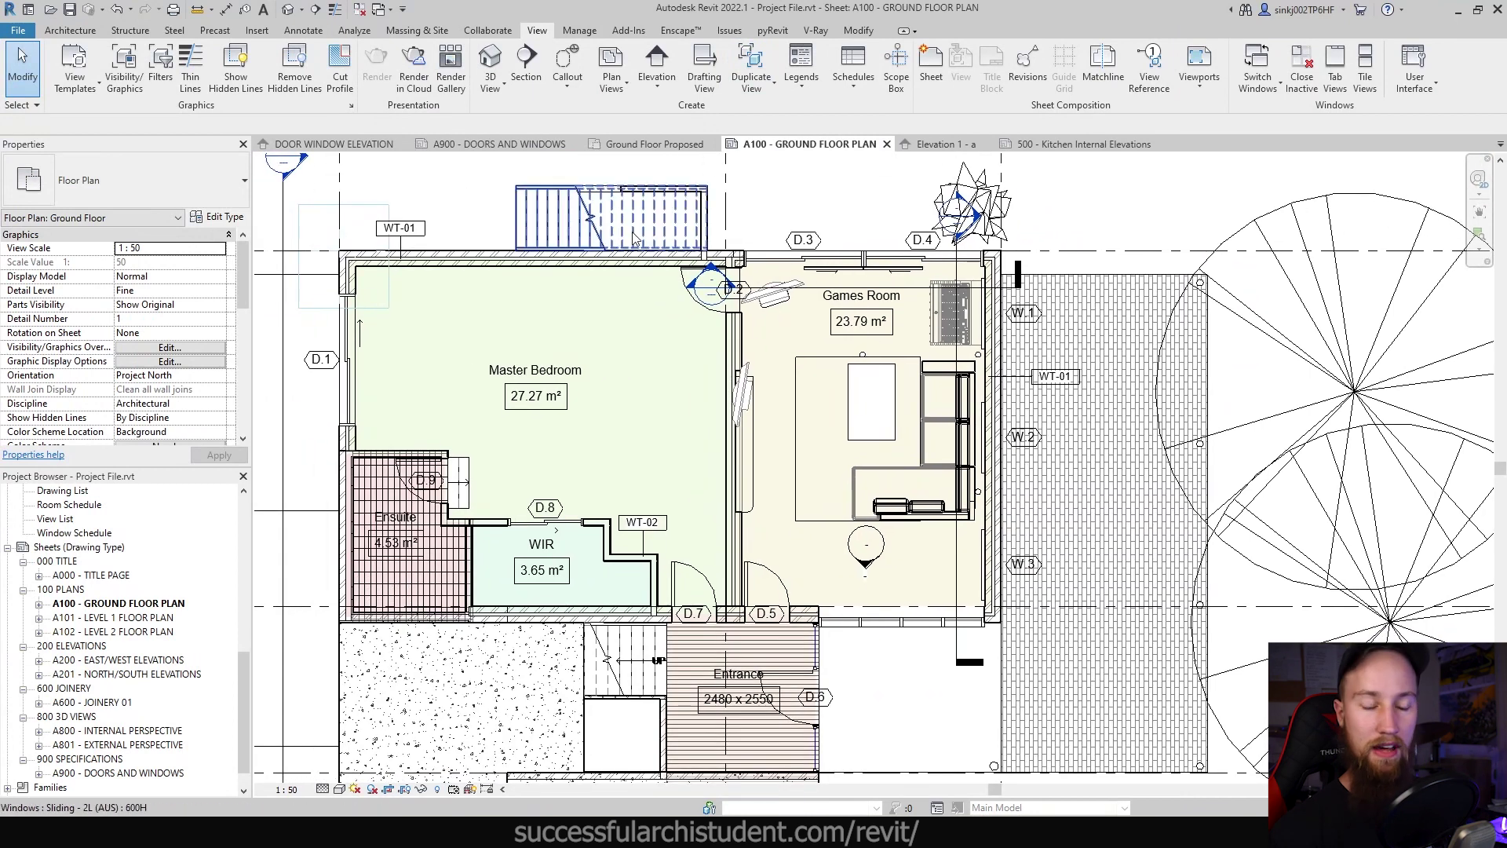
left_click(657, 85)
left_click(699, 138)
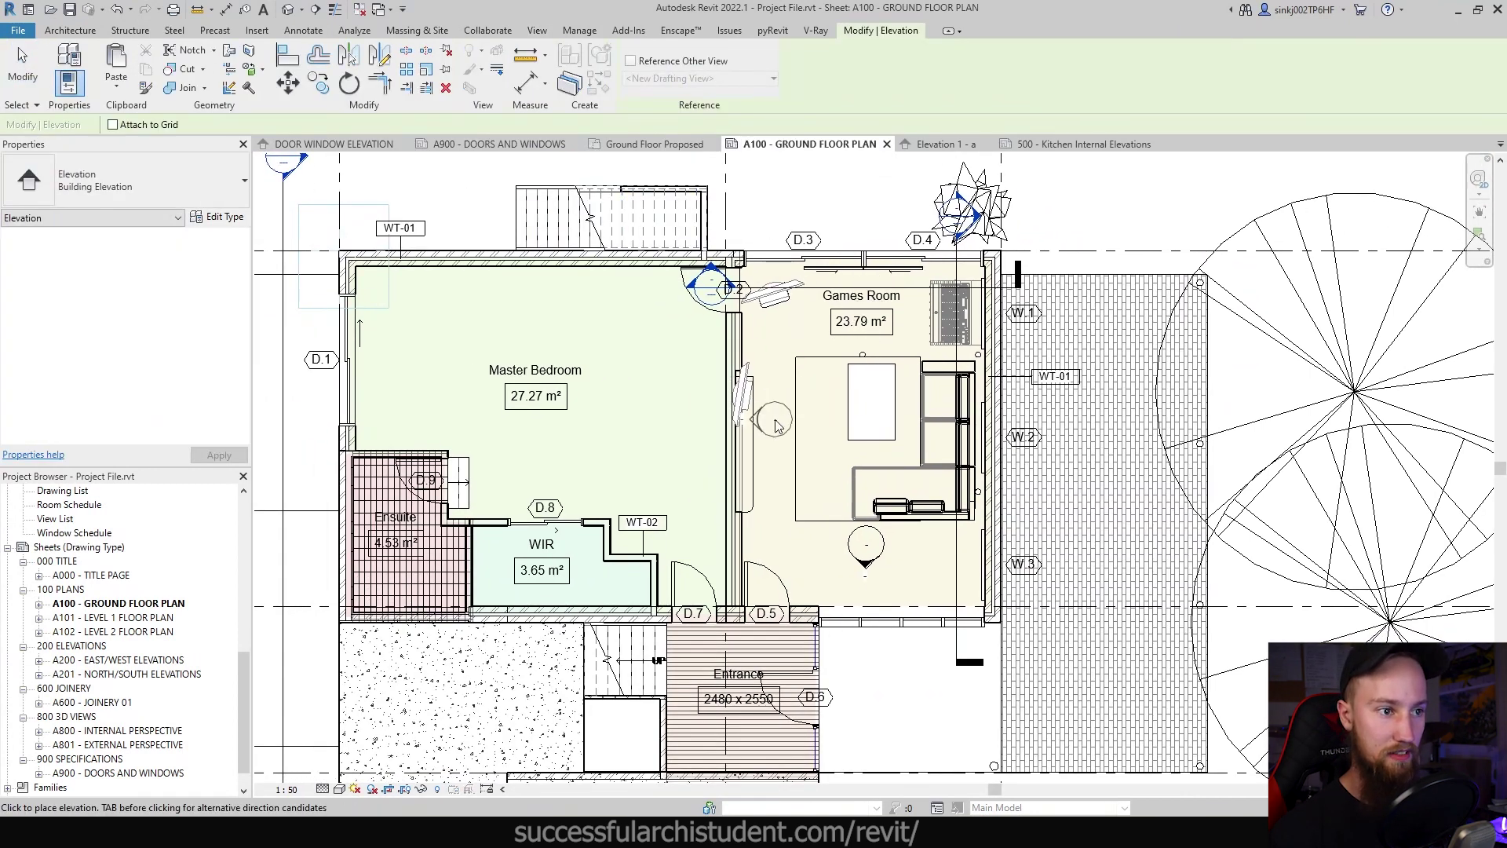
key("Escape")
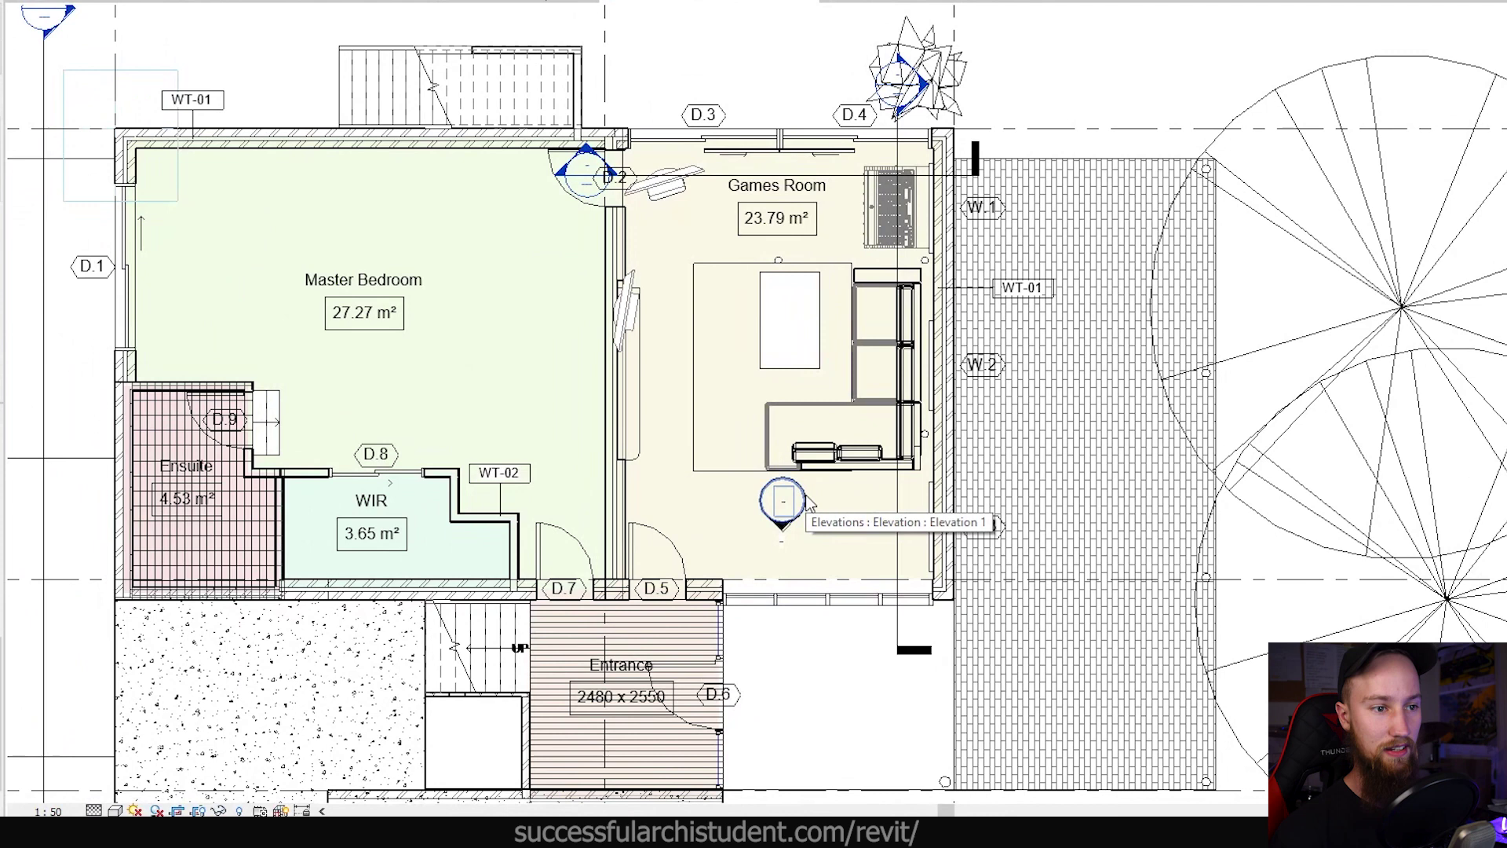
Enable elevation views in all four directions on the Games Room elevation marker
left_click(866, 544)
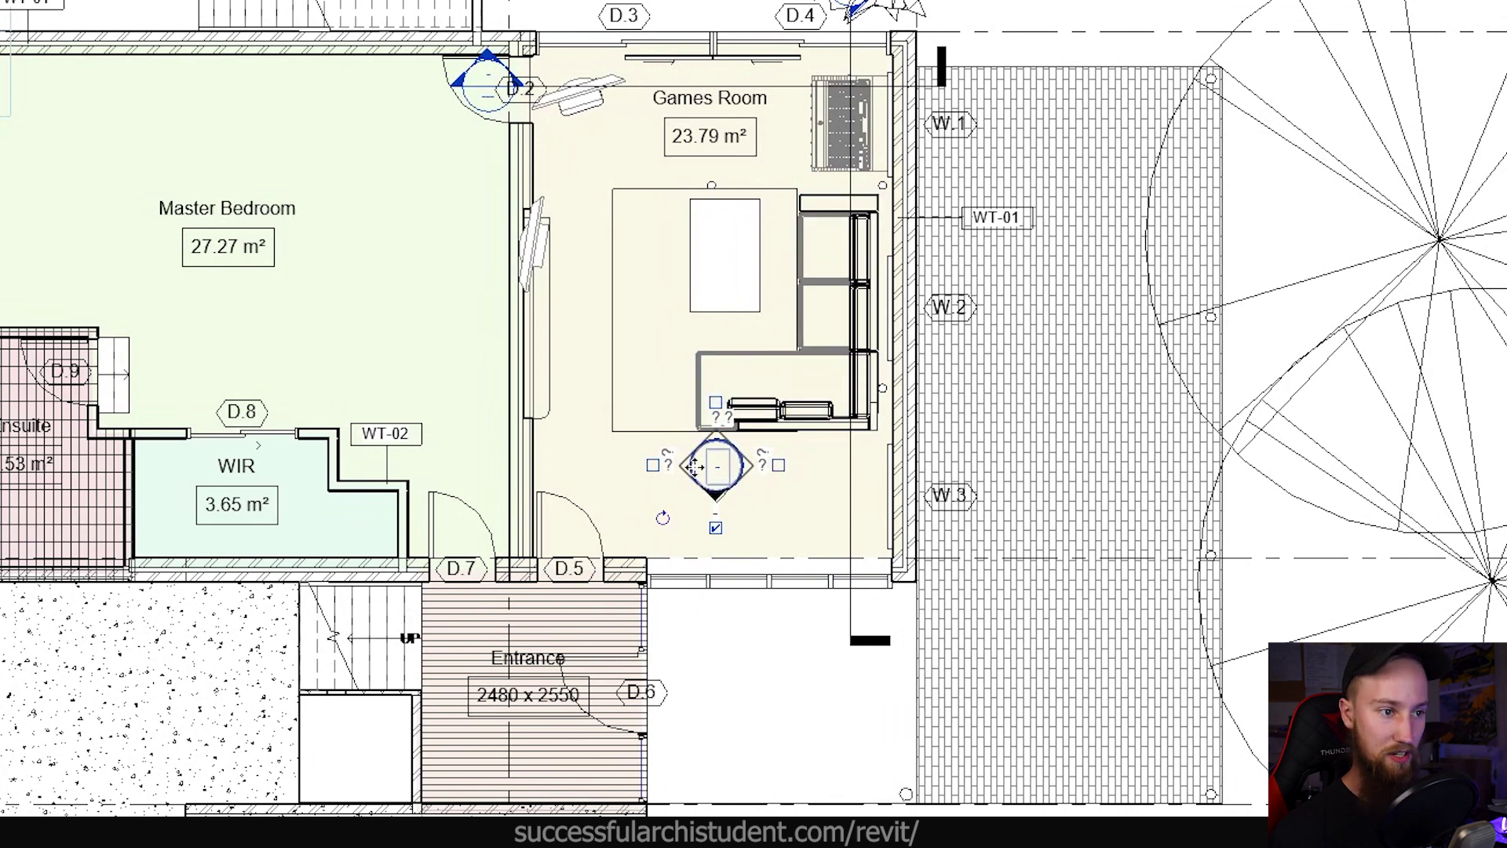
left_click(715, 403)
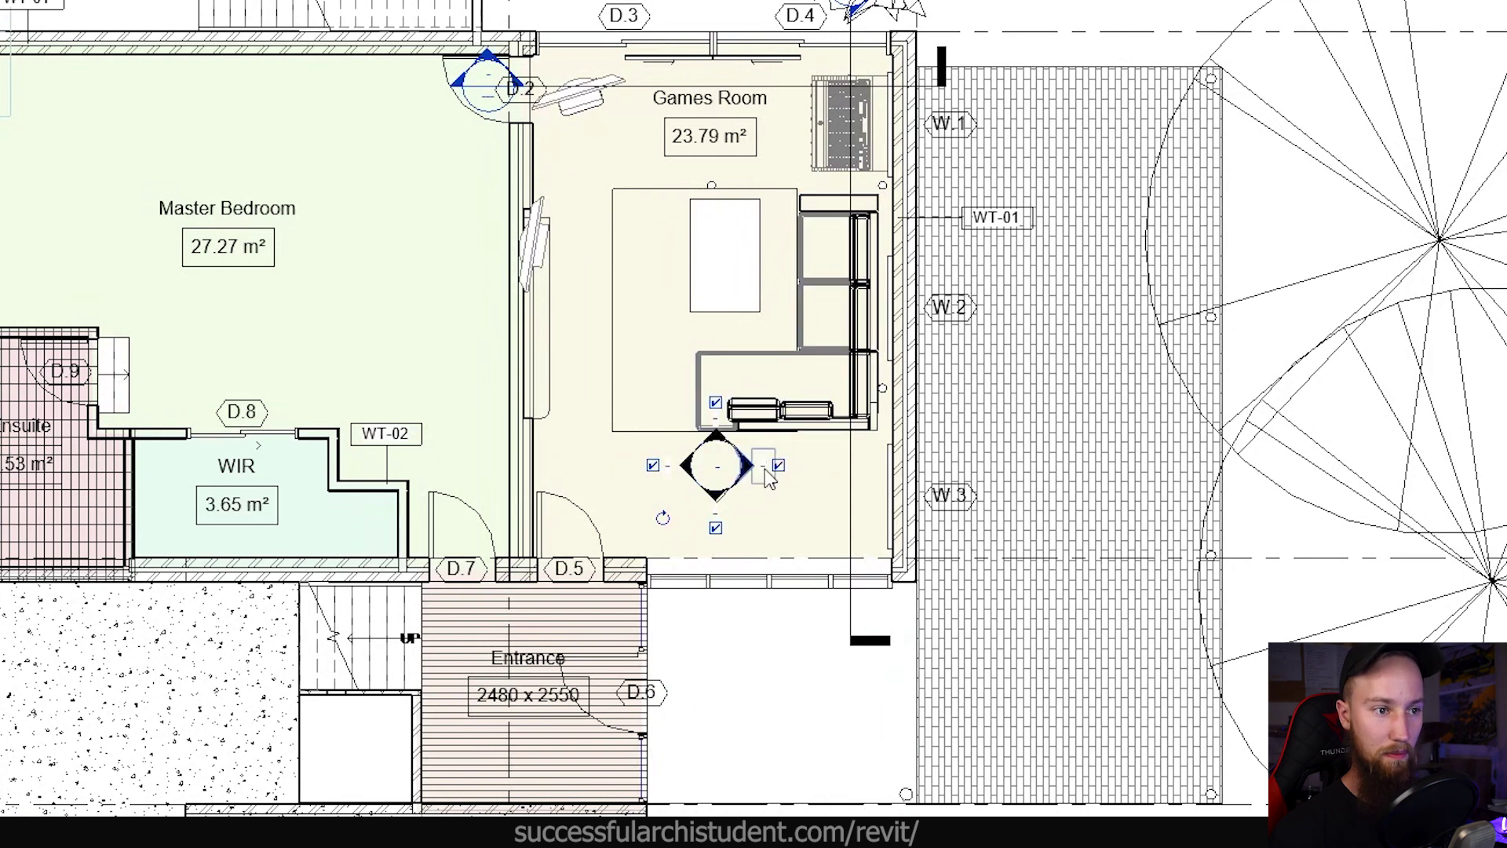
left_click(789, 527)
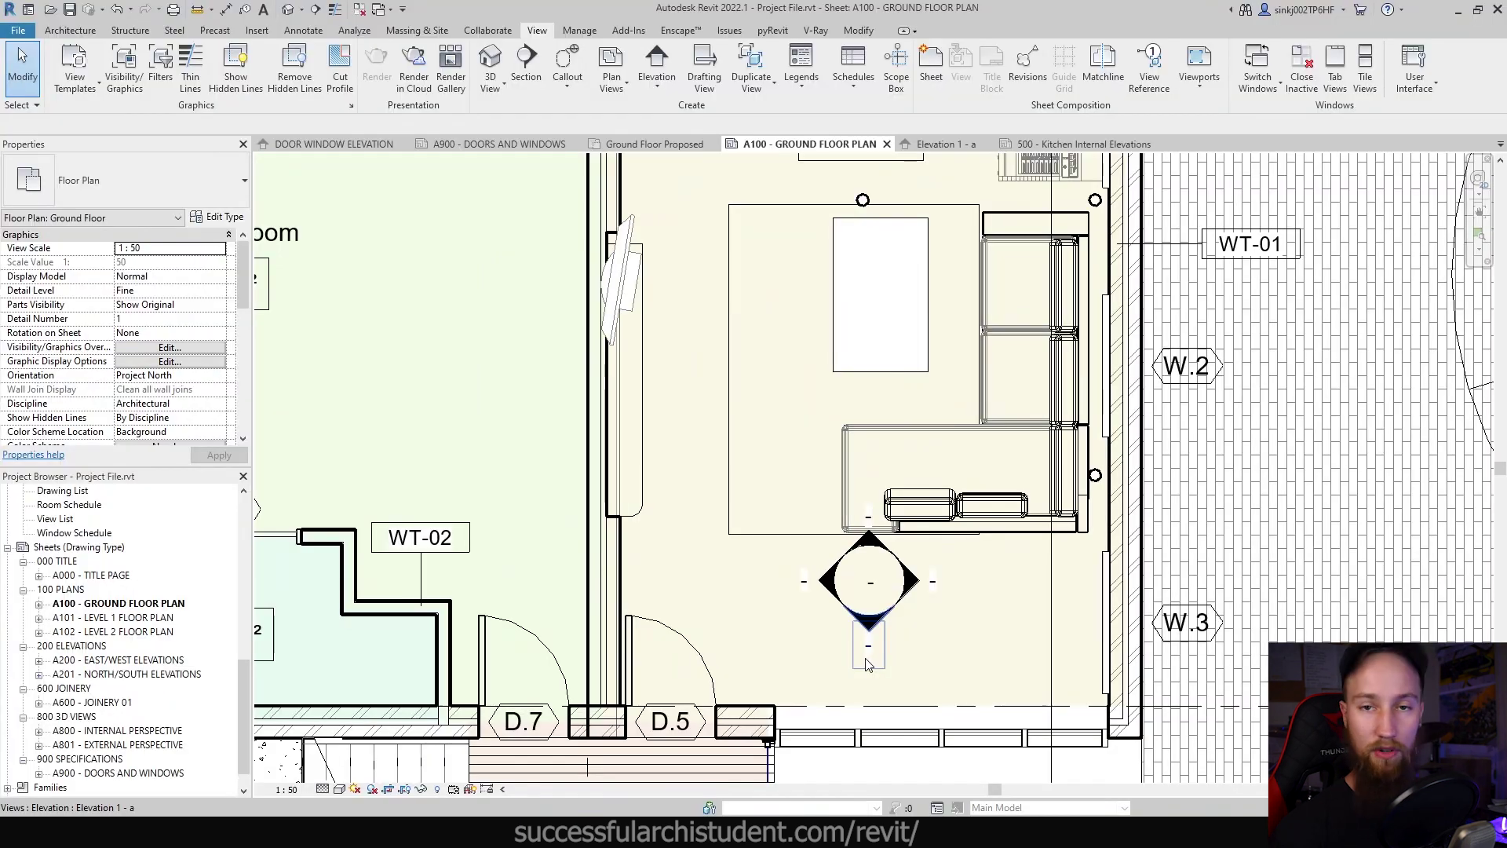
Check the extents of the Games Room elevation facing the Master Bedroom wall and go to its elevation view
left_click(805, 594)
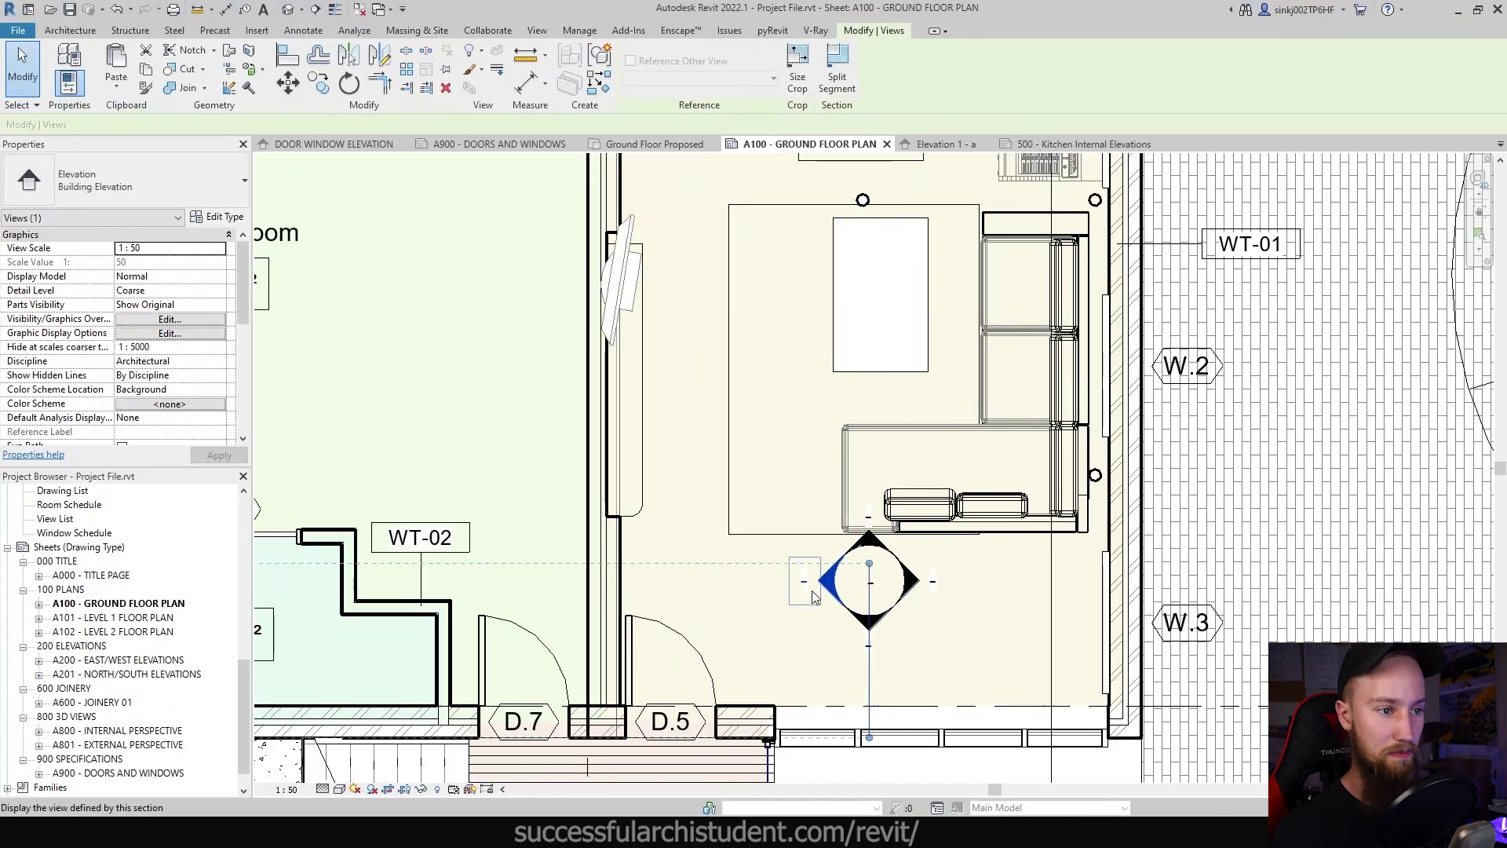
scroll(814, 597, "down", 2)
middle_click_drag(814, 597, 794, 516)
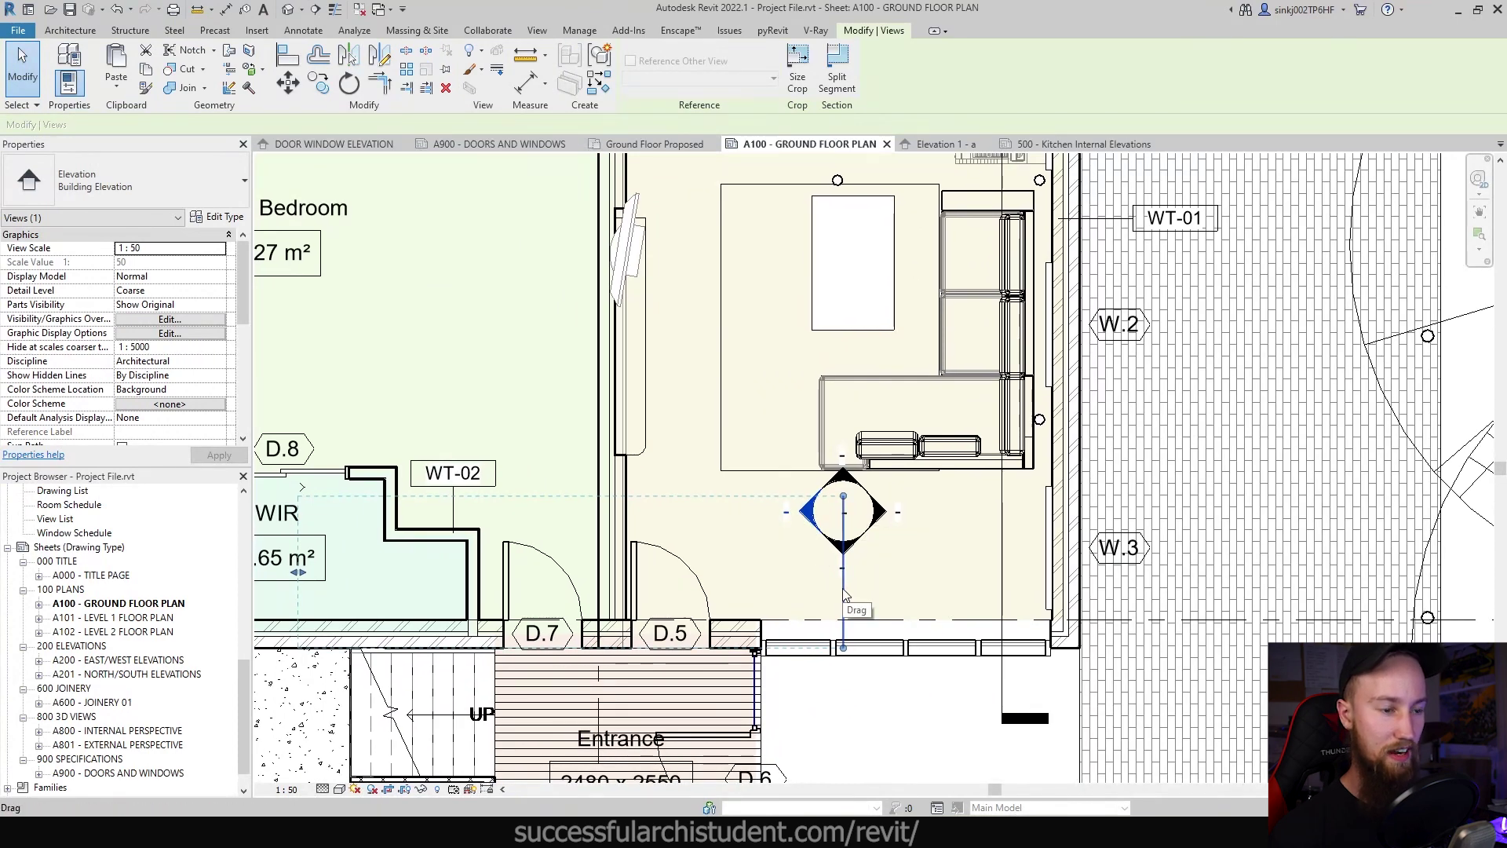
mouse_move(845, 594)
left_mouse_down()
mouse_move(728, 567)
mouse_move(843, 584)
left_mouse_up()
right_click(806, 517)
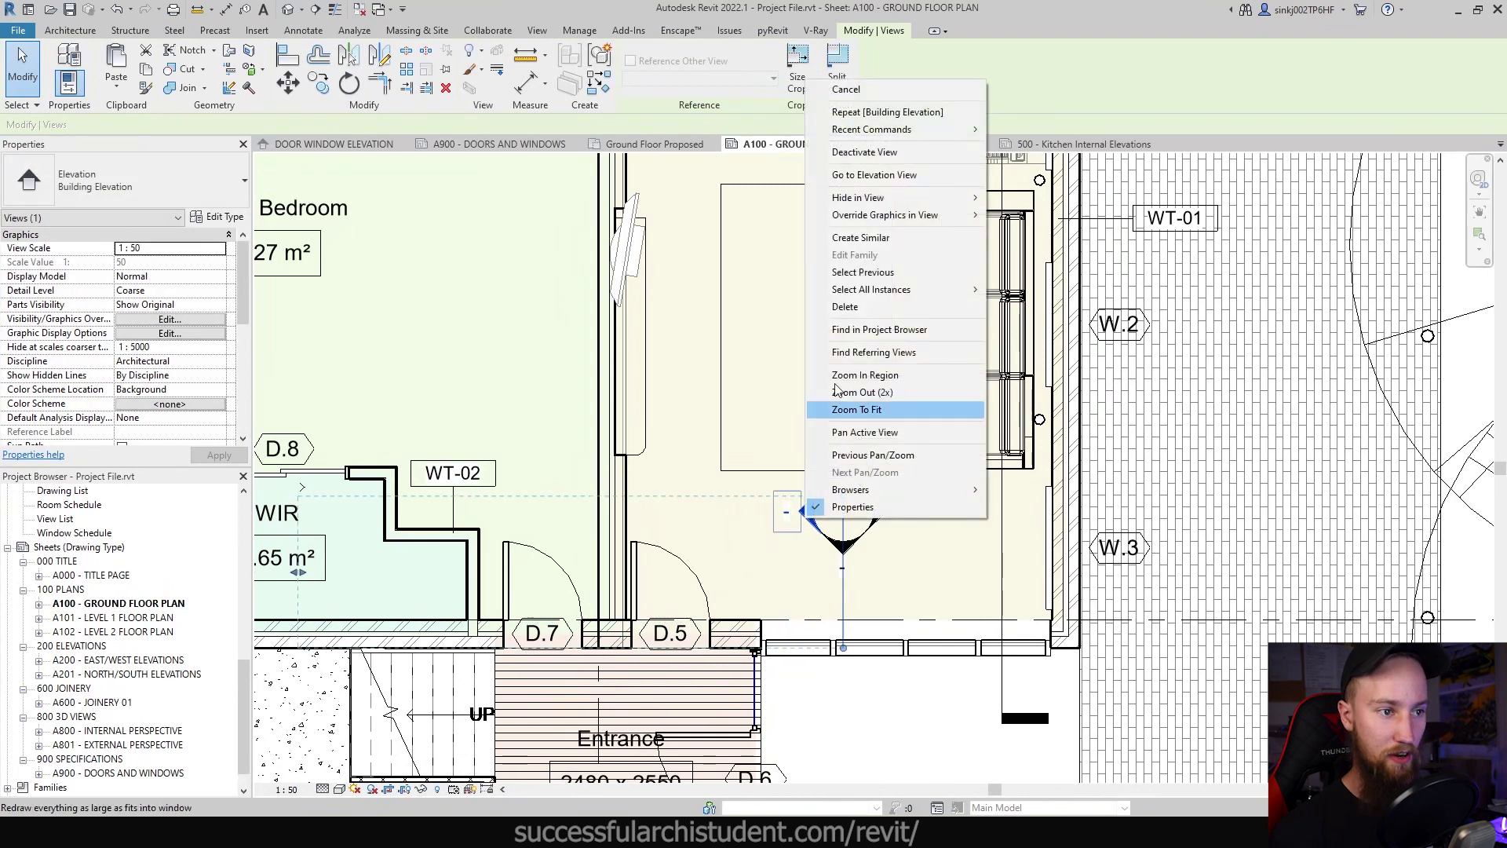
left_click(841, 176)
scroll(758, 416, "up", 2)
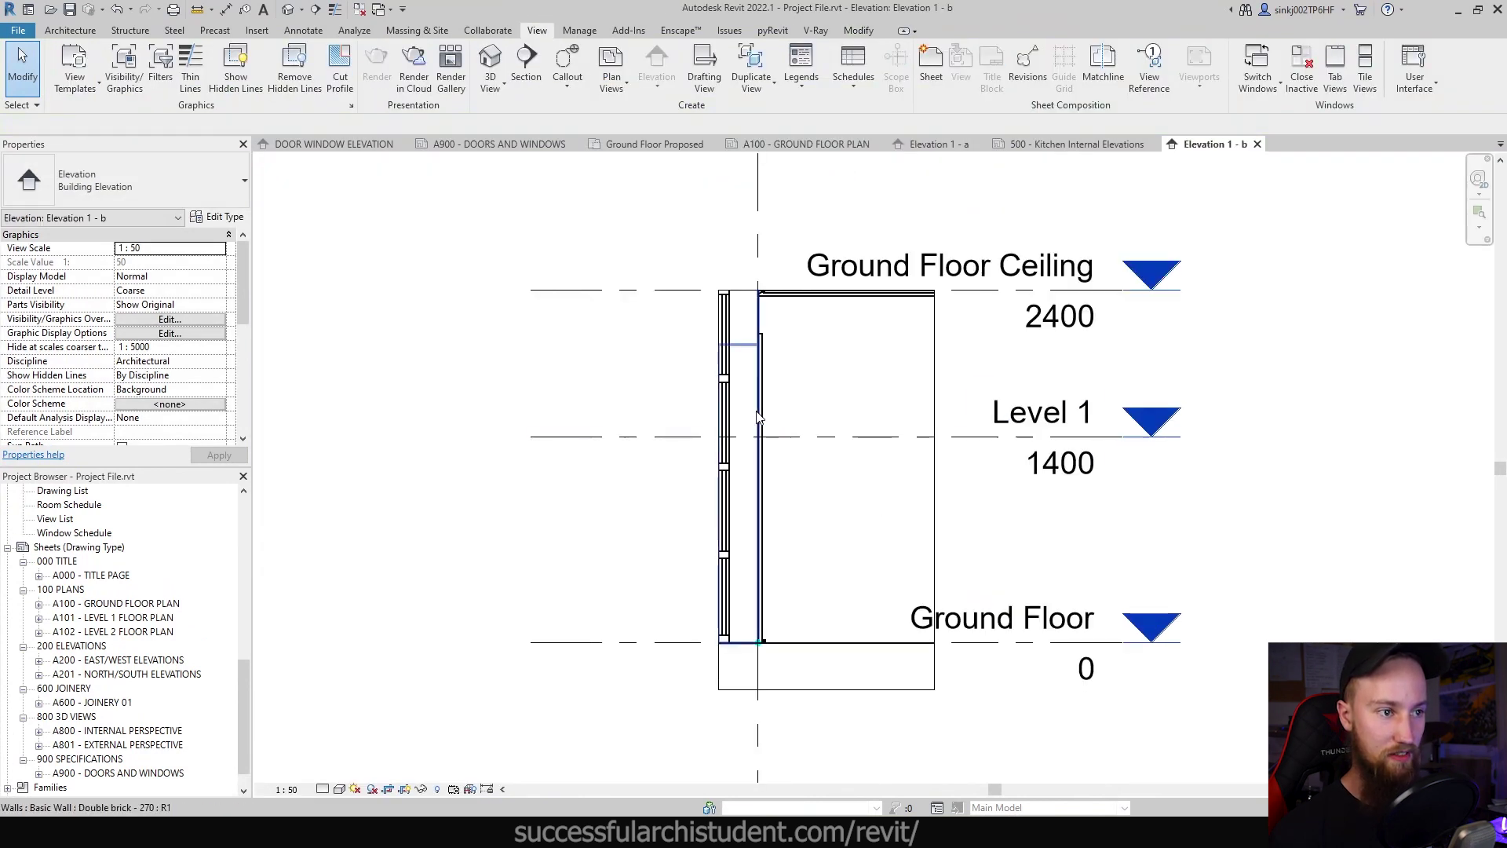
key("Escape")
scroll(1017, 418, "down", 3)
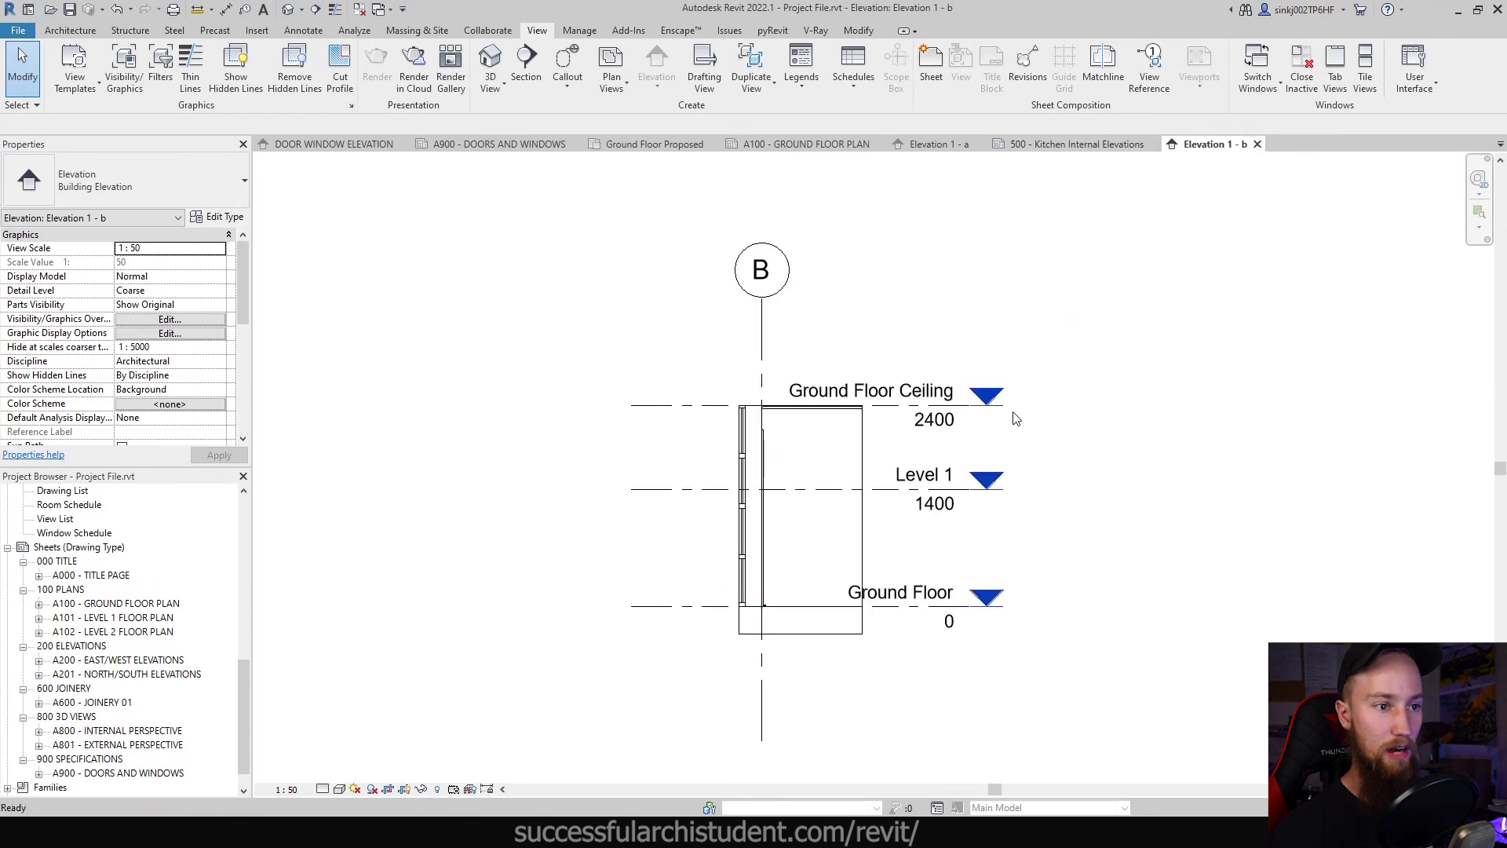
Try to widen the crop region of Elevation 1 - b across the whole Games Room
left_click(862, 499)
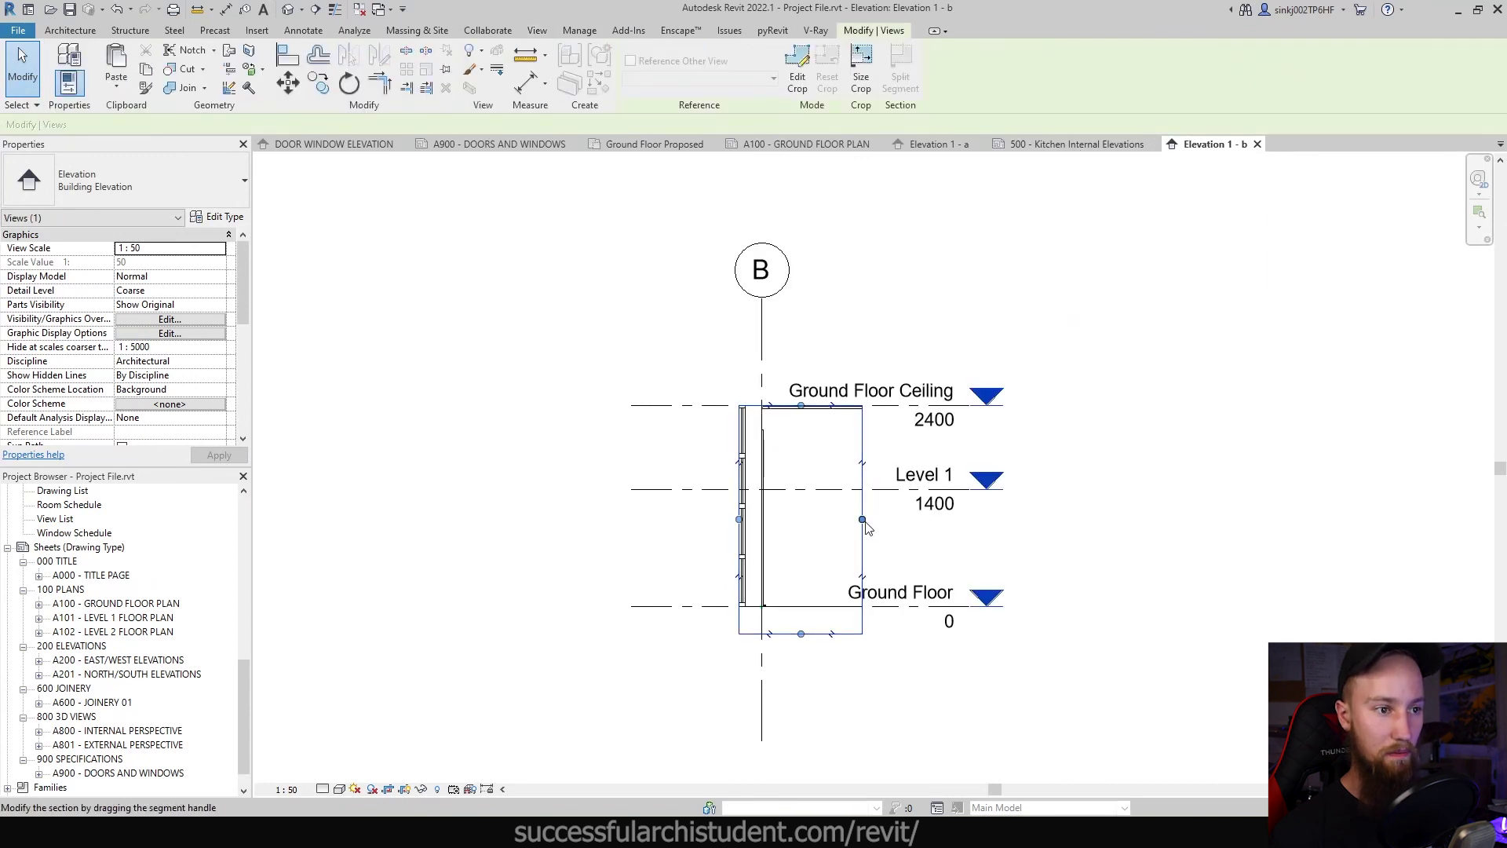
left_click_drag(862, 519, 1245, 438)
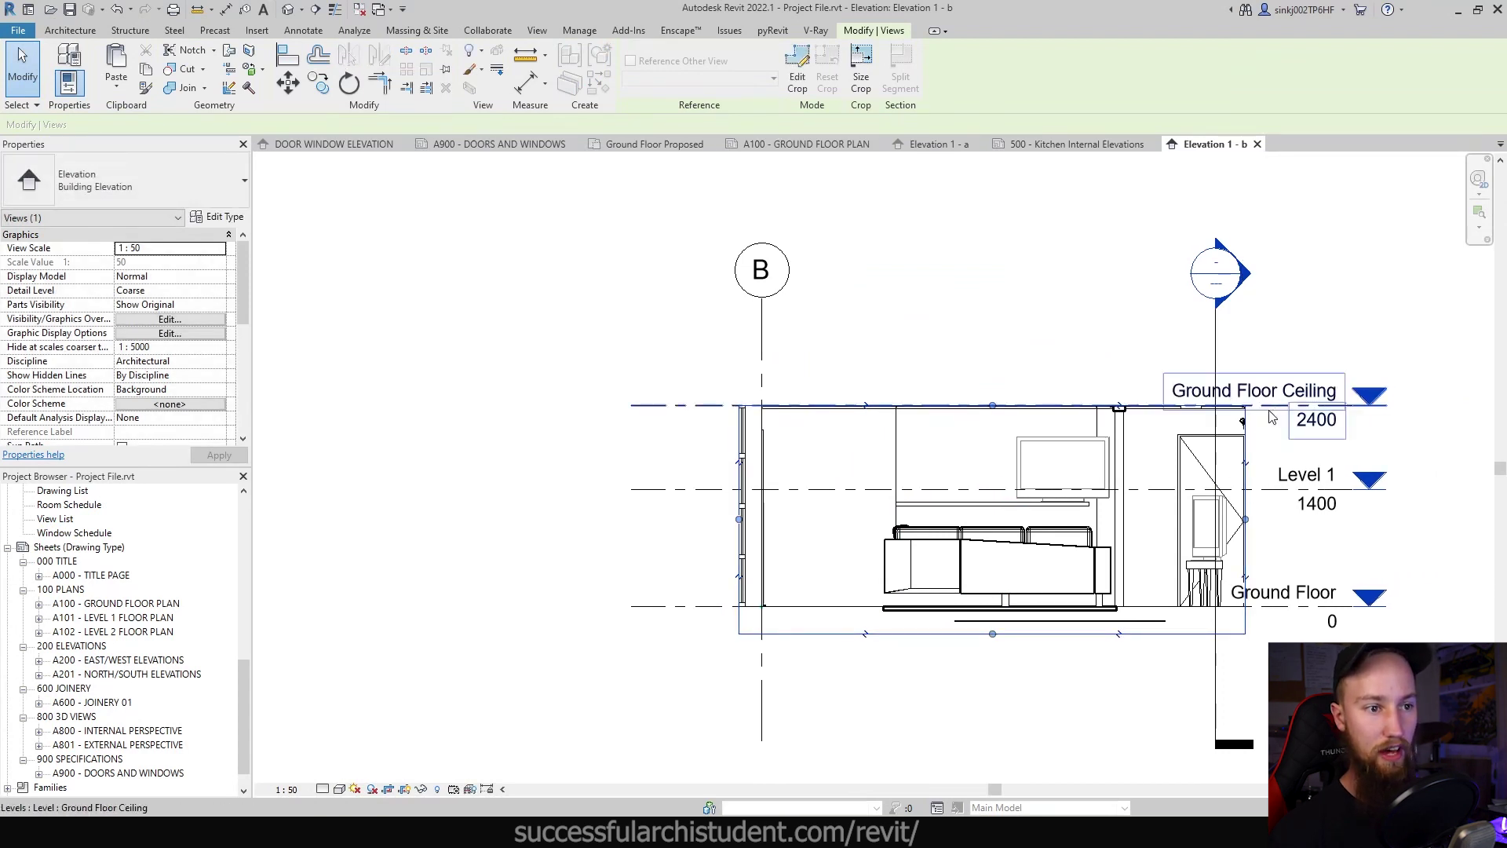
key("ctrl+z")
On the A100 plan, extend the line of the elevation facing the Master Bedroom wall to the inner face of the wall beside door D.3
left_click(806, 144)
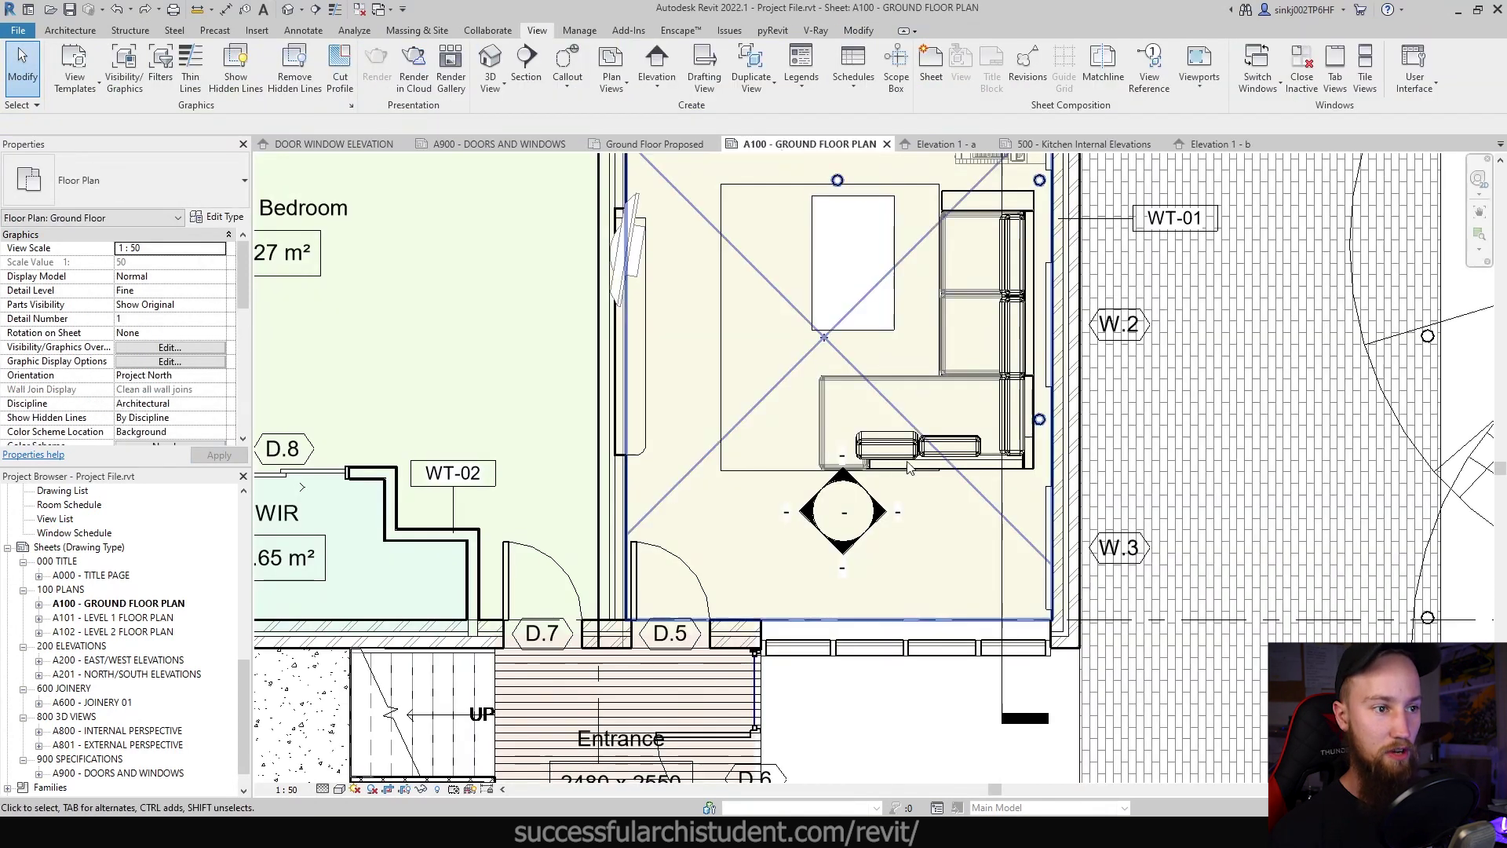
left_click(798, 514)
scroll(808, 526, "down", 3)
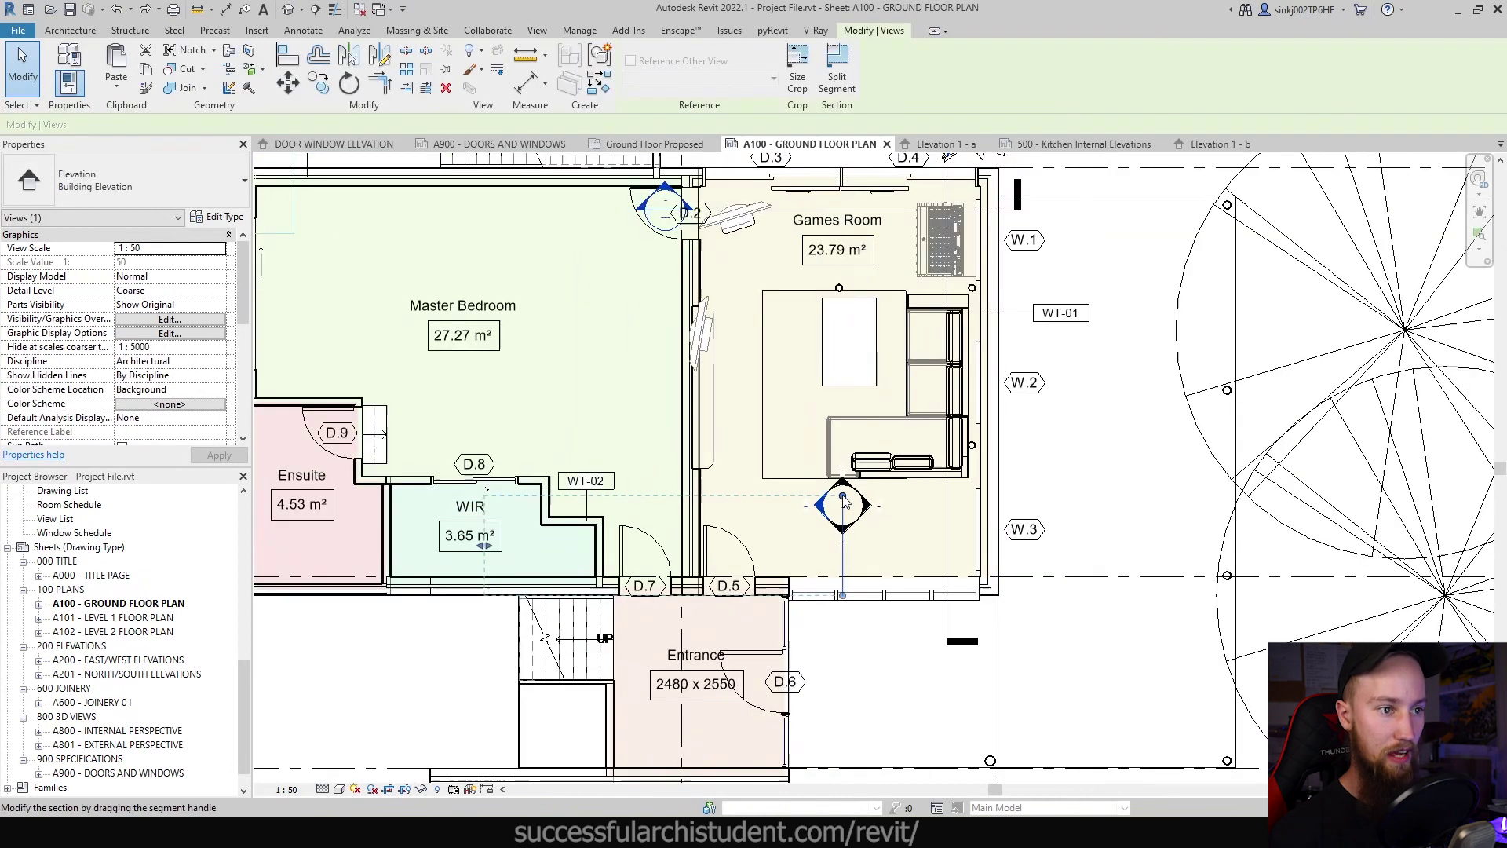
middle_click_drag(868, 457, 889, 567)
left_click(837, 76)
left_click(856, 442)
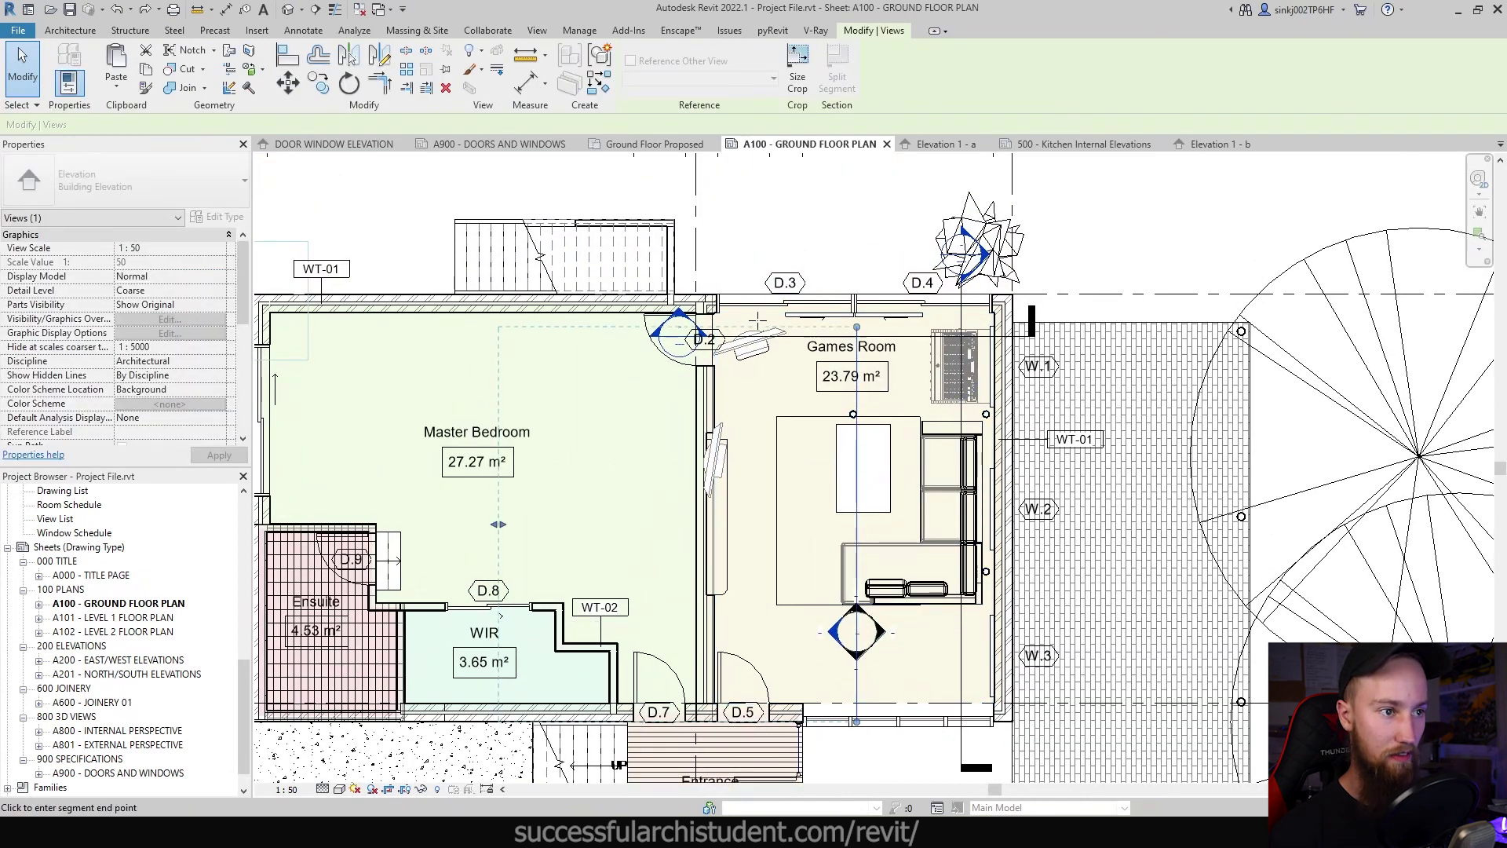
scroll(682, 310, "up", 6)
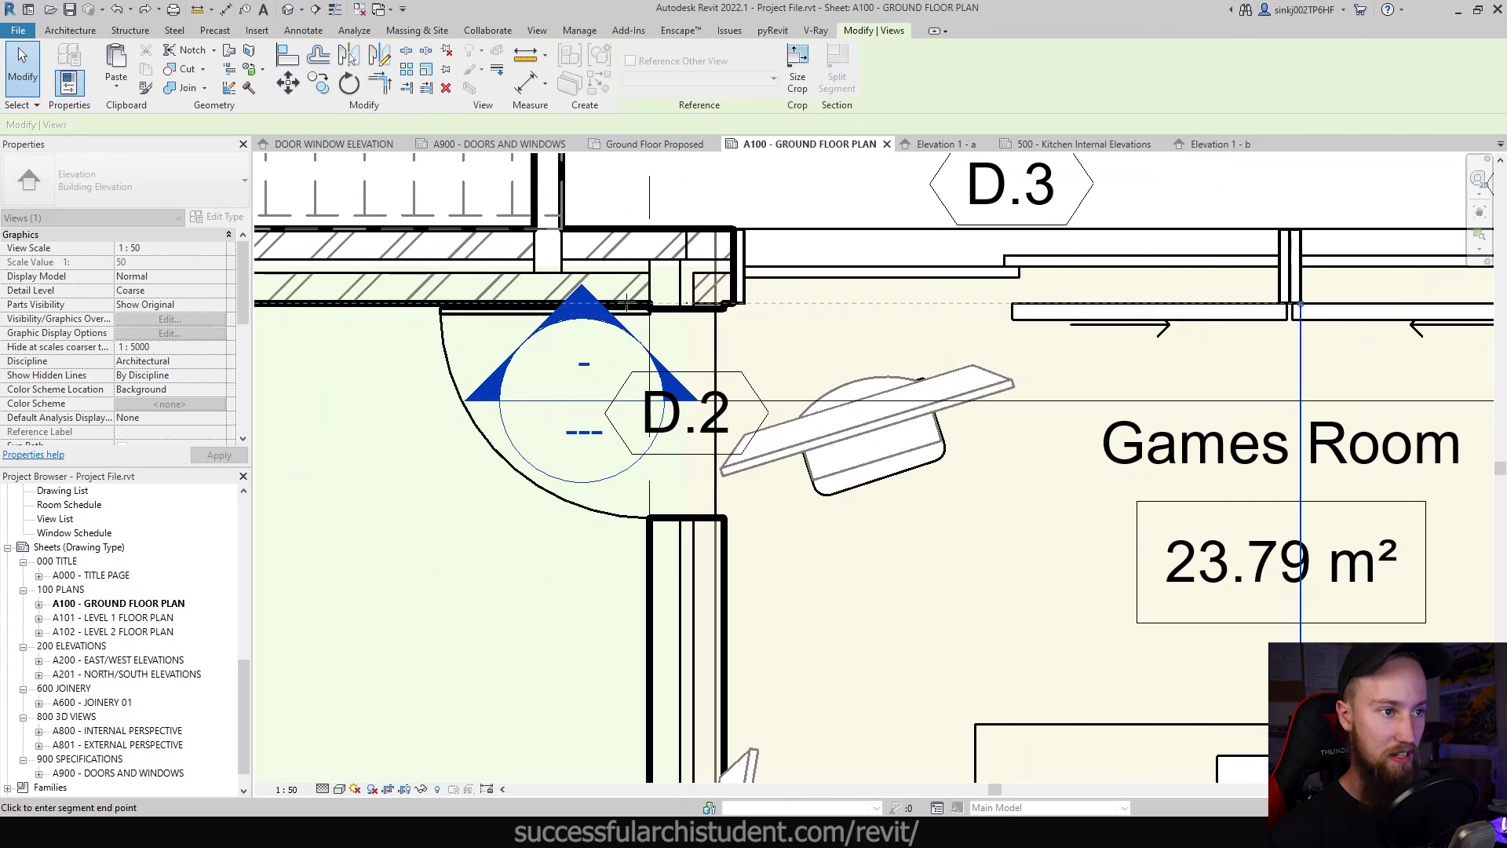
left_click(625, 303)
scroll(823, 376, "down", 5)
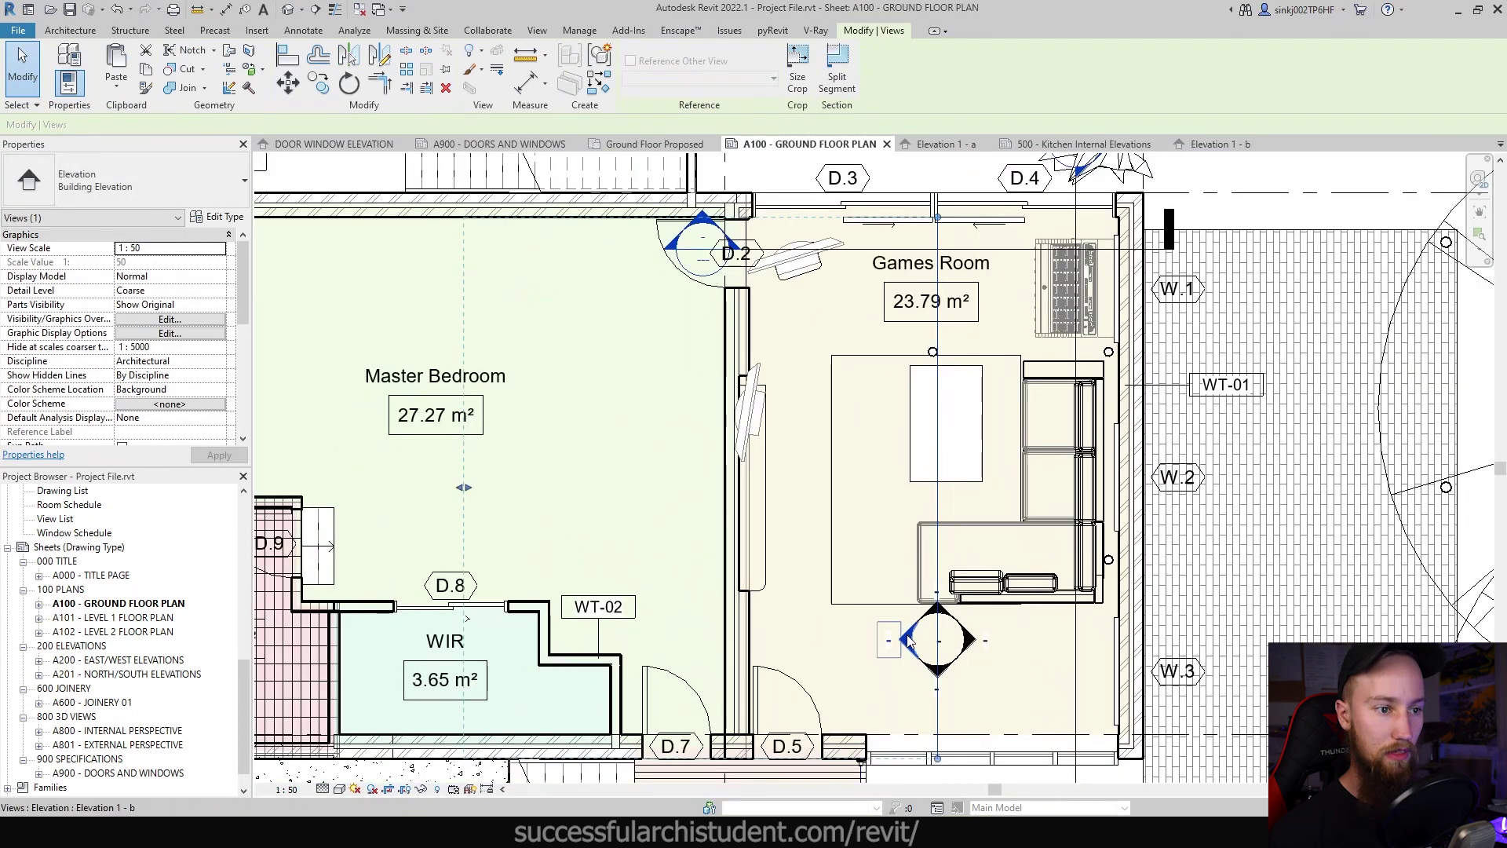
Go to Elevation 1 - b and examine how the lounge and the wall behind it appear
right_click(908, 640)
left_click(993, 296)
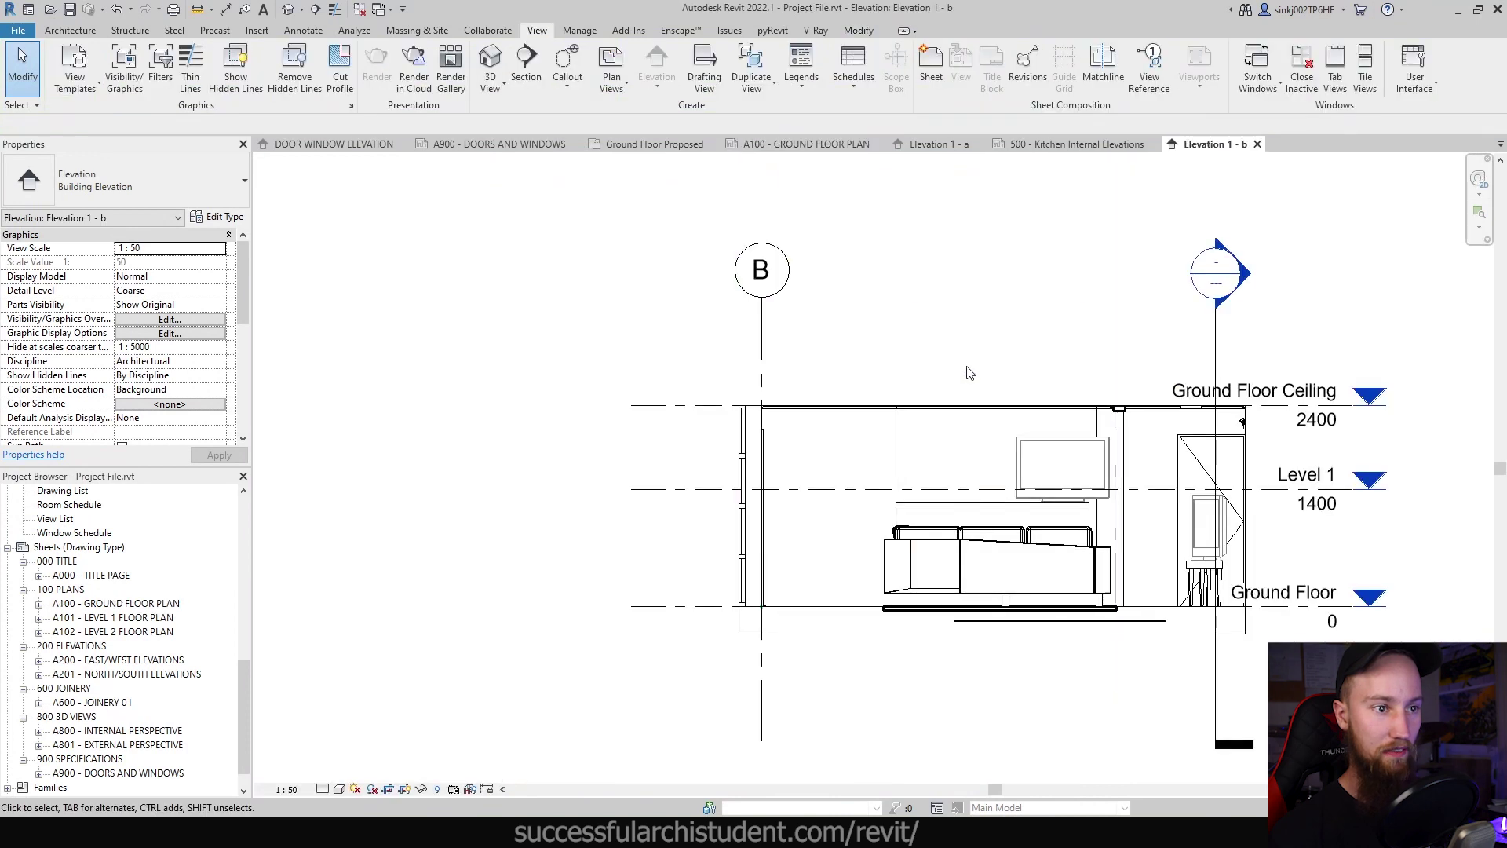
scroll(989, 471, "up", 5)
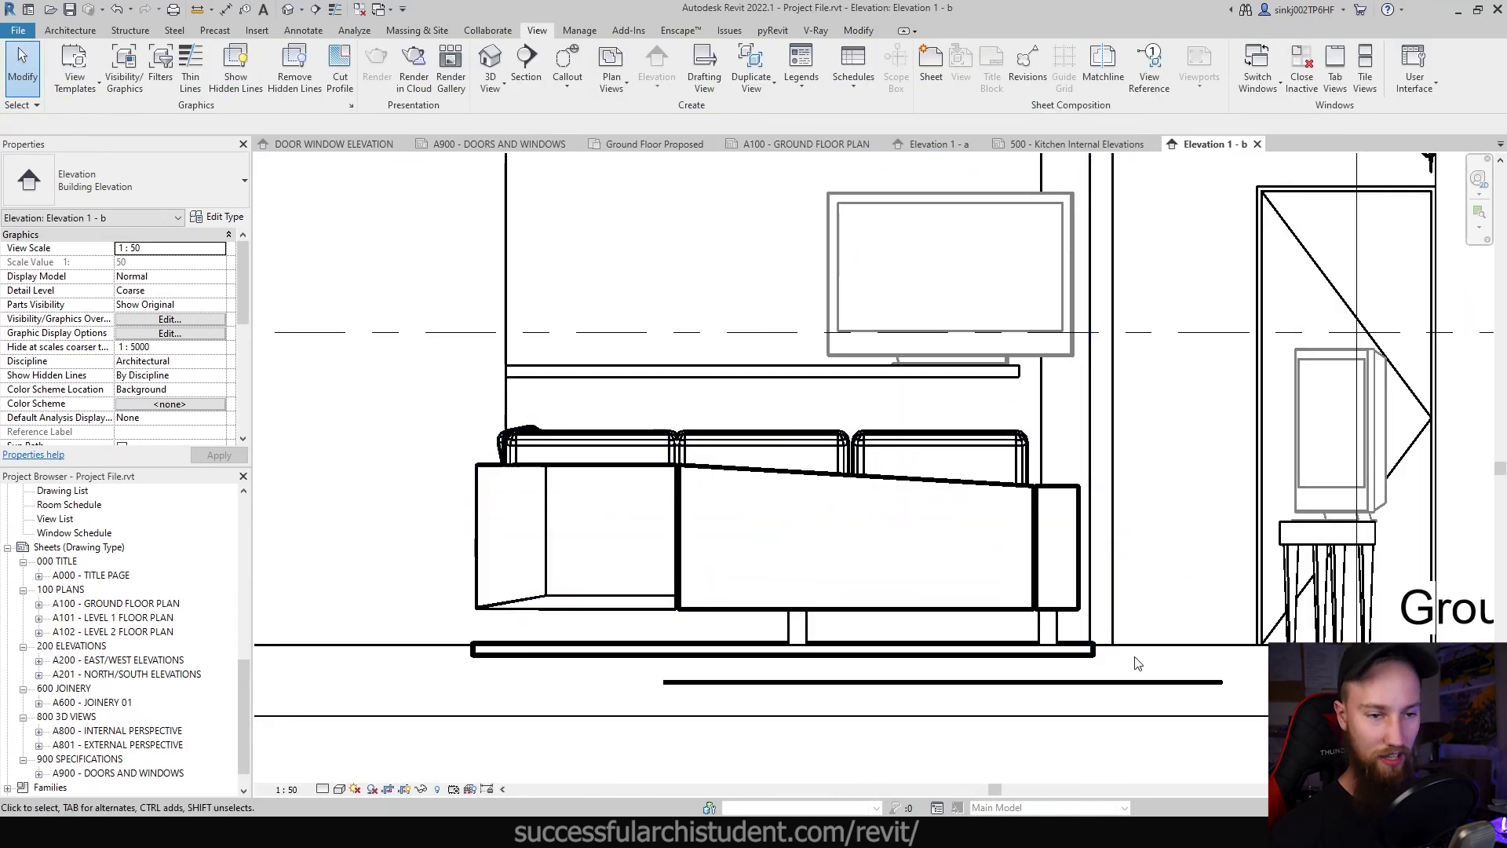
On the A100 plan, move the line of the elevation facing the Master Bedroom past the lounge and rug, and go to its elevation view
left_click(806, 144)
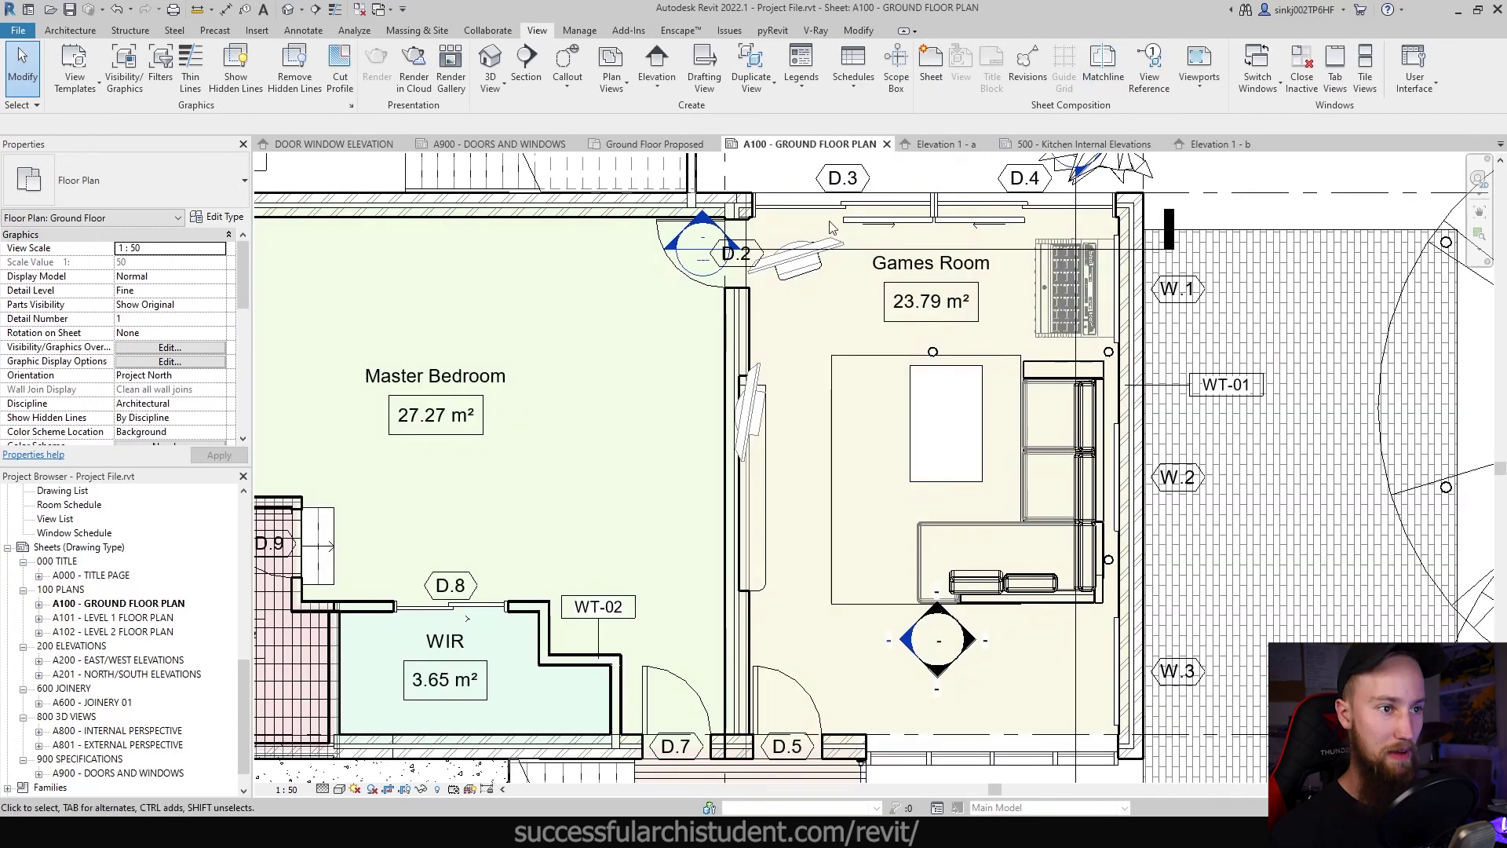
left_click(907, 640)
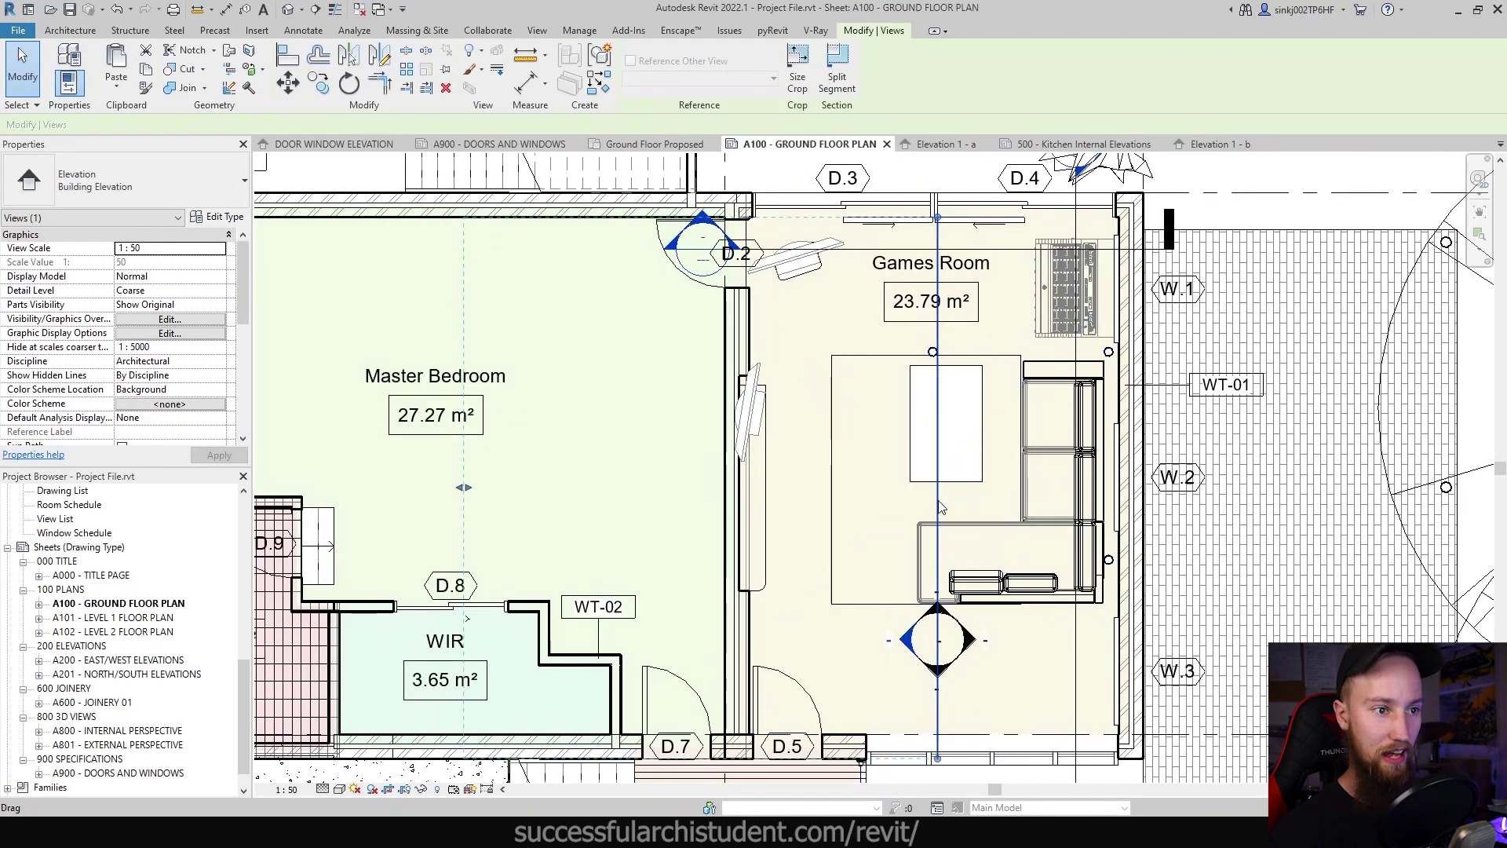
left_click_drag(939, 504, 821, 343)
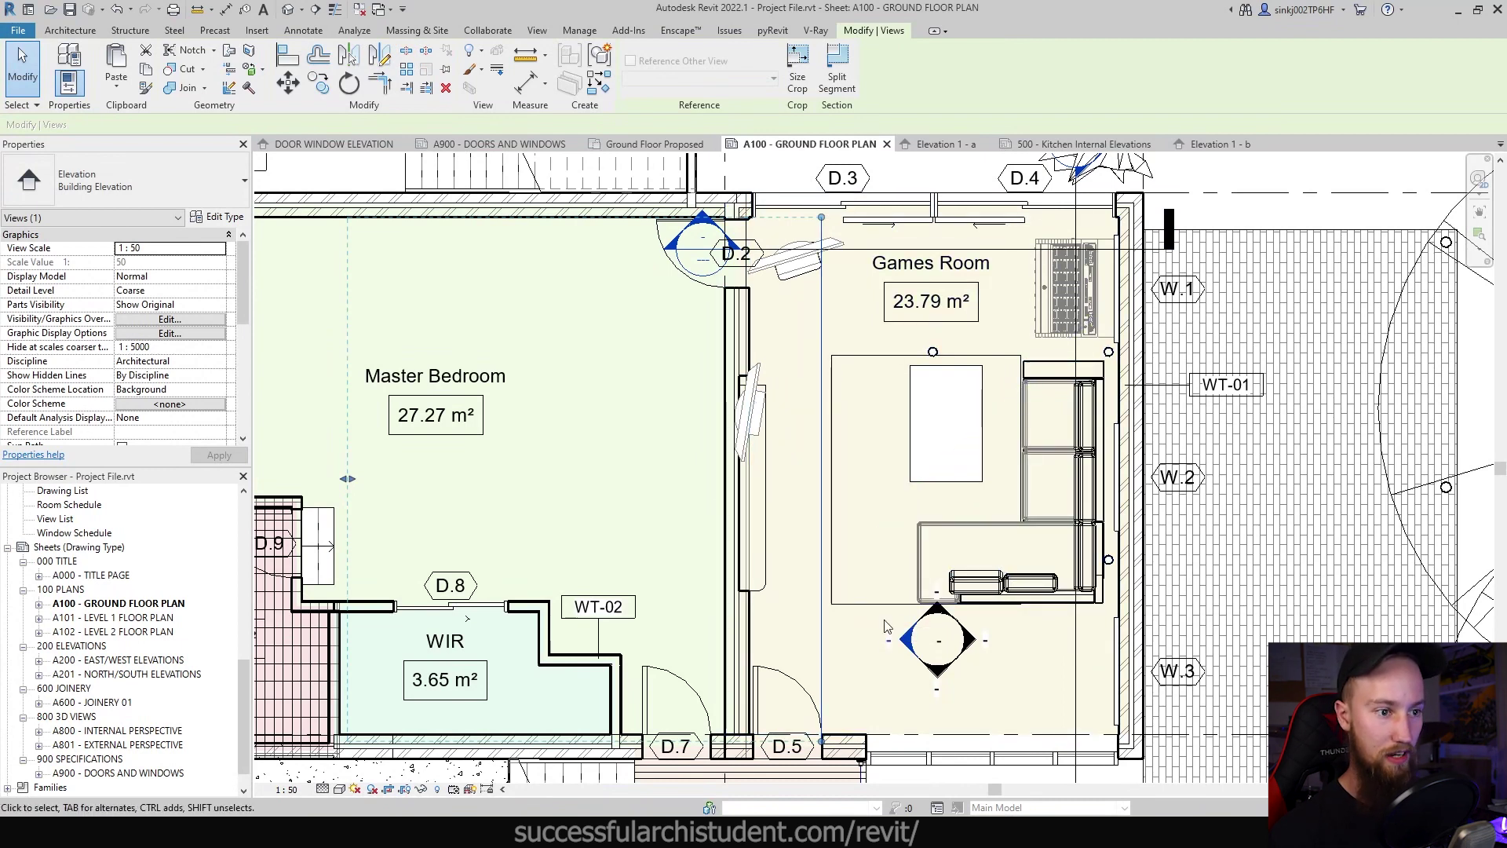
right_click(901, 640)
left_click(967, 299)
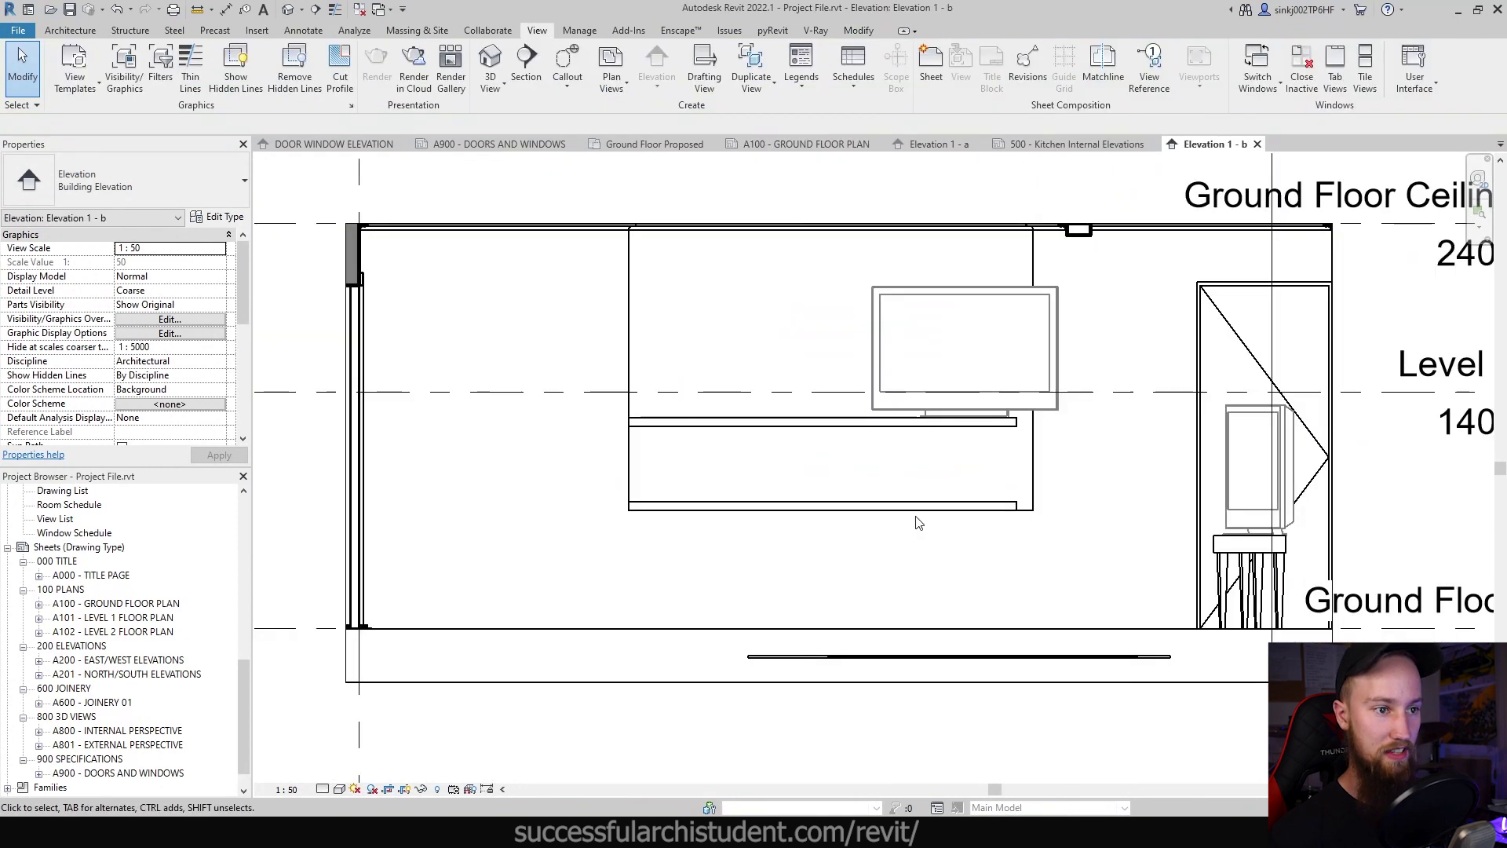
Examine the shelf, ceiling line and ceiling beam in Elevation 1 - b
left_click(964, 430)
key("Escape")
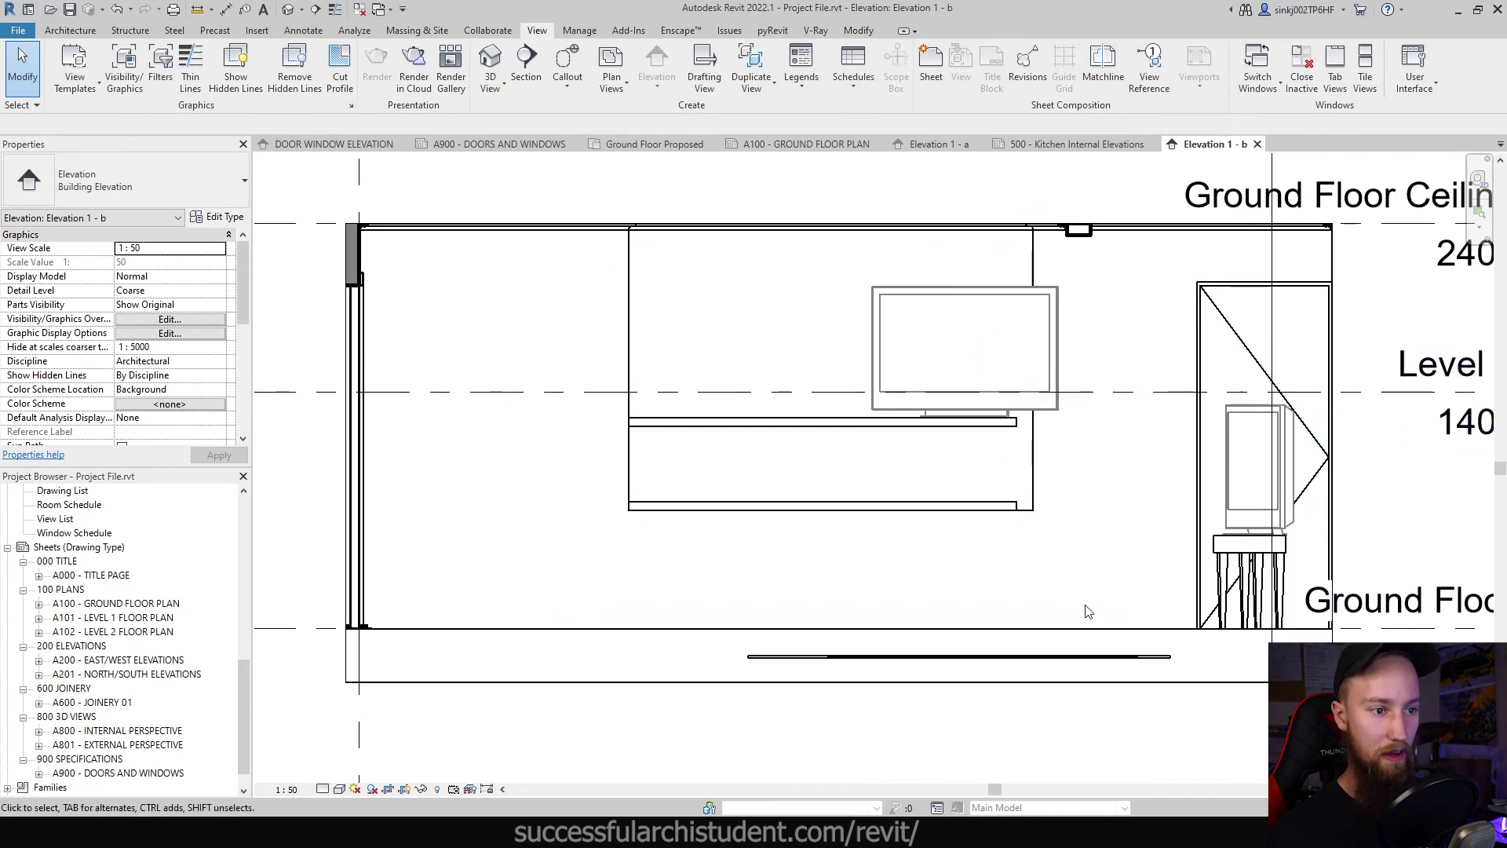
key("z")
key("f")
scroll(1028, 286, "up", 1)
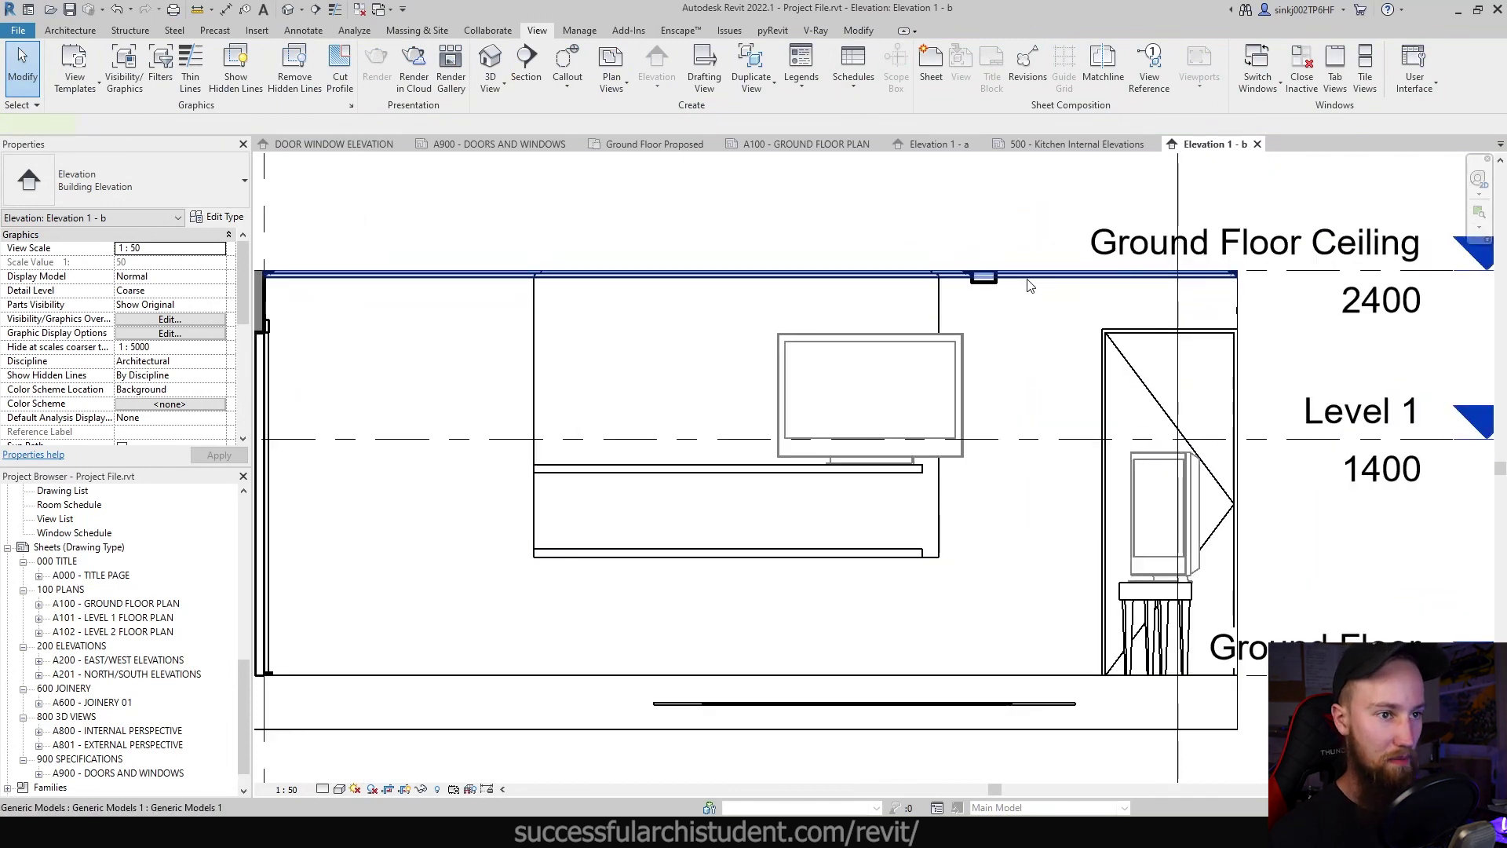
left_click(1029, 286)
scroll(1028, 286, "down", 1)
left_click(1009, 314)
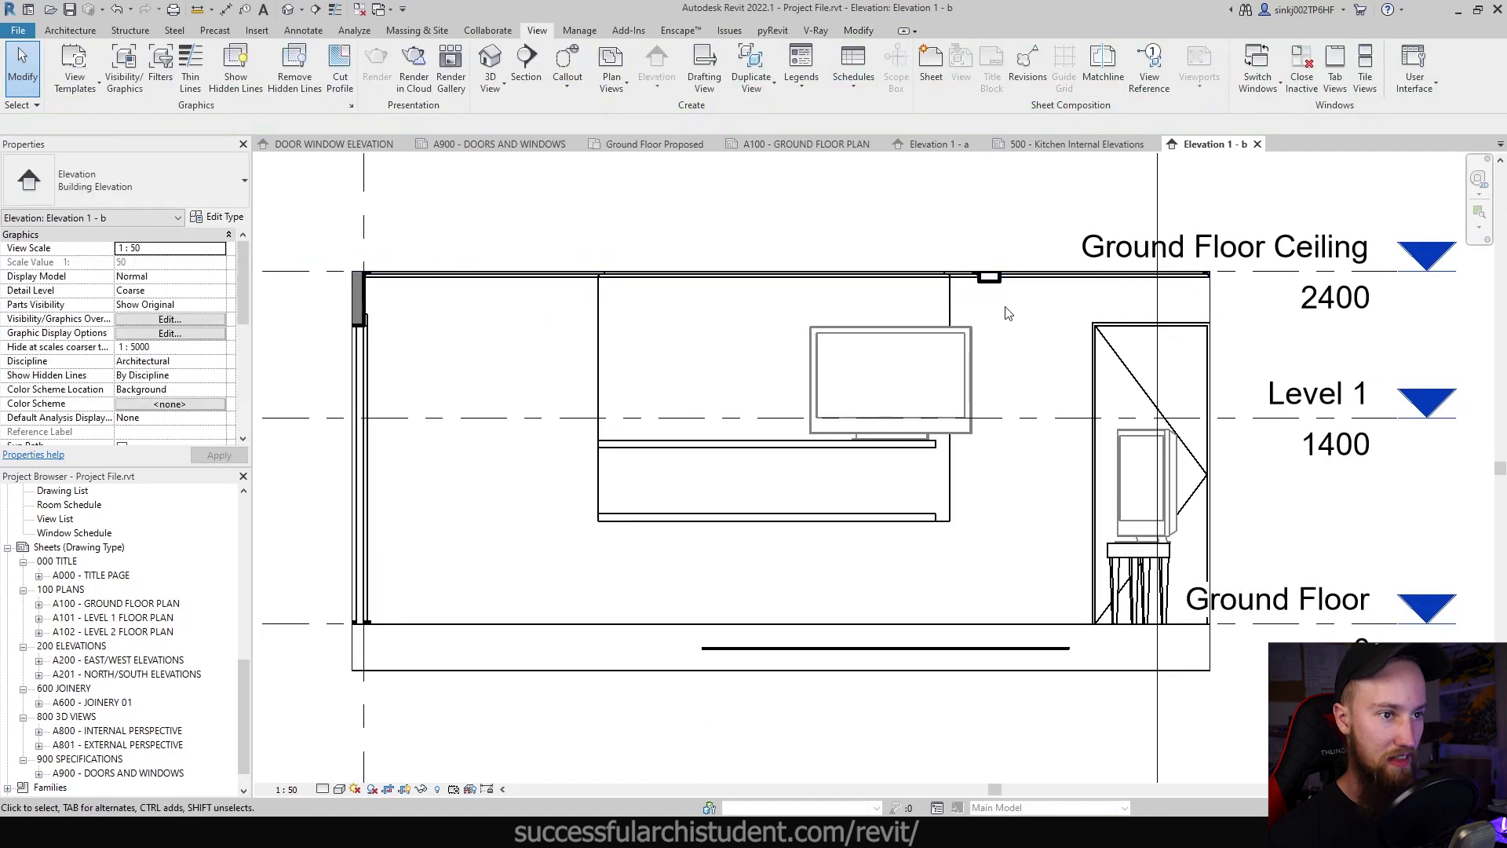
left_click(993, 278)
scroll(994, 277, "up", 2)
scroll(994, 278, "down", 2)
scroll(994, 278, "up", 1)
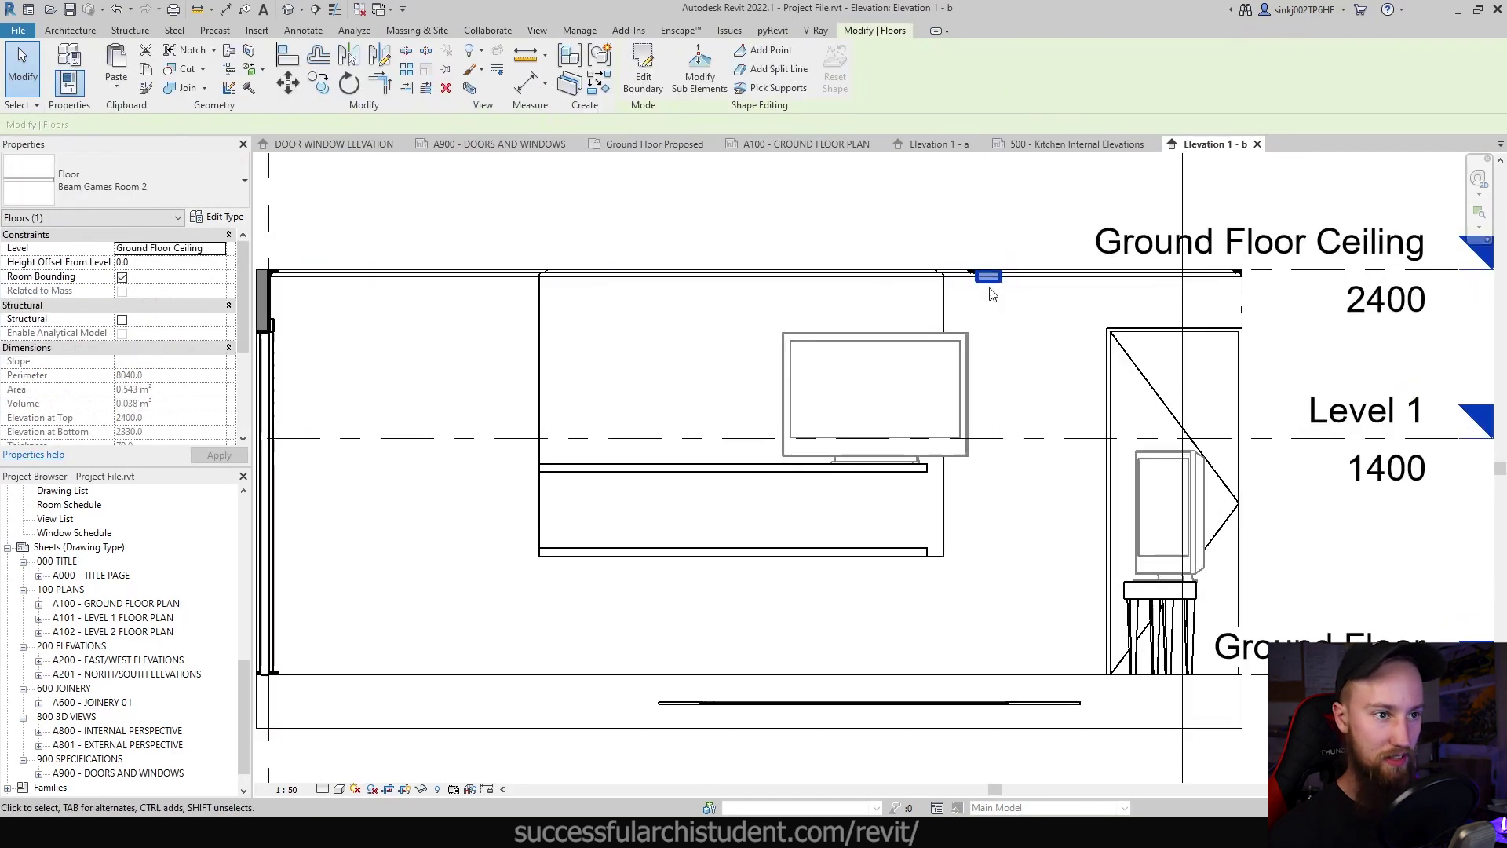
key("Escape")
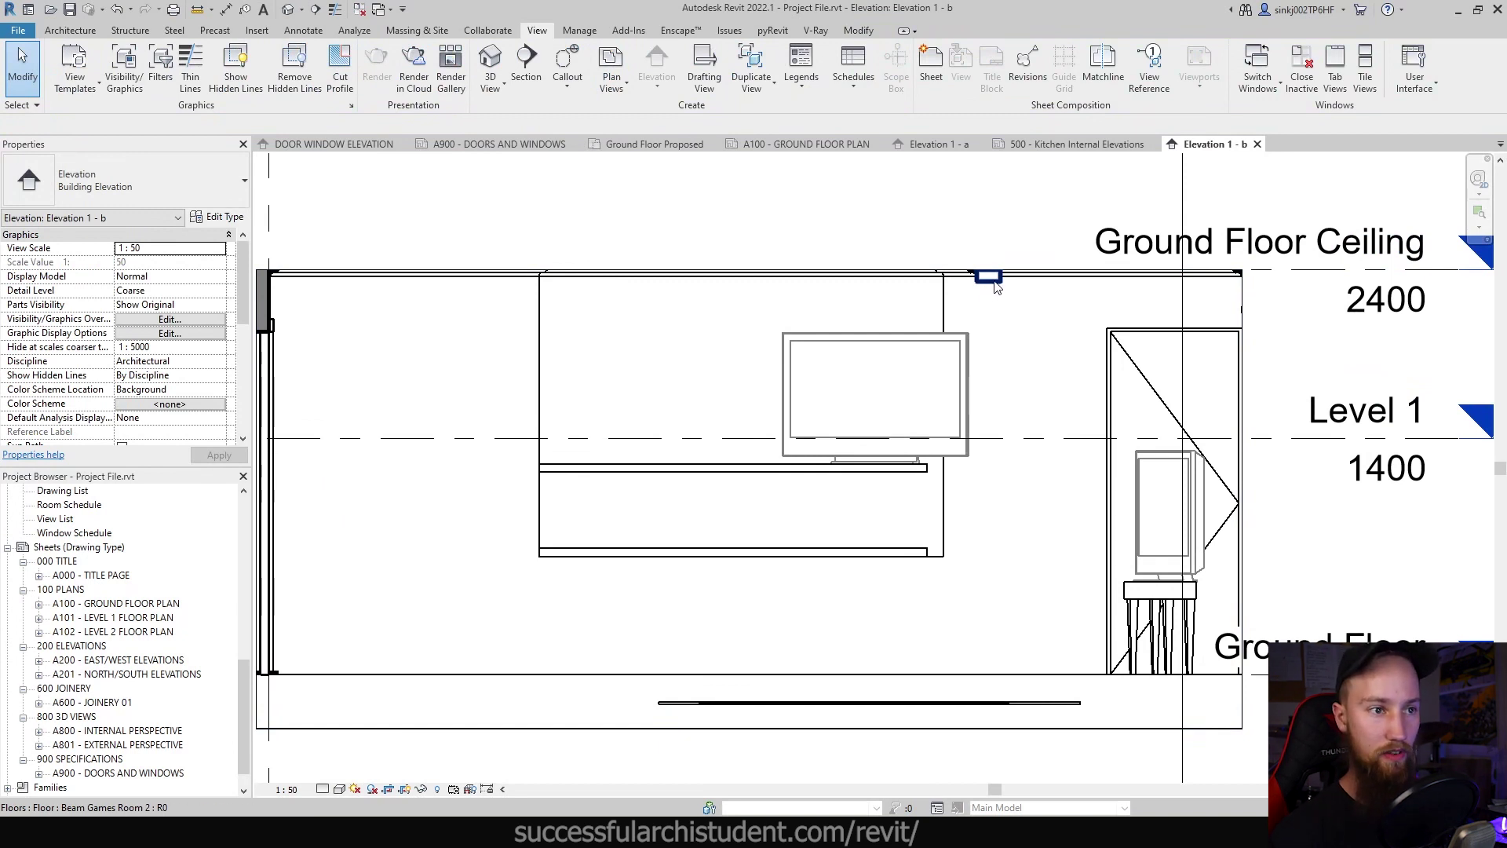
Raise the lower edge of Elevation 1 - b's crop region to the Ground Floor level
left_click(766, 729)
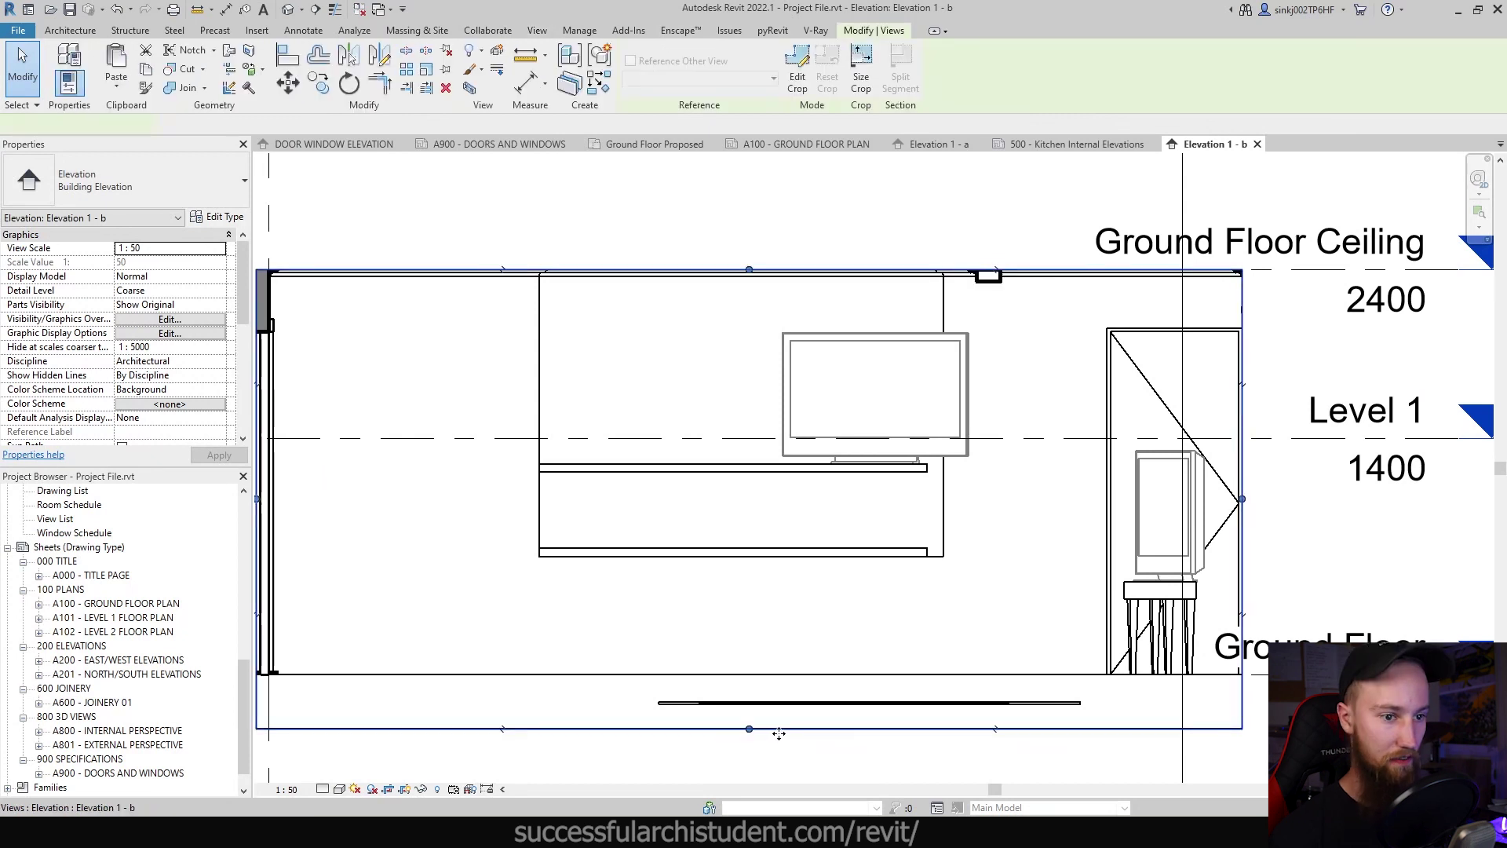
key("Escape")
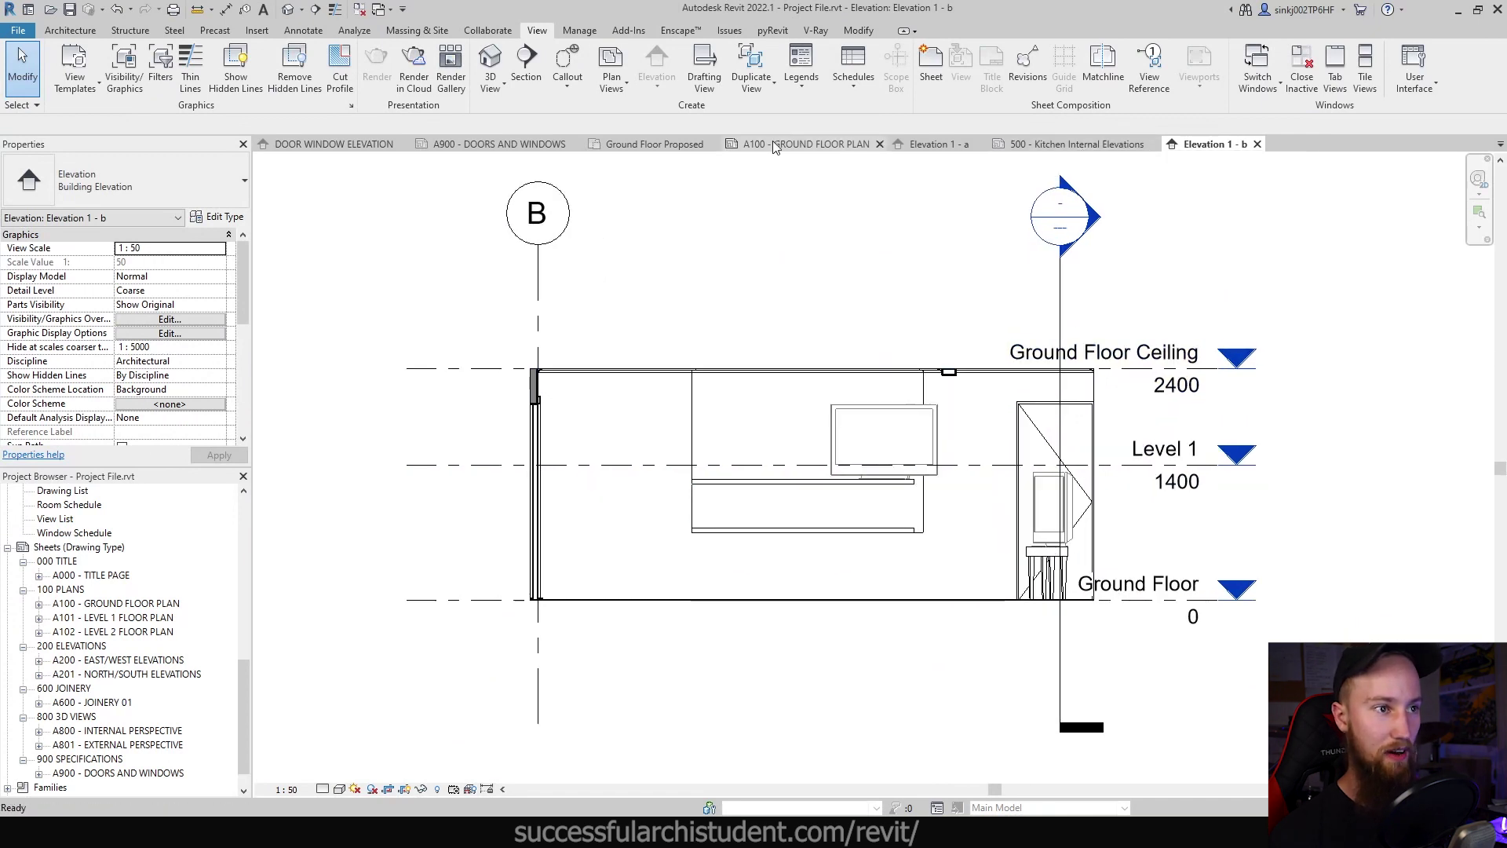
On the A100 plan, move the line of the elevation facing doors D.3 and D.4 between rug and jukebox, and go to its elevation view
left_click(772, 143)
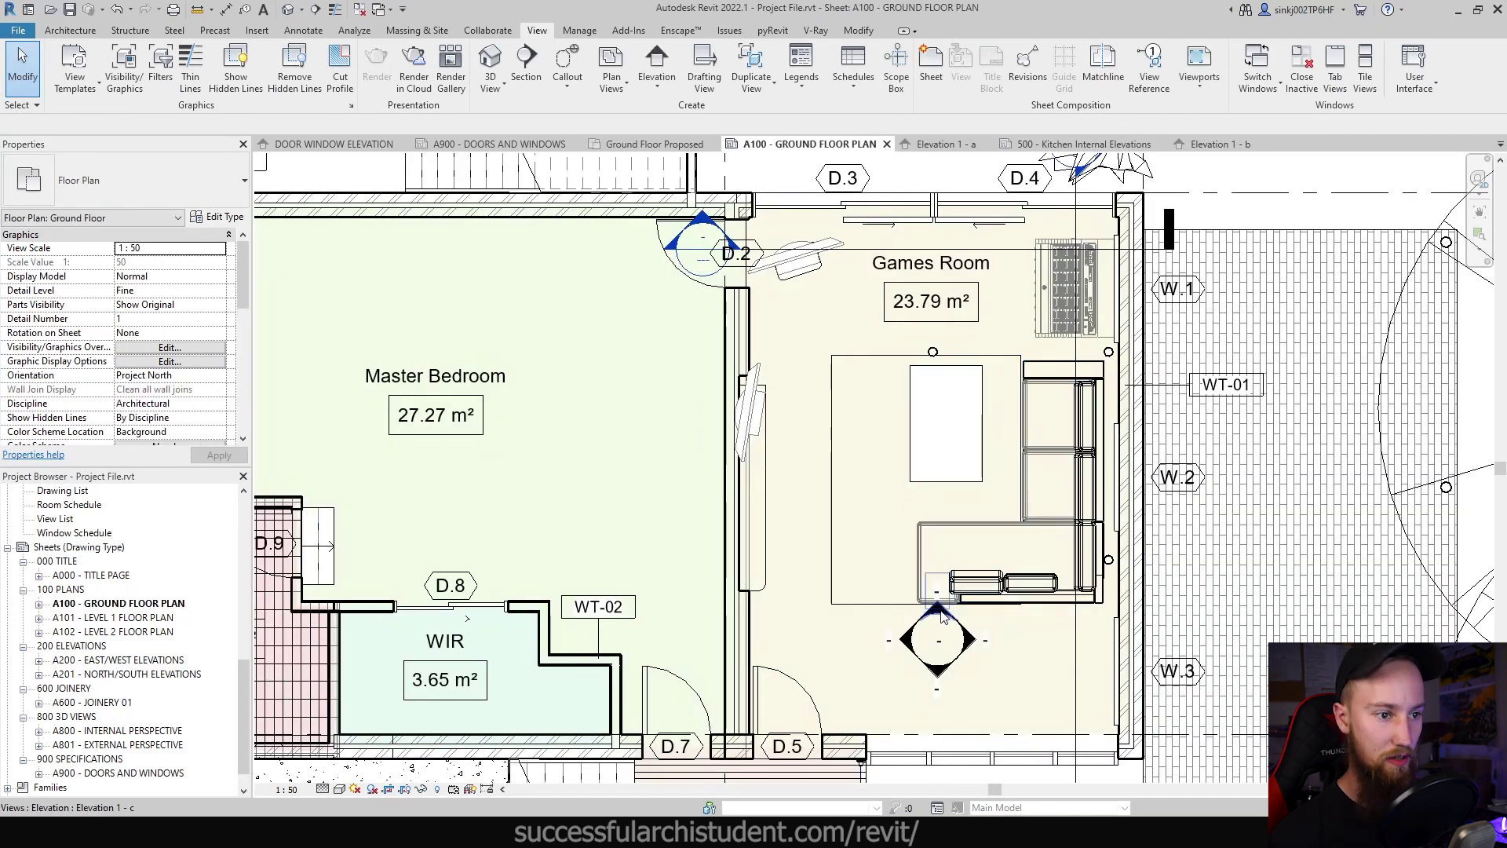
left_click(940, 612)
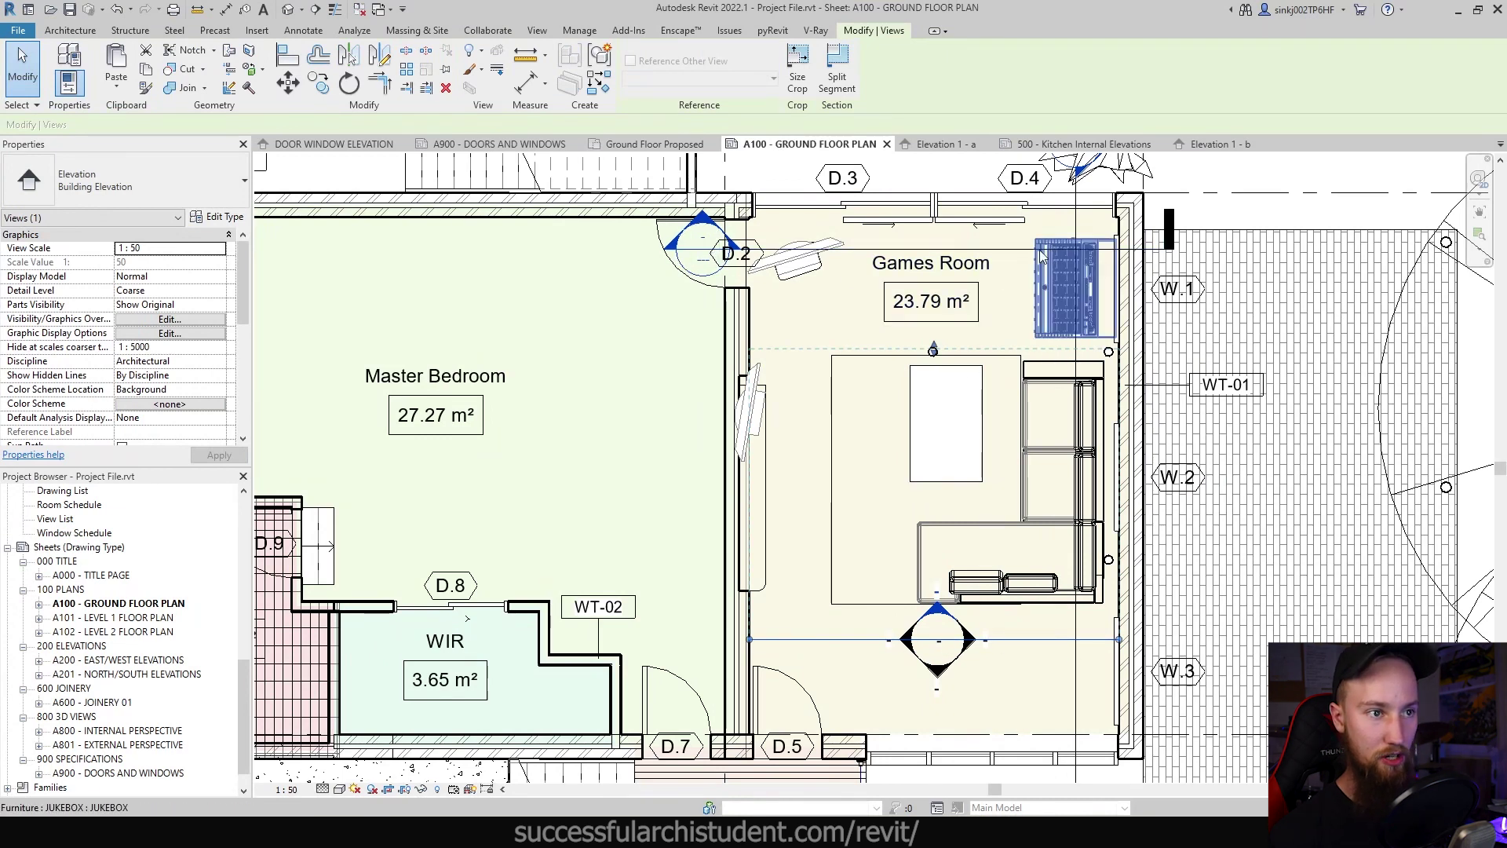
mouse_move(1071, 640)
left_mouse_down()
mouse_move(1072, 373)
mouse_move(1052, 229)
mouse_move(1020, 233)
mouse_move(1024, 341)
left_mouse_up()
right_click(1025, 344)
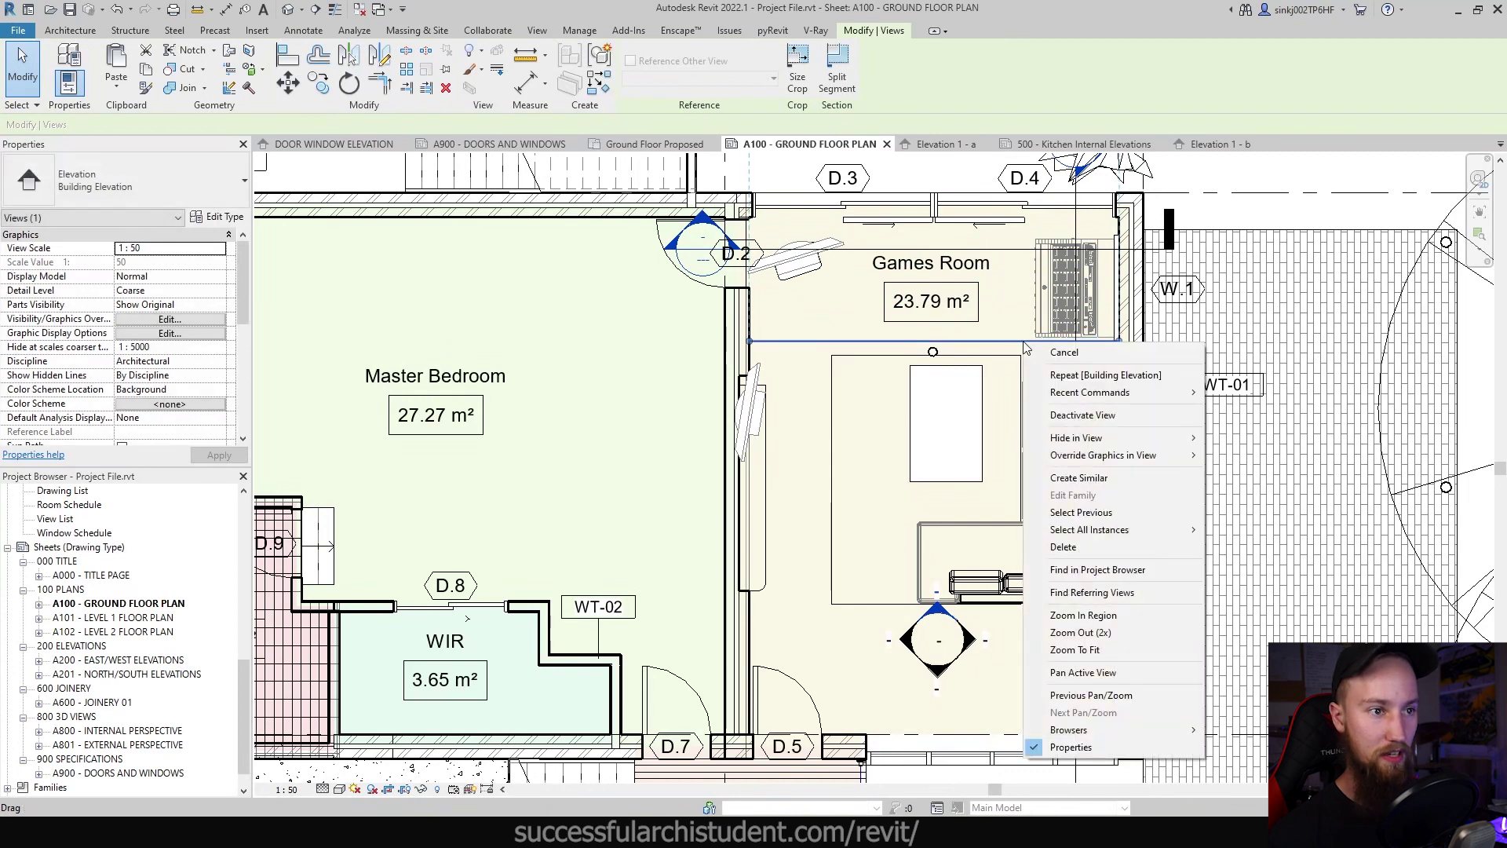
left_click(1021, 689)
right_click(936, 611)
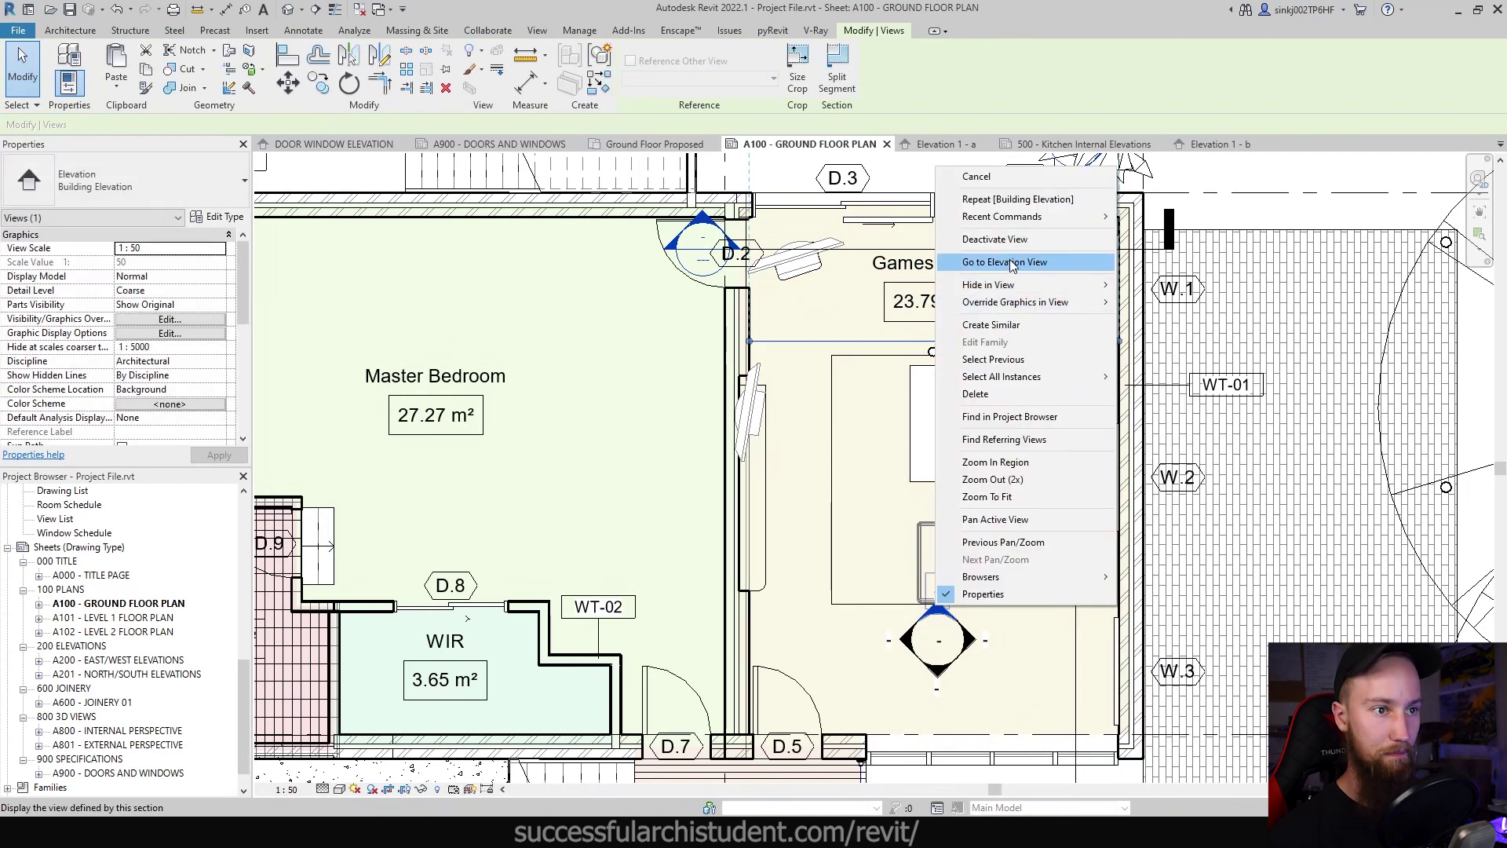
left_click(965, 290)
Raise the lower edge of Elevation 1 - c's crop region to the Ground Floor level and check the cropped view
scroll(925, 523, "up", 4)
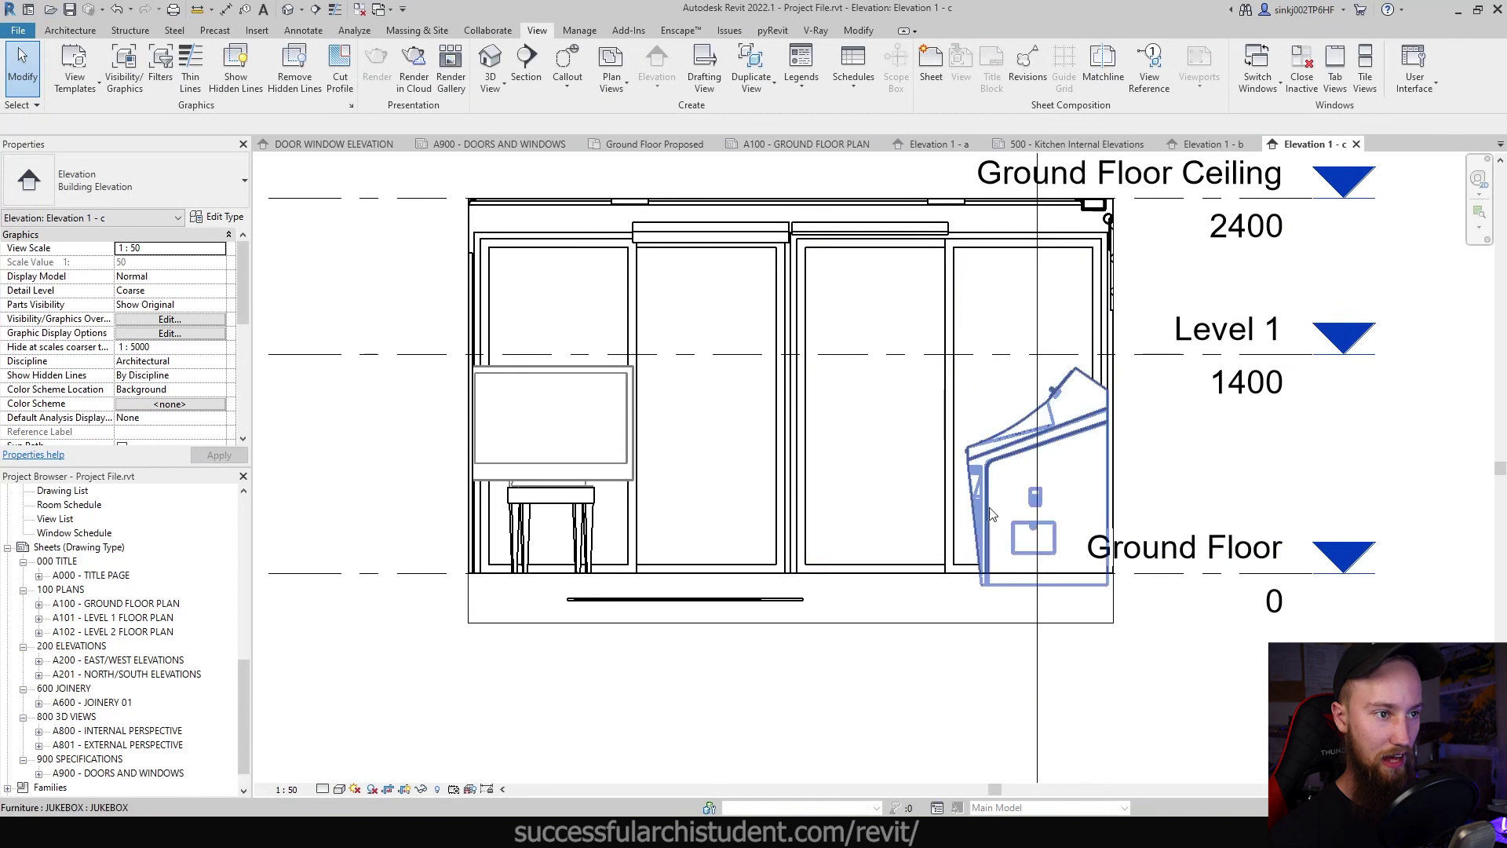
left_click(920, 625)
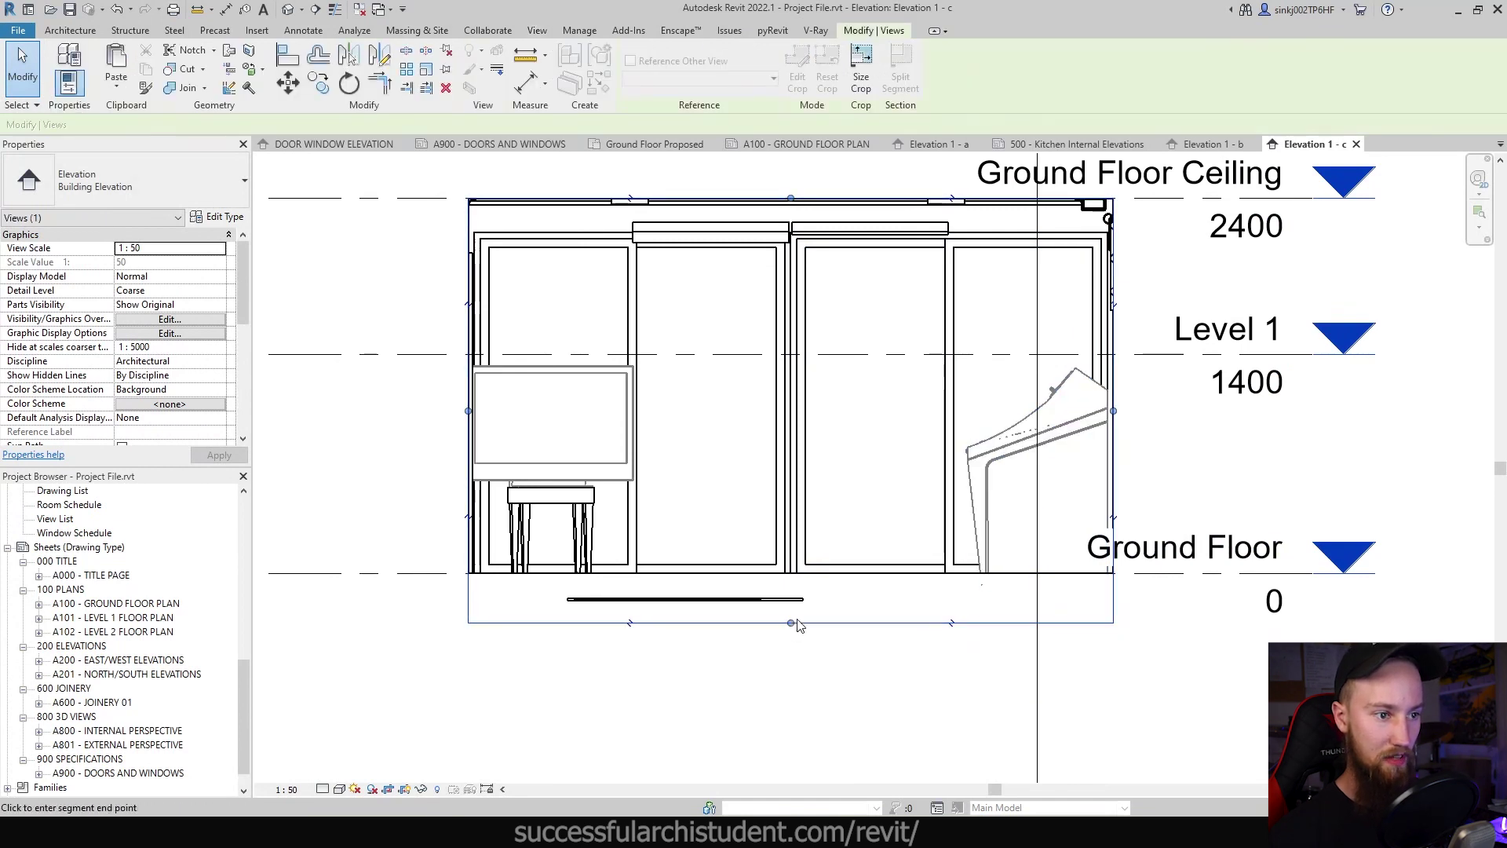
key("Escape")
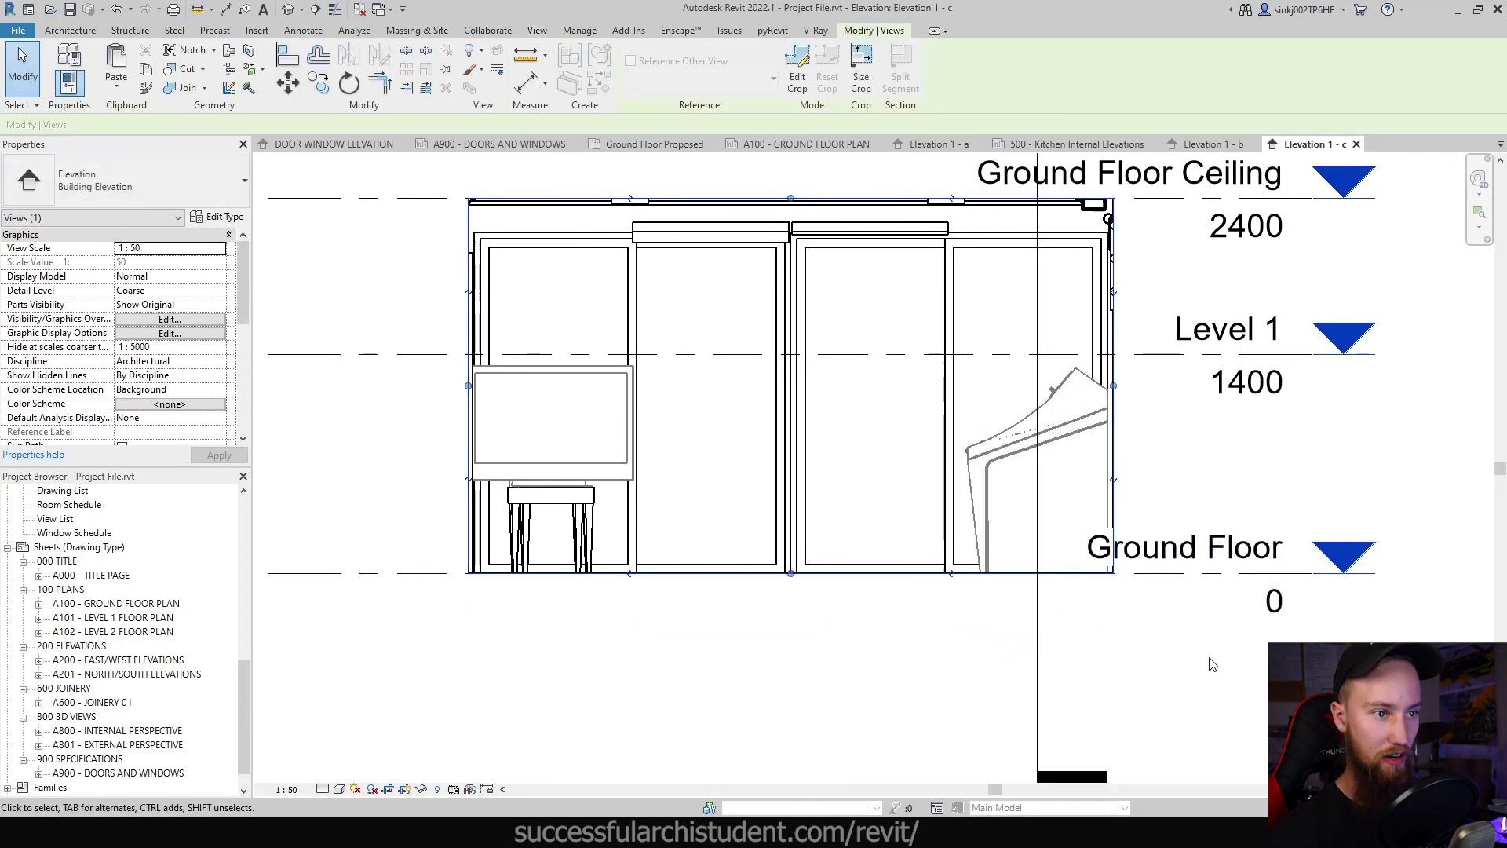
scroll(1212, 663, "down", 2)
scroll(1152, 468, "up", 2)
scroll(1033, 397, "down", 2)
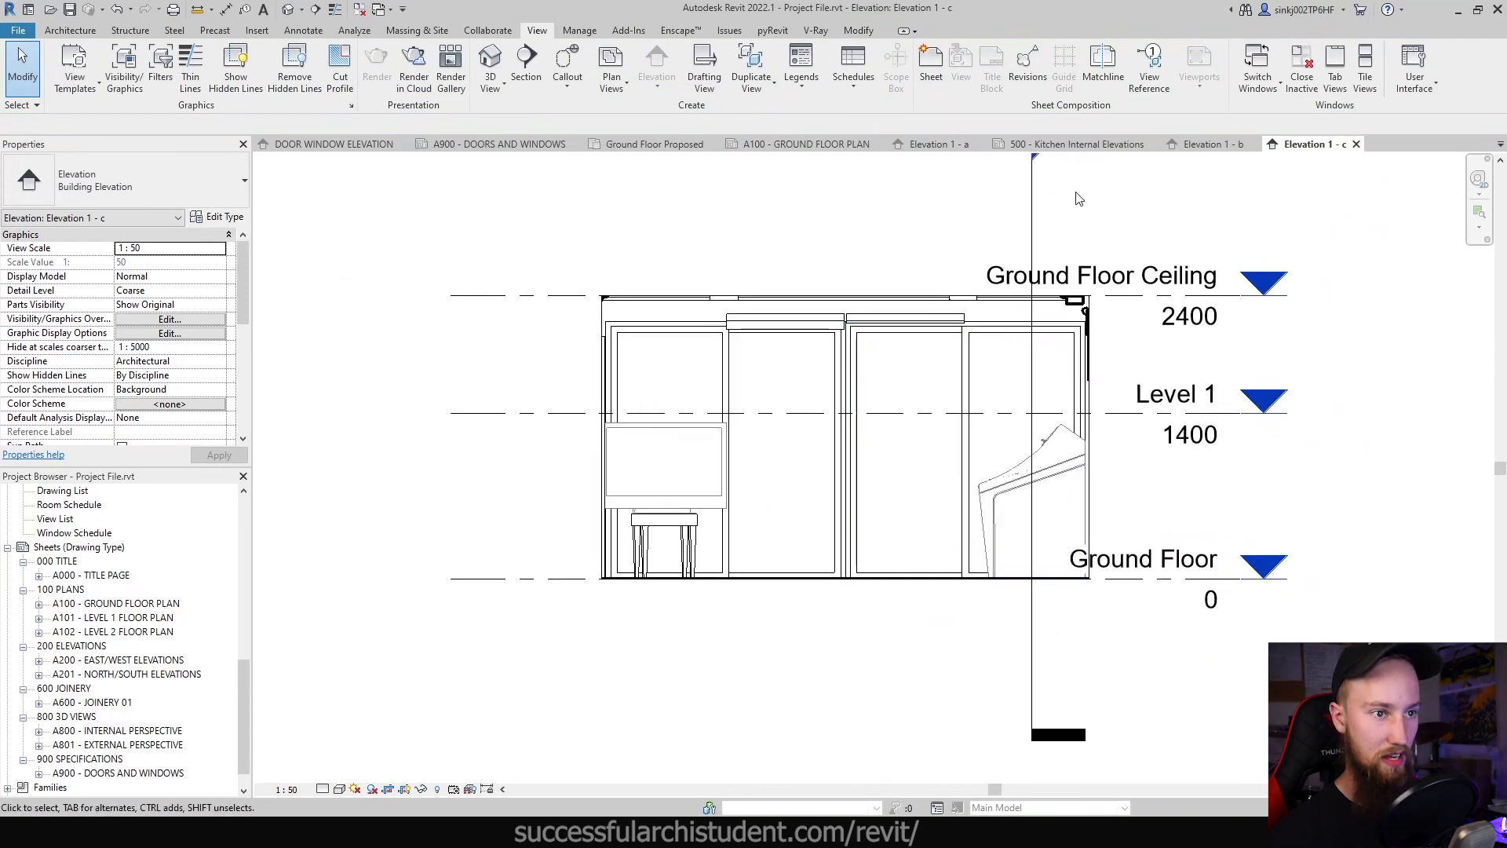
scroll(922, 282, "up", 1)
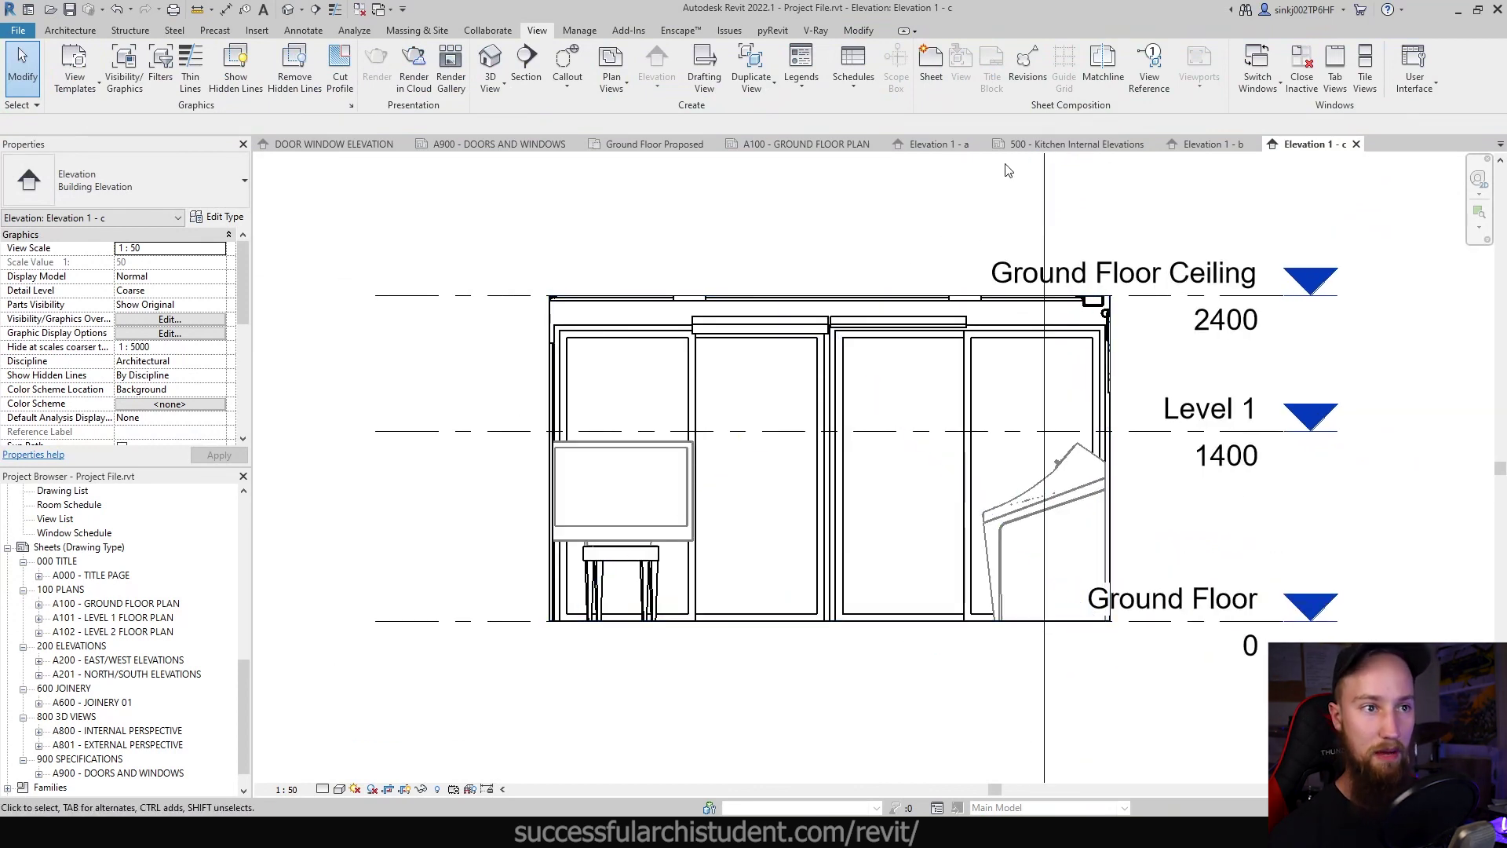
On A100, extend the line of the elevation facing windows W.1 to W.3 to the D.3 wall, shift it clear of the coffee table, and open its view
left_click(809, 143)
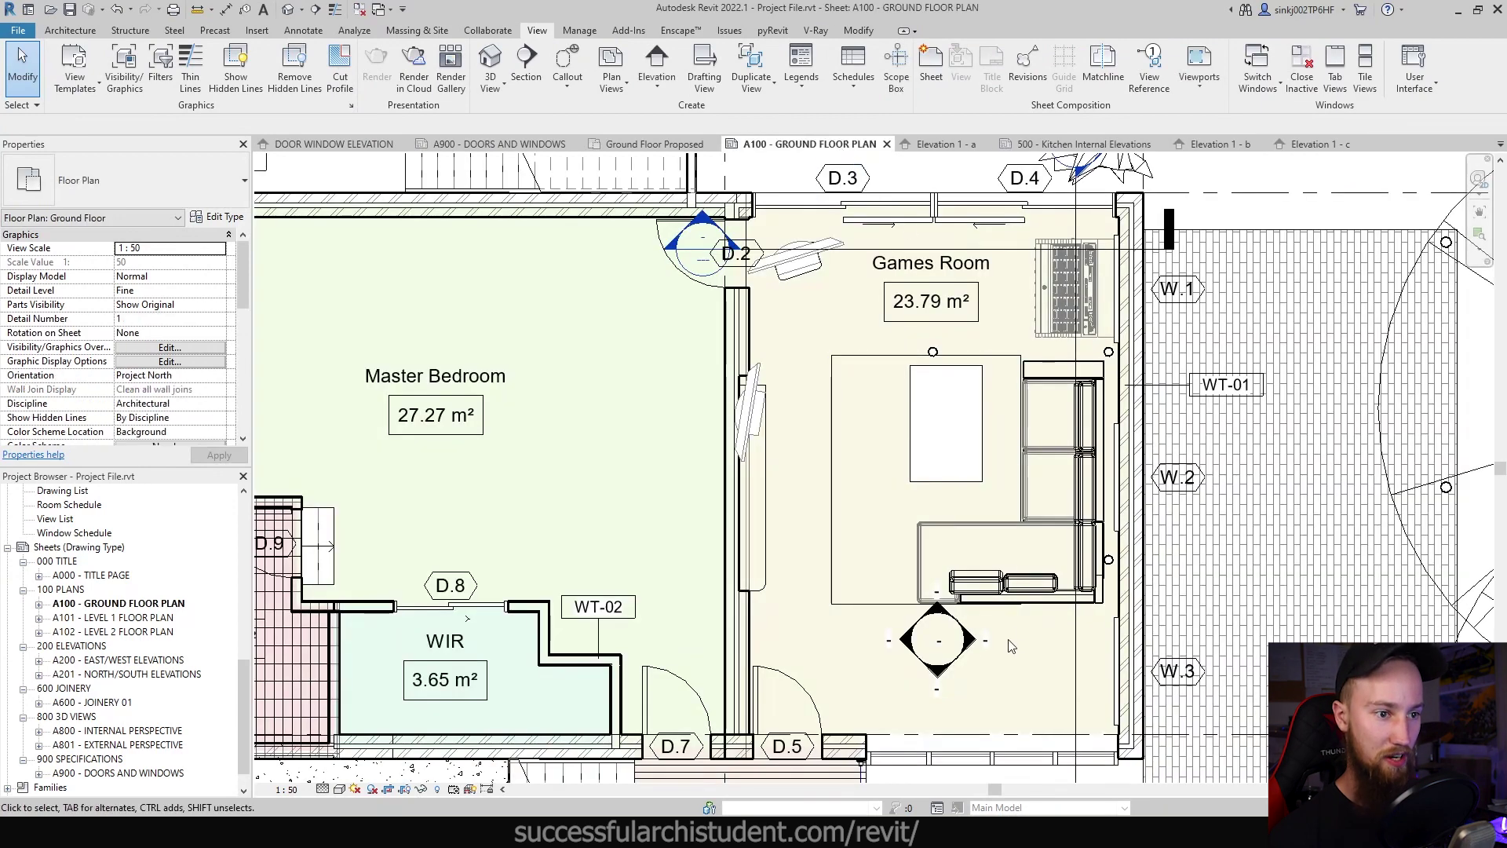
left_click(983, 655)
middle_click_drag(1048, 703, 1002, 660)
scroll(1002, 660, "down", 2)
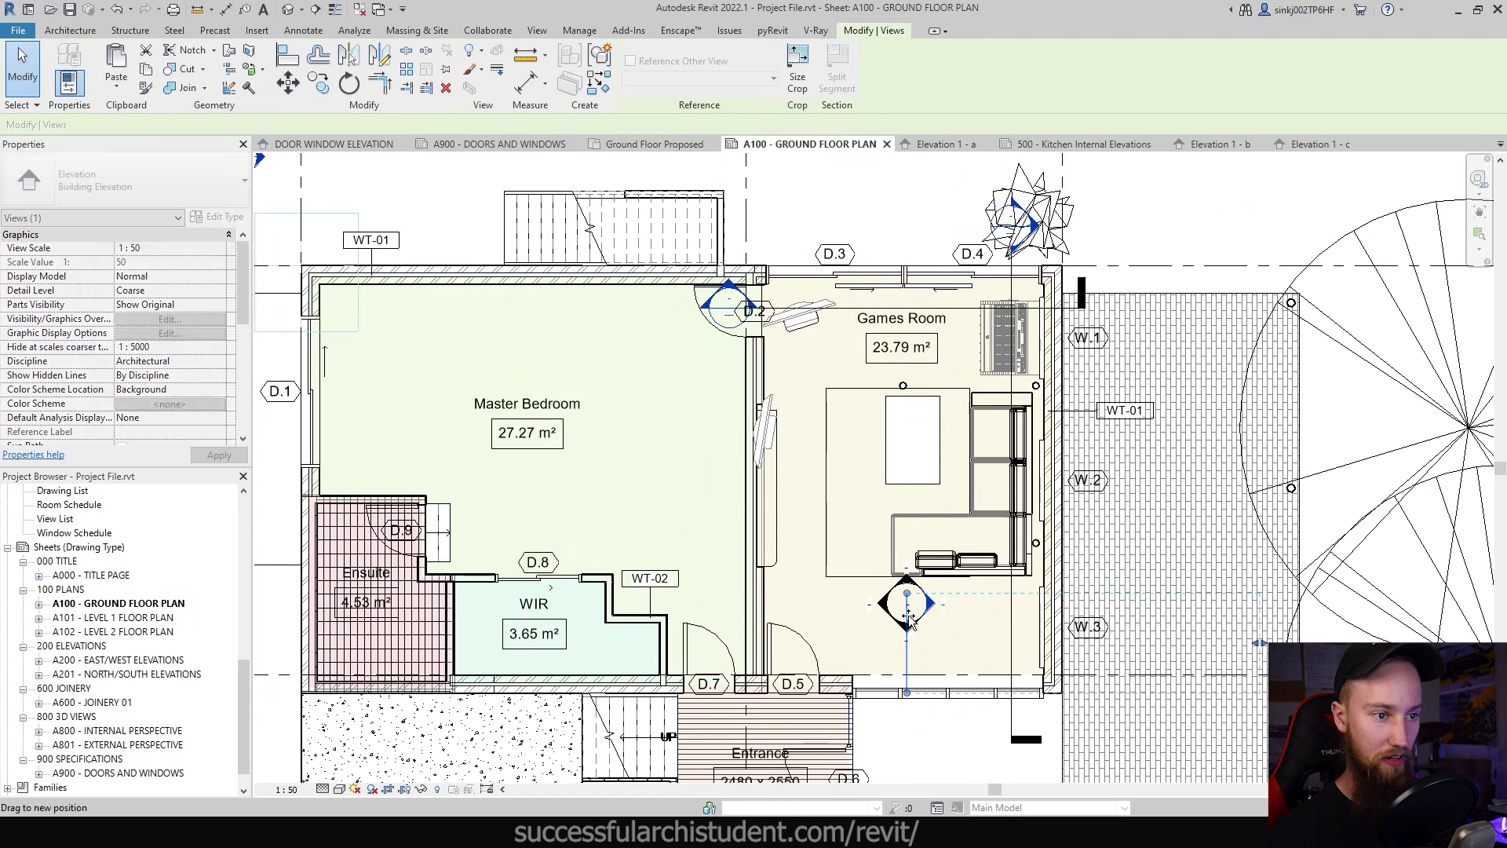
mouse_move(915, 624)
left_mouse_down()
mouse_move(997, 616)
mouse_move(872, 597)
left_mouse_up()
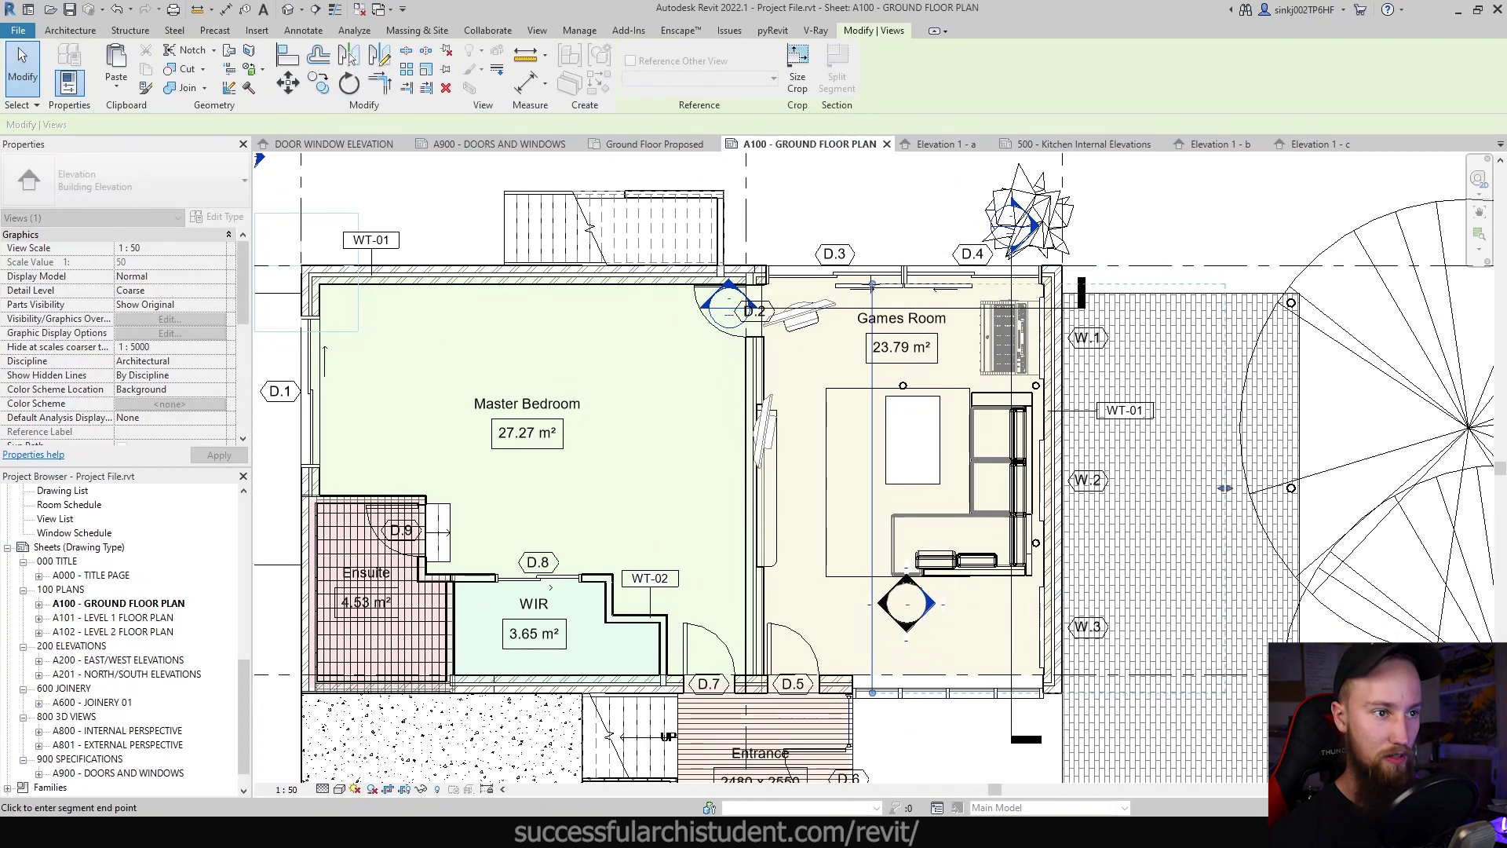
scroll(919, 671, "up", 3)
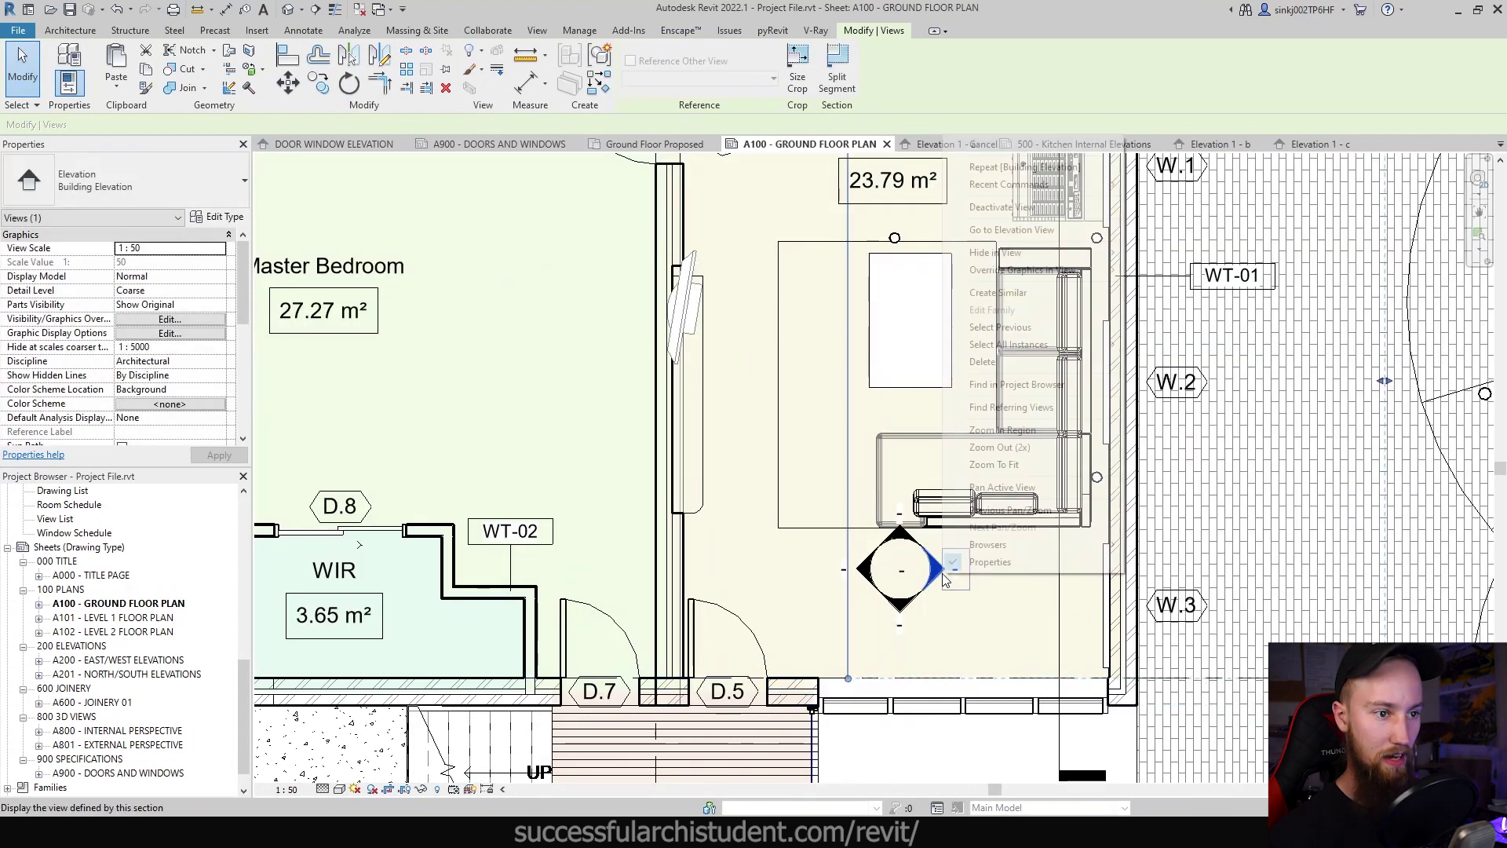
right_click(952, 567)
left_click(1012, 229)
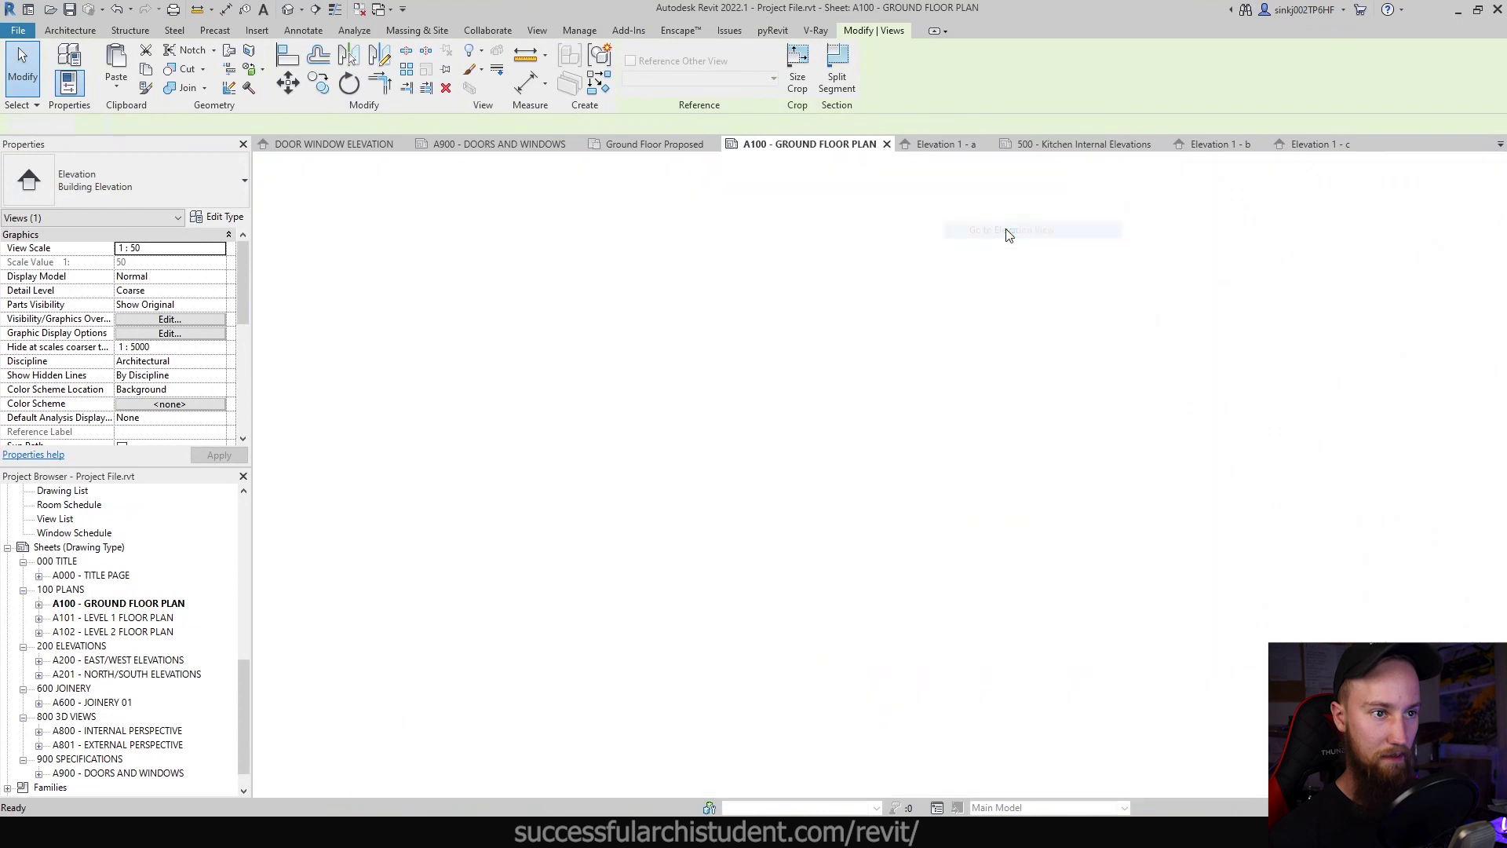
Raise the lower edge of Elevation 1 - d's crop region to the Ground Floor level and check the cropped view
scroll(1162, 676, "up", 4)
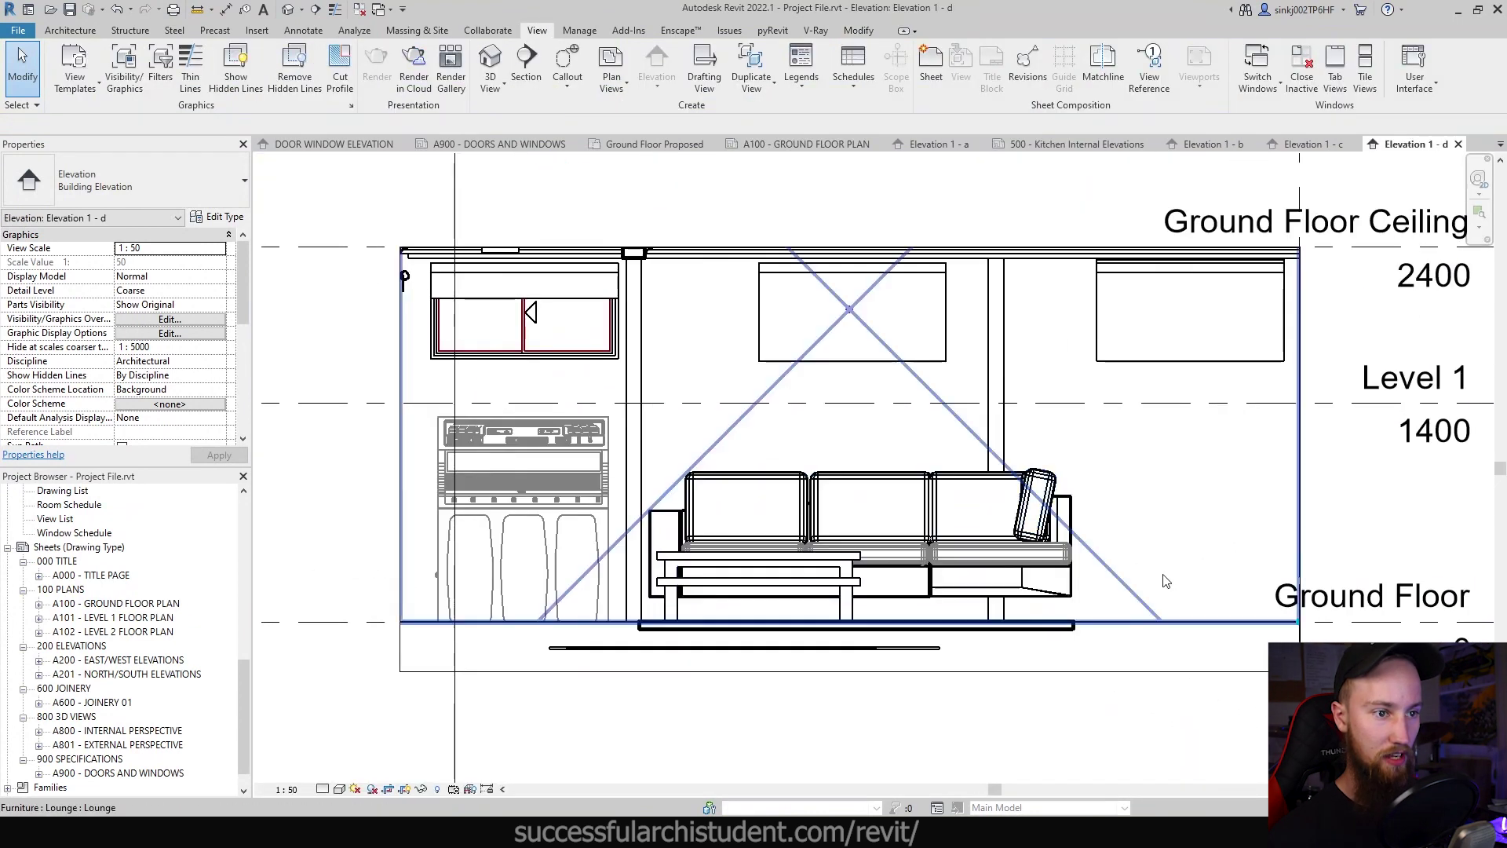
left_click(1024, 598)
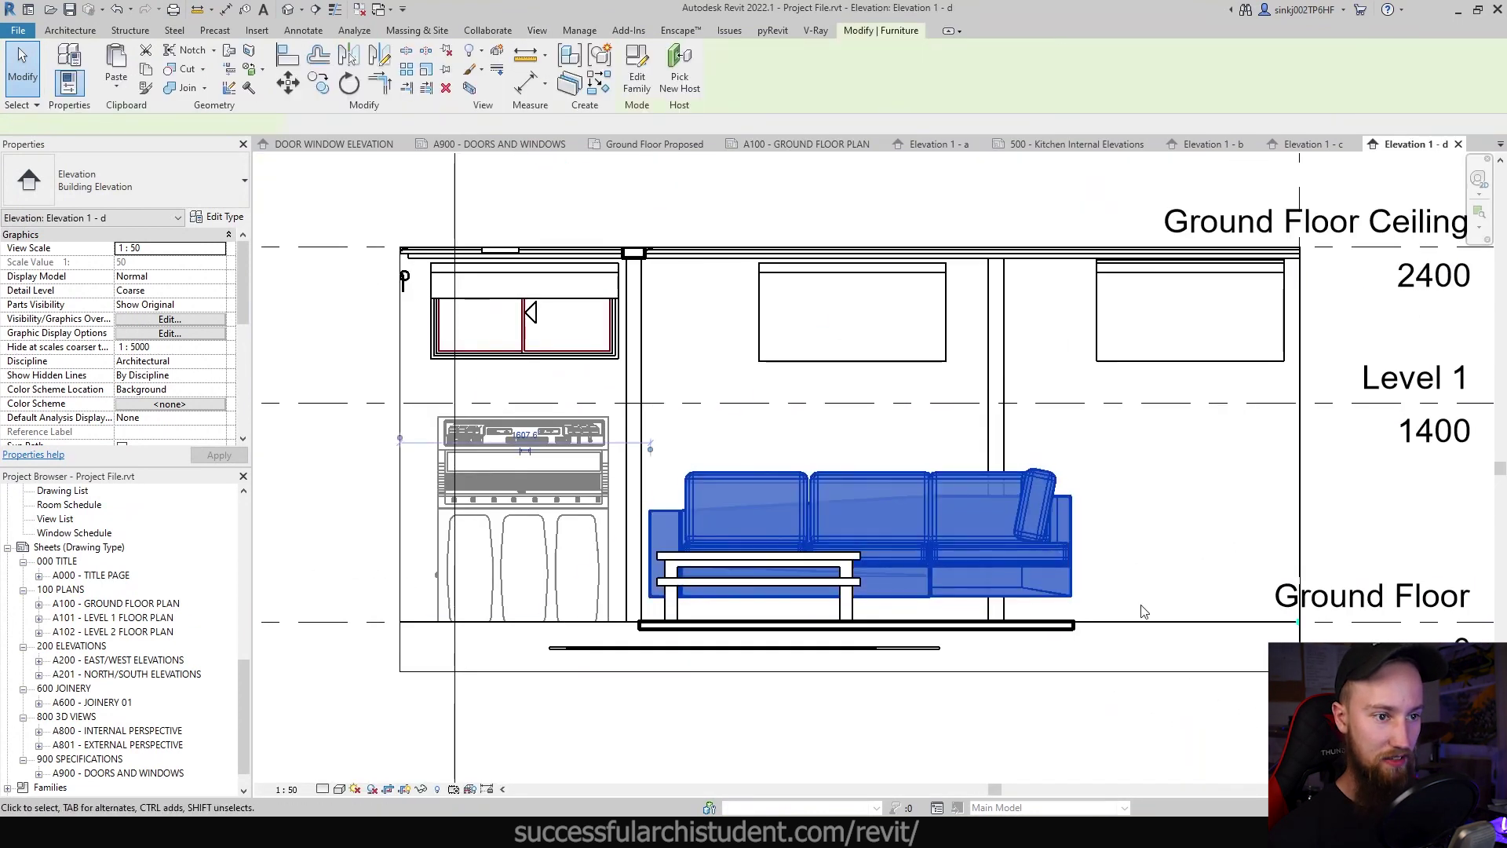
left_click(1121, 705)
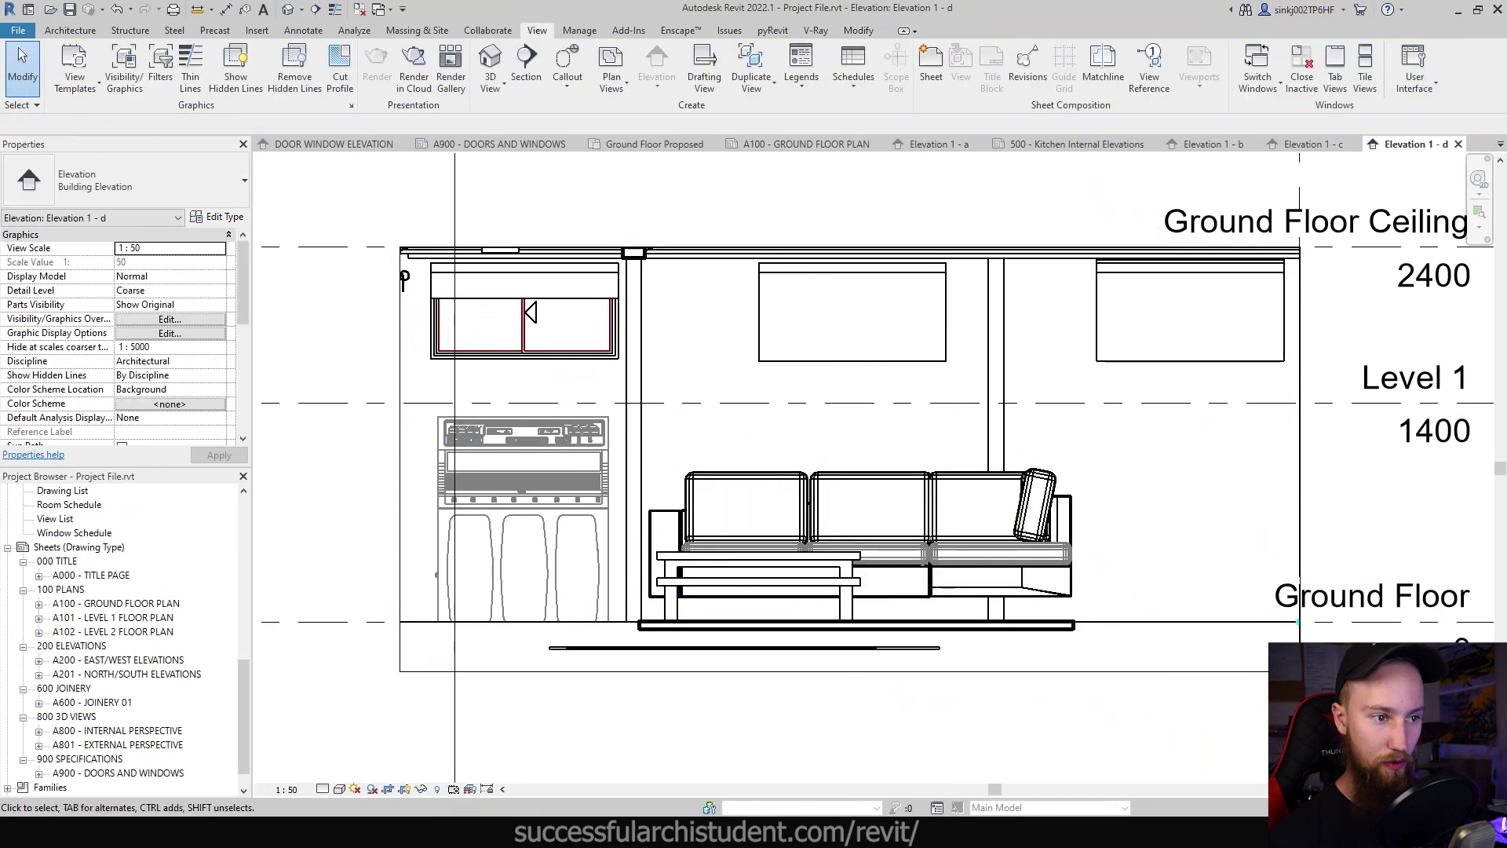
left_click(903, 671)
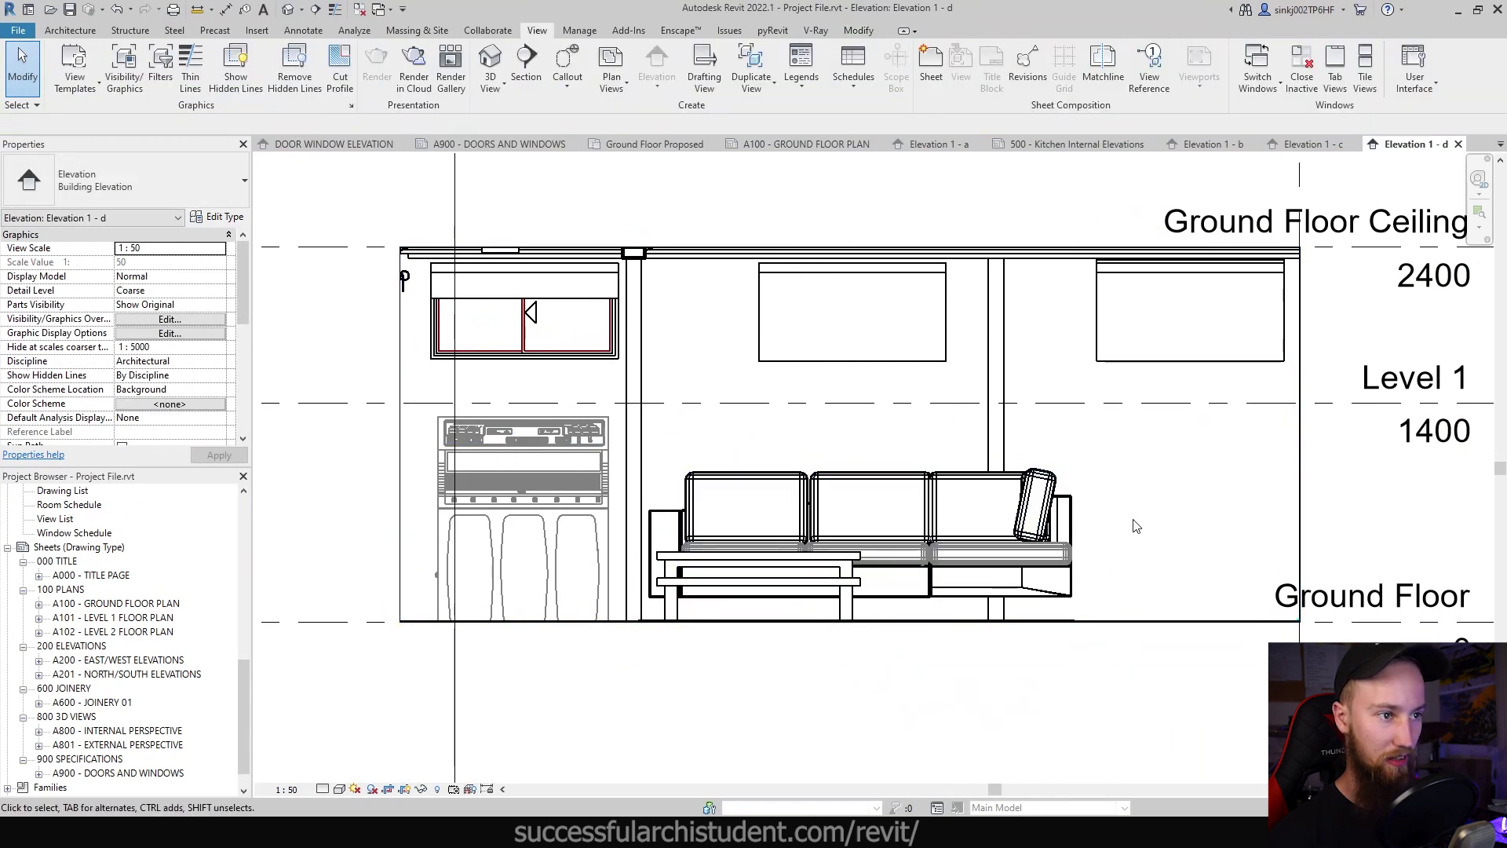
scroll(1134, 521, "down", 2)
left_click(901, 575)
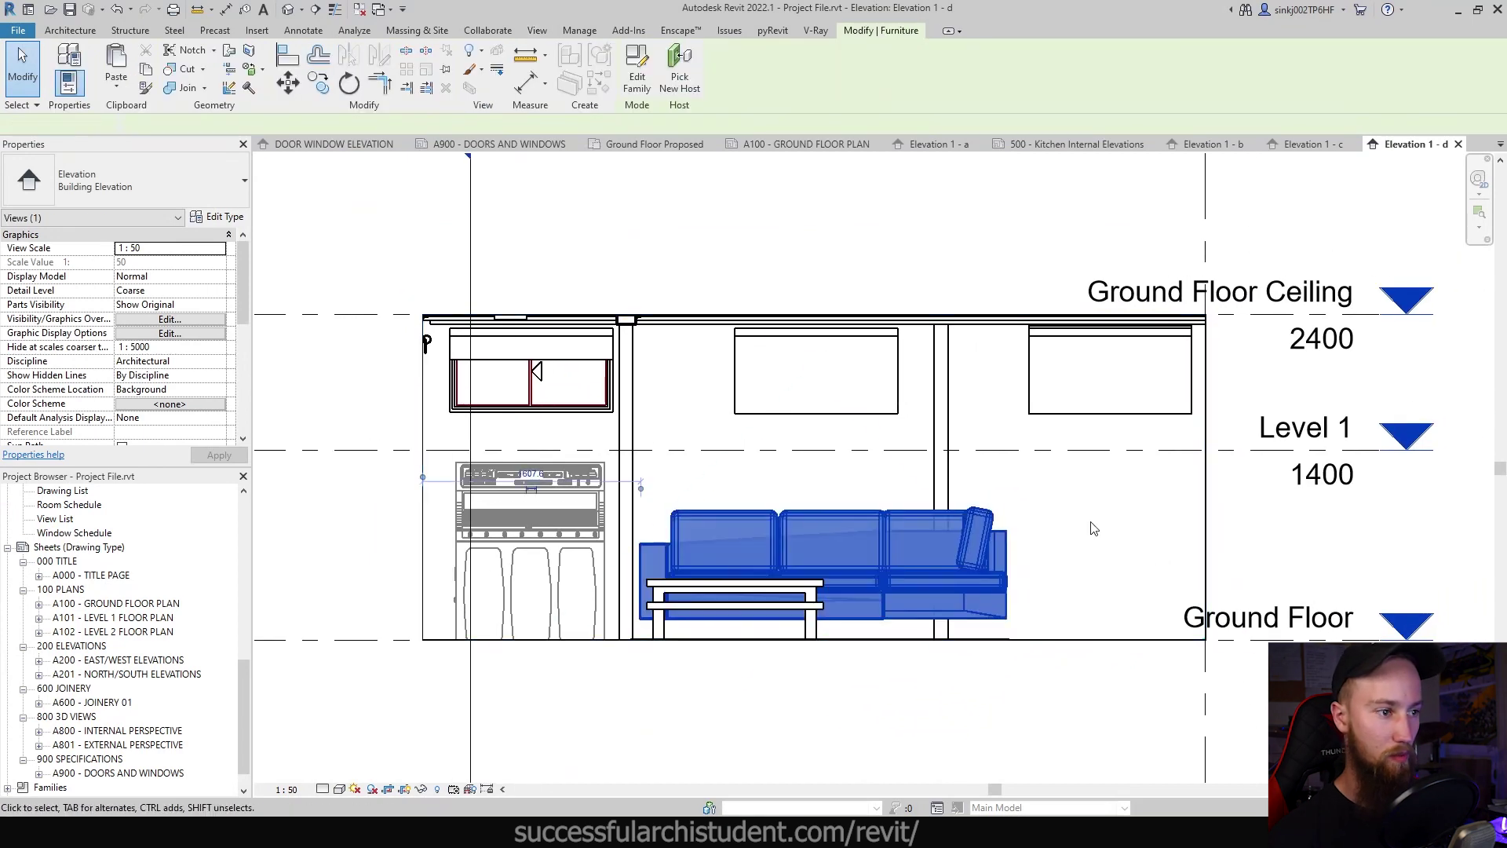
key("Escape")
scroll(587, 536, "down", 1)
scroll(640, 541, "down", 1)
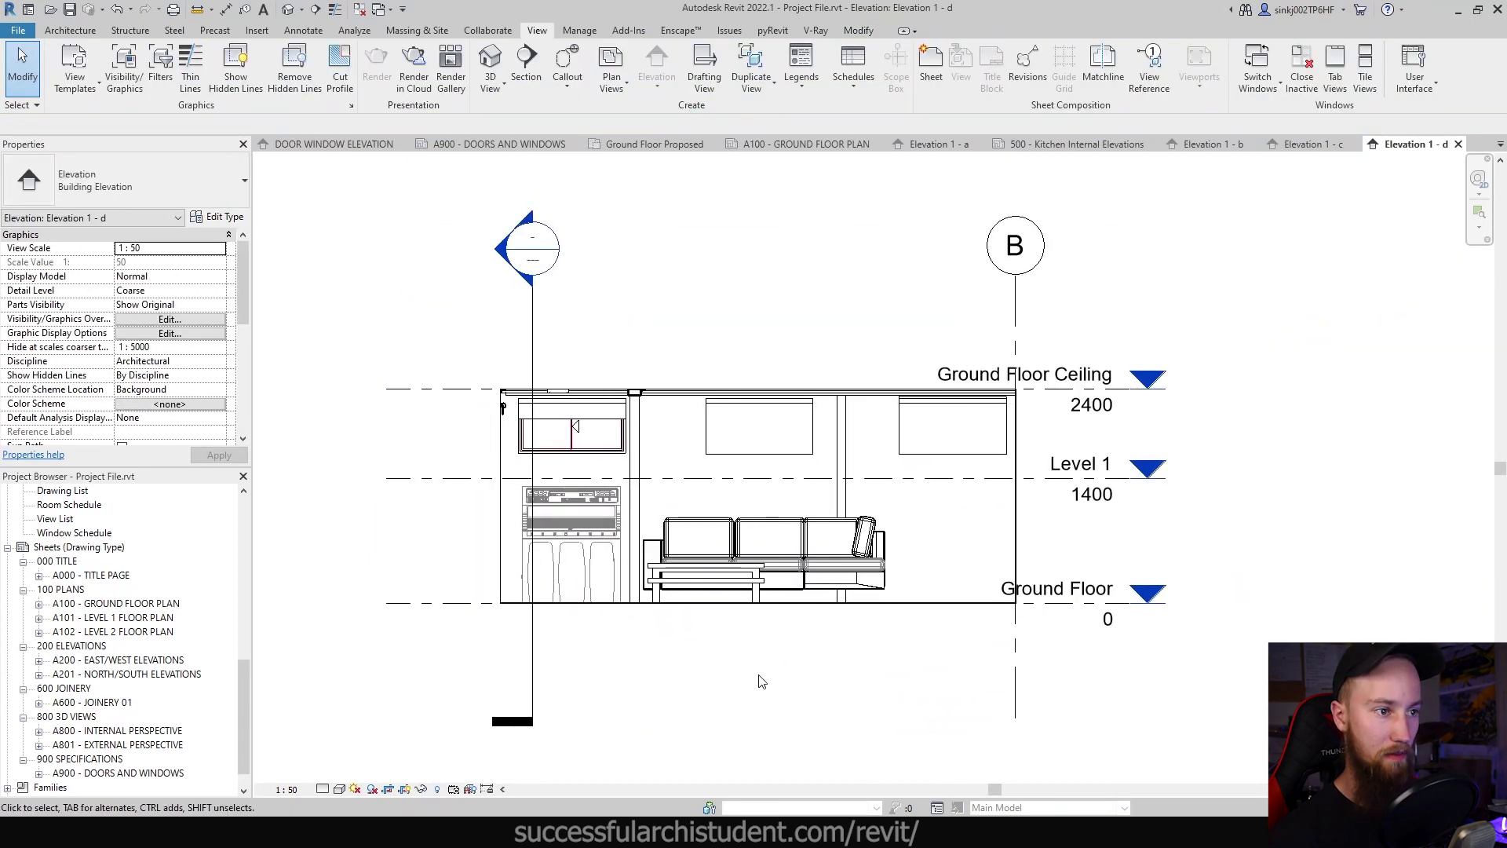
middle_click_drag(897, 628, 1028, 450)
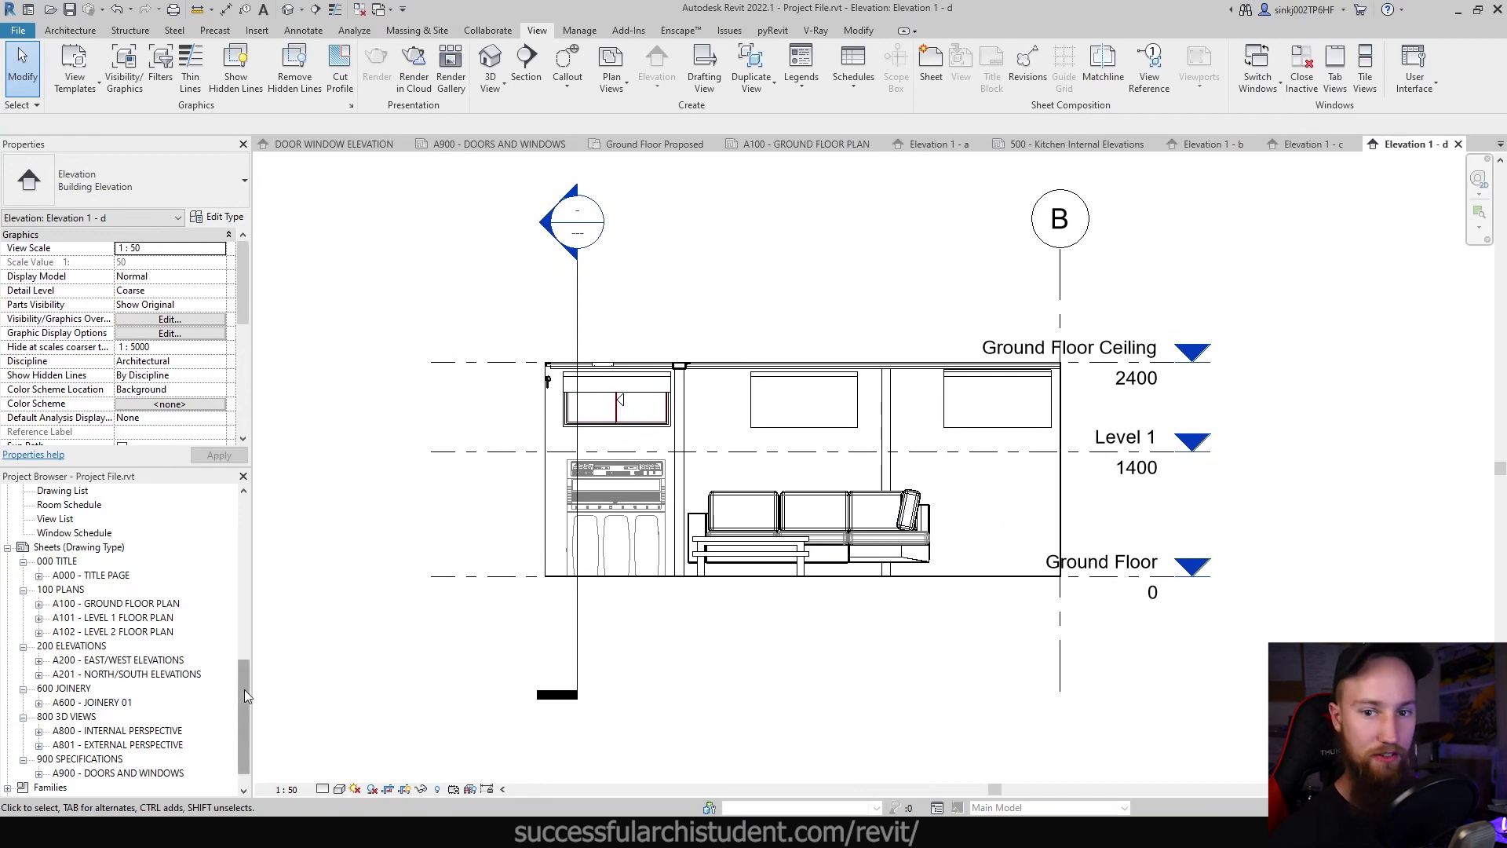
Create a new drawing sheet in the project with the default title block
left_click(61, 547)
scroll(62, 534, "down", 1)
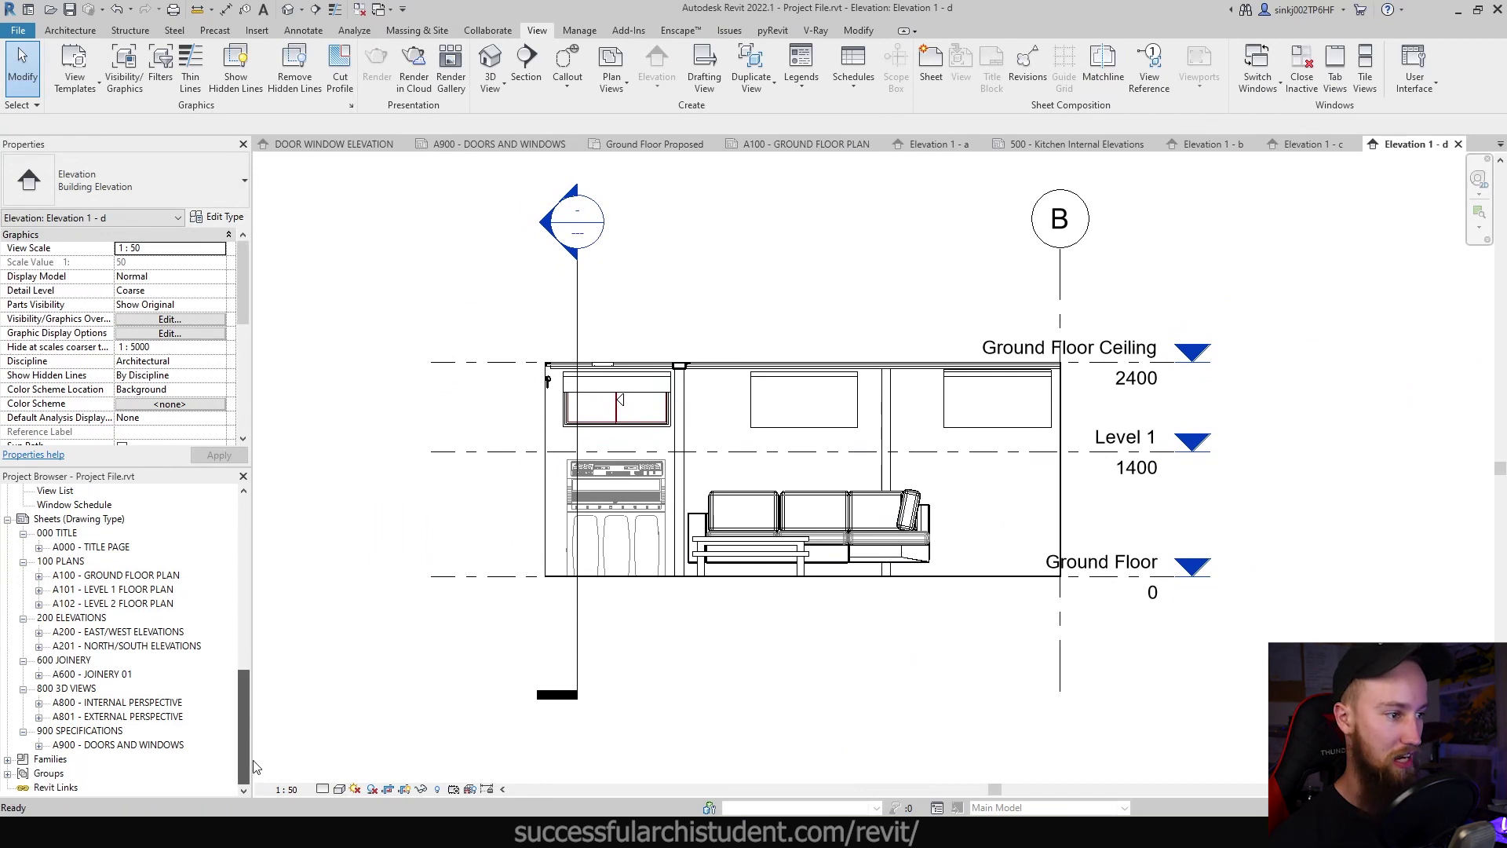
right_click(68, 524)
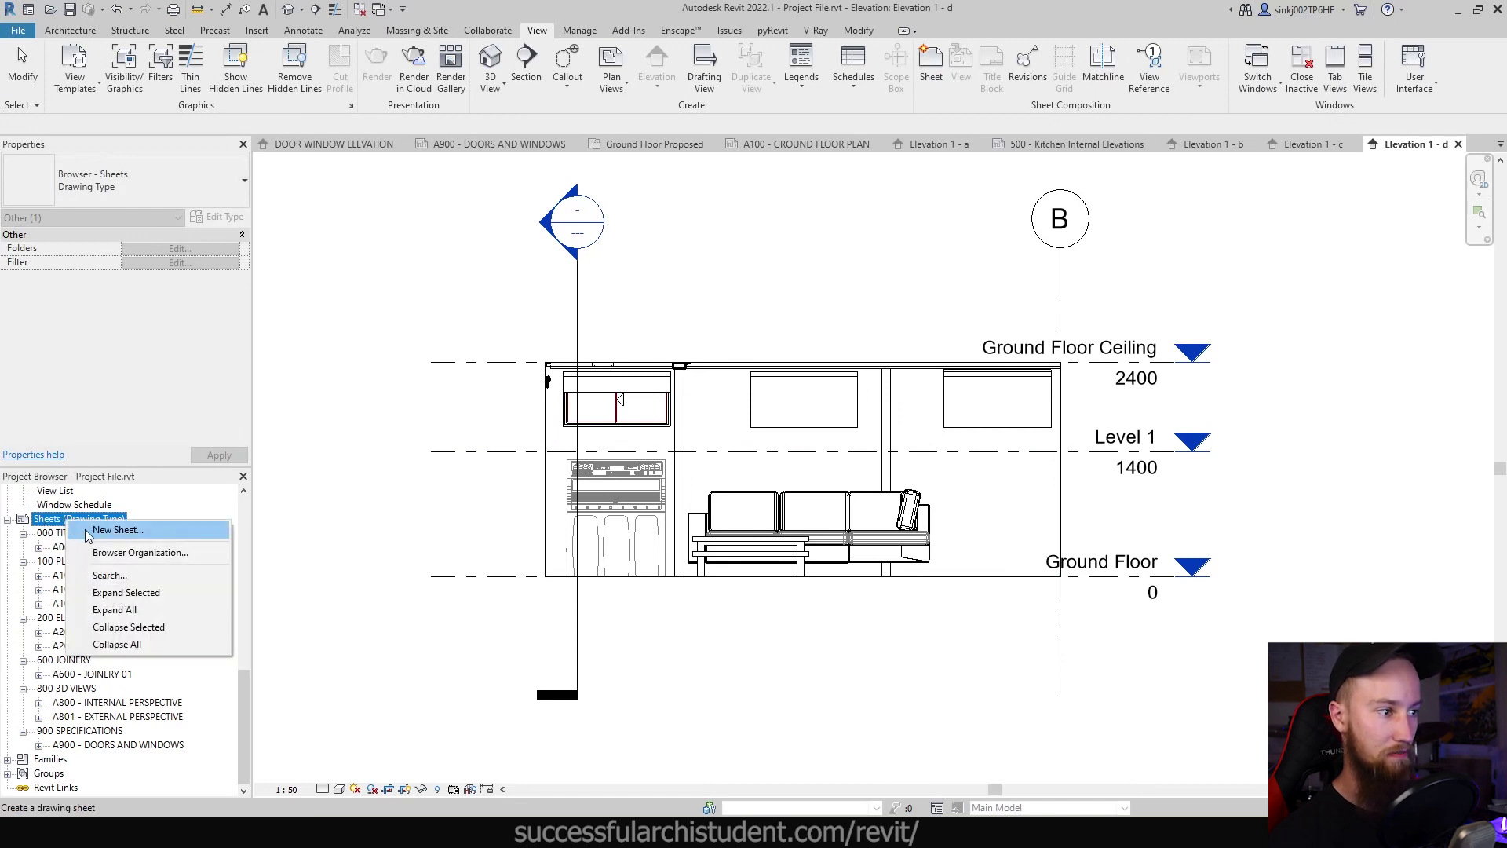
left_click(117, 529)
left_click(798, 592)
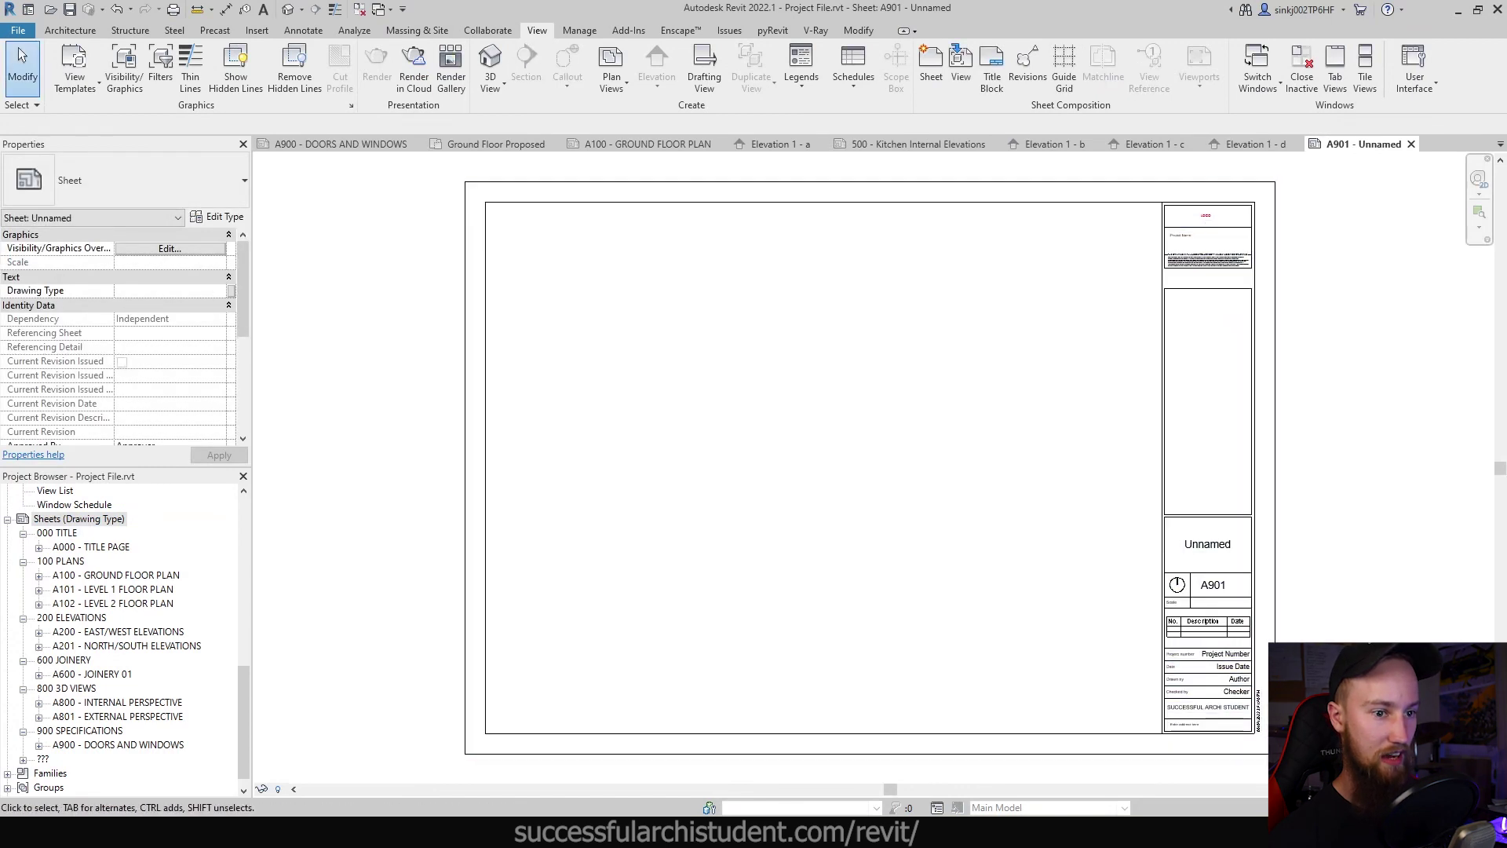
Rename the new sheet as GAMES ROOM INTERNAL ELEVATIONS in its title block
left_click(1212, 551)
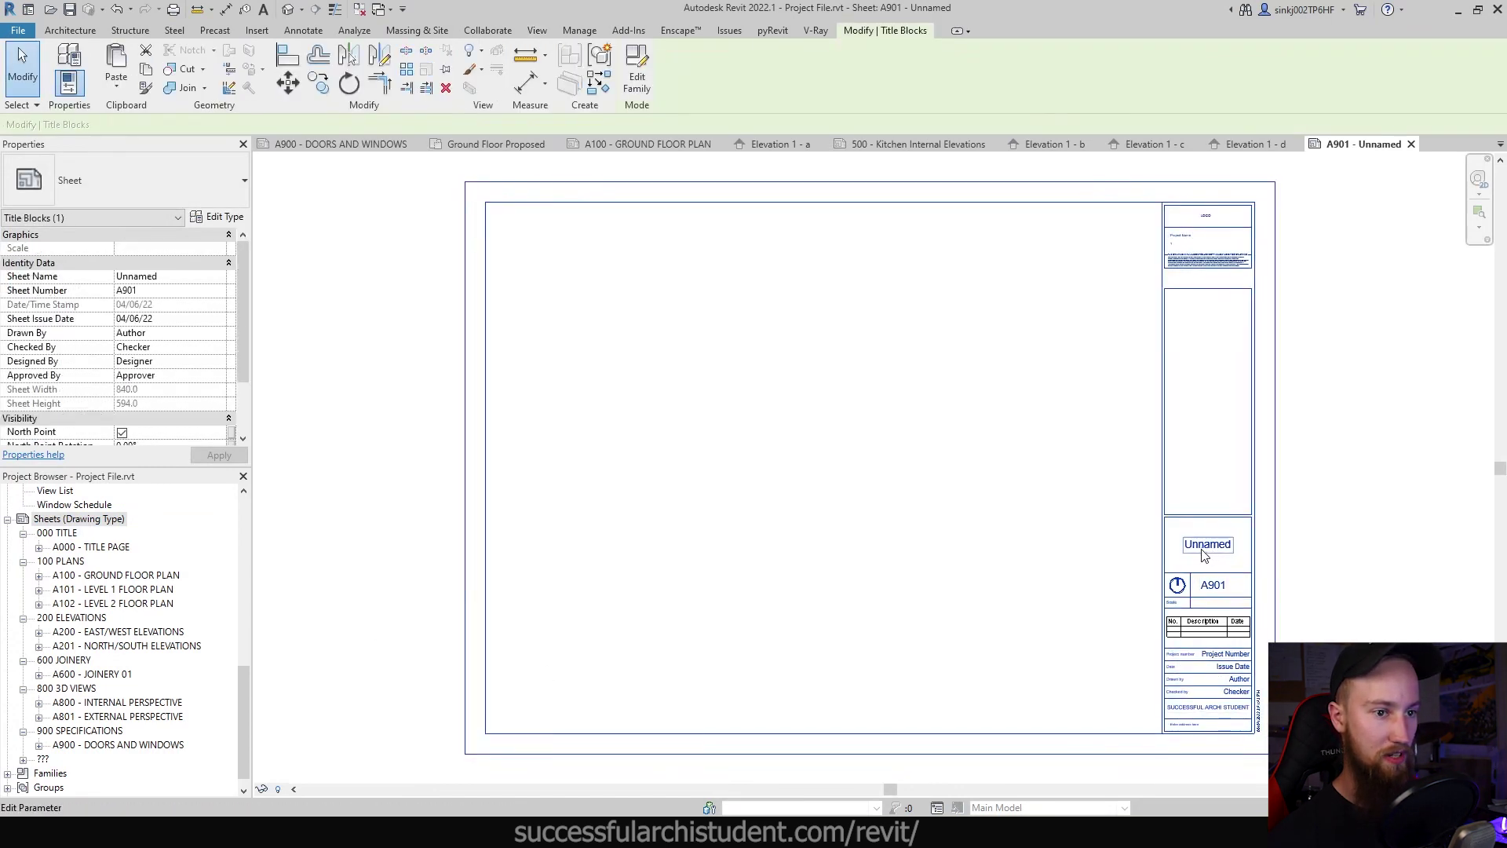
left_click(1203, 550)
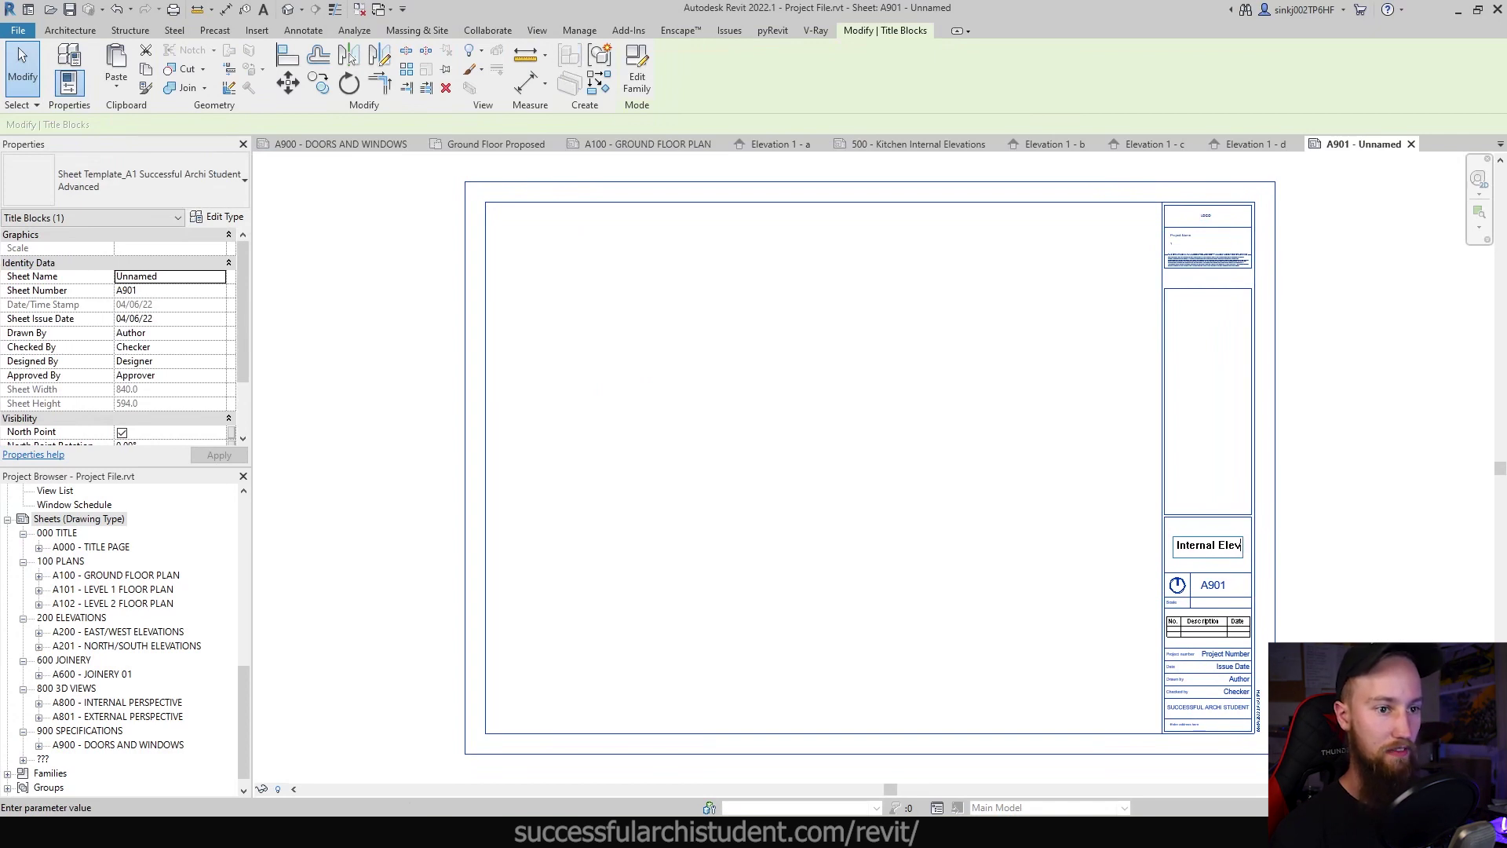
left_click(1211, 597)
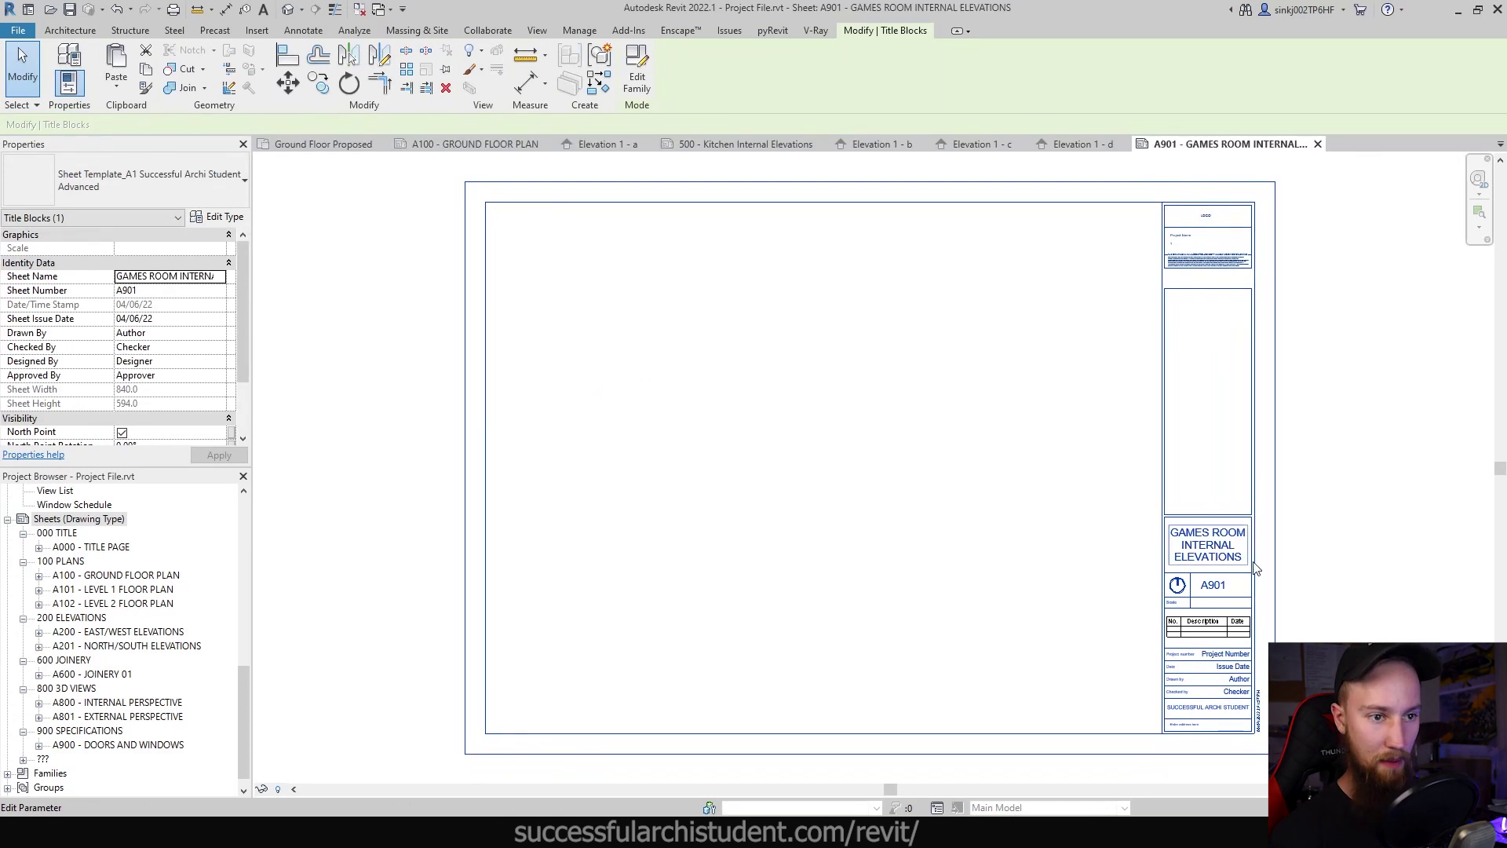
key("Escape")
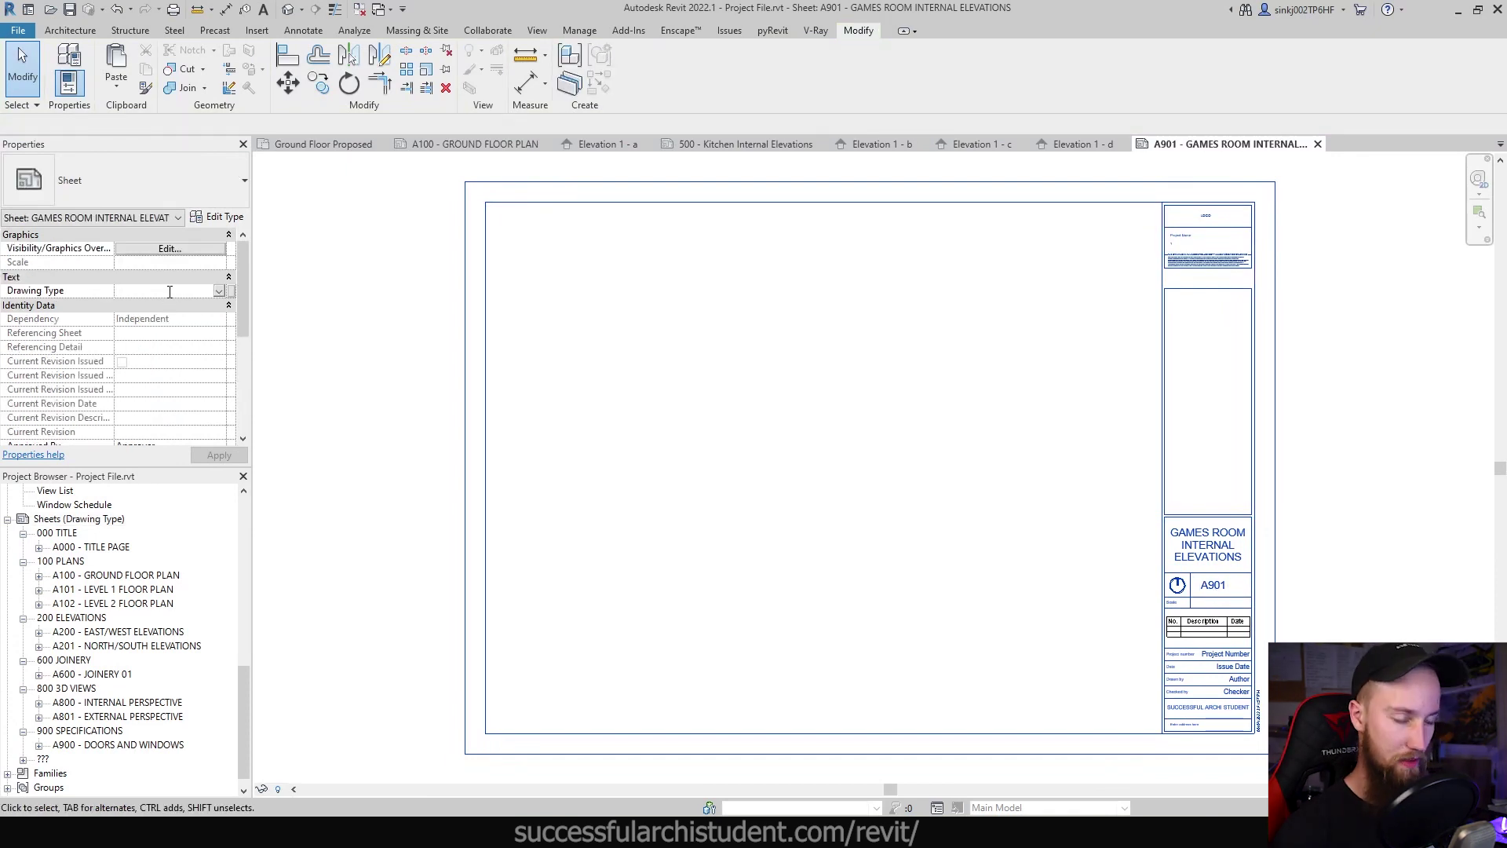
Set the sheet's Drawing Type to 400 INTERNAL ELEVATIONS and find the sheet under that group in the project's sheet list
type("400")
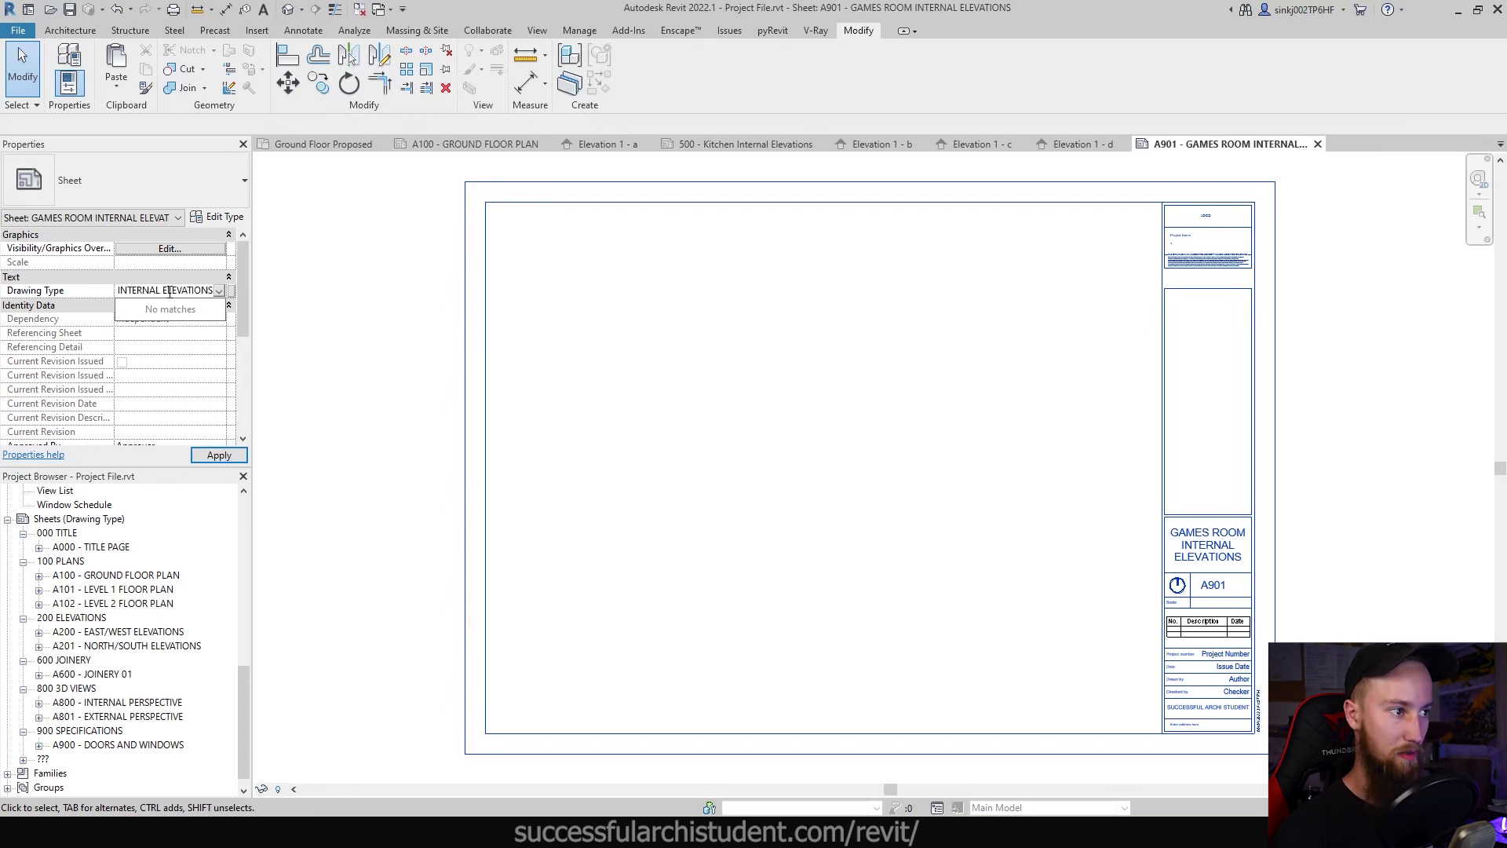
key("Return")
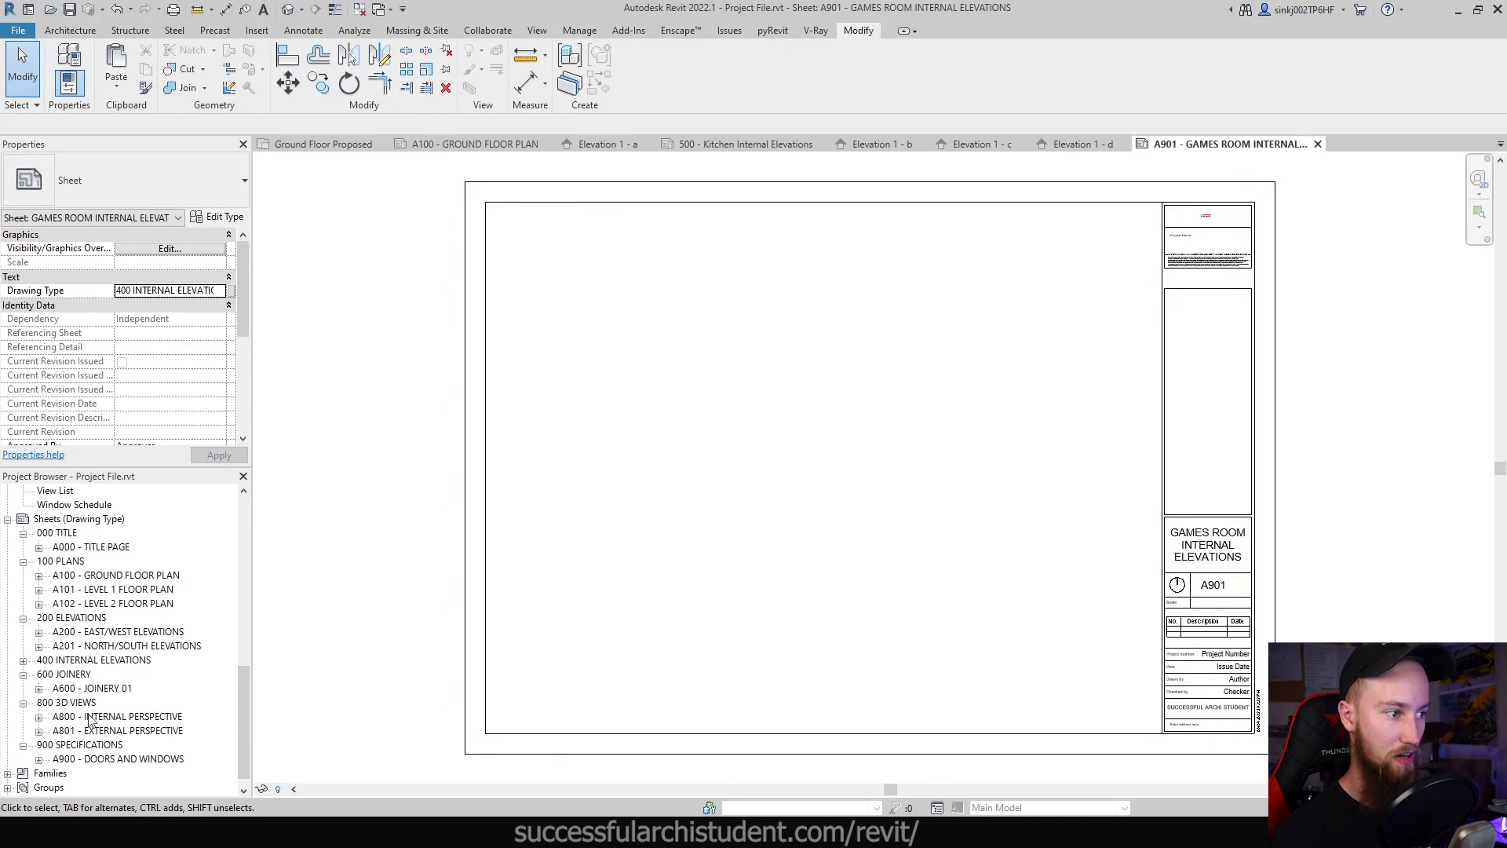
double_click(68, 665)
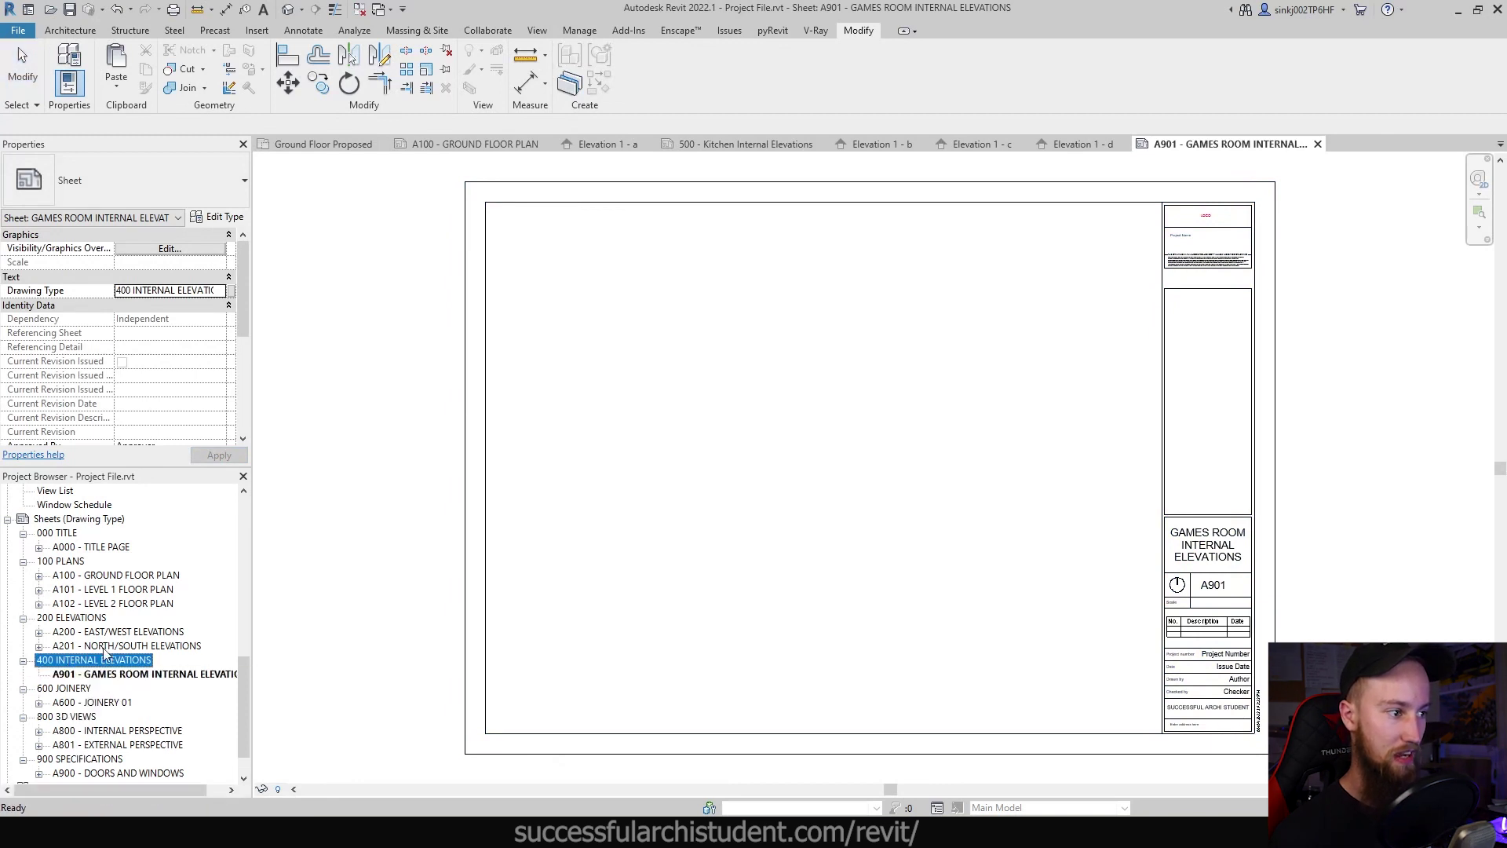
scroll(144, 621, "down", 1)
left_click(125, 645)
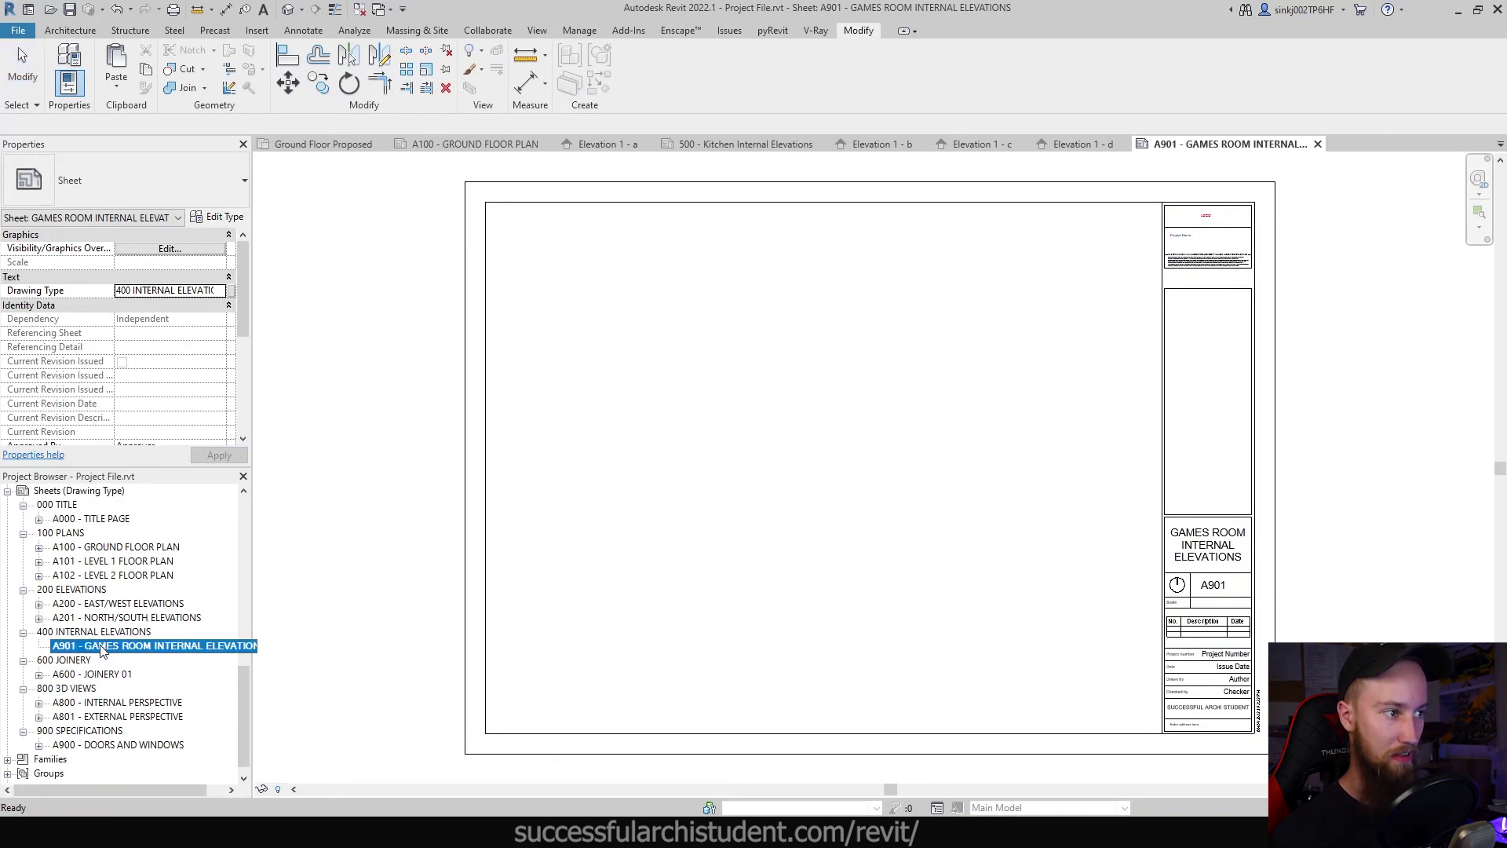
Change the sheet number of the Games Room internal elevations sheet to A400
left_click(1219, 599)
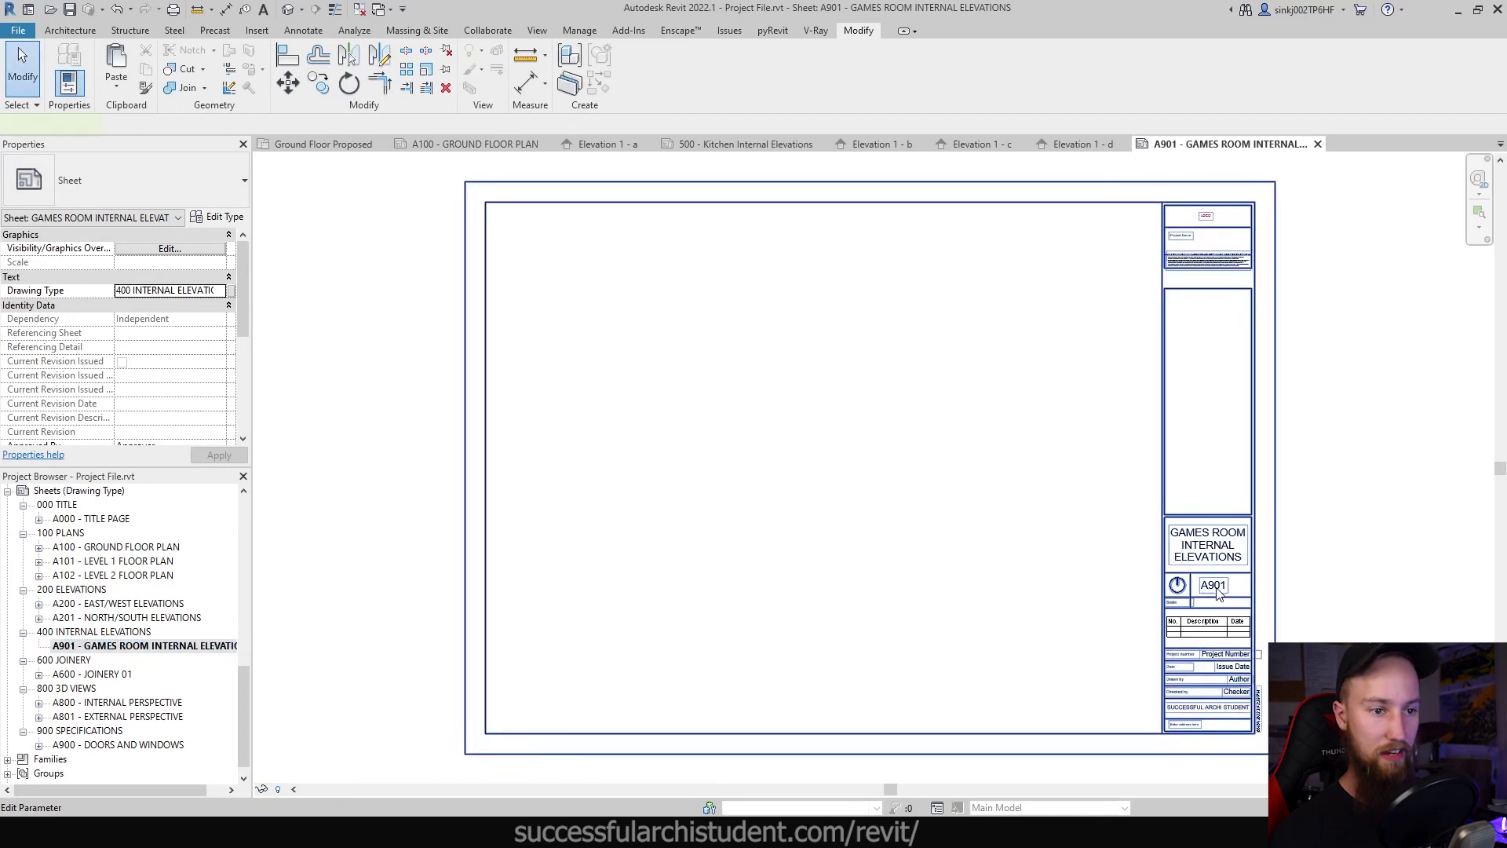
left_click(1218, 595)
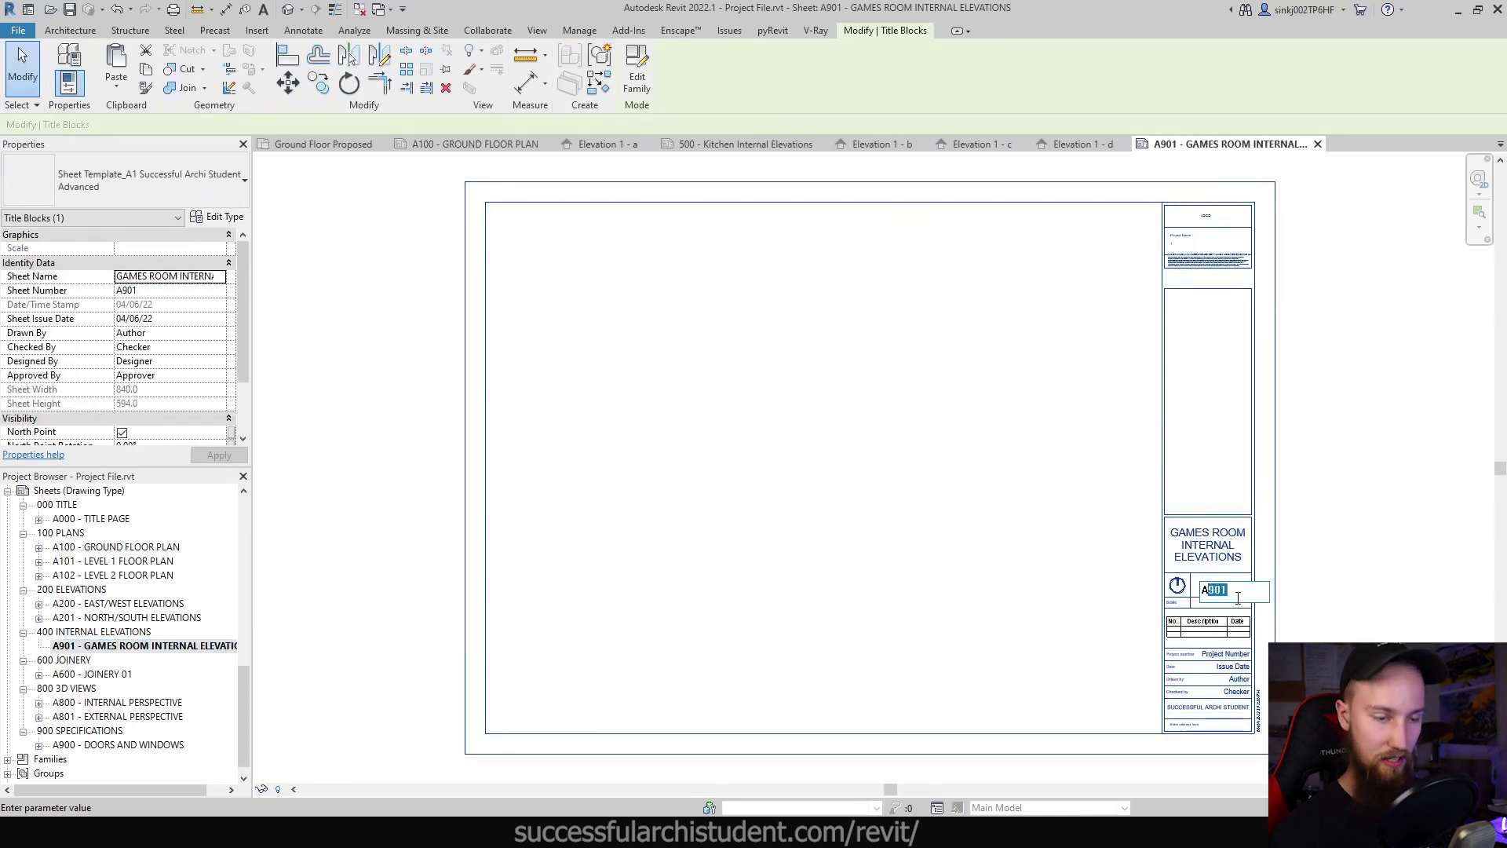
key("Return")
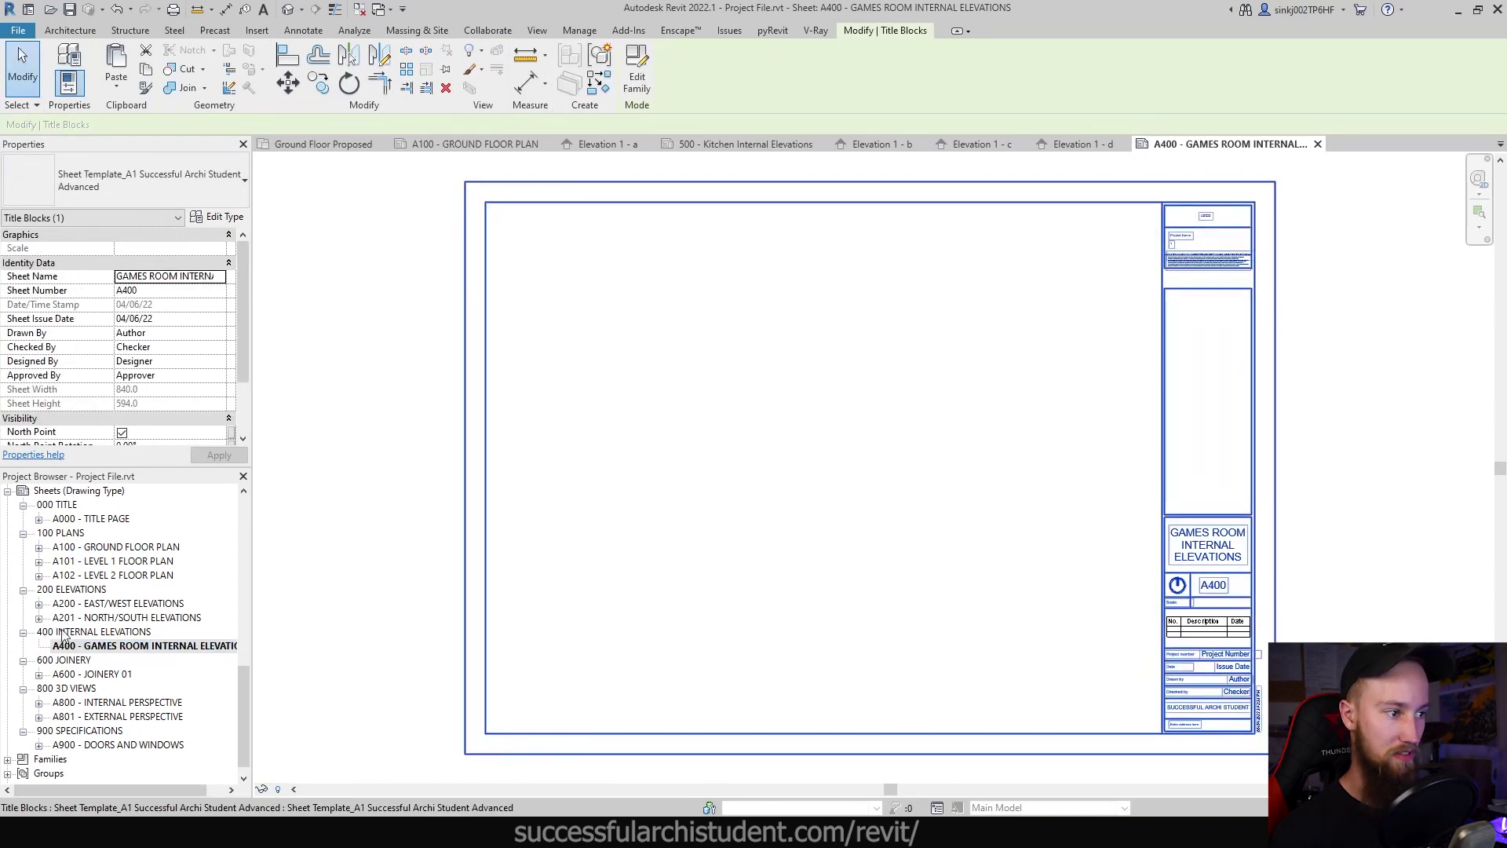
left_click(338, 557)
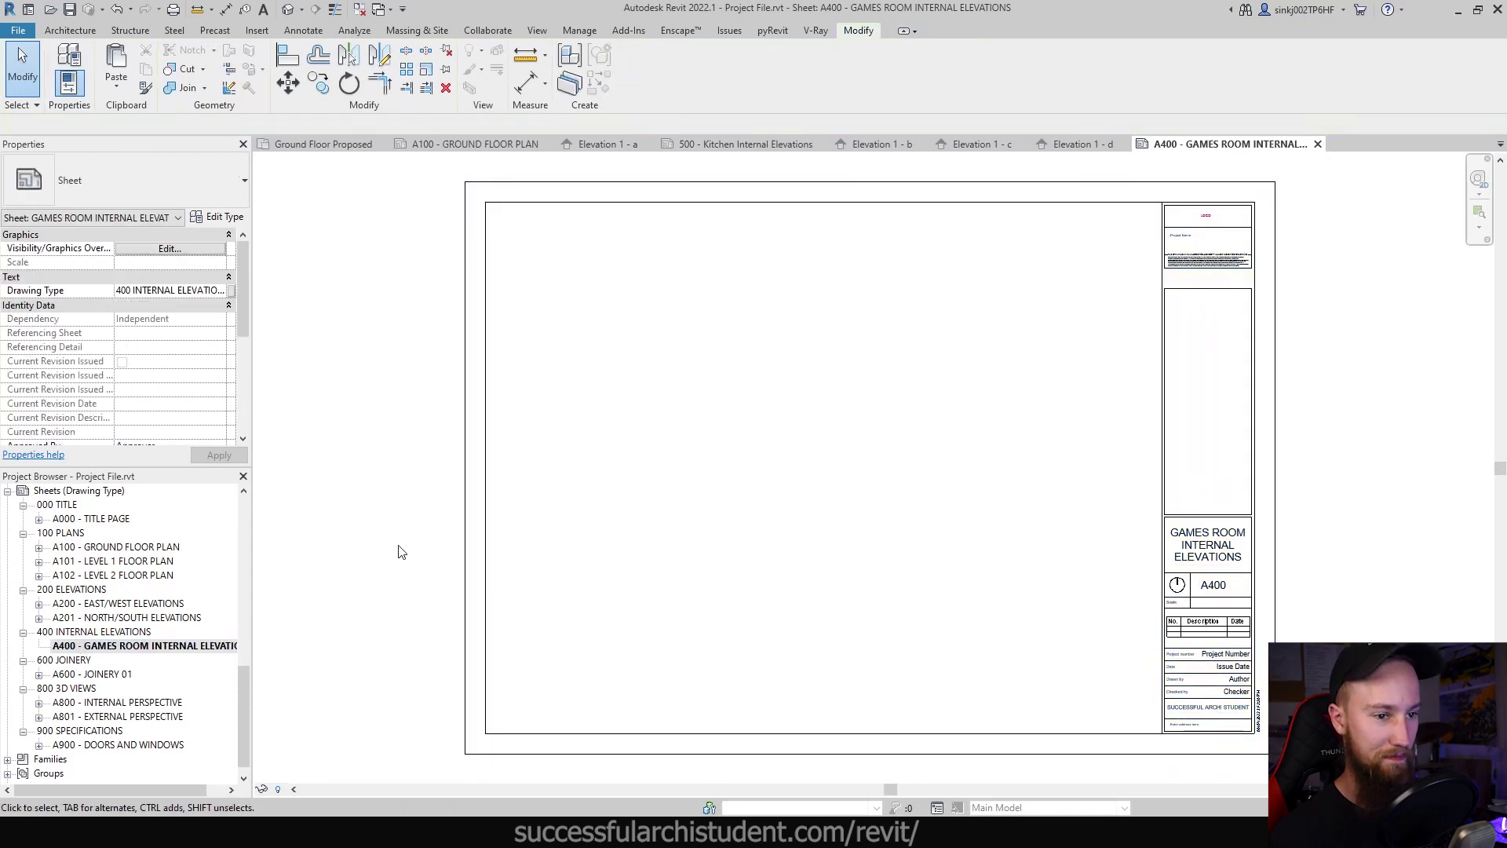
Place Elevation 1 - a and Elevation 1 - b side by side in the upper part of sheet A400
left_click_drag(247, 673, 250, 554)
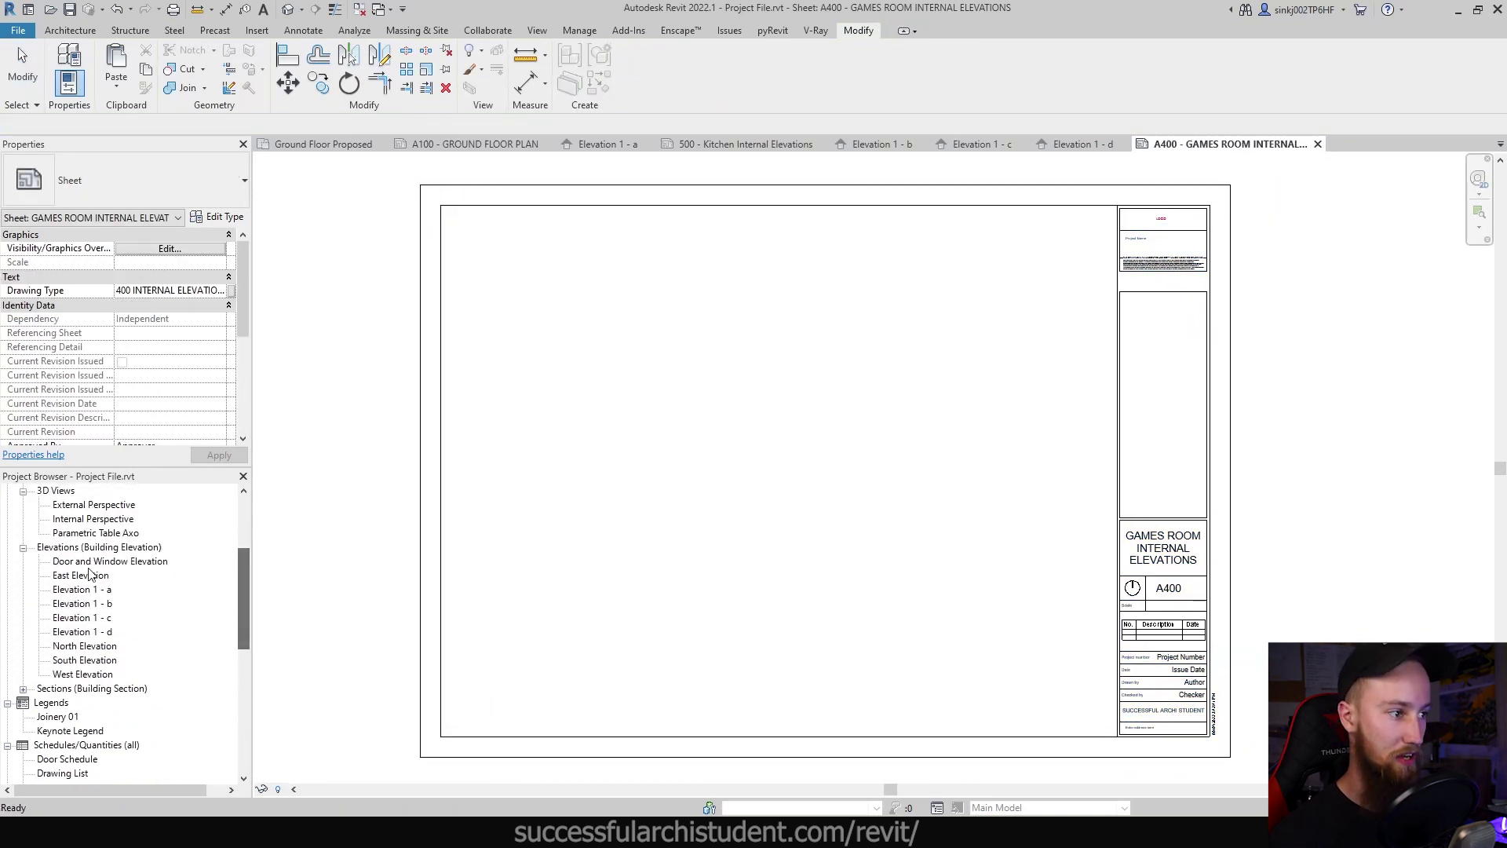
left_click(67, 590)
left_click_drag(72, 593, 530, 492)
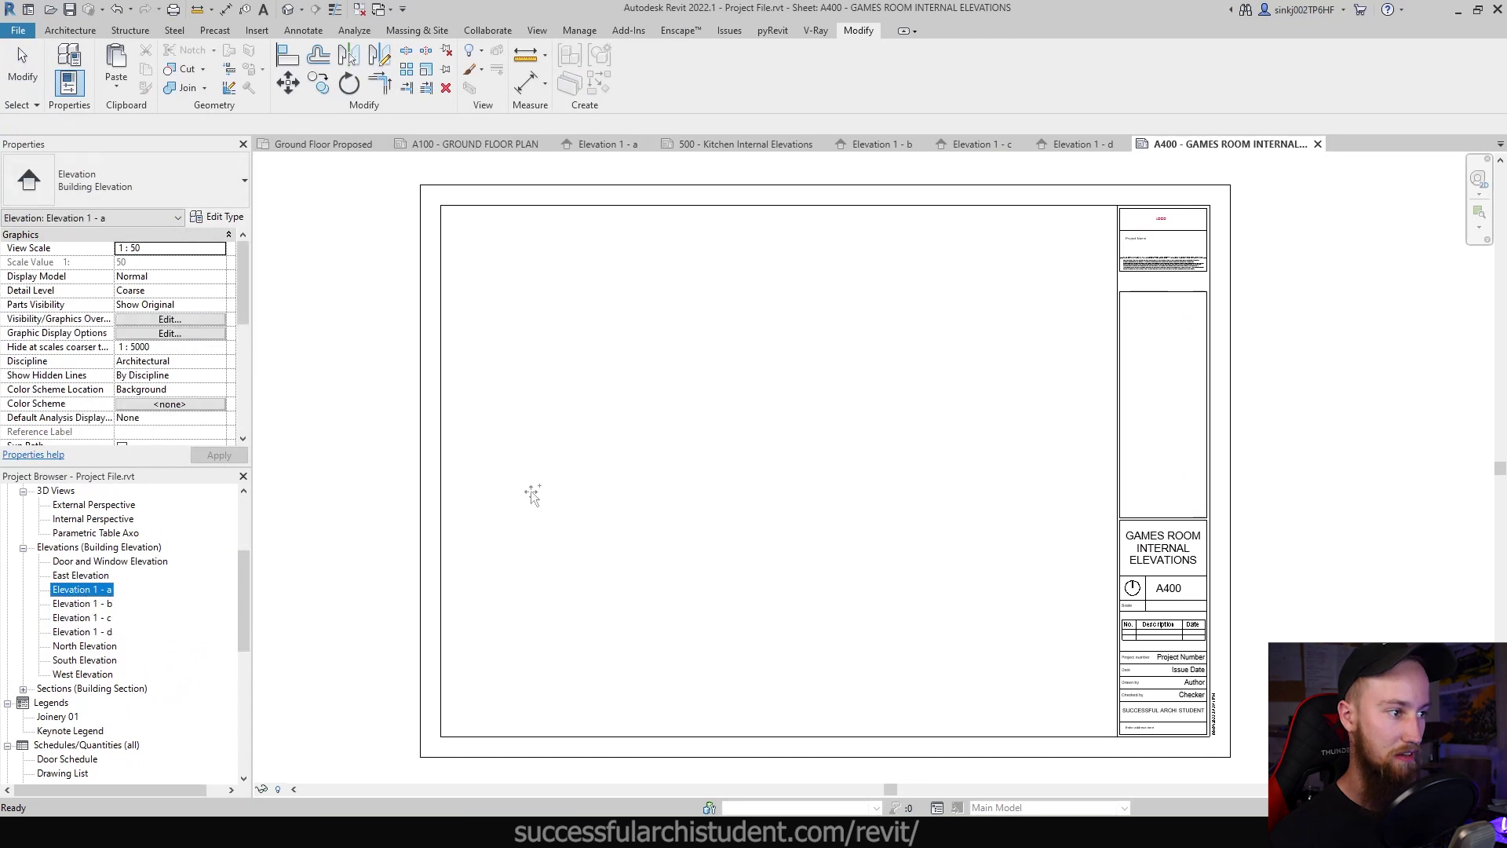
left_click(565, 334)
left_click(74, 604)
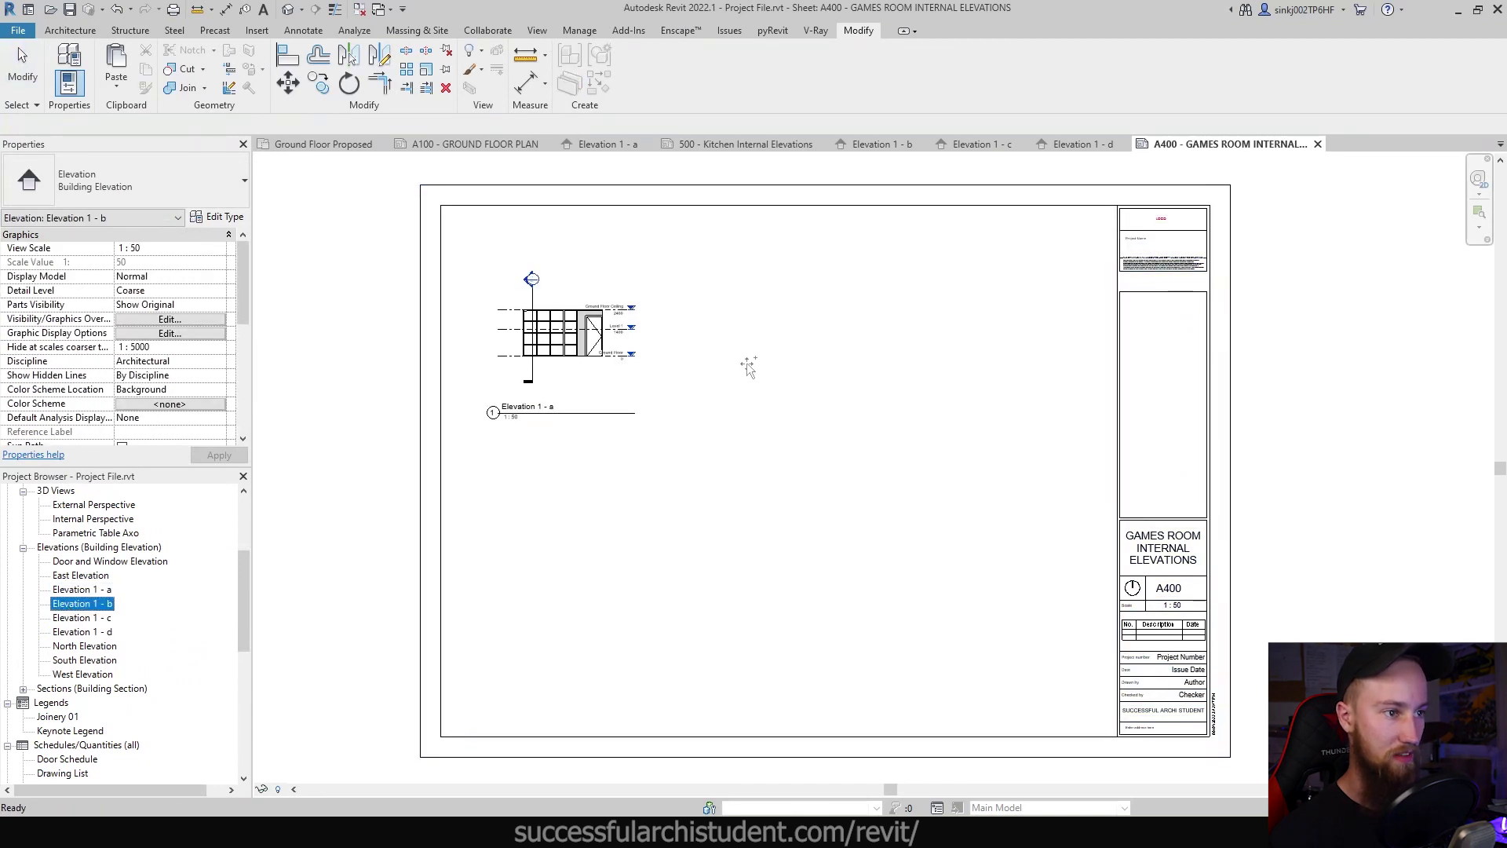
left_click(765, 333)
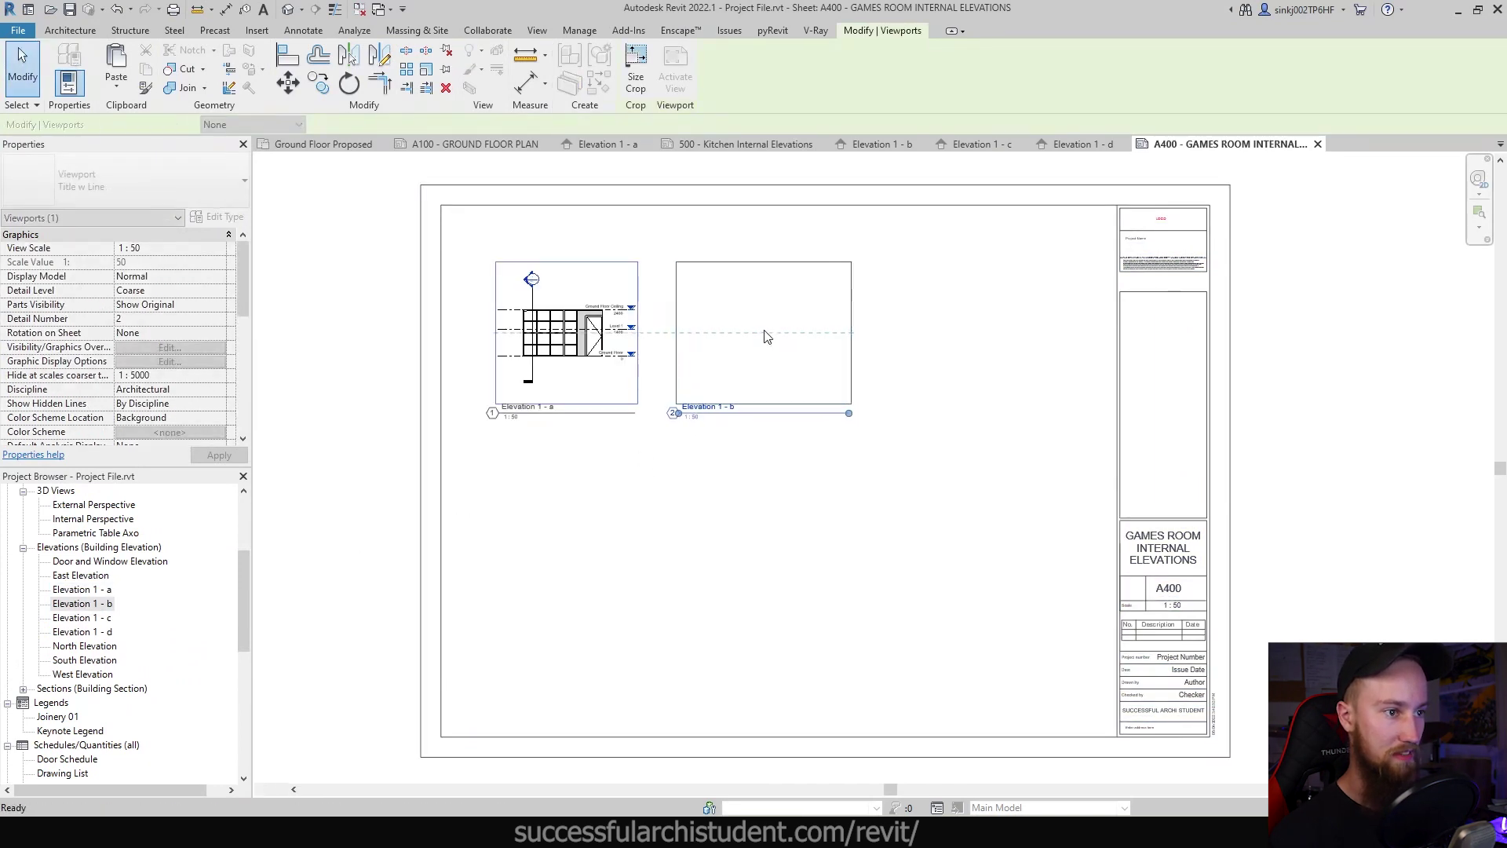
Place Elevation 1 - c and Elevation 1 - d on sheet A400, beneath Elevation 1 - a and Elevation 1 - b respectively
left_click(81, 618)
left_click_drag(82, 618, 528, 526)
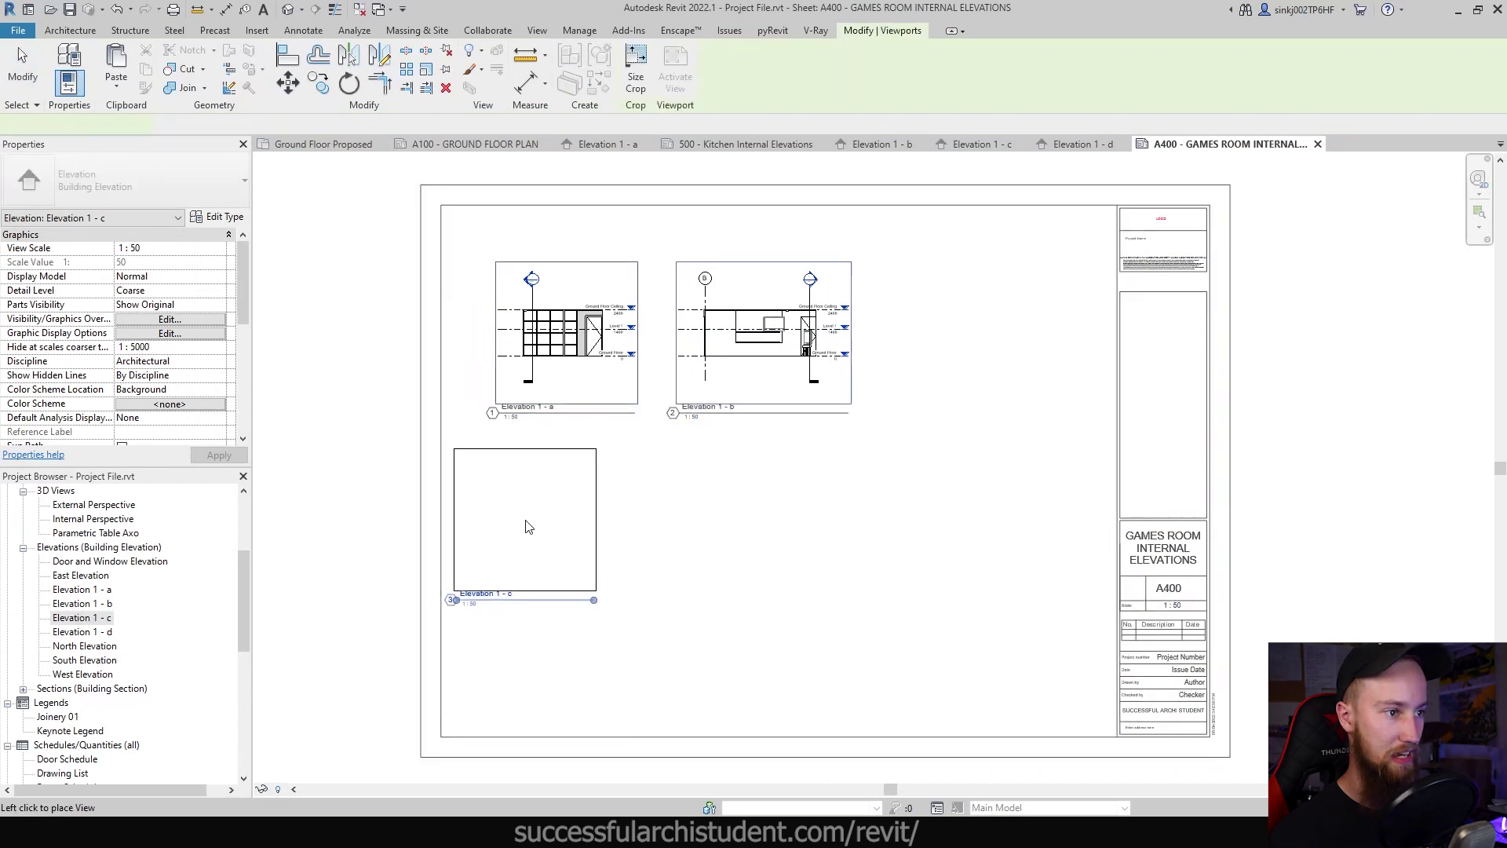
left_click(567, 525)
left_click_drag(81, 632, 201, 631)
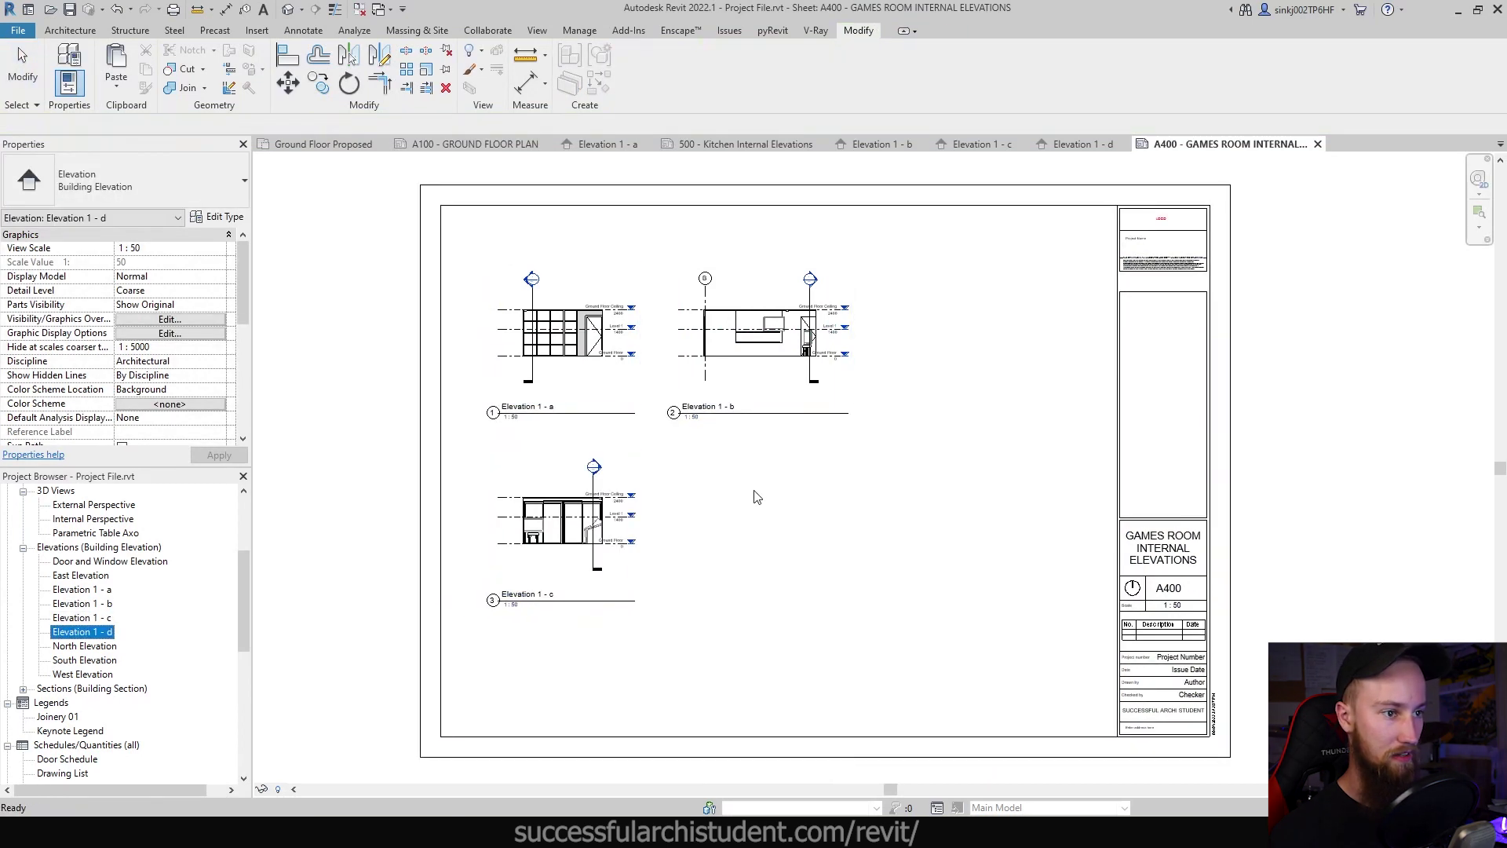
left_click_drag(756, 497, 744, 512)
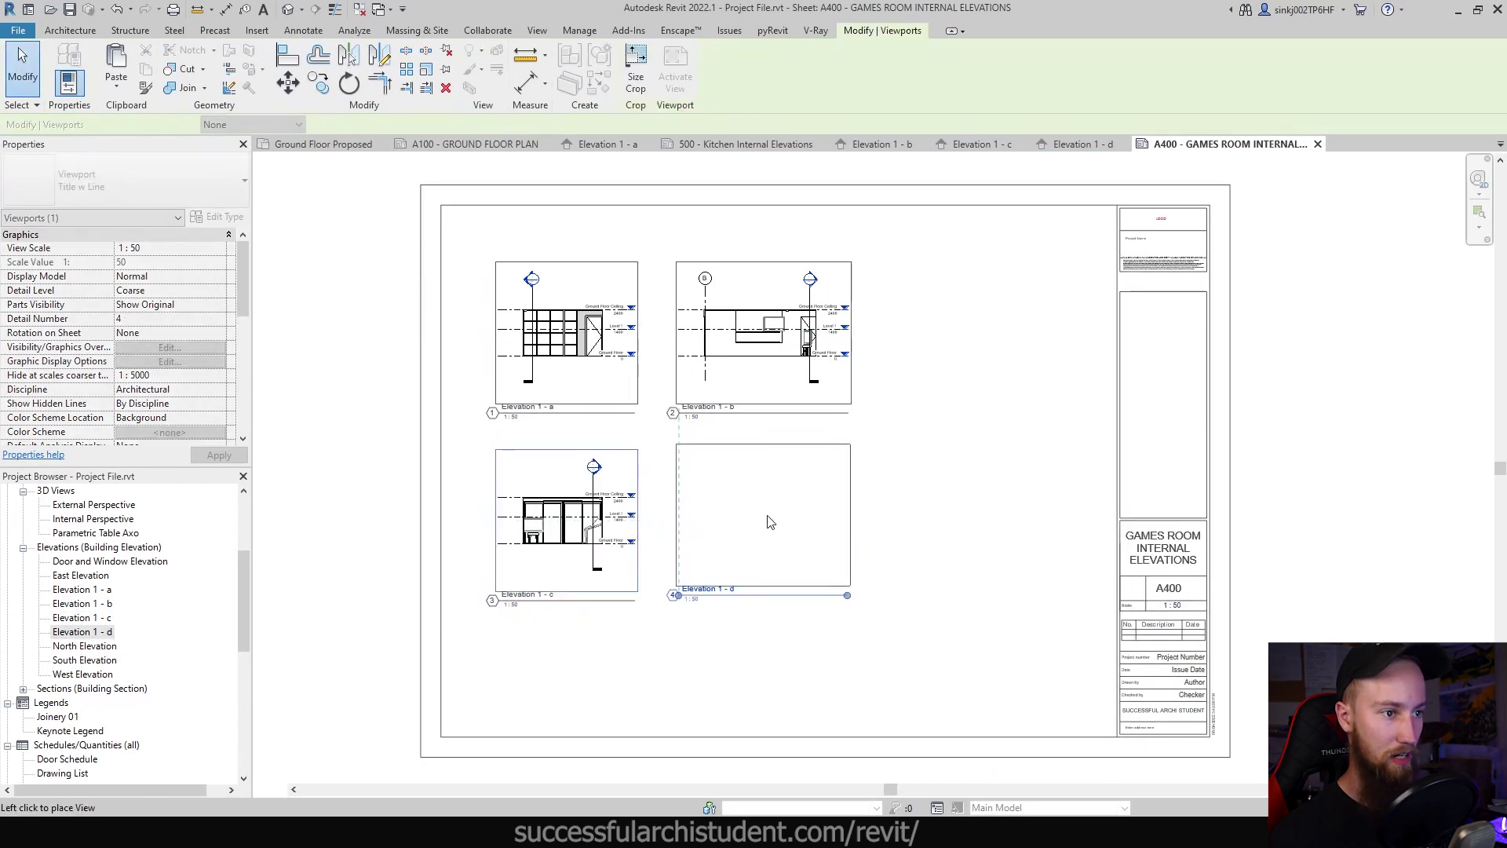
left_click(771, 522)
middle_click_drag(674, 395, 843, 451)
scroll(842, 451, "down", 1)
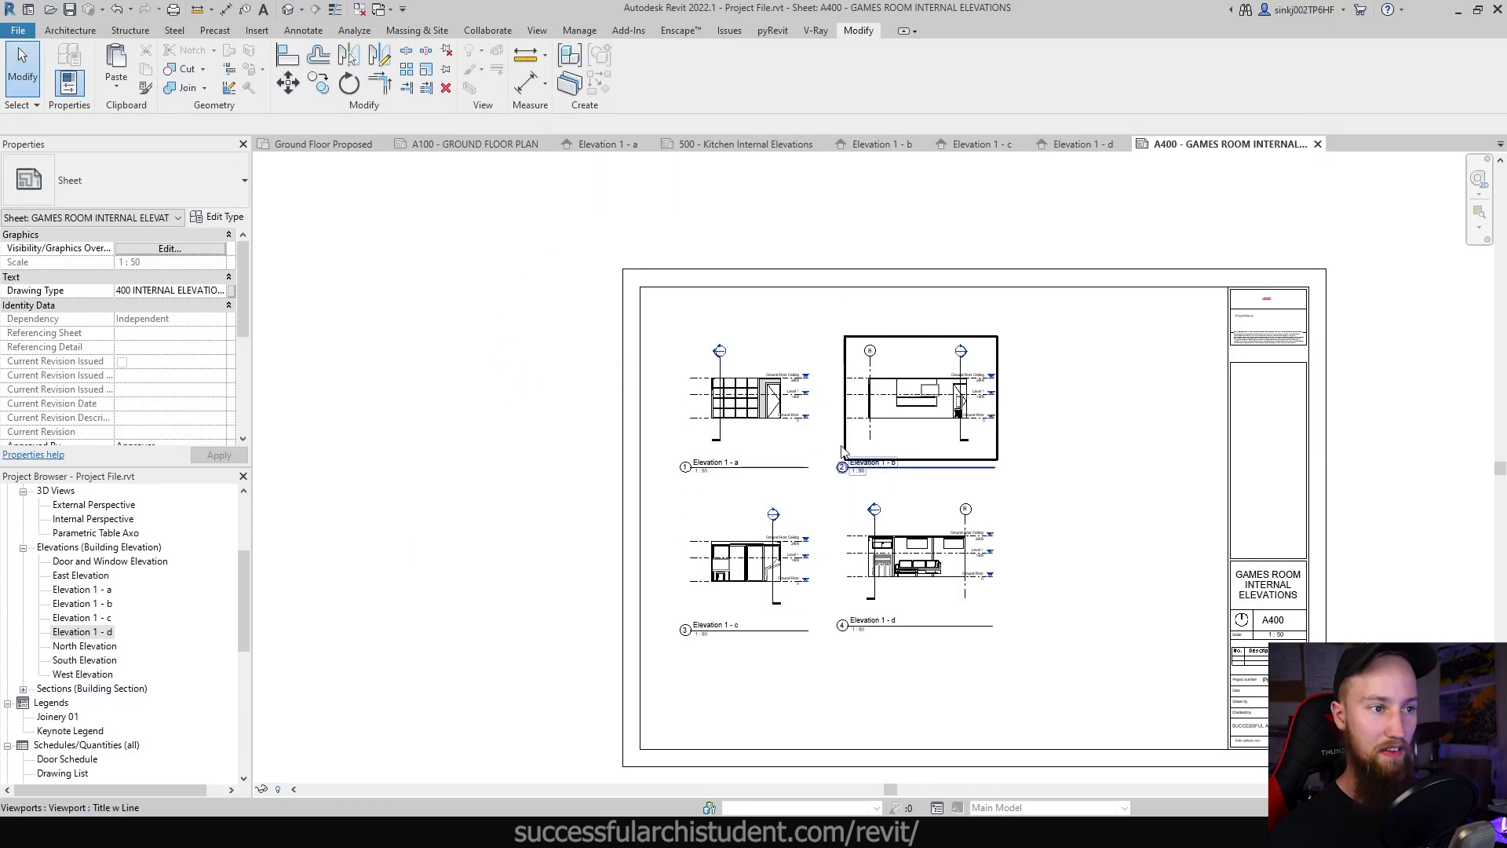
Rename the views Elevation 1 - a and Elevation 1 - b as Games Room Internal Elevation 1 and Games Room Internal Elevation 2
scroll(887, 600, "up", 2)
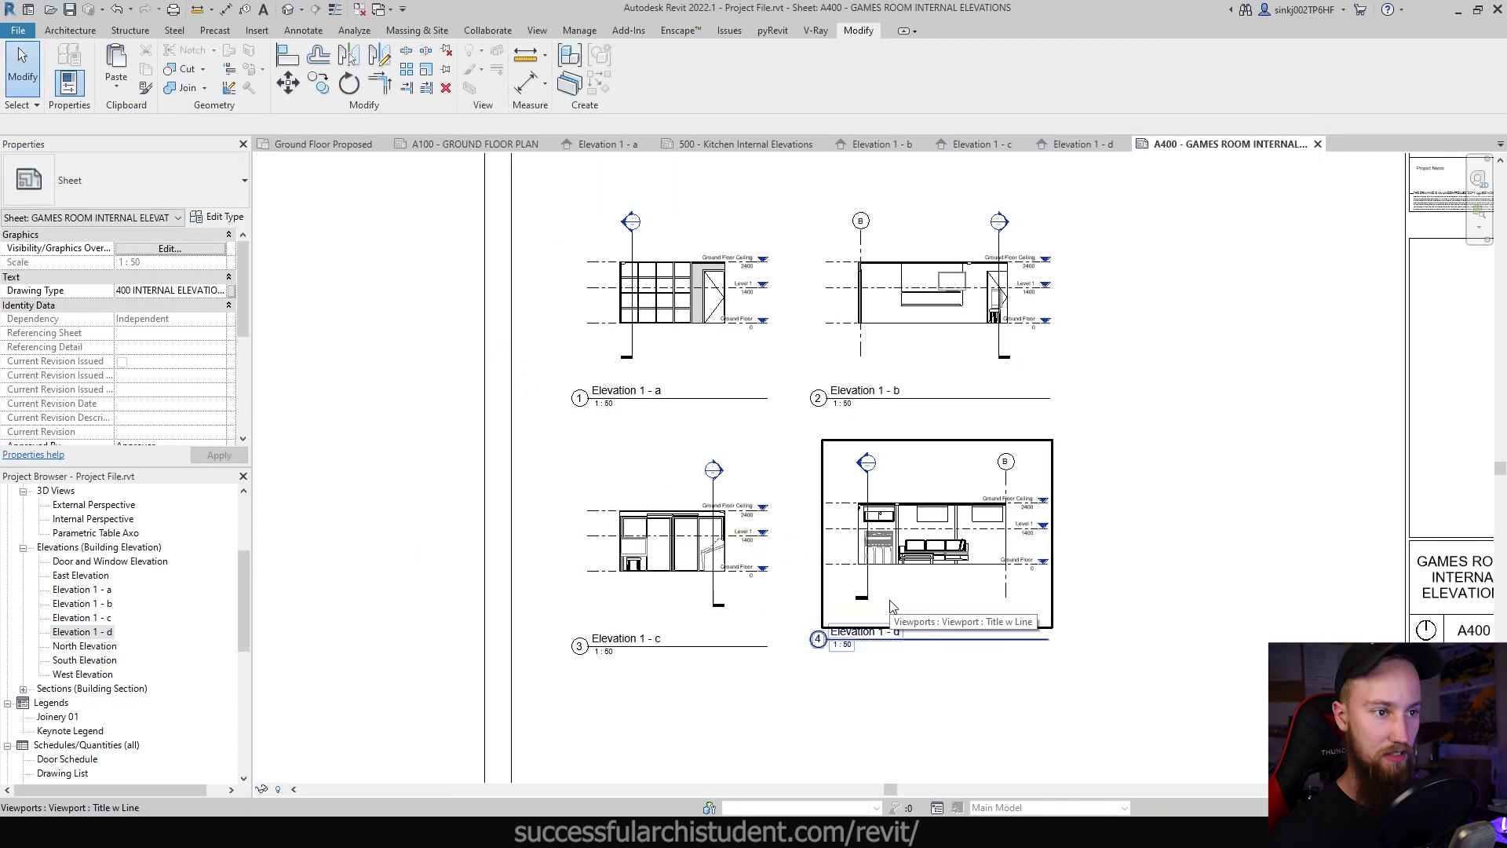
left_click(636, 326)
scroll(606, 432, "up", 1)
left_click(648, 380)
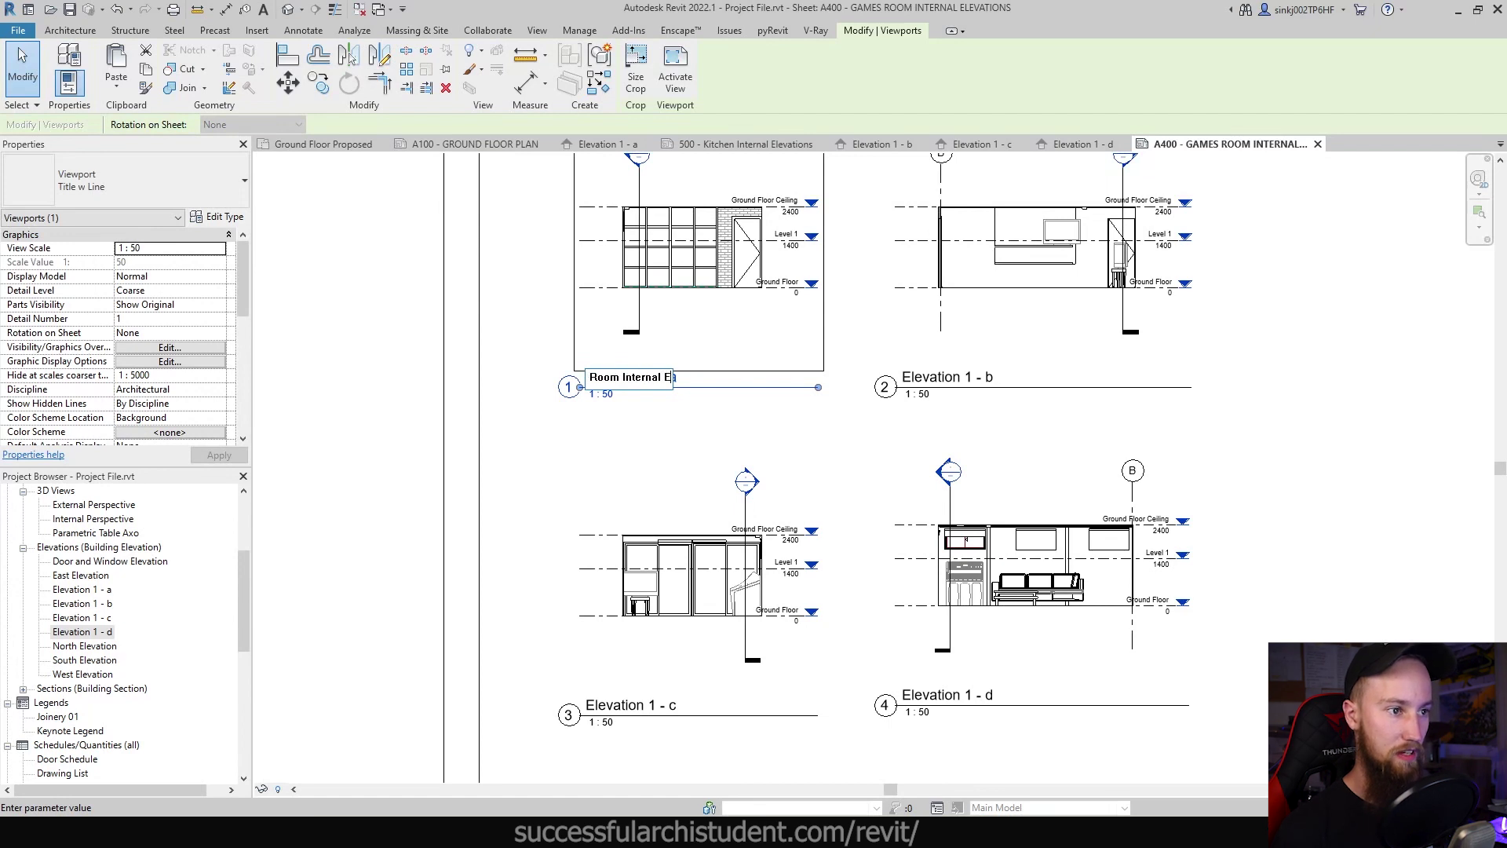
type("Games Room Internal Elevation 1")
key("Return")
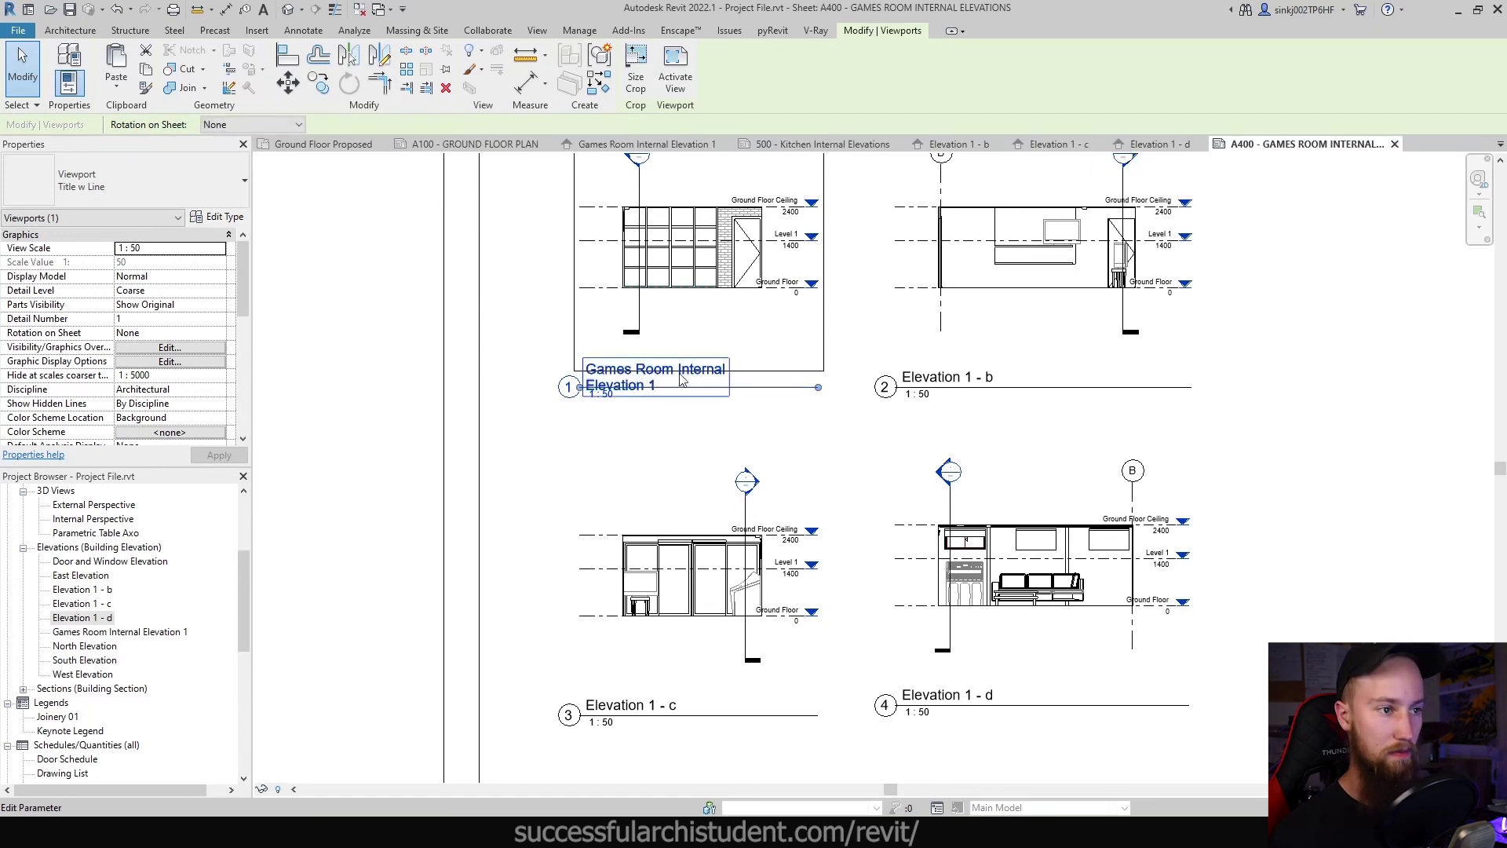
left_click(994, 377)
left_click(957, 377)
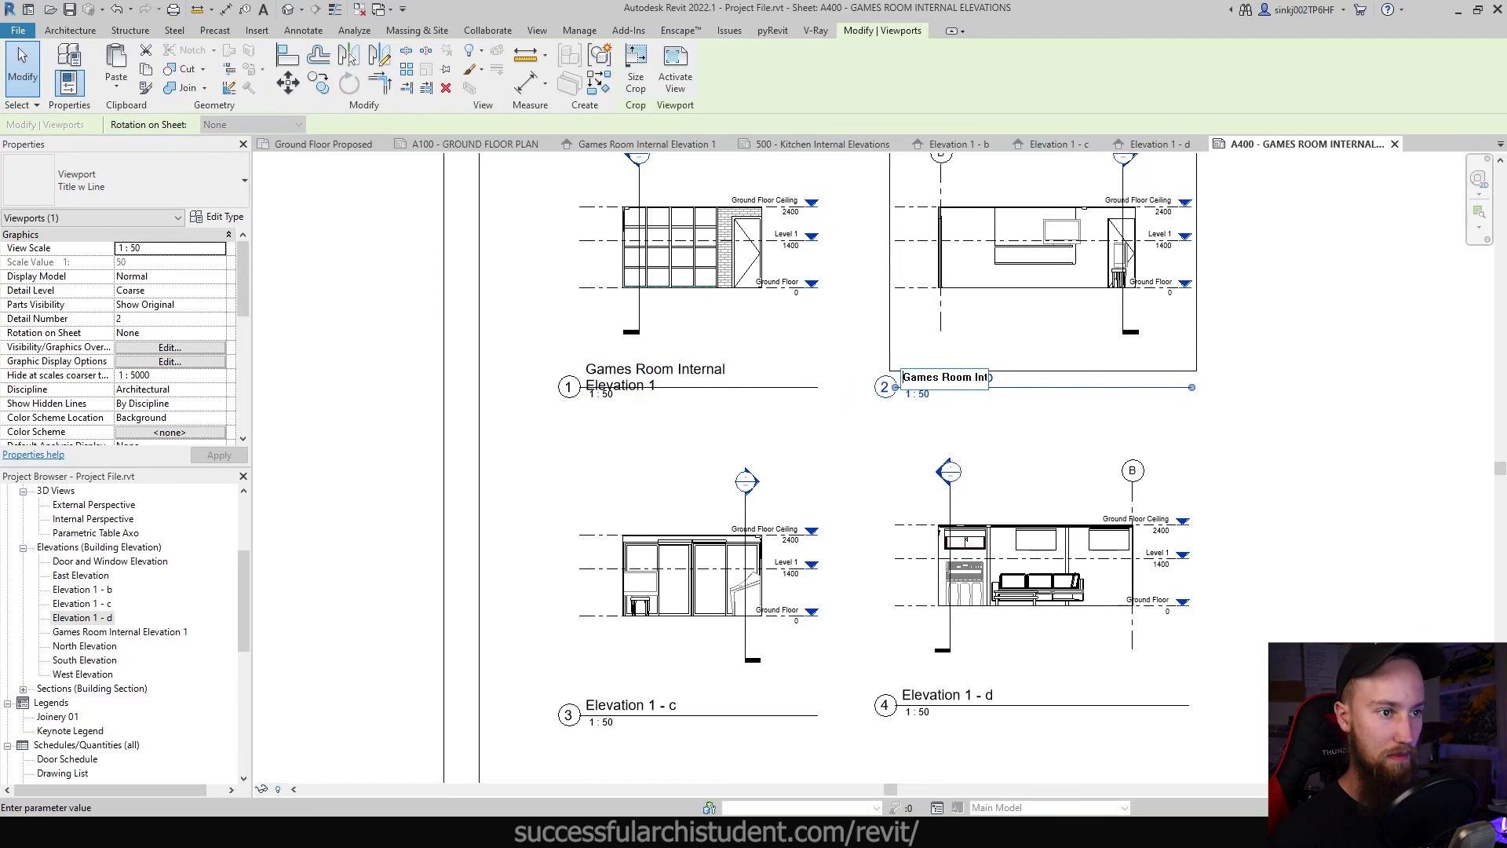
left_click_drag(987, 377, 1077, 390)
type("2")
Rename the views Elevation 1 - c and Elevation 1 - d as Games Room Internal Elevation 3 and Games Room Internal Elevation 4
left_click(667, 716)
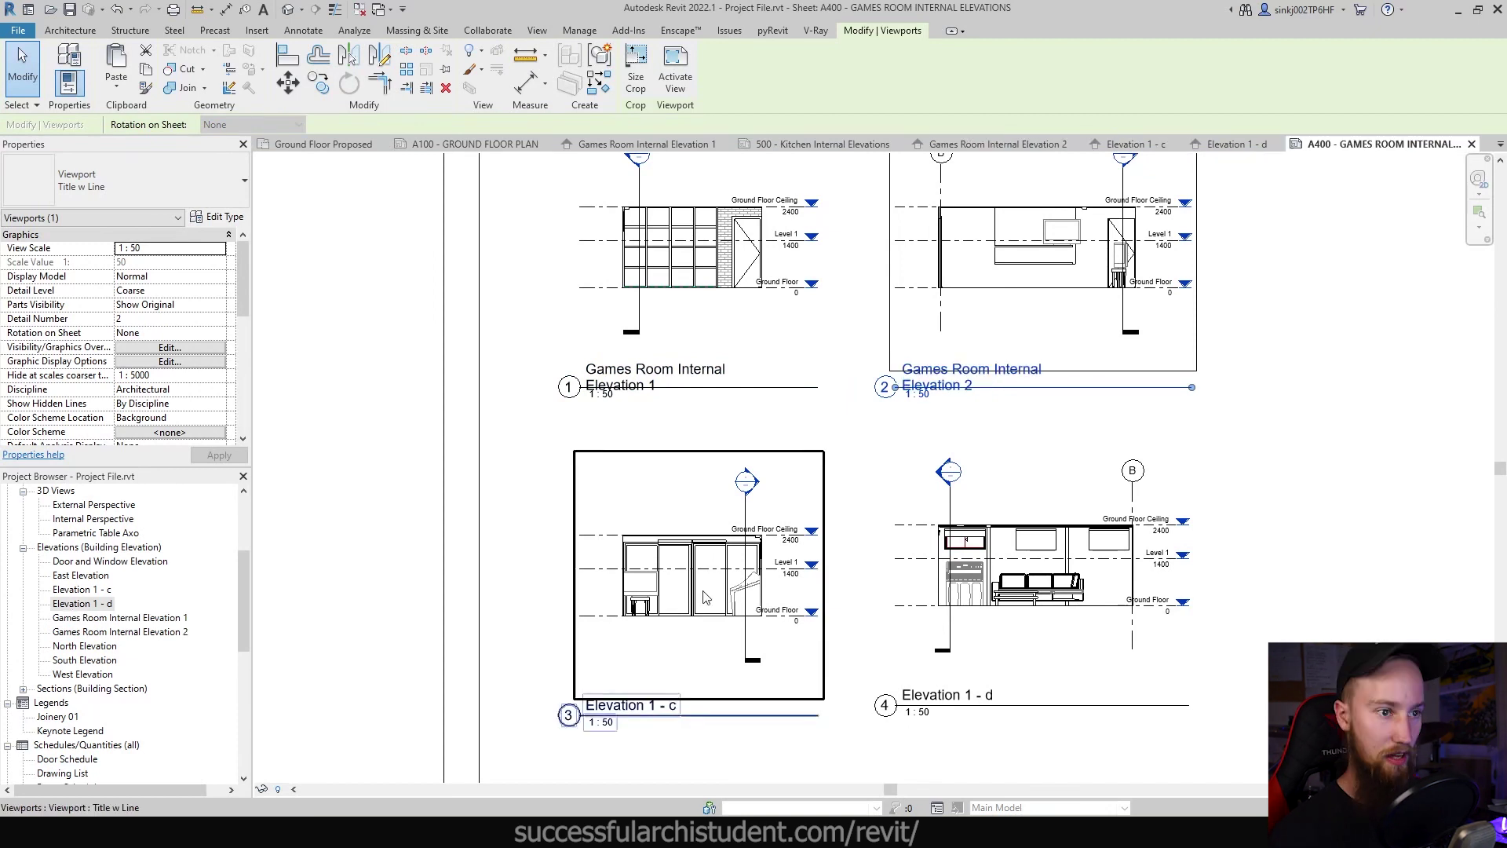
left_click(632, 705)
type("Games Room Int")
left_click(946, 696)
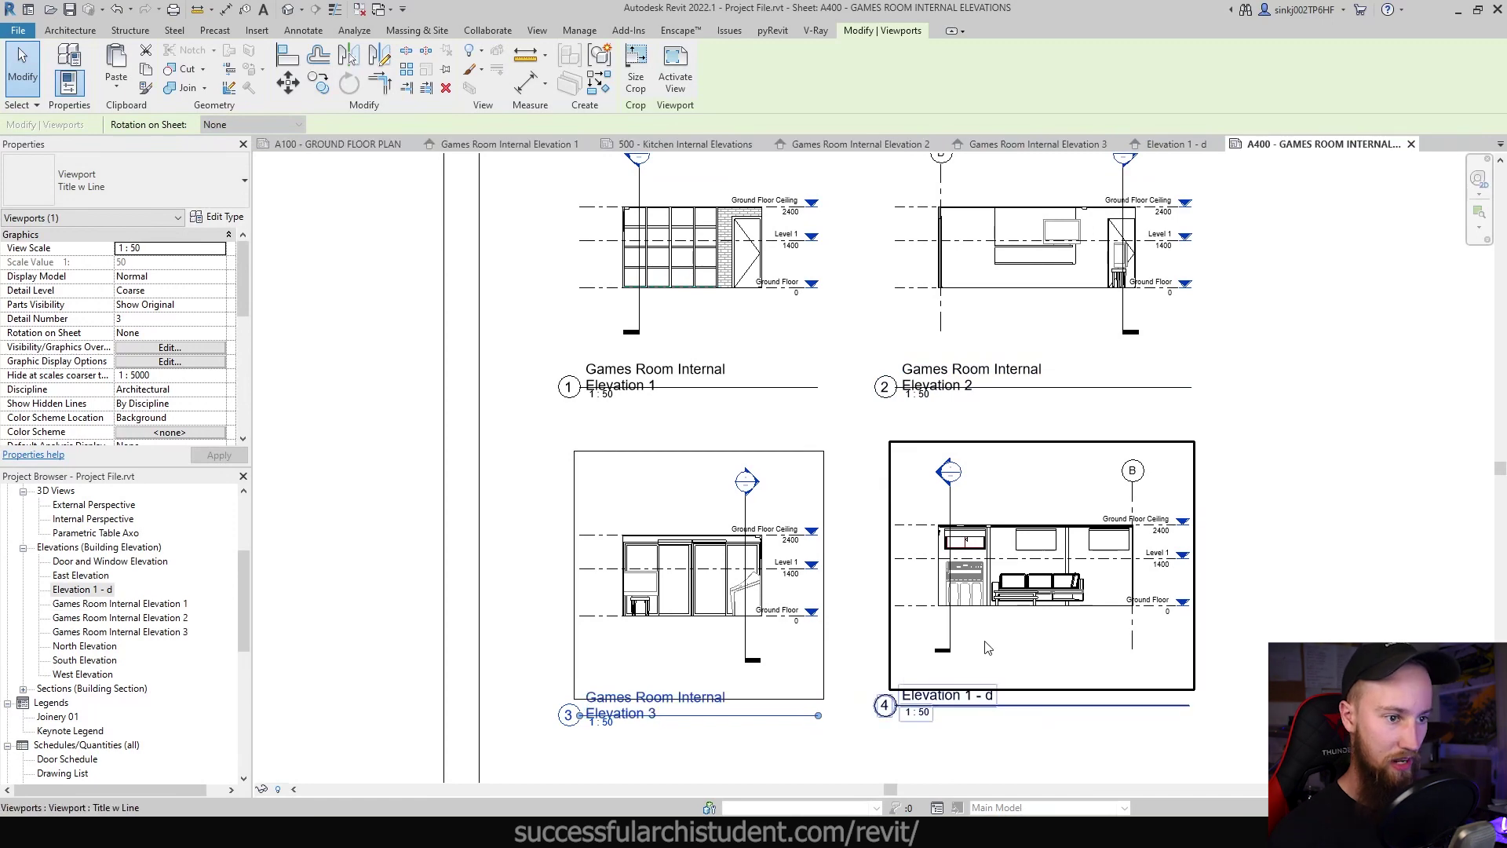
left_click(946, 695)
type("Games Room Internal Elevation")
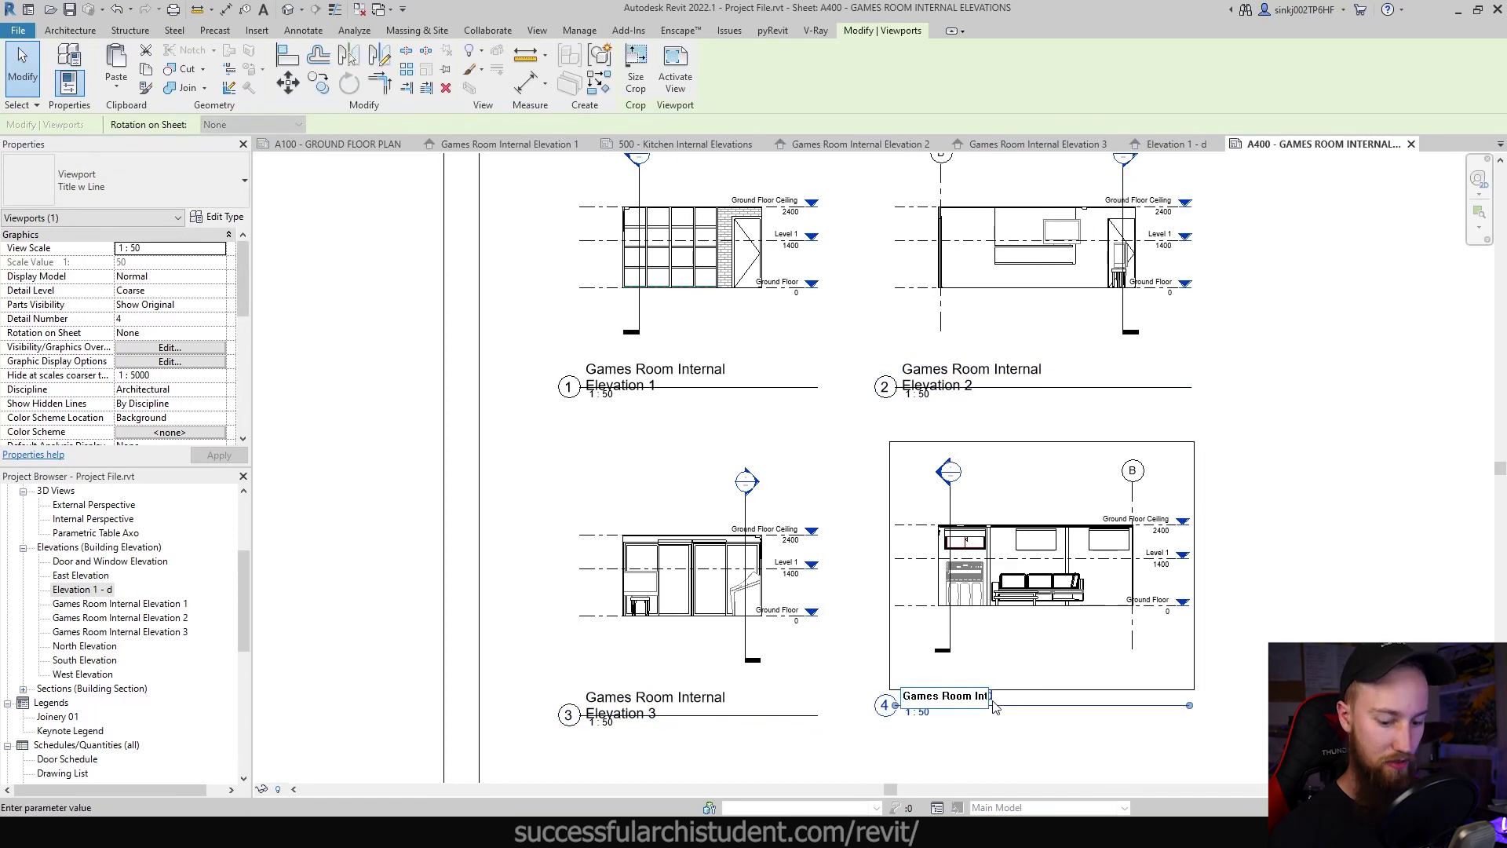
type("4")
left_click(1199, 710)
Change the viewport type of all four Games Room elevations on the sheet to Title No Line
scroll(785, 471, "down", 2)
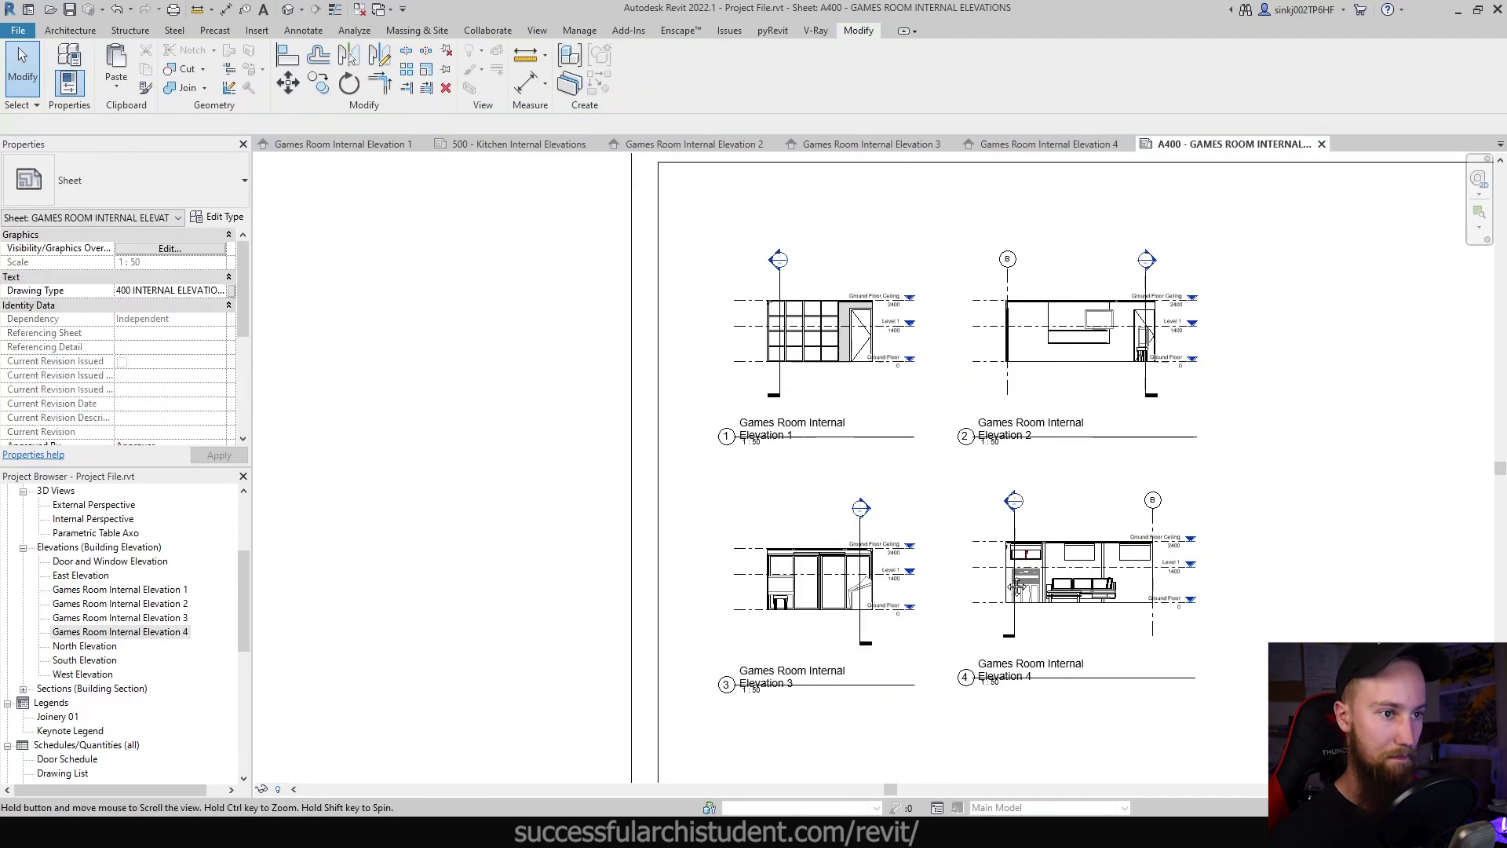
left_click(510, 393)
left_click(652, 397, "ctrl")
left_click(510, 550, "ctrl")
left_click(769, 549, "ctrl")
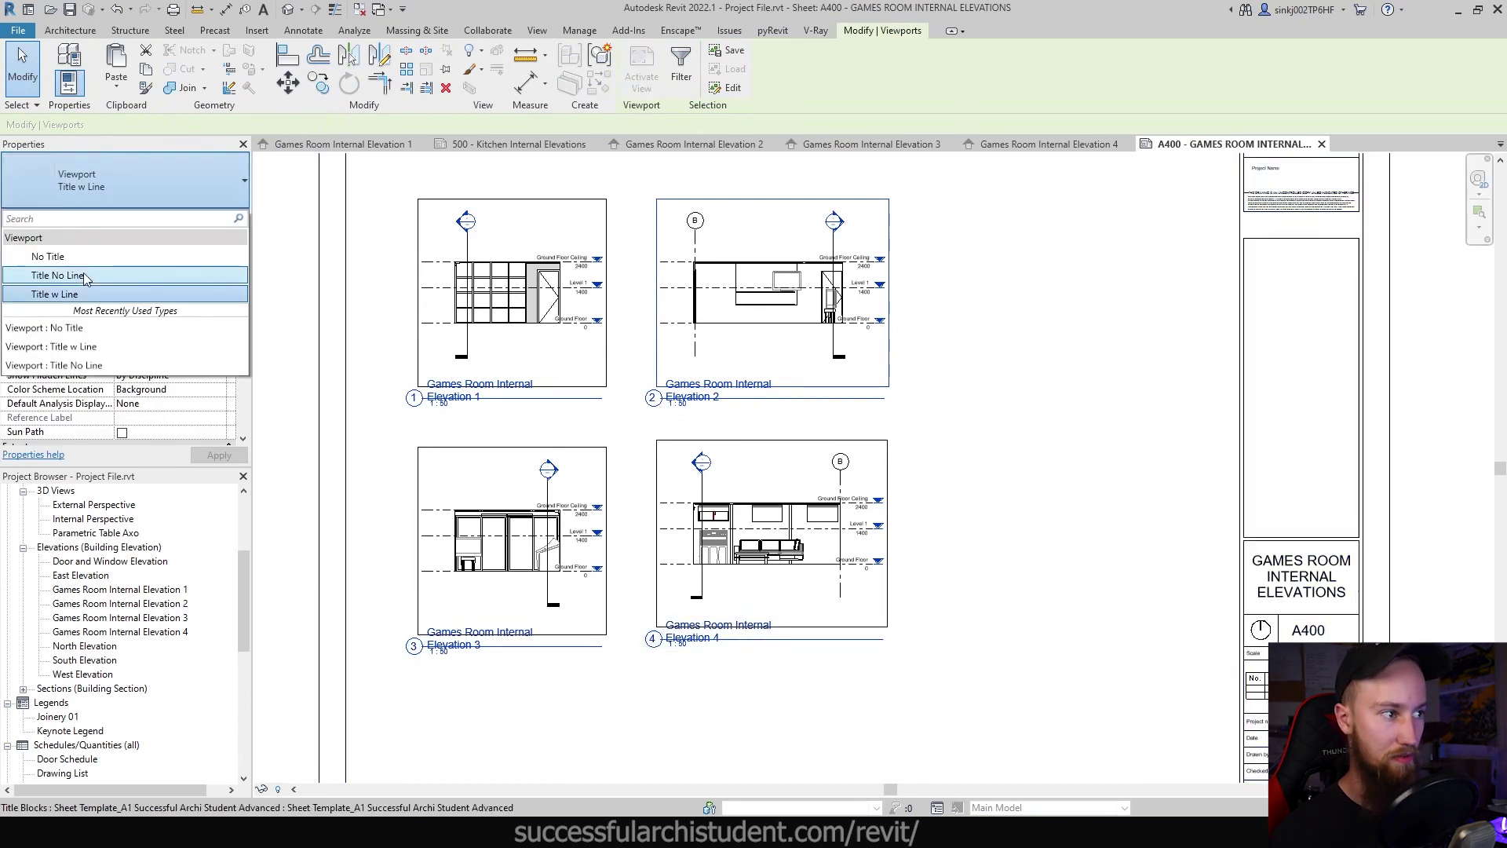
left_click(57, 275)
left_click(1004, 437)
scroll(1017, 447, "down", 3)
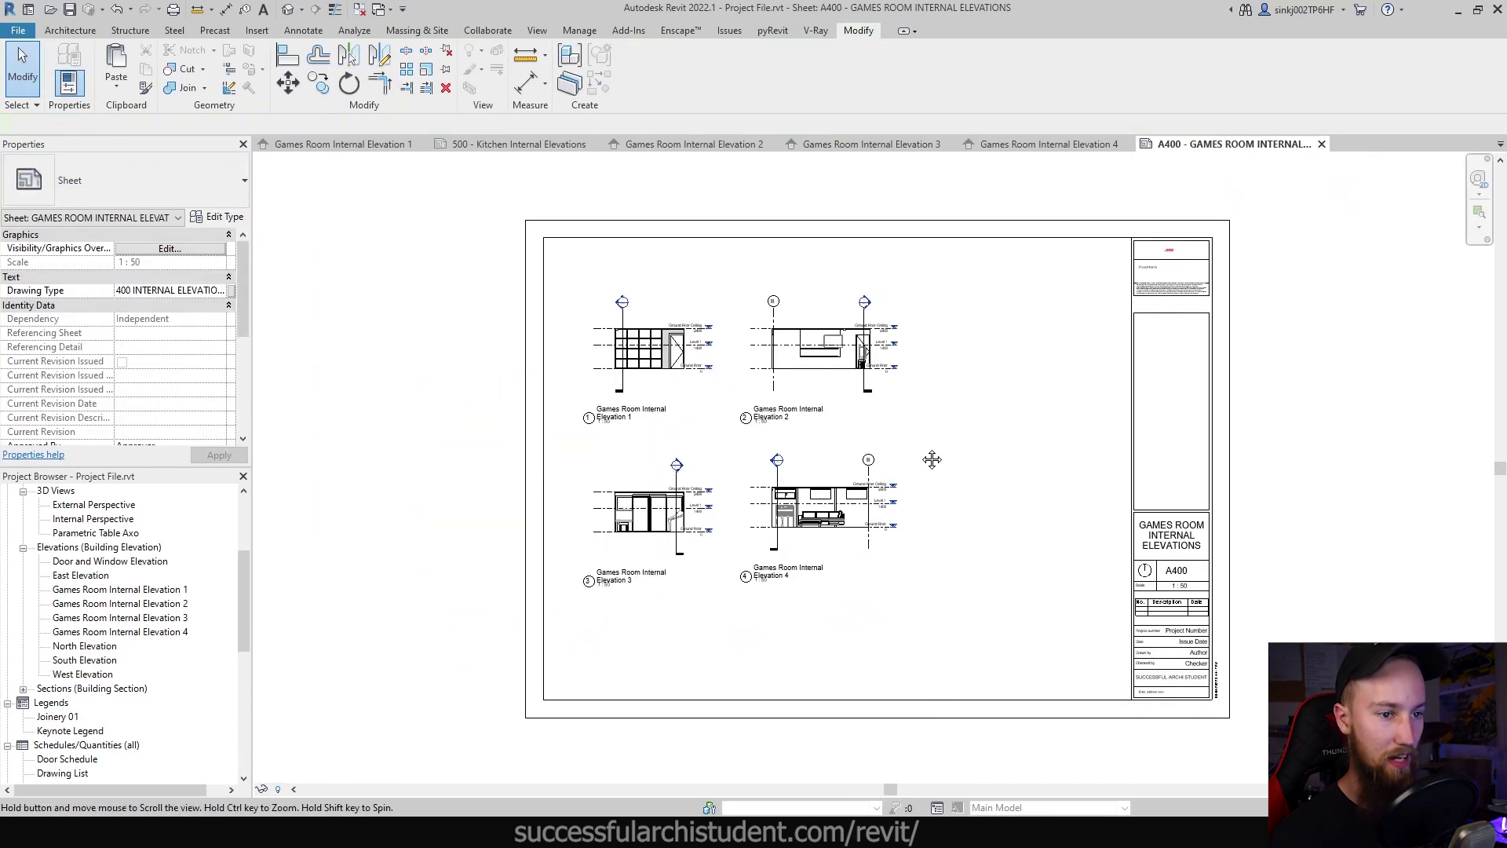
Set the view scale of all four Games Room elevation viewports to 1 : 20
scroll(1016, 452, "up", 1)
left_click(635, 348)
left_click(856, 337, "ctrl")
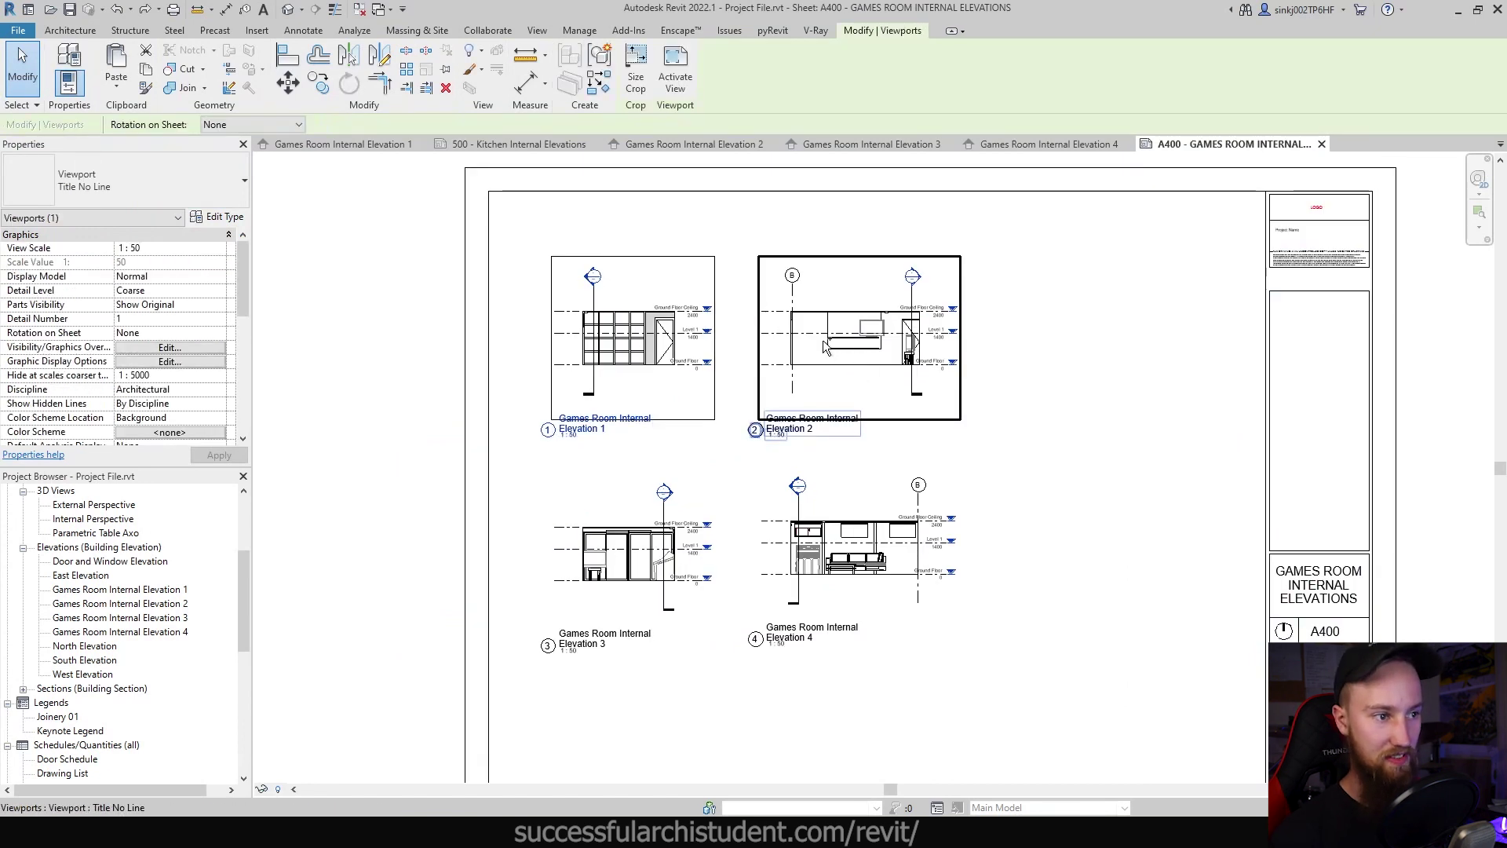
left_click(780, 518, "ctrl")
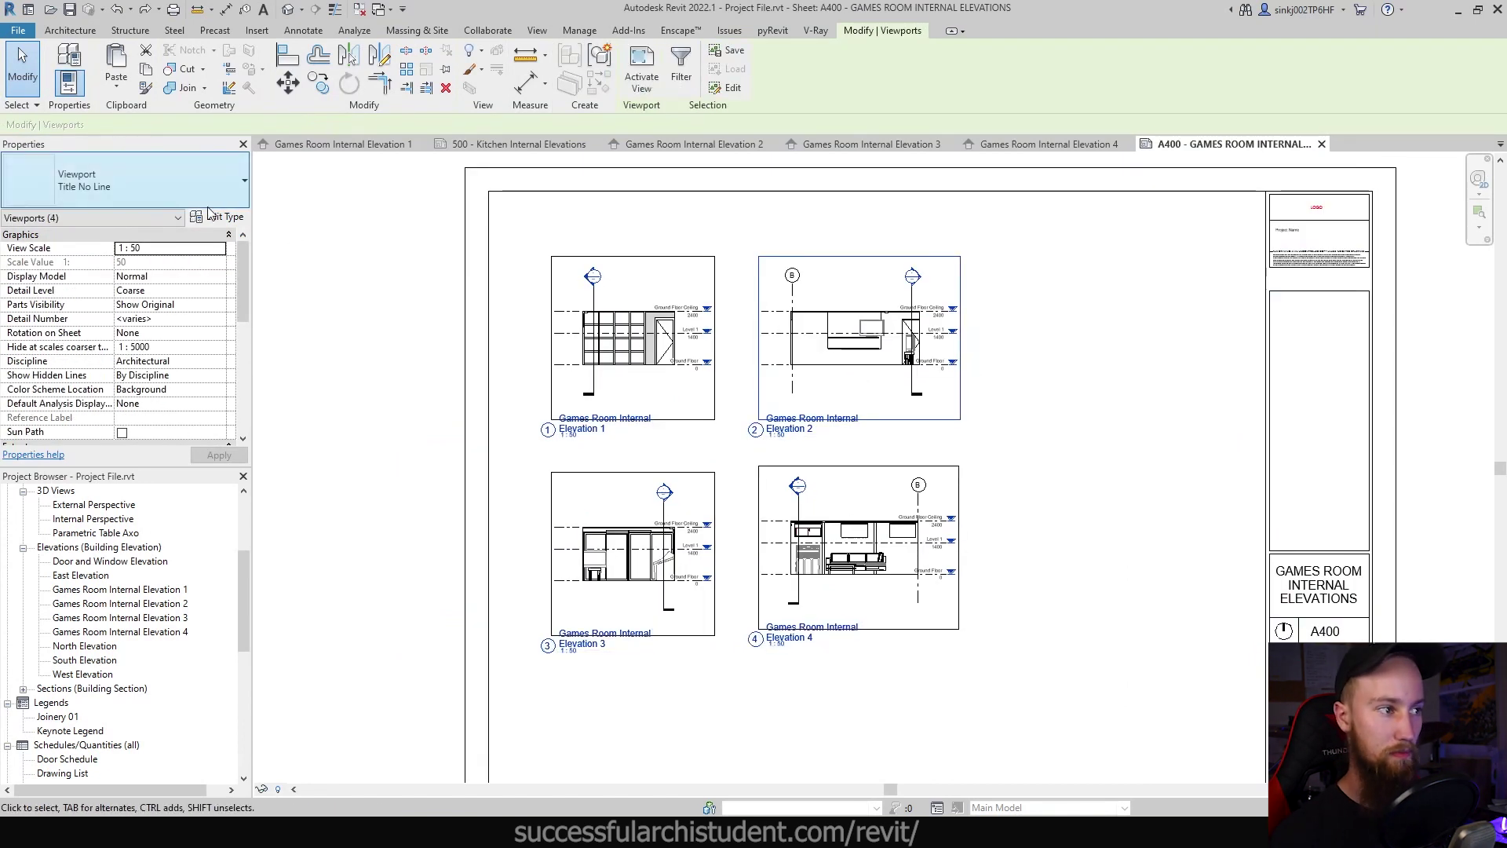
left_click(218, 248)
left_click(157, 297)
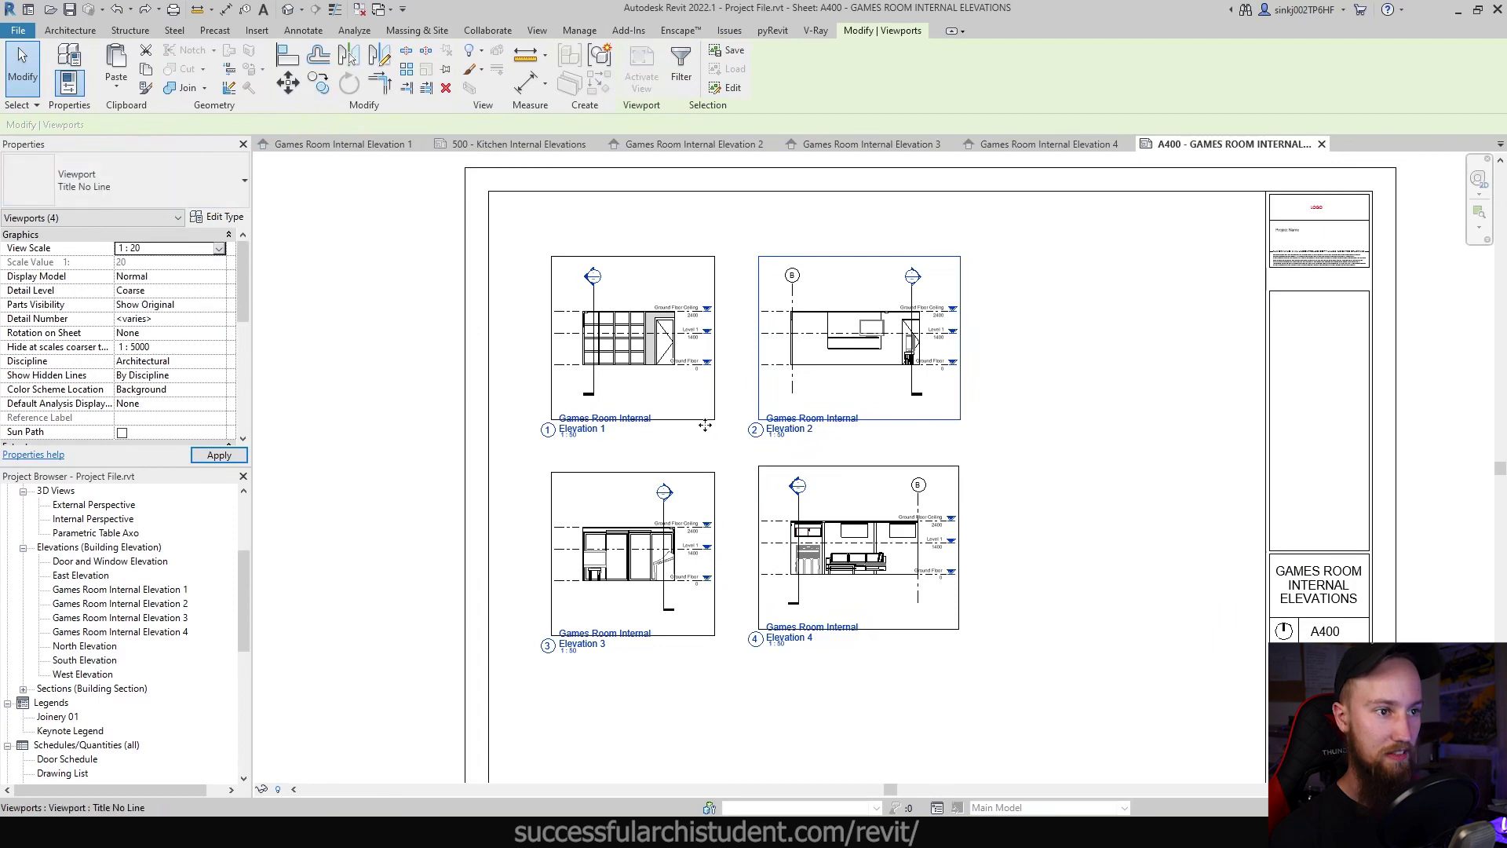
left_click(1044, 406)
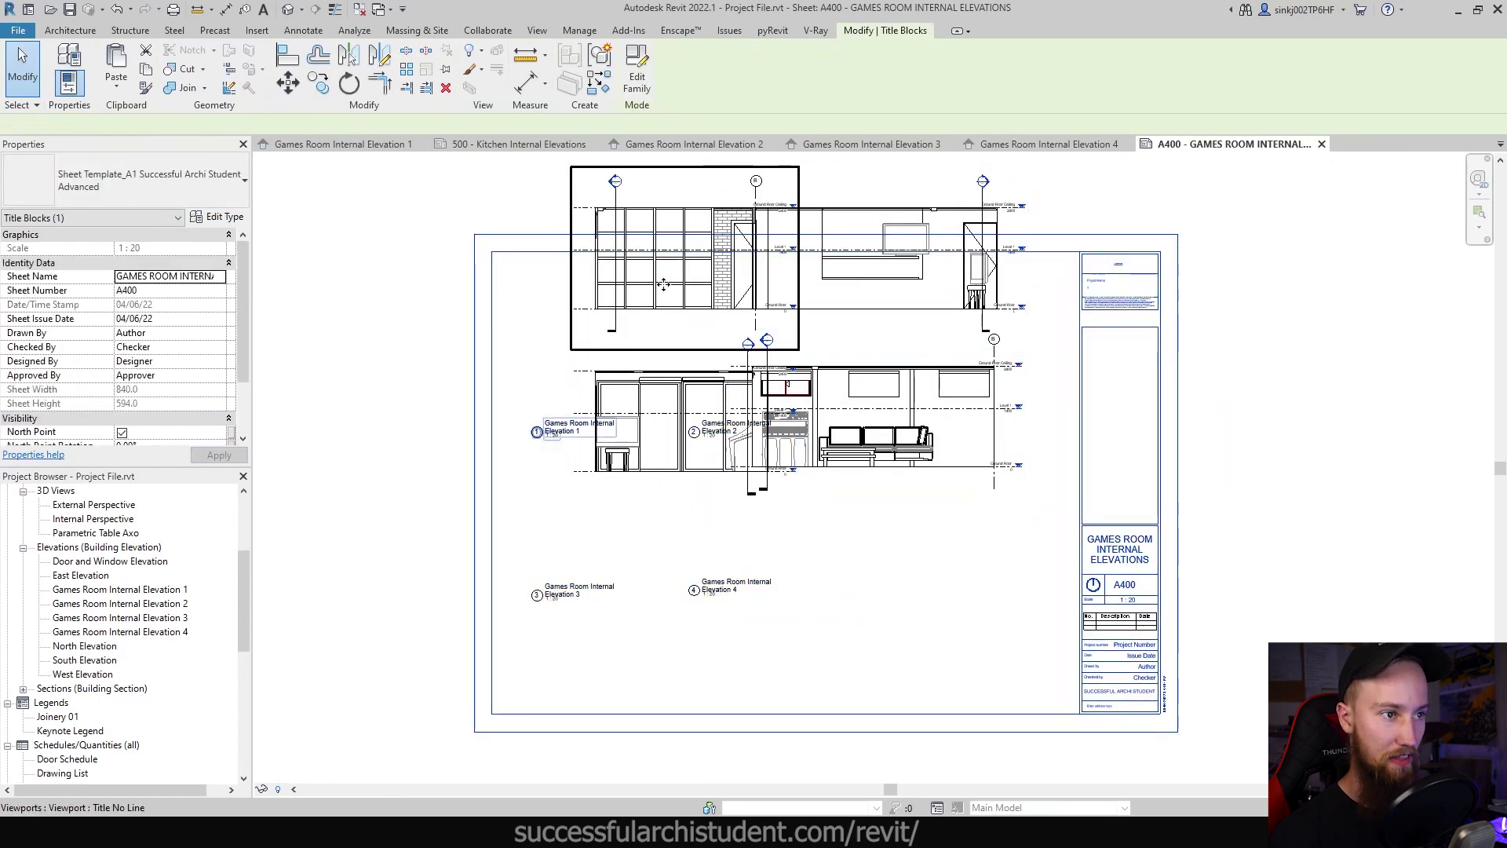
Arrange the four Games Room elevation viewports on the sheet, with elevations 1 and 2 in the upper row and 3 and 4 in the lower
left_click(691, 292)
left_click_drag(691, 292, 634, 391)
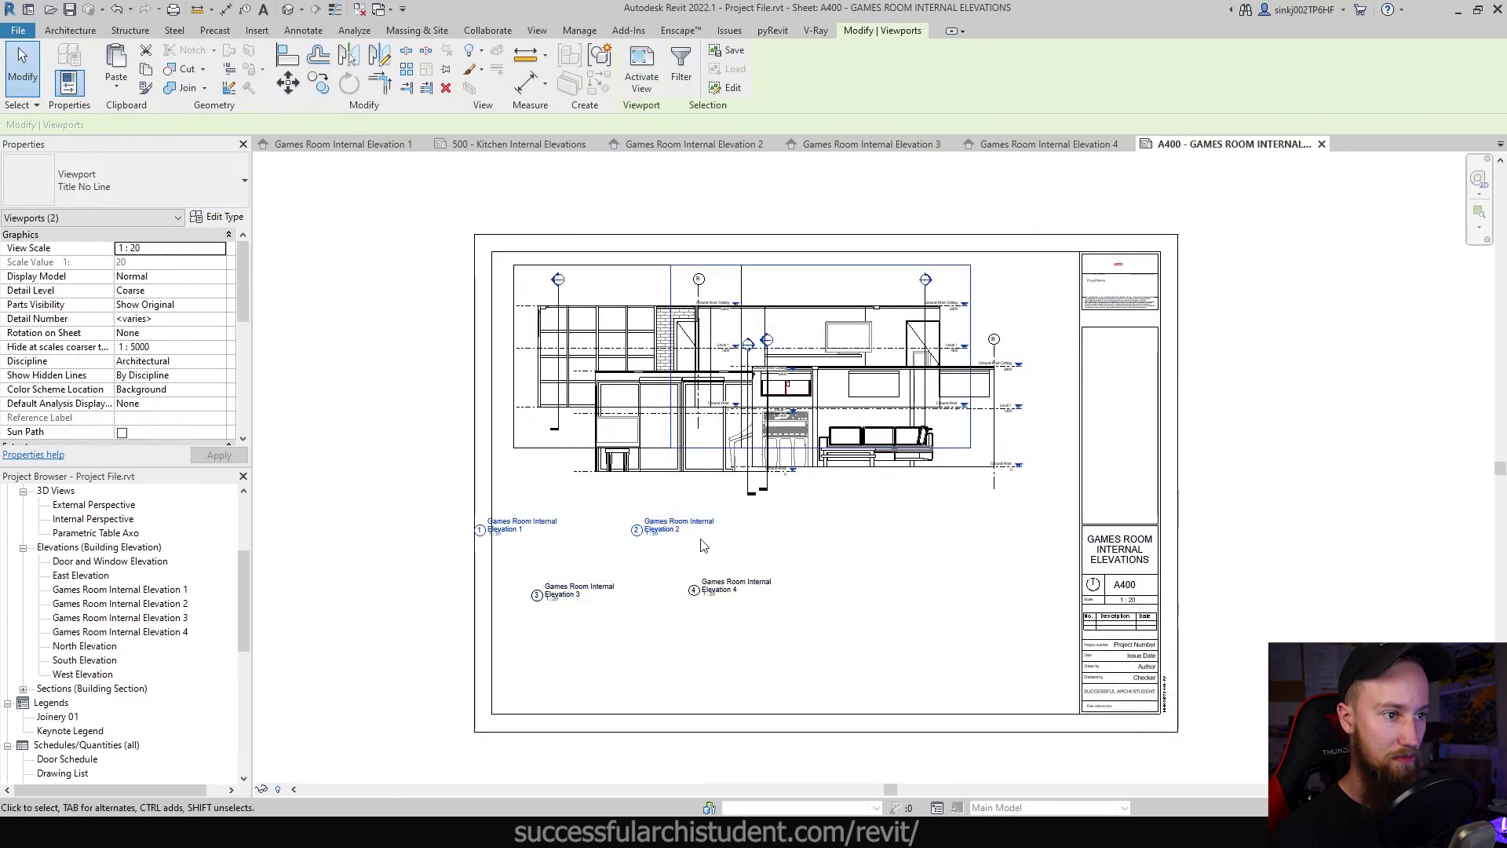
left_click(691, 472)
left_click_drag(690, 472, 649, 629)
left_click(890, 457)
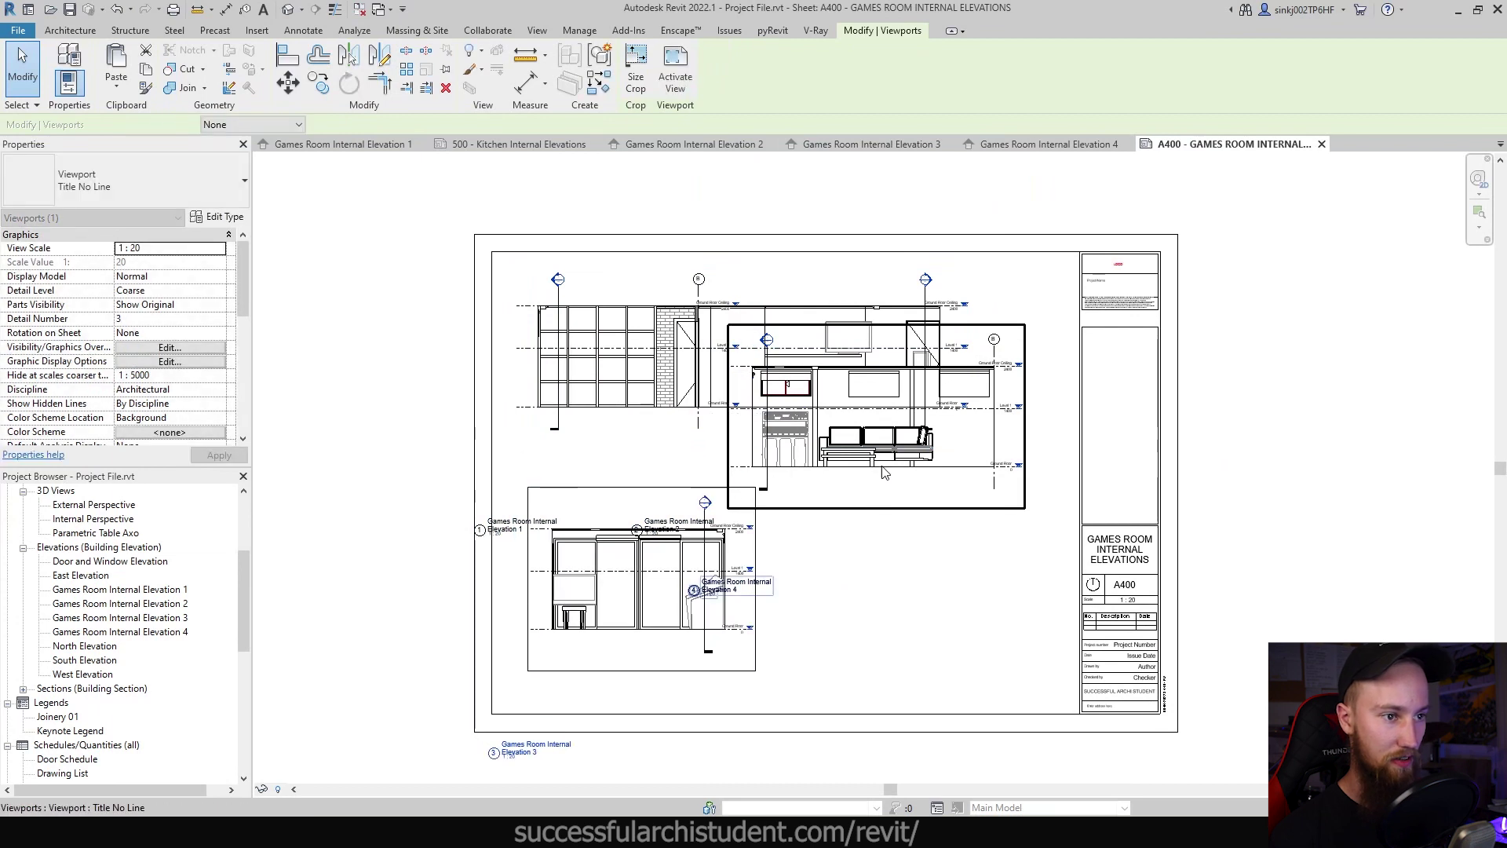
left_click_drag(891, 458, 930, 624)
left_click(864, 456)
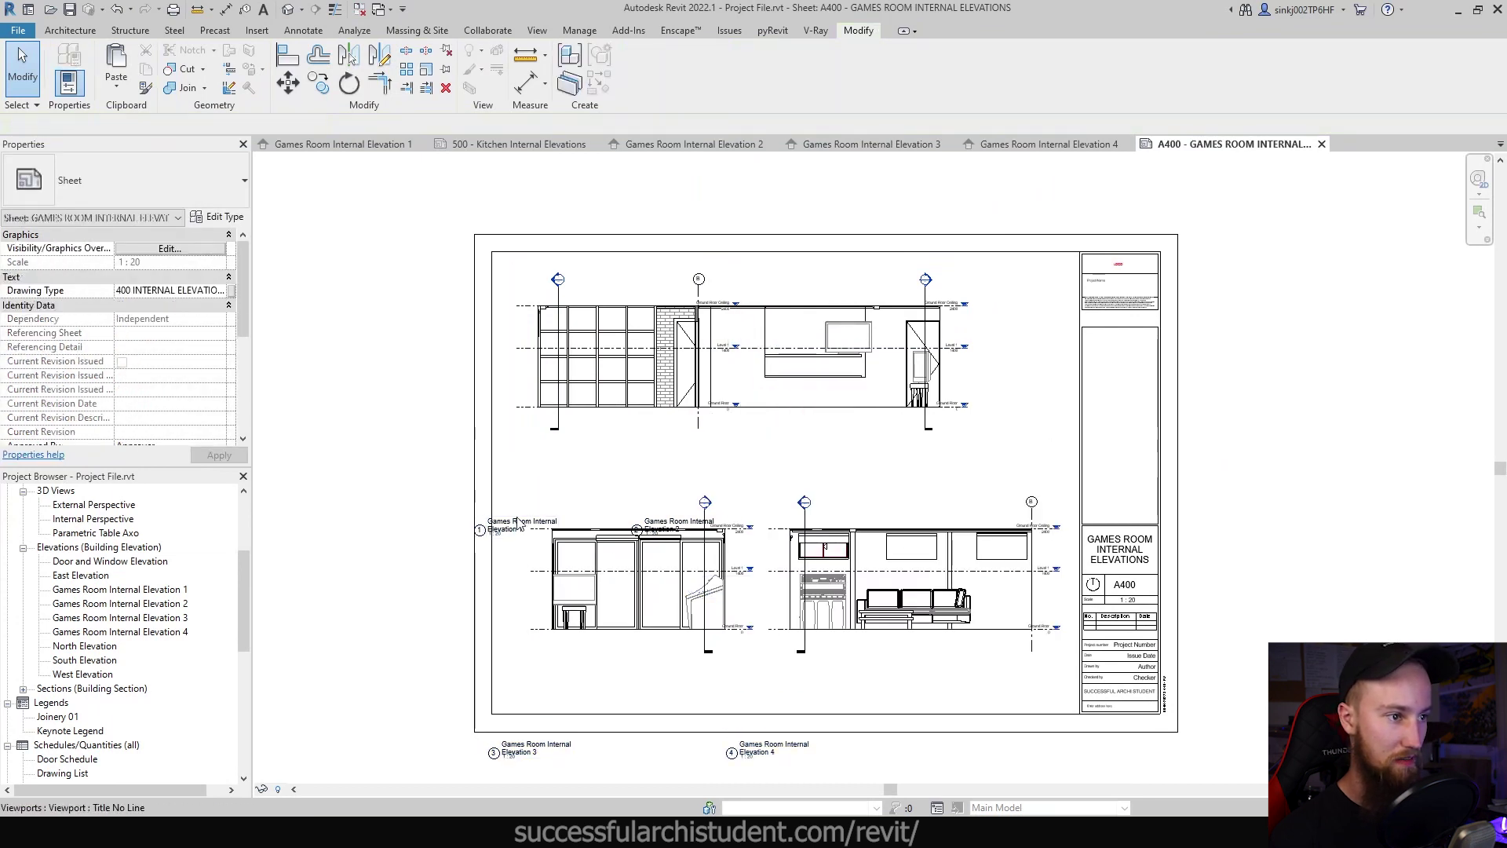
Move the view titles of Games Room Internal Elevations 1 and 2 directly beneath their drawings on the sheet
left_click(518, 524)
left_click_drag(518, 524, 581, 441)
left_click(677, 524)
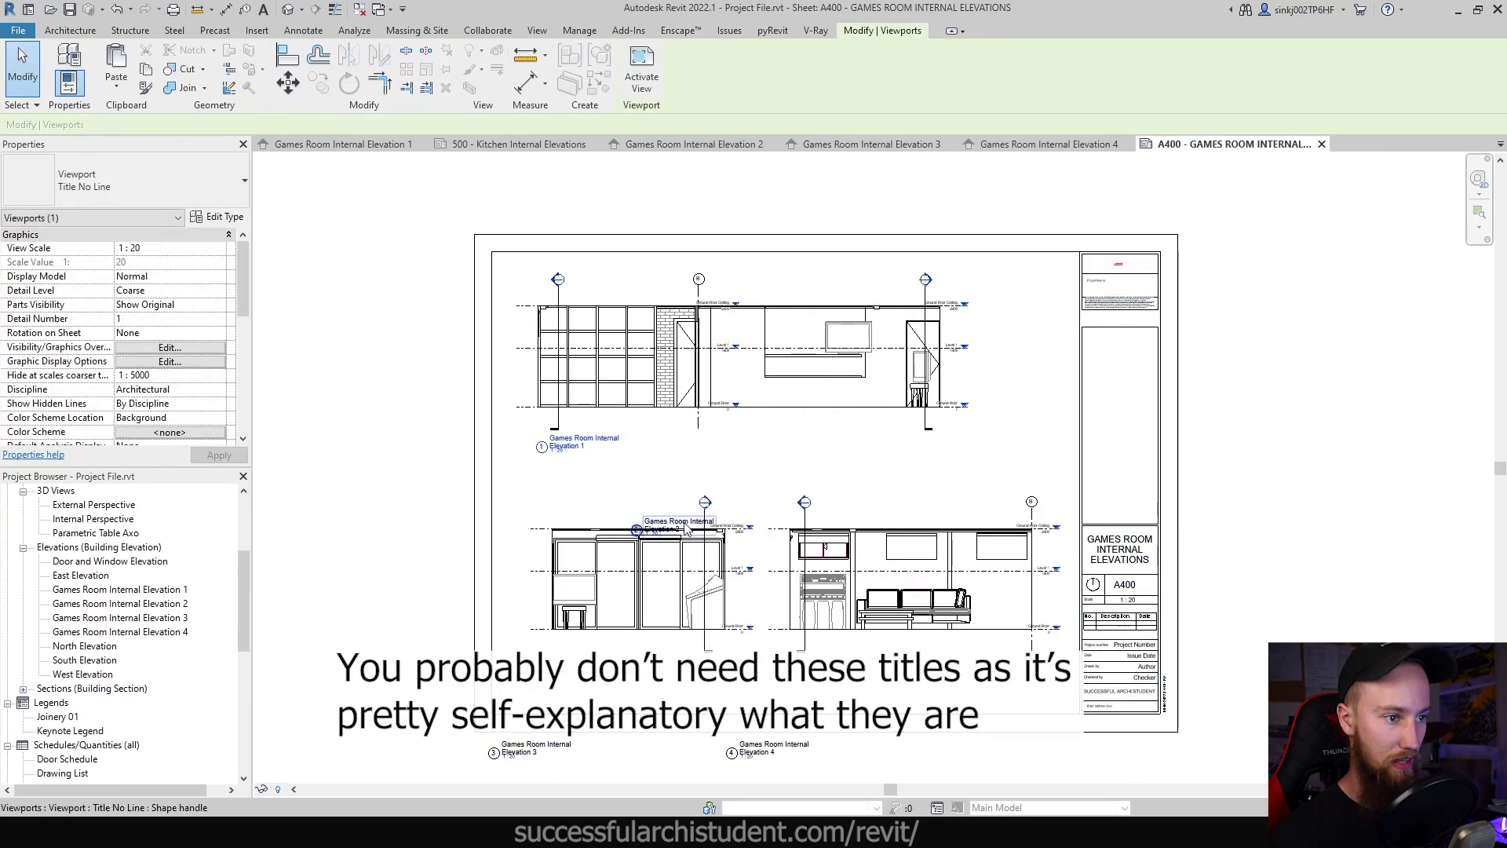
left_click_drag(678, 524, 774, 443)
Nudge the Games Room Internal Elevation 2 viewport slightly down the sheet to line it up with Elevation 1
scroll(781, 414, "up", 3)
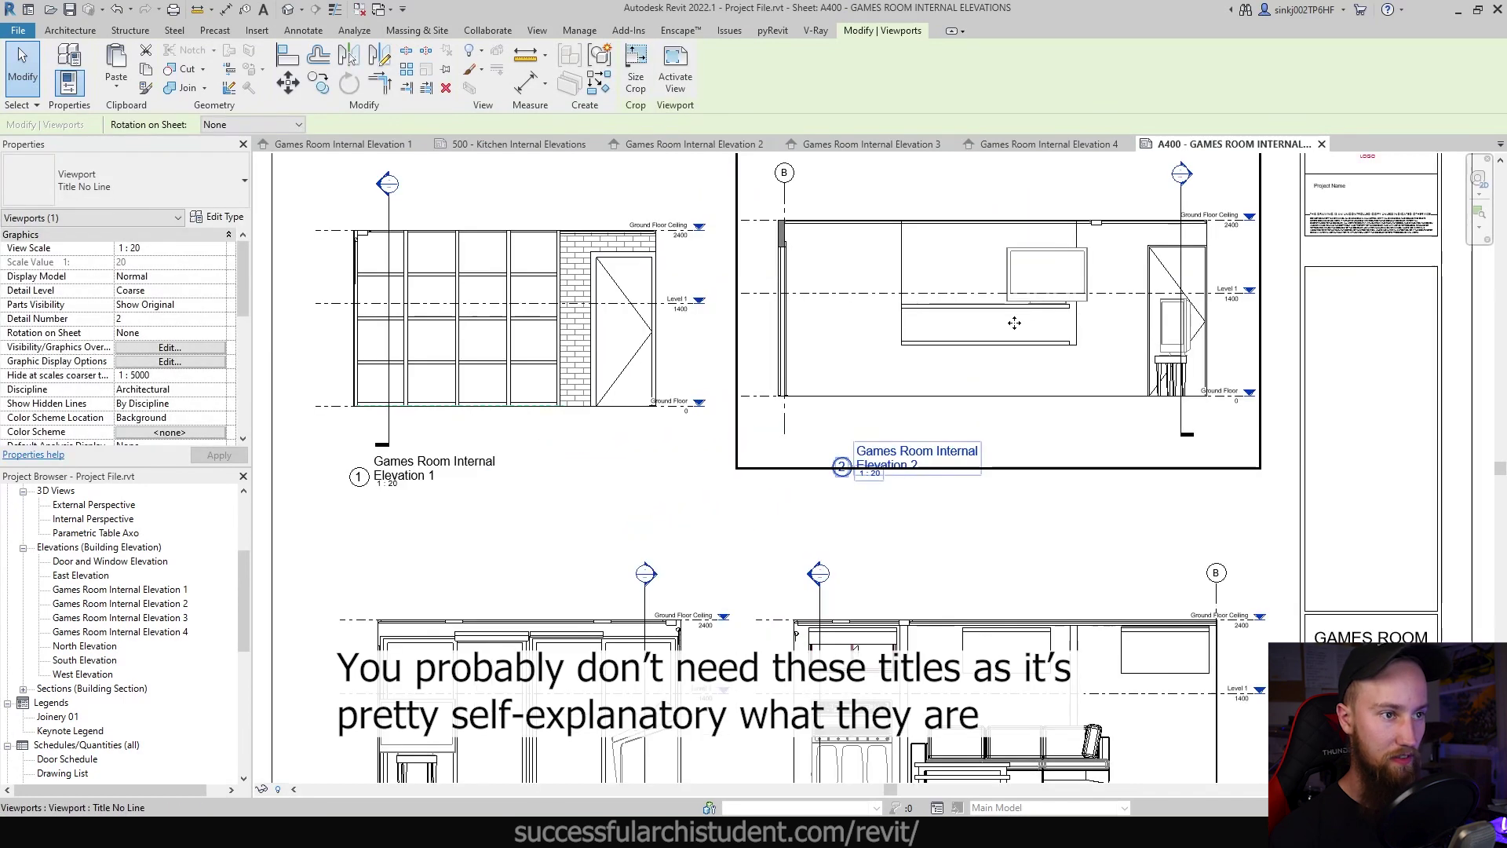
key("Down")
key("Down")
key("Down")
key("Down")
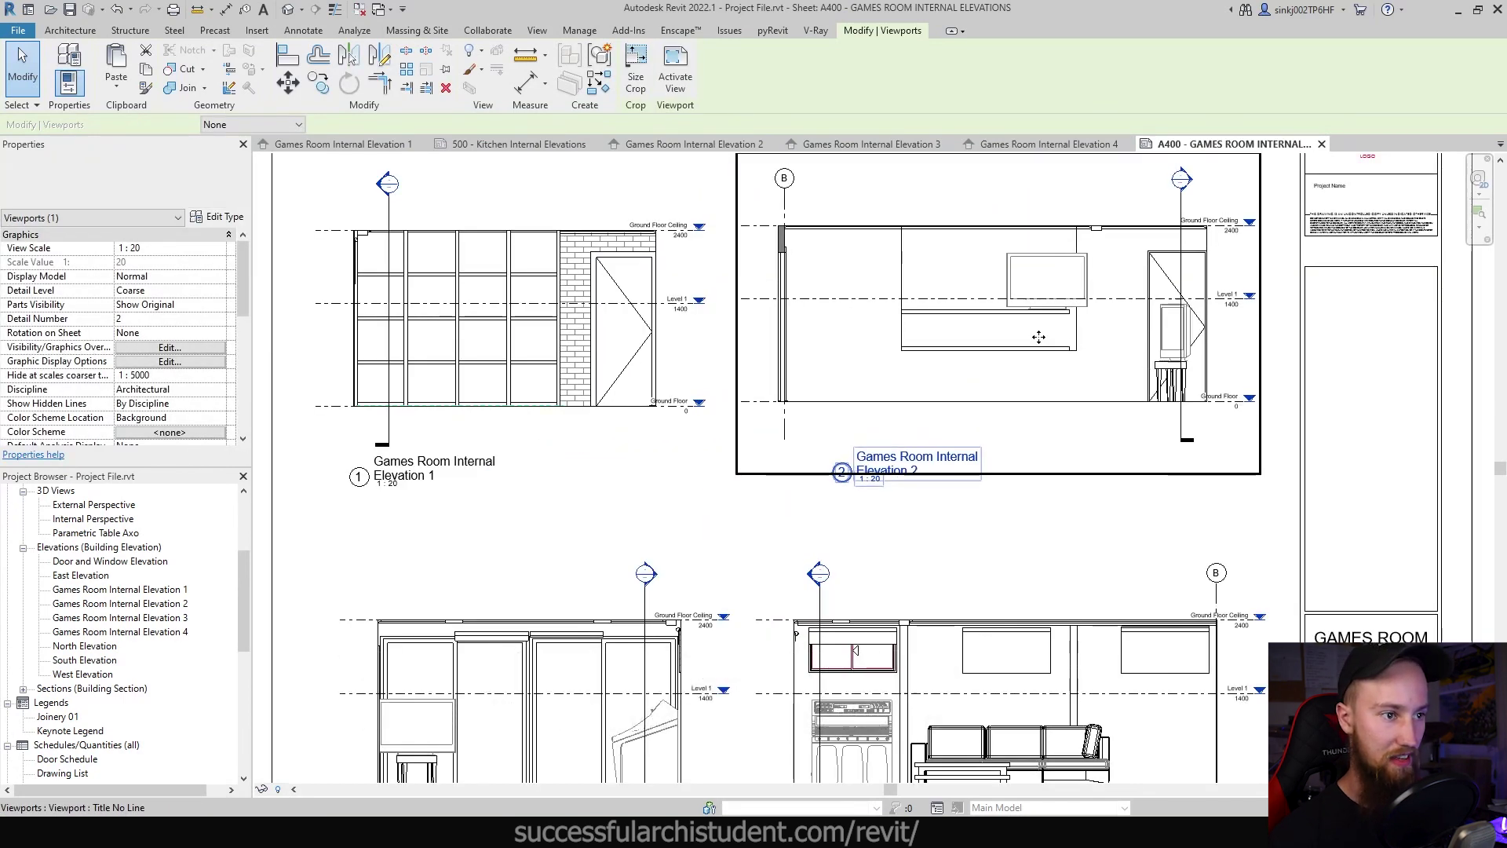
key("Escape")
scroll(706, 353, "down", 2)
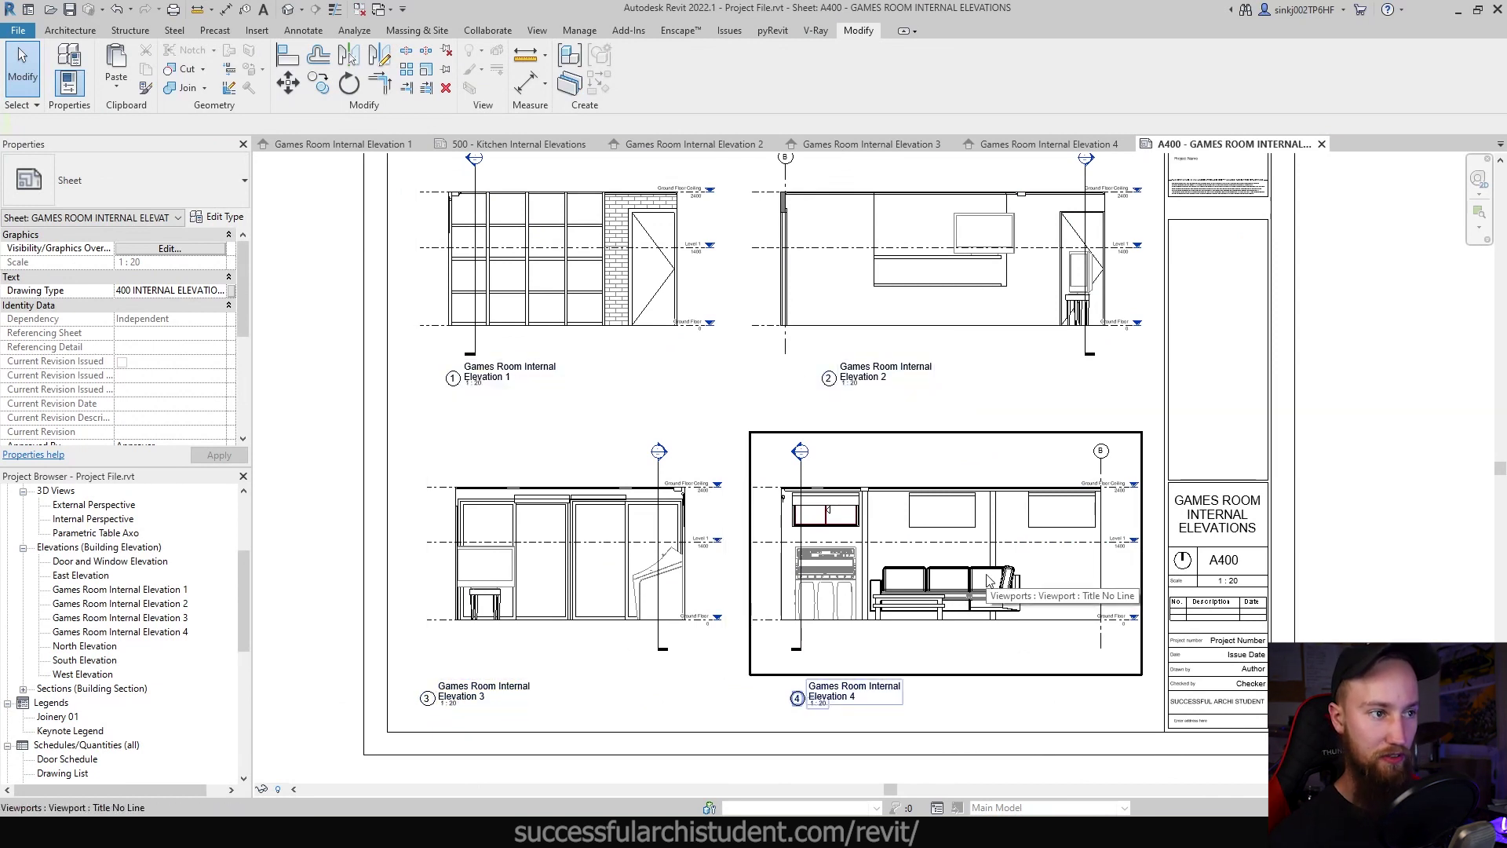
scroll(987, 580, "down", 1)
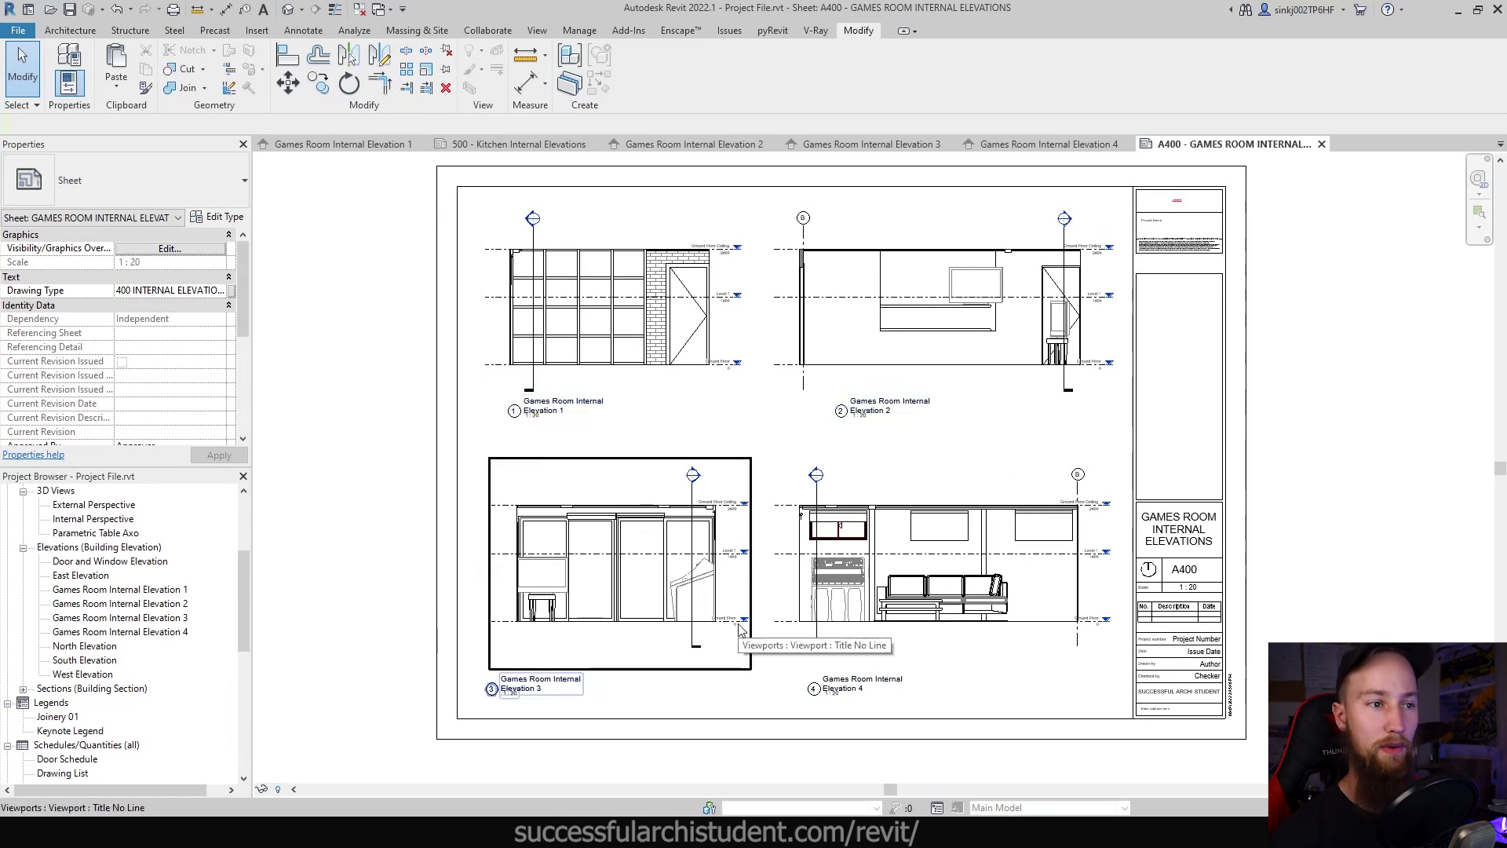
double_click(581, 328)
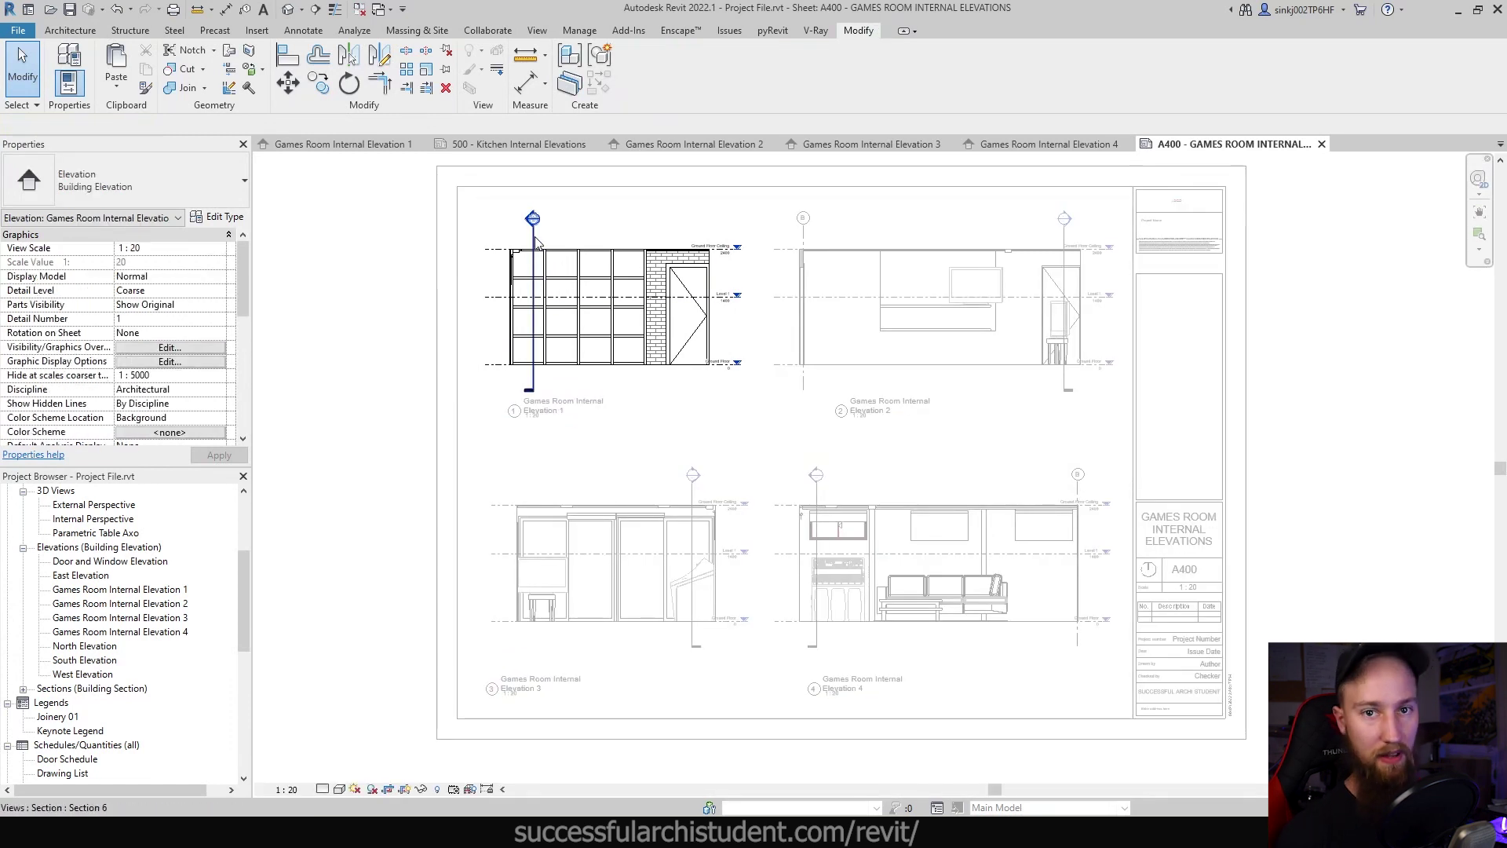
double_click(371, 418)
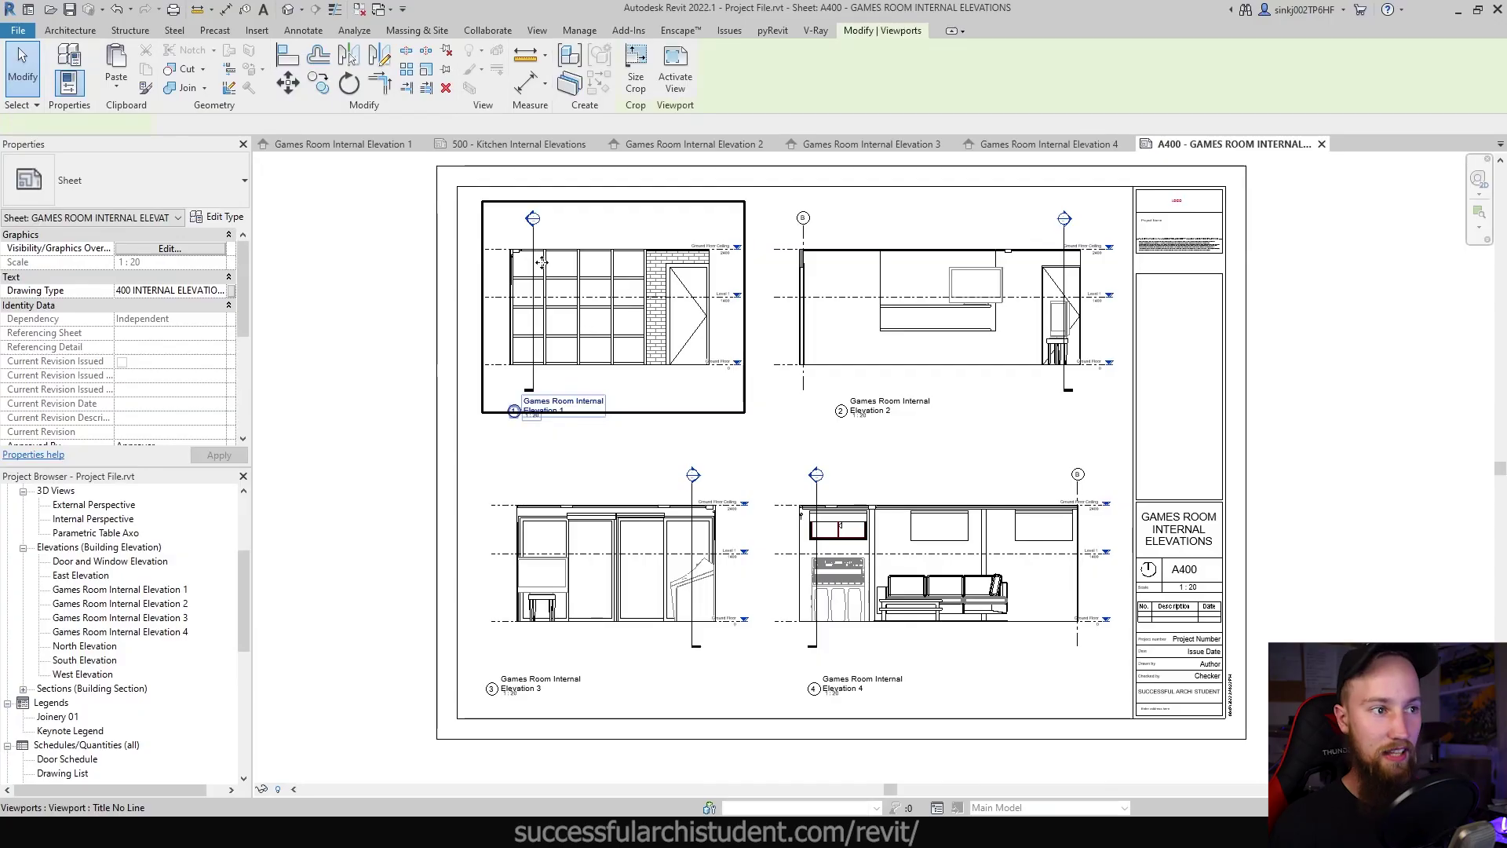
Assign the Architectural Elevation view template to the Games Room Internal Elevation 1 viewport
left_click(588, 322)
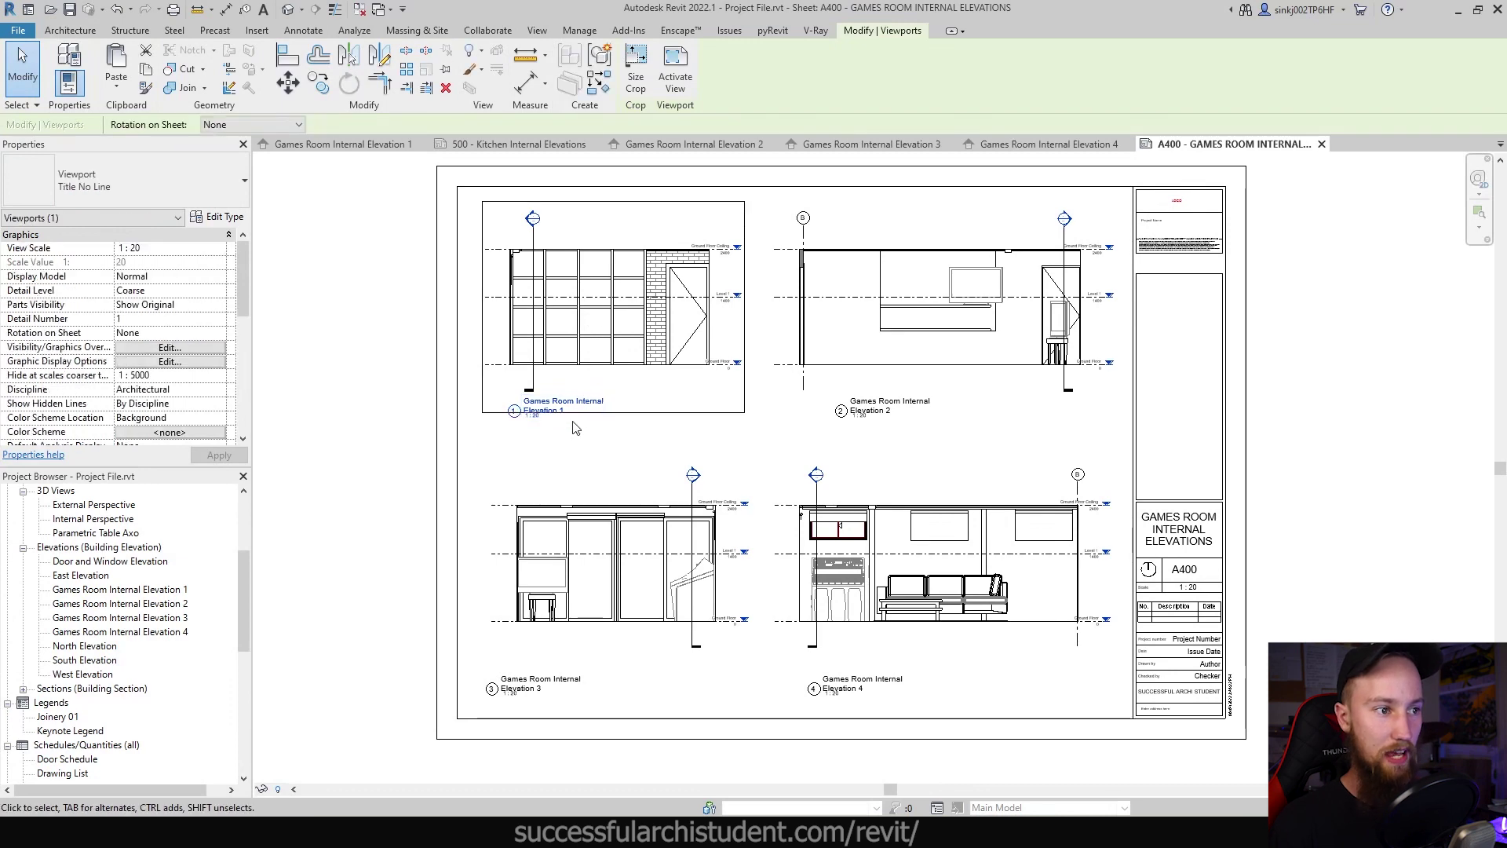
left_click_drag(248, 280, 245, 336)
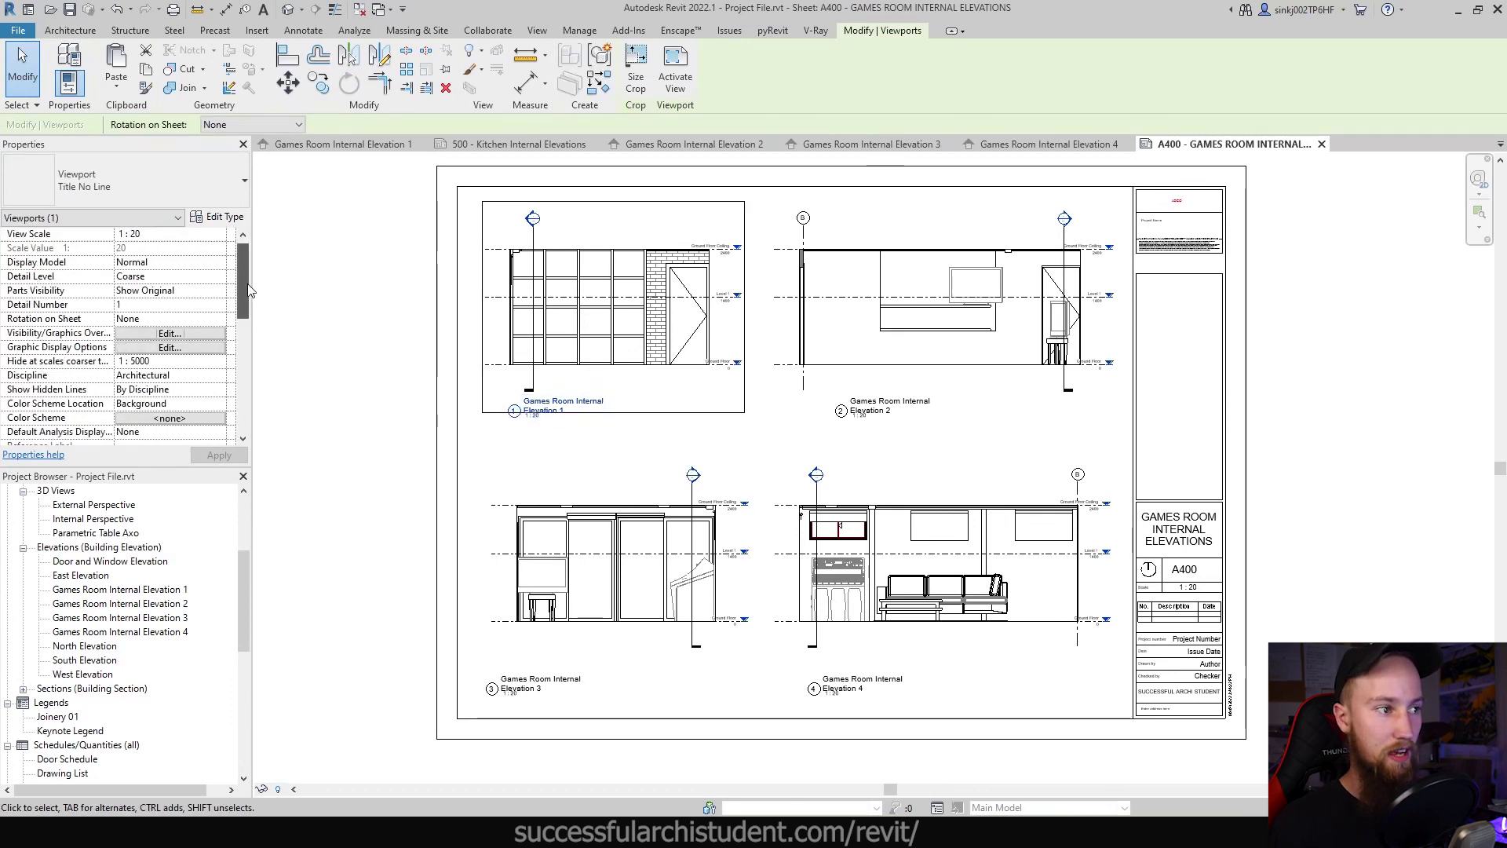
left_click_drag(400, 363, 389, 439)
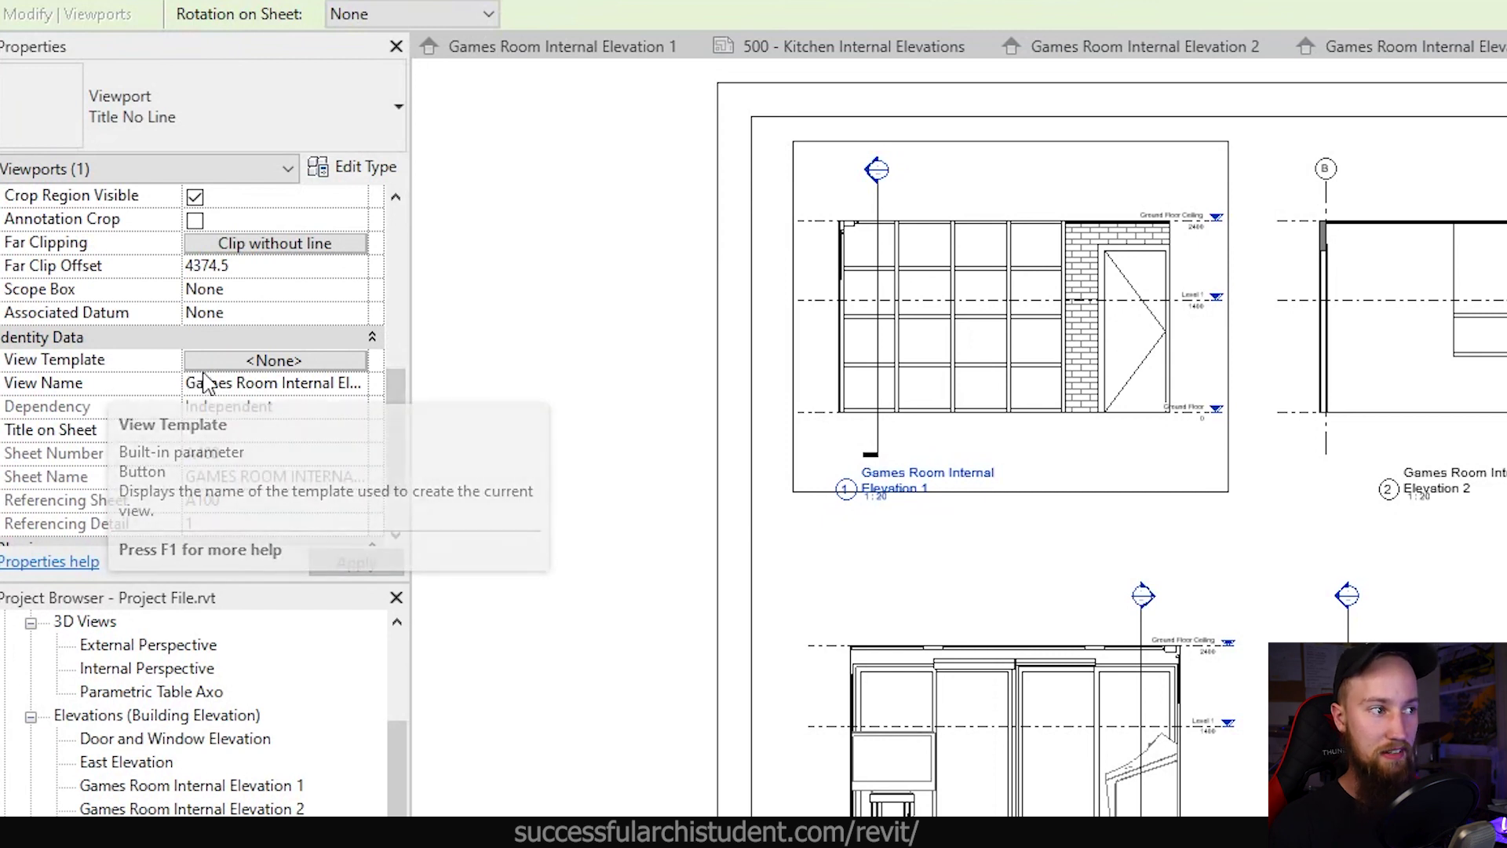
left_click(286, 362)
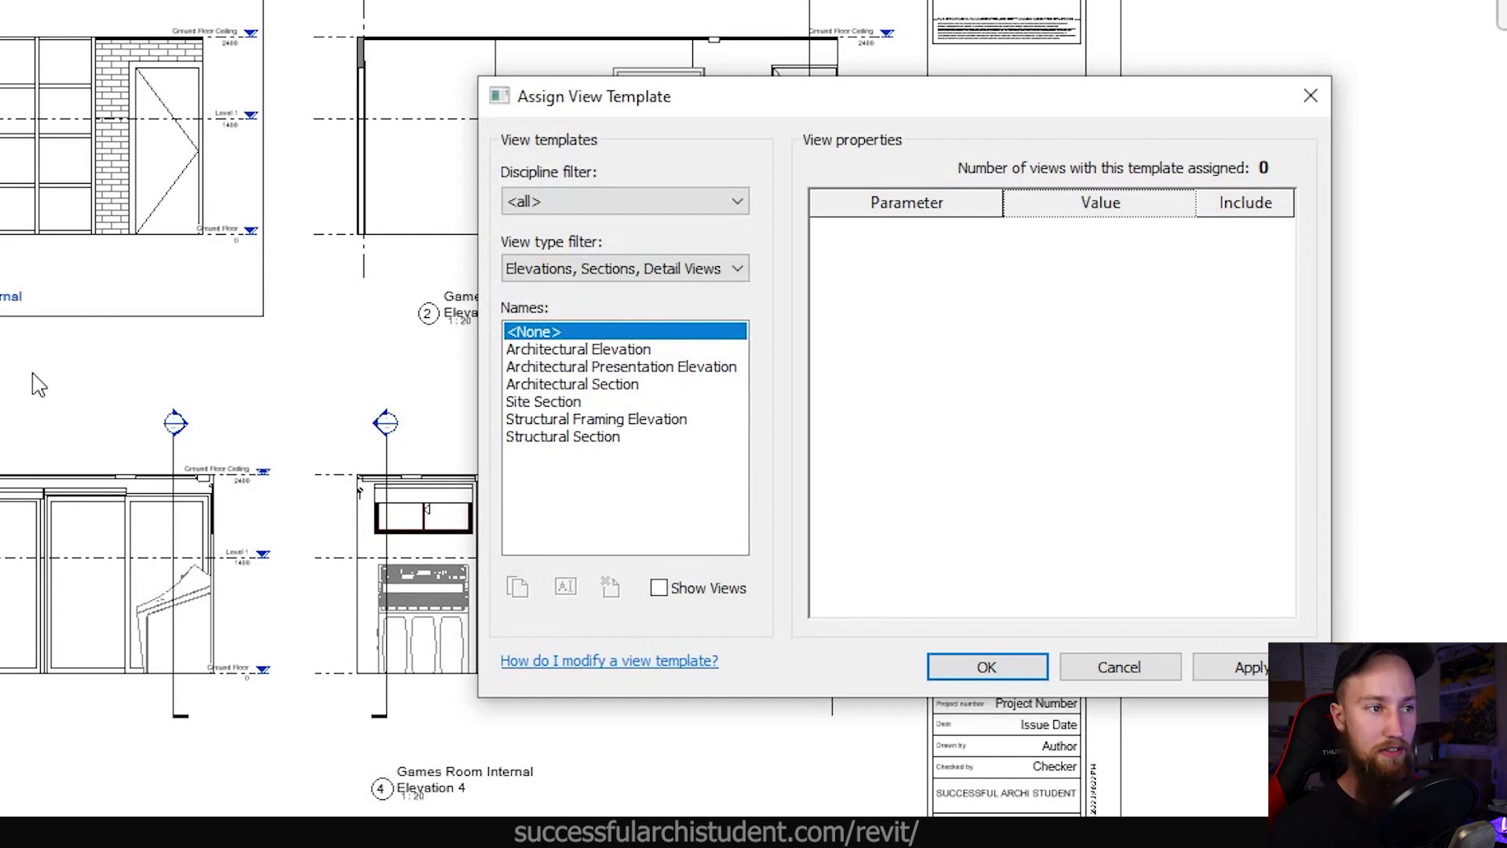
left_click(571, 351)
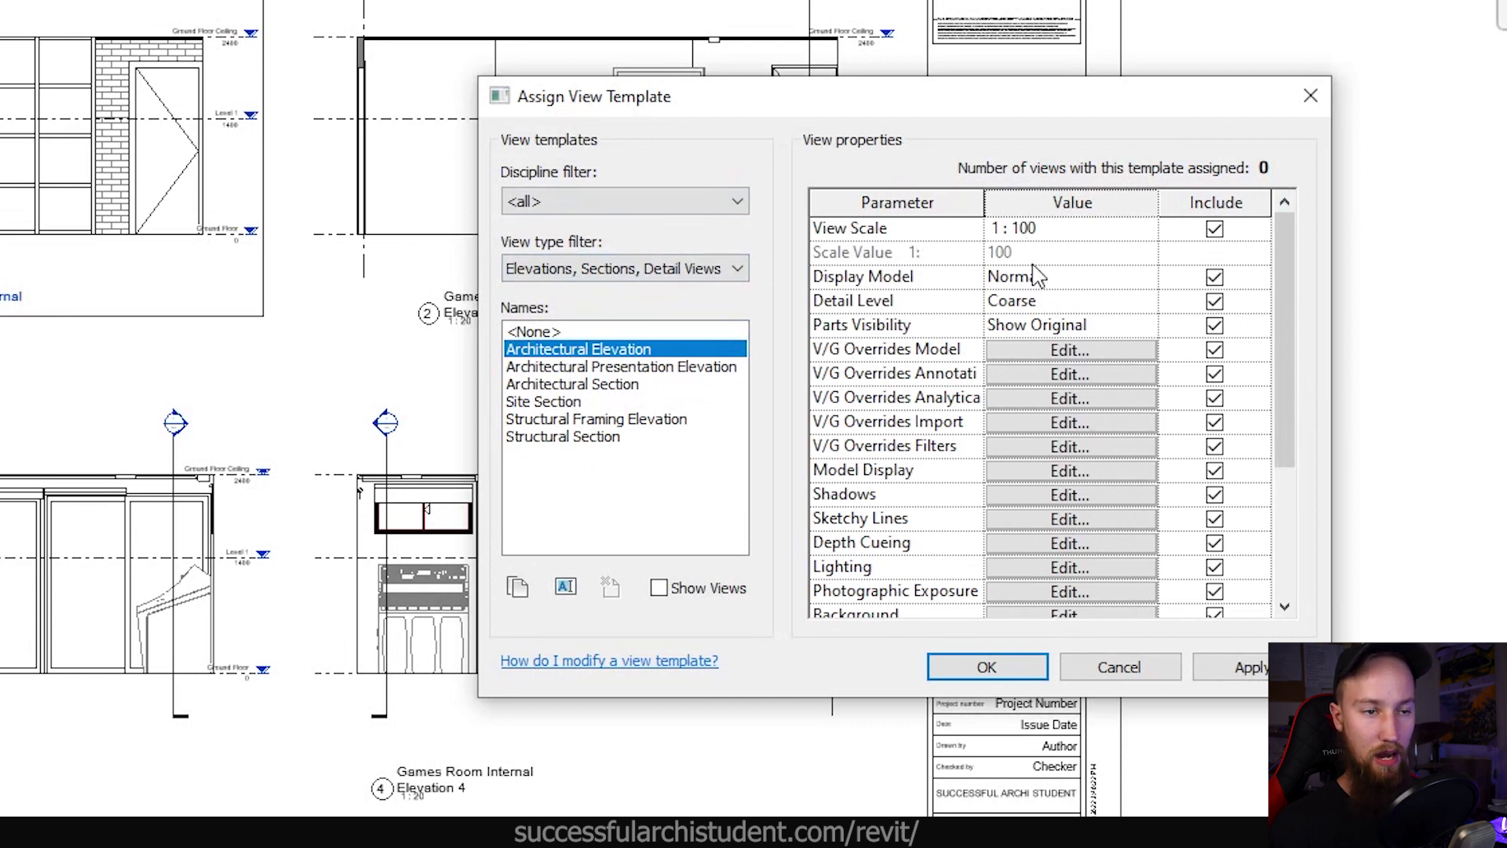
scroll(1095, 522, "down", 3)
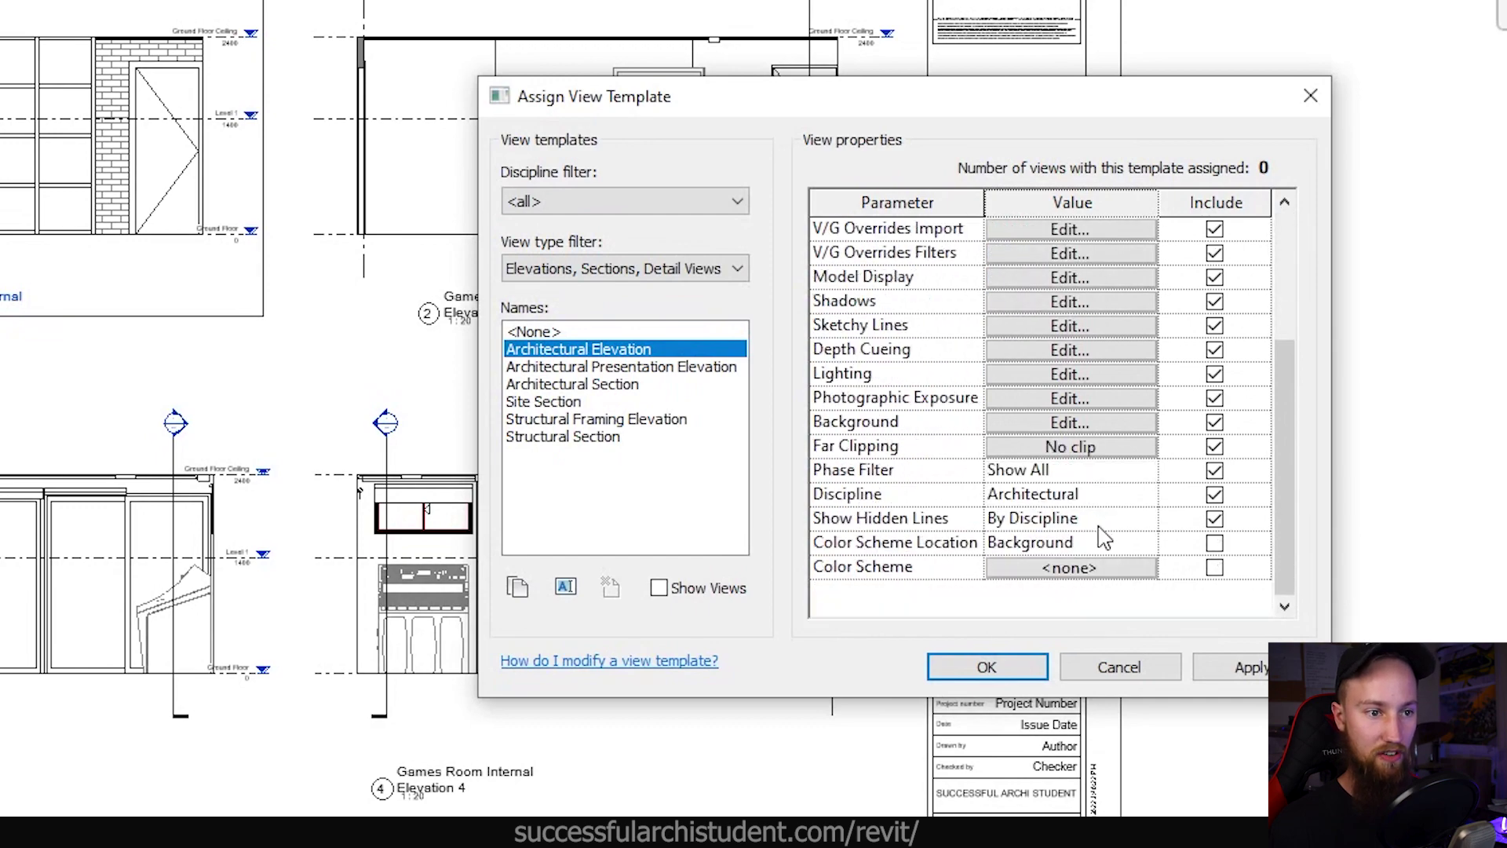
scroll(1104, 540, "up", 3)
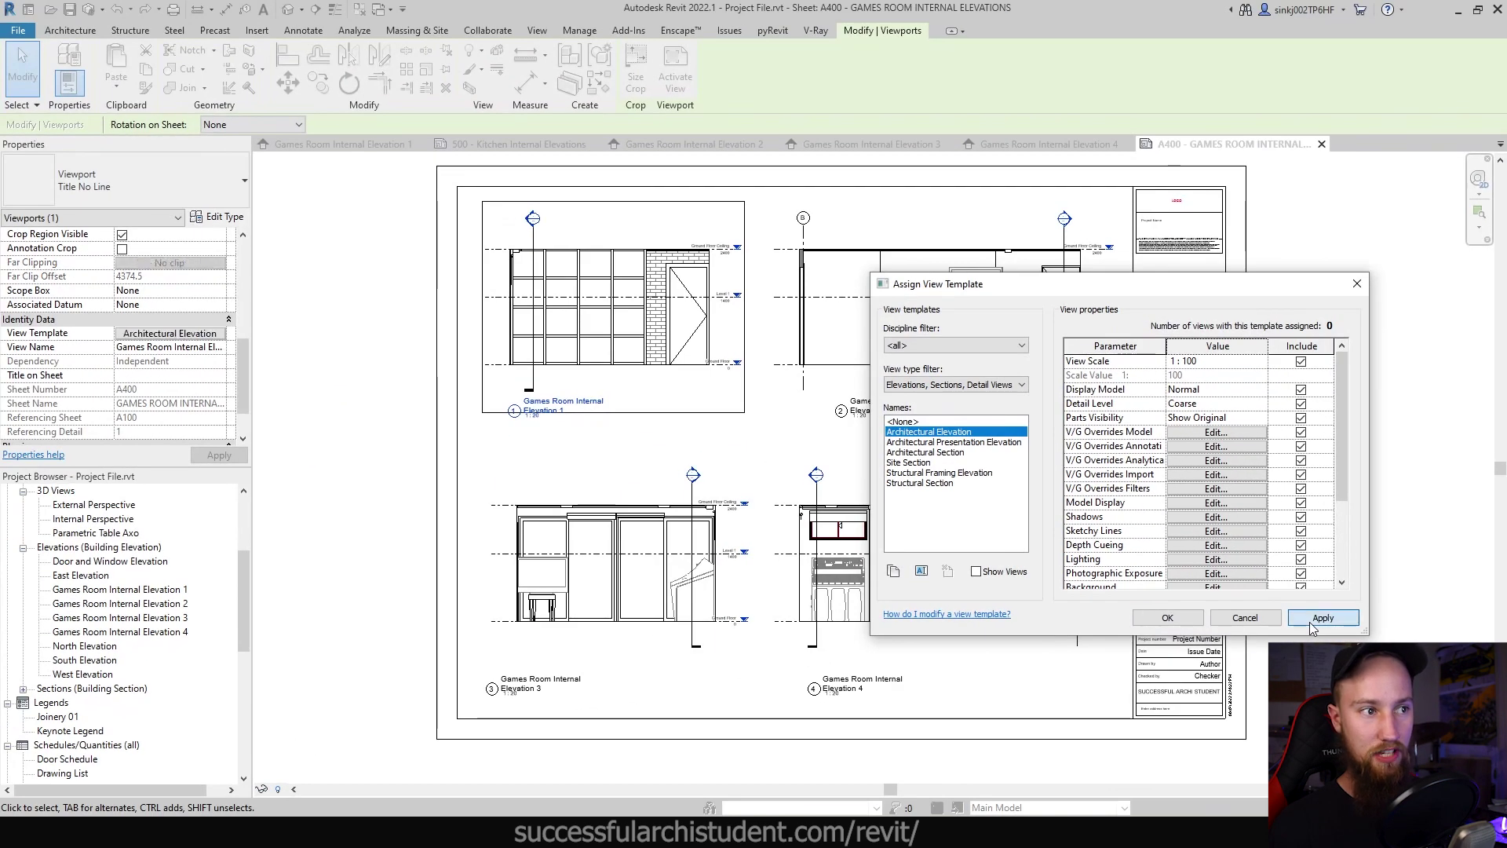
left_click(1235, 683)
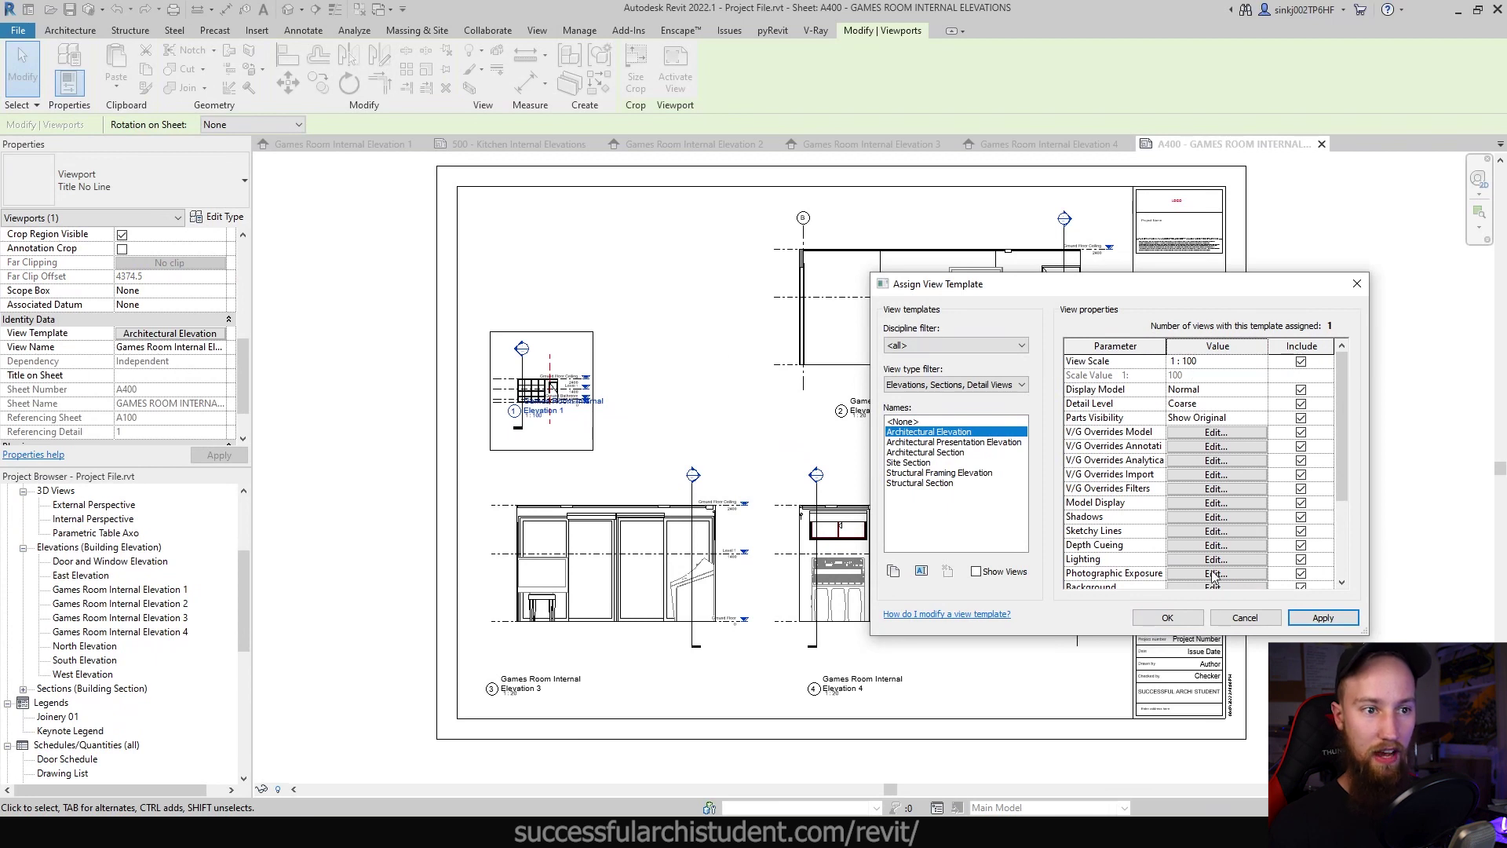
left_click(940, 428)
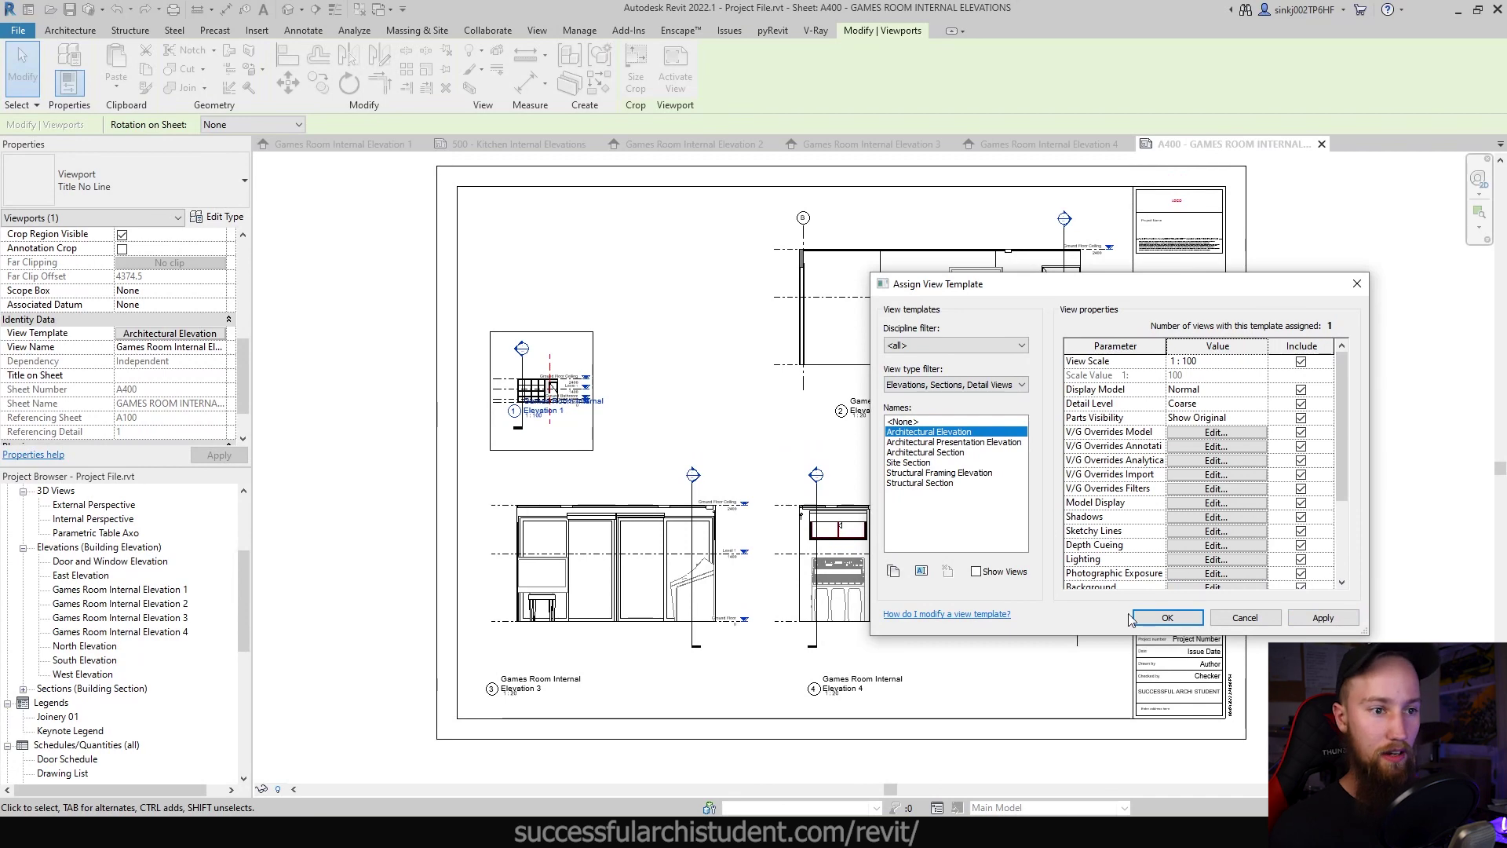
left_click(1167, 618)
Inspect Elevation 1 on the sheet and review the detail level options and other settings of its Architectural Elevation template
scroll(471, 407, "up", 6)
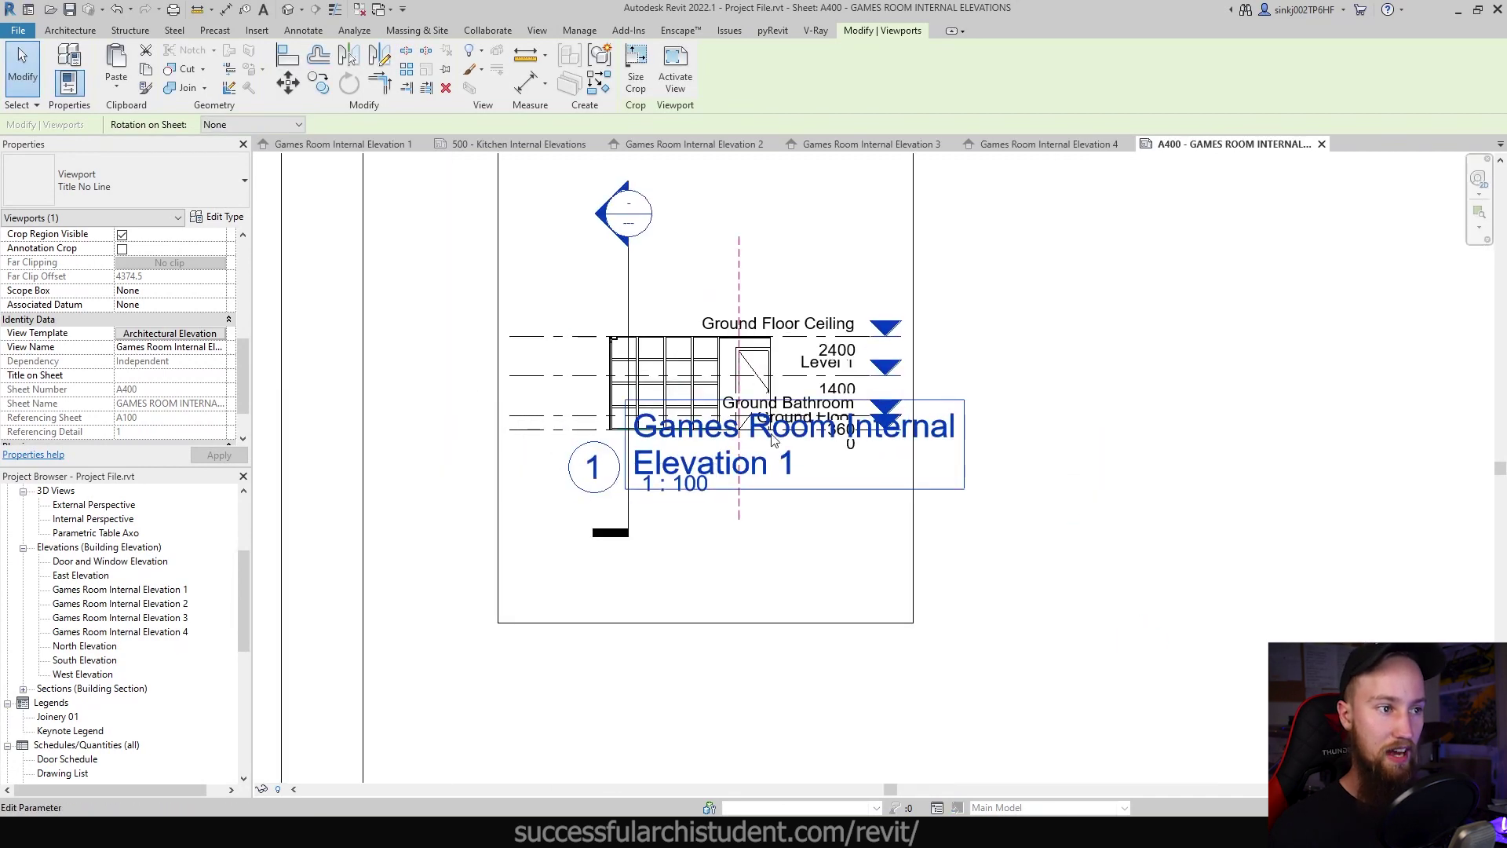
scroll(683, 424, "down", 2)
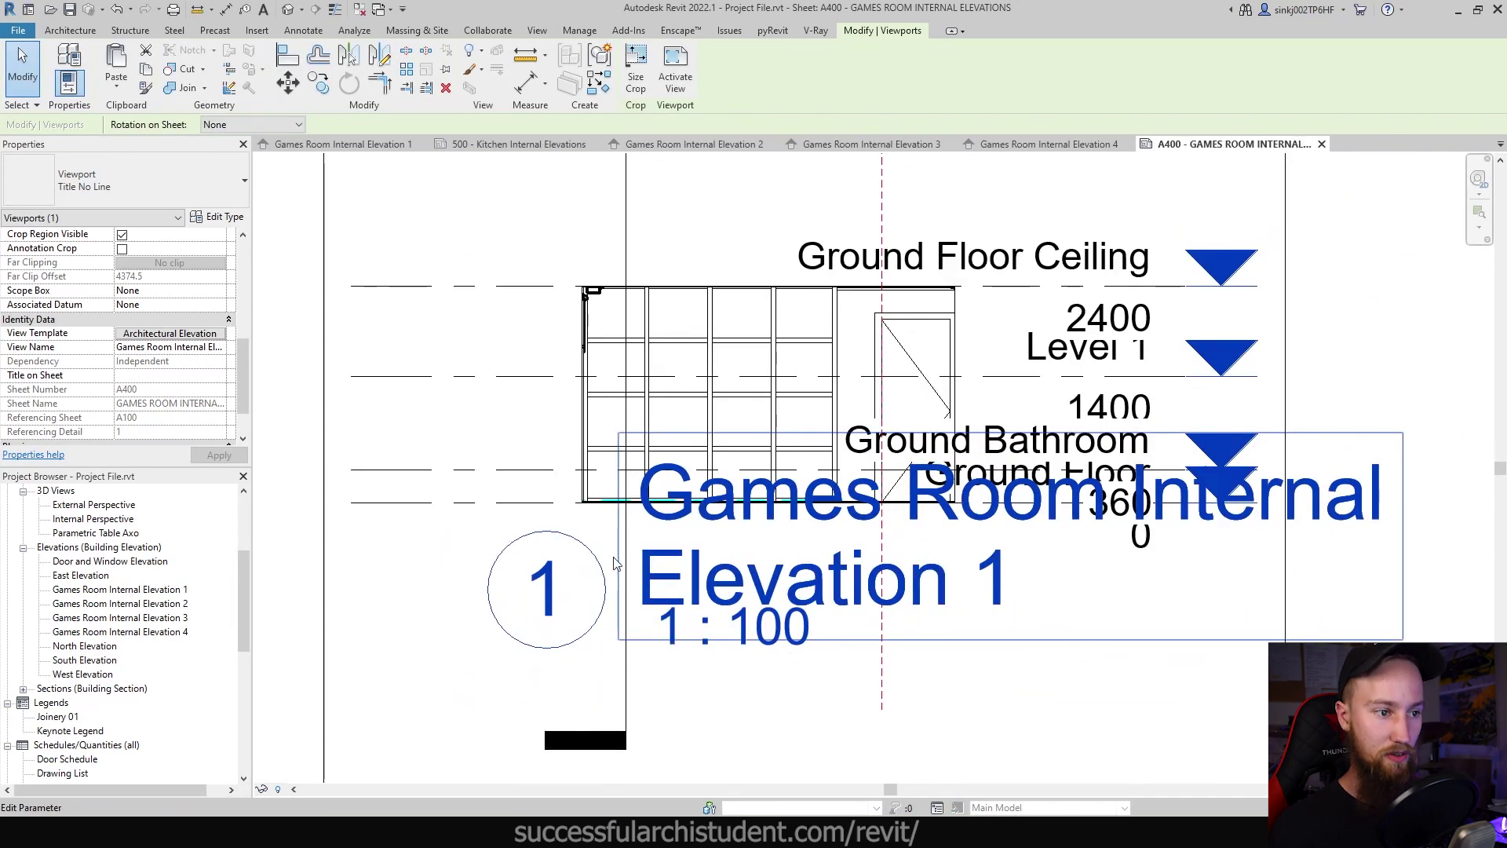
left_click(196, 336)
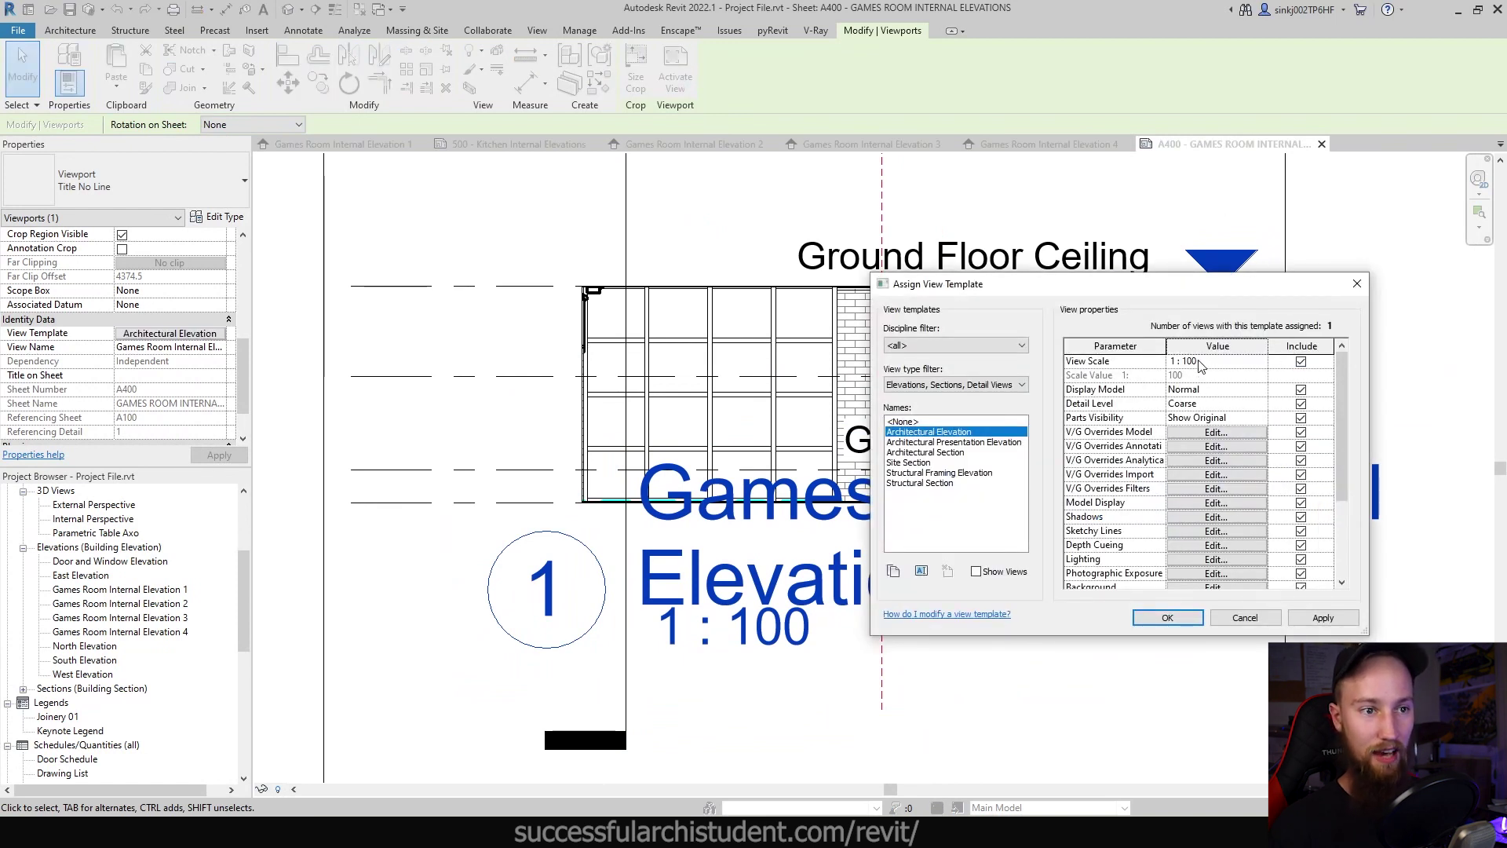
left_click(1165, 404)
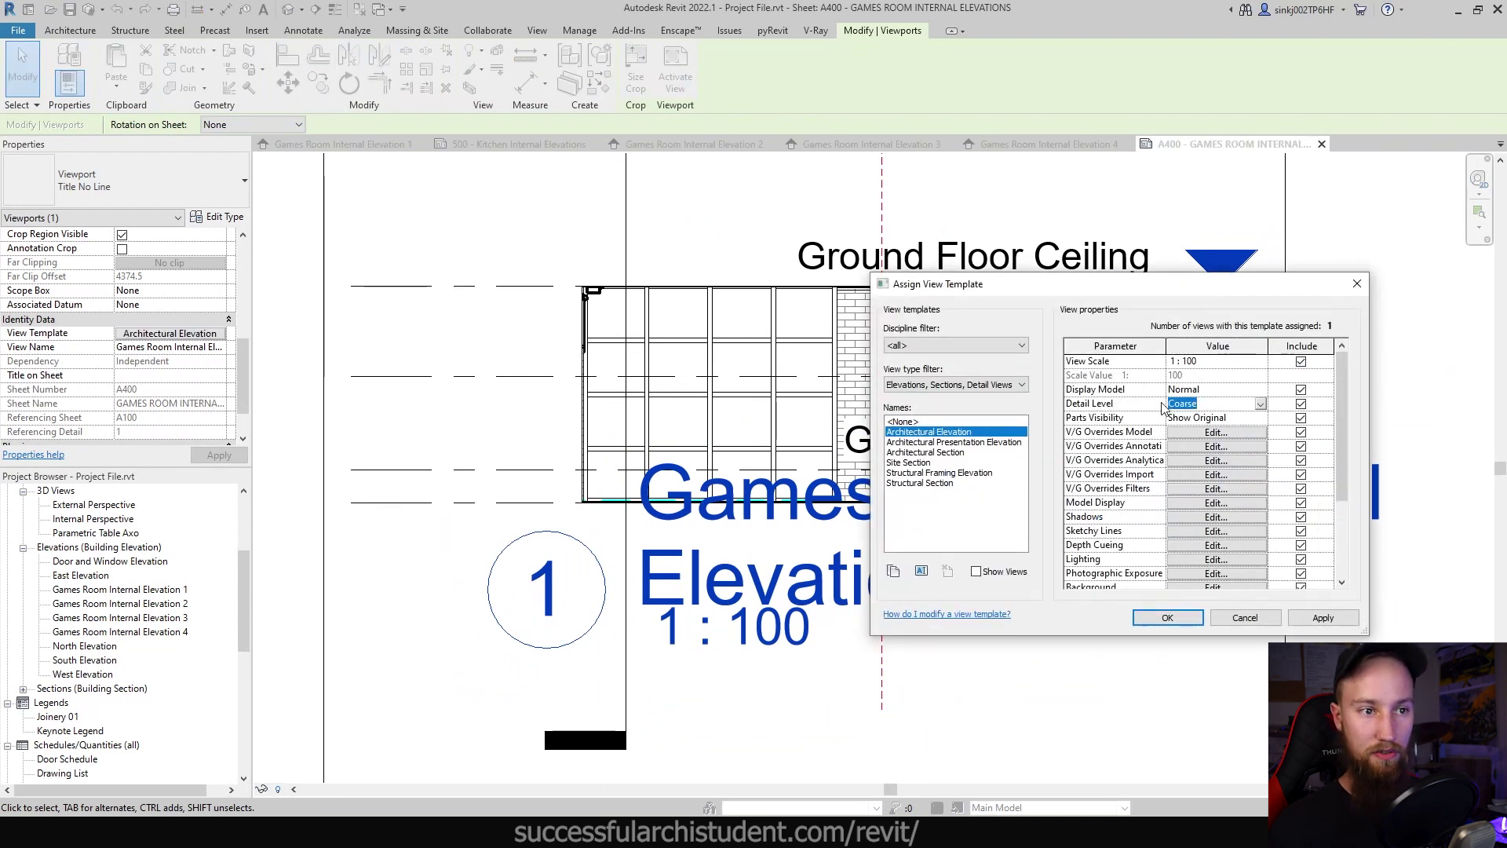
left_click(1260, 404)
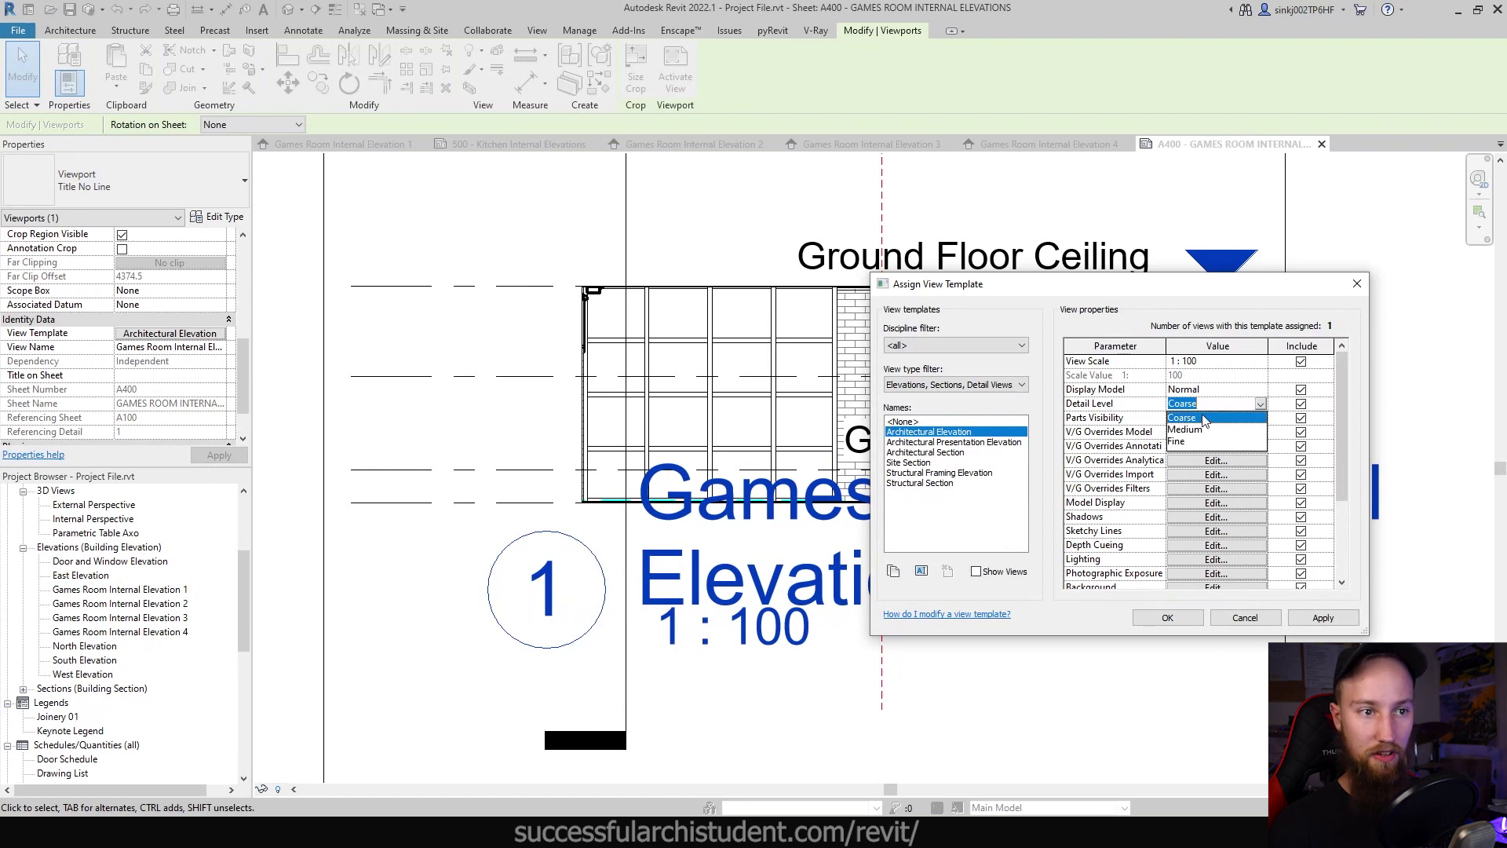
left_click(1141, 413)
scroll(1143, 422, "down", 3)
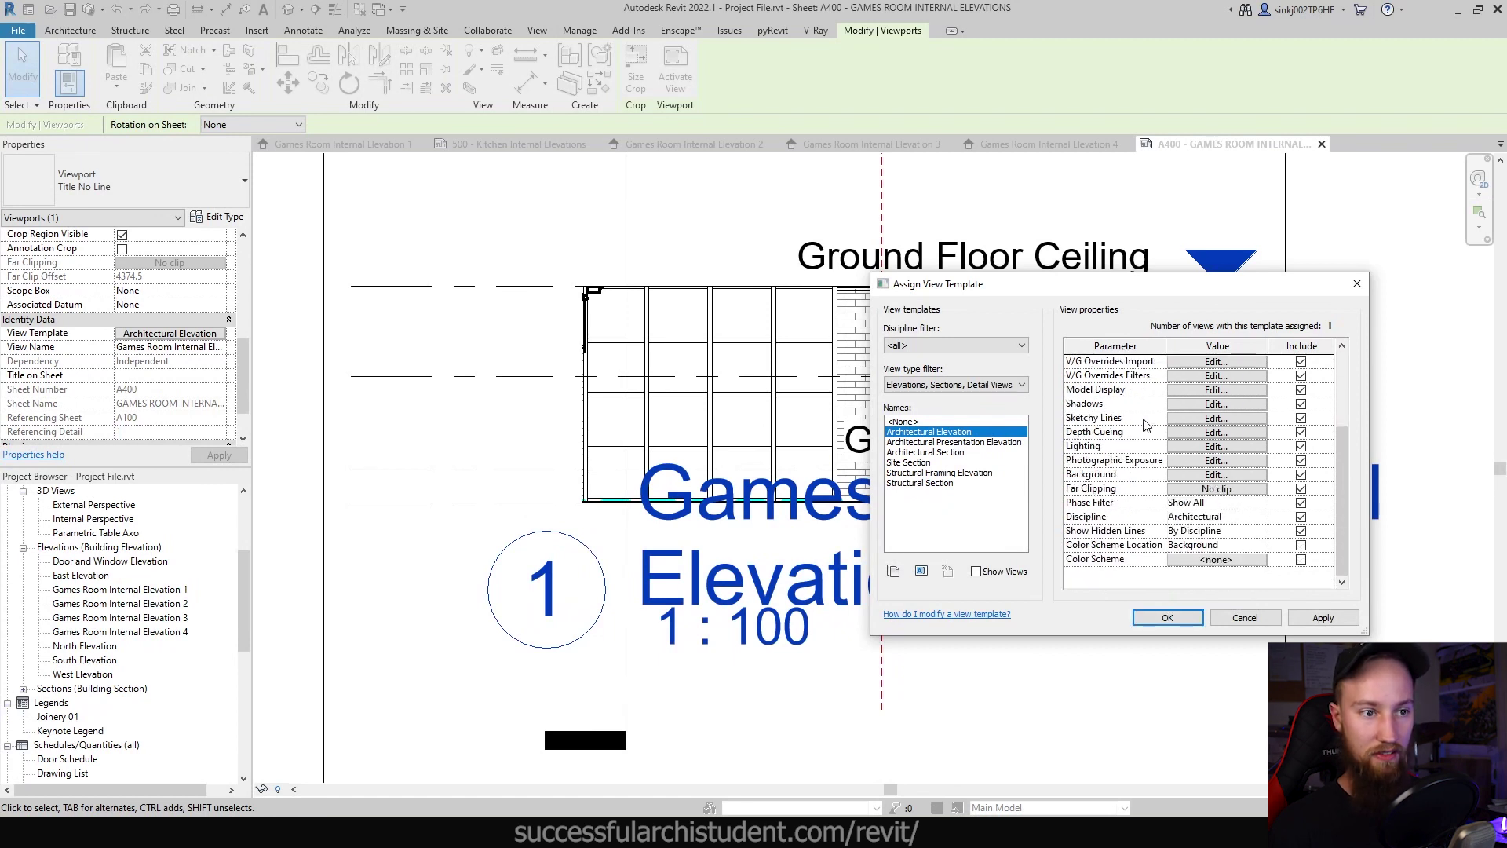
left_click(1167, 617)
scroll(902, 505, "down", 5)
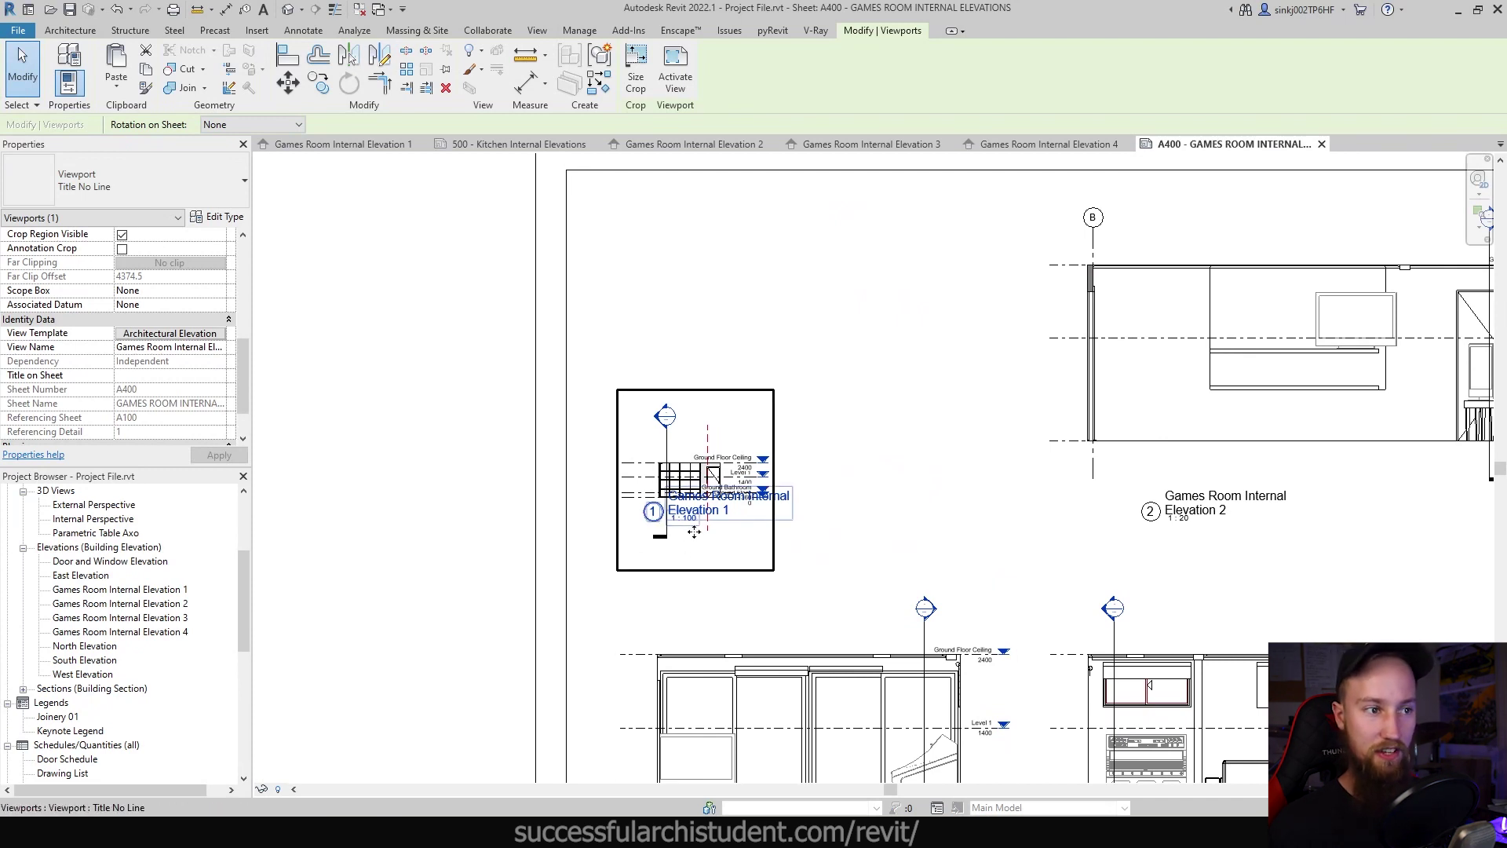
scroll(691, 524, "down", 3)
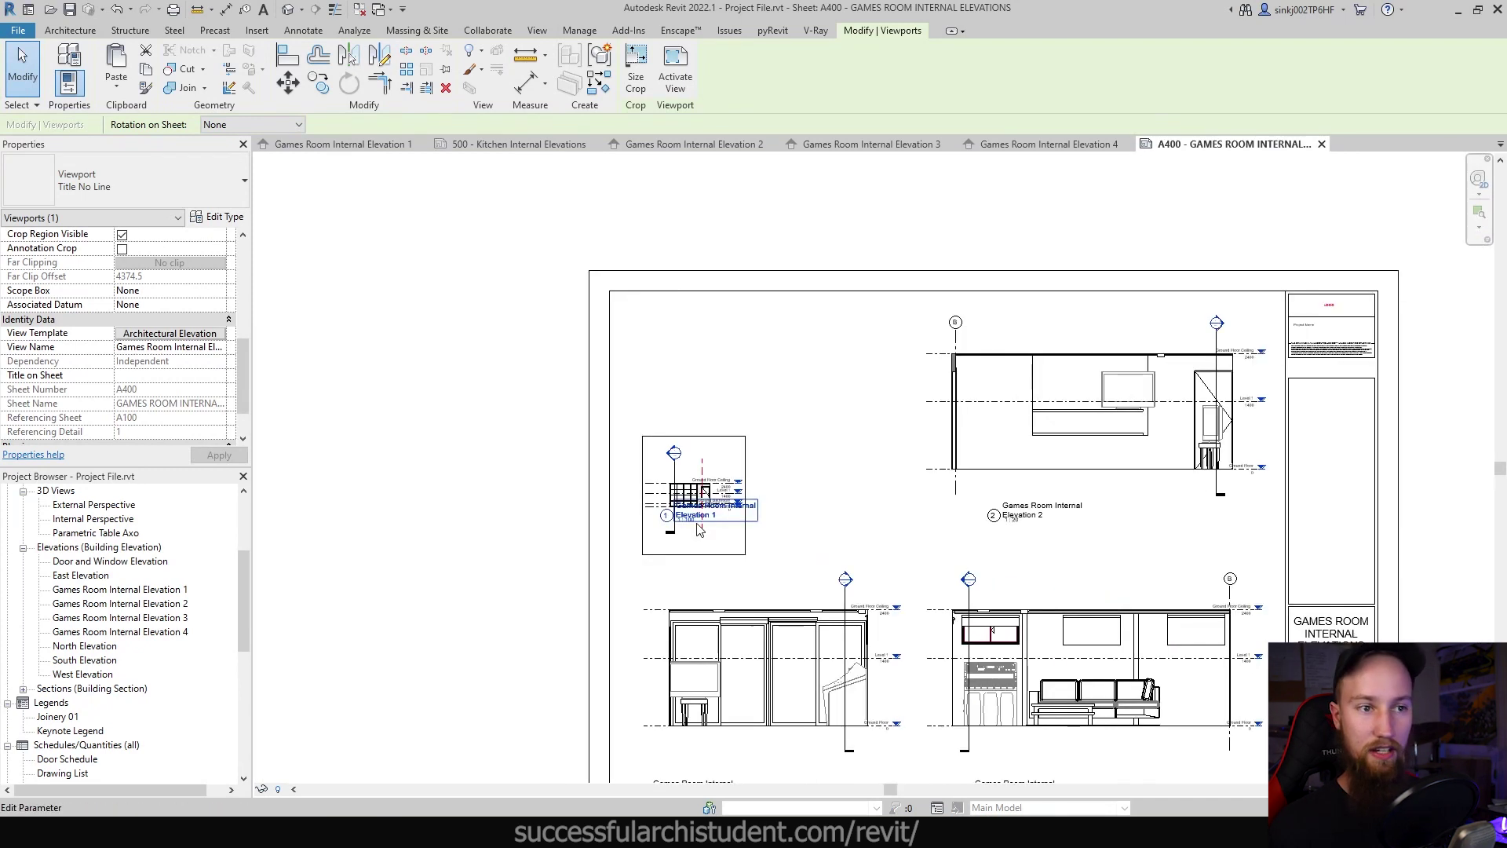
Assign the Architectural Elevation view template to the Games Room Internal Elevation 2 viewport
left_click(989, 444)
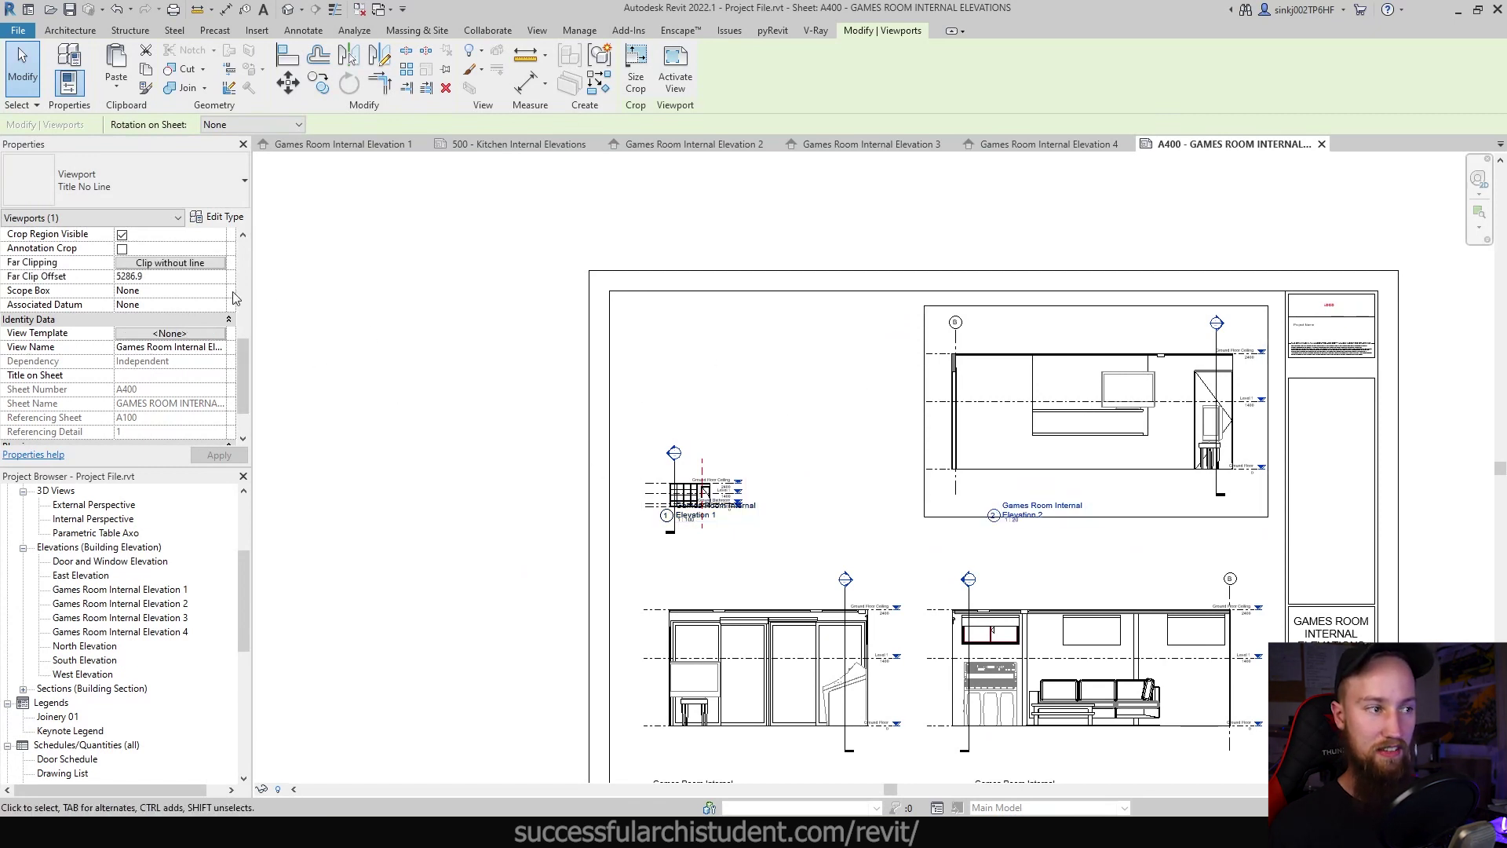
left_click(159, 334)
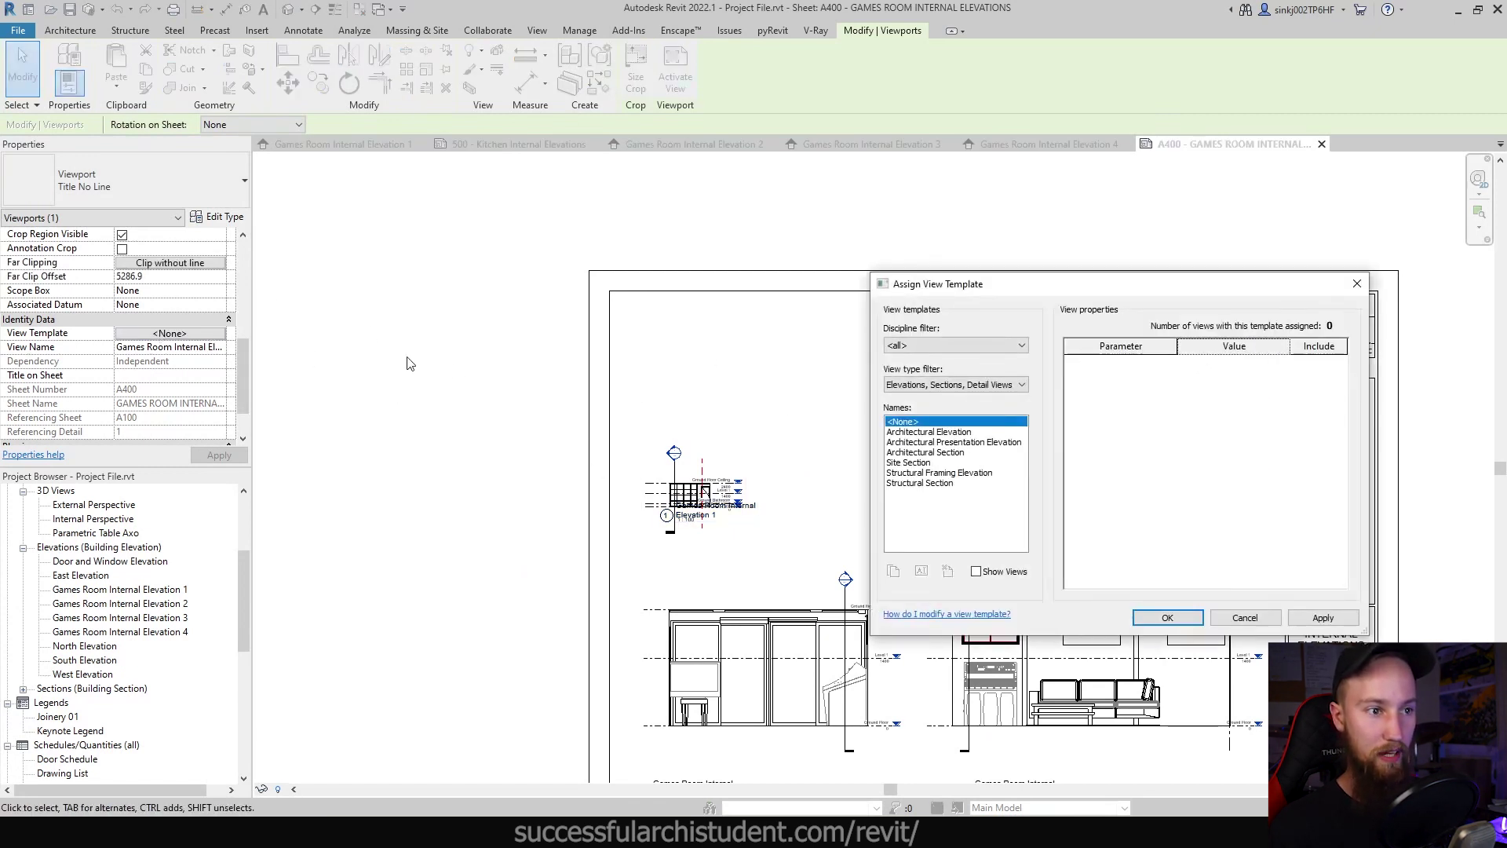
left_click(918, 432)
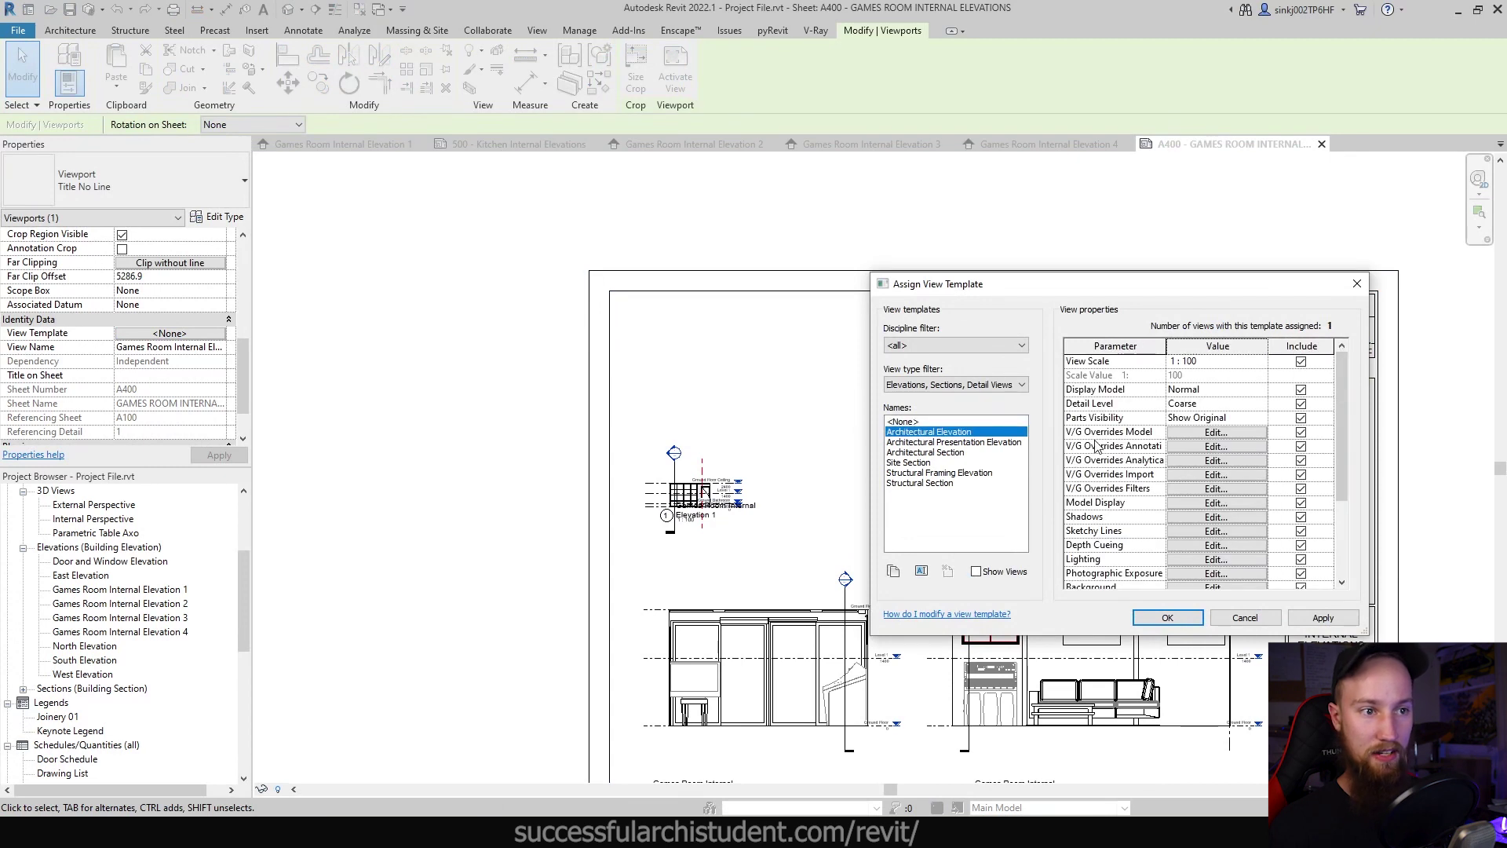
left_click(1325, 618)
left_click_drag(1099, 283, 440, 360)
left_click(507, 694)
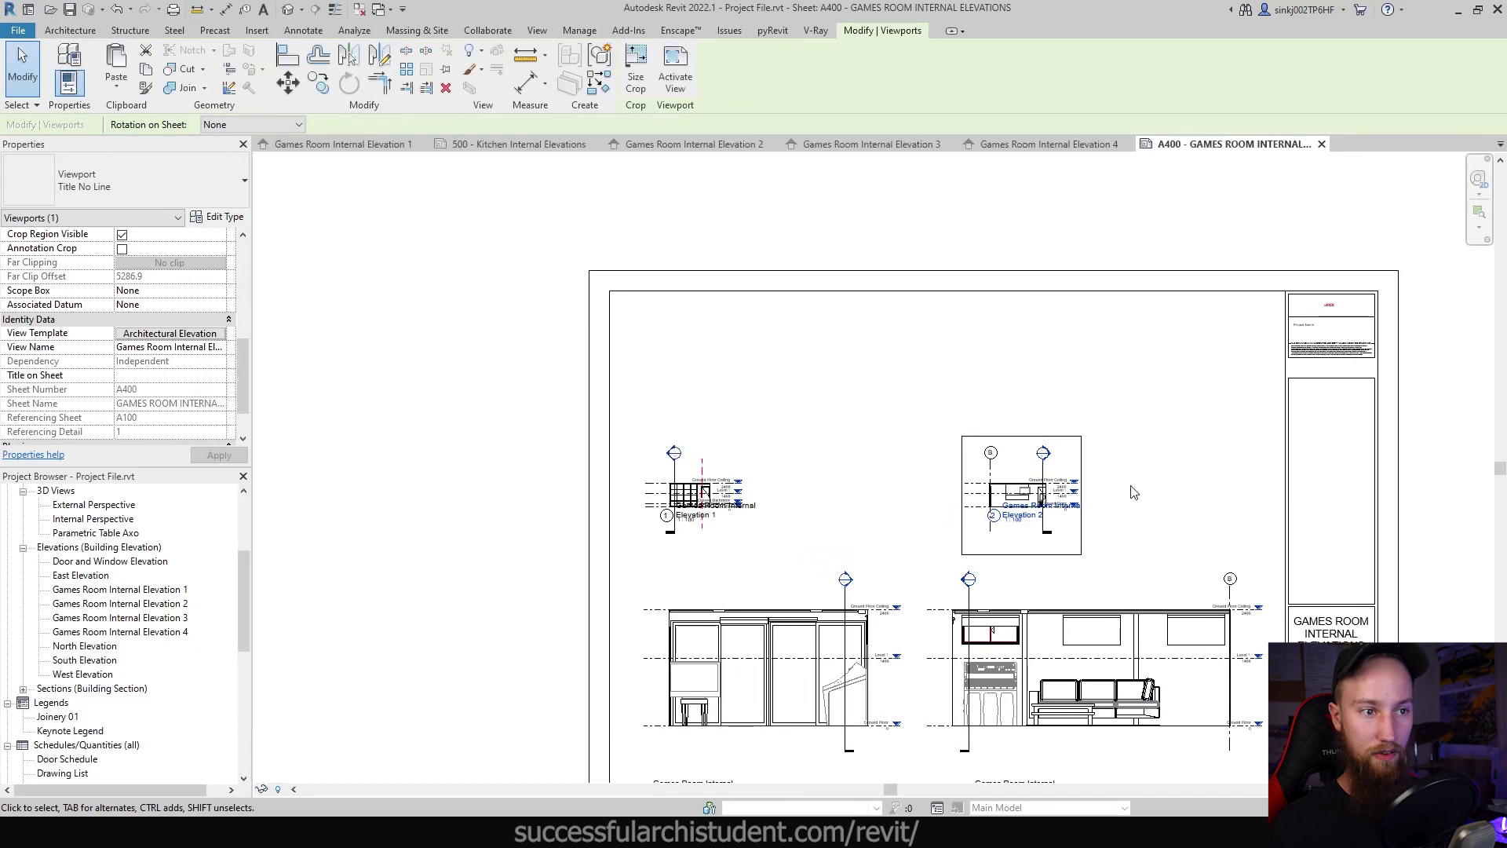
key("Escape")
Activate the Games Room Internal Elevation 2 viewport and examine the availability of its scale, detail level and visual style options
scroll(1031, 521, "up", 5)
scroll(1031, 521, "up", 2)
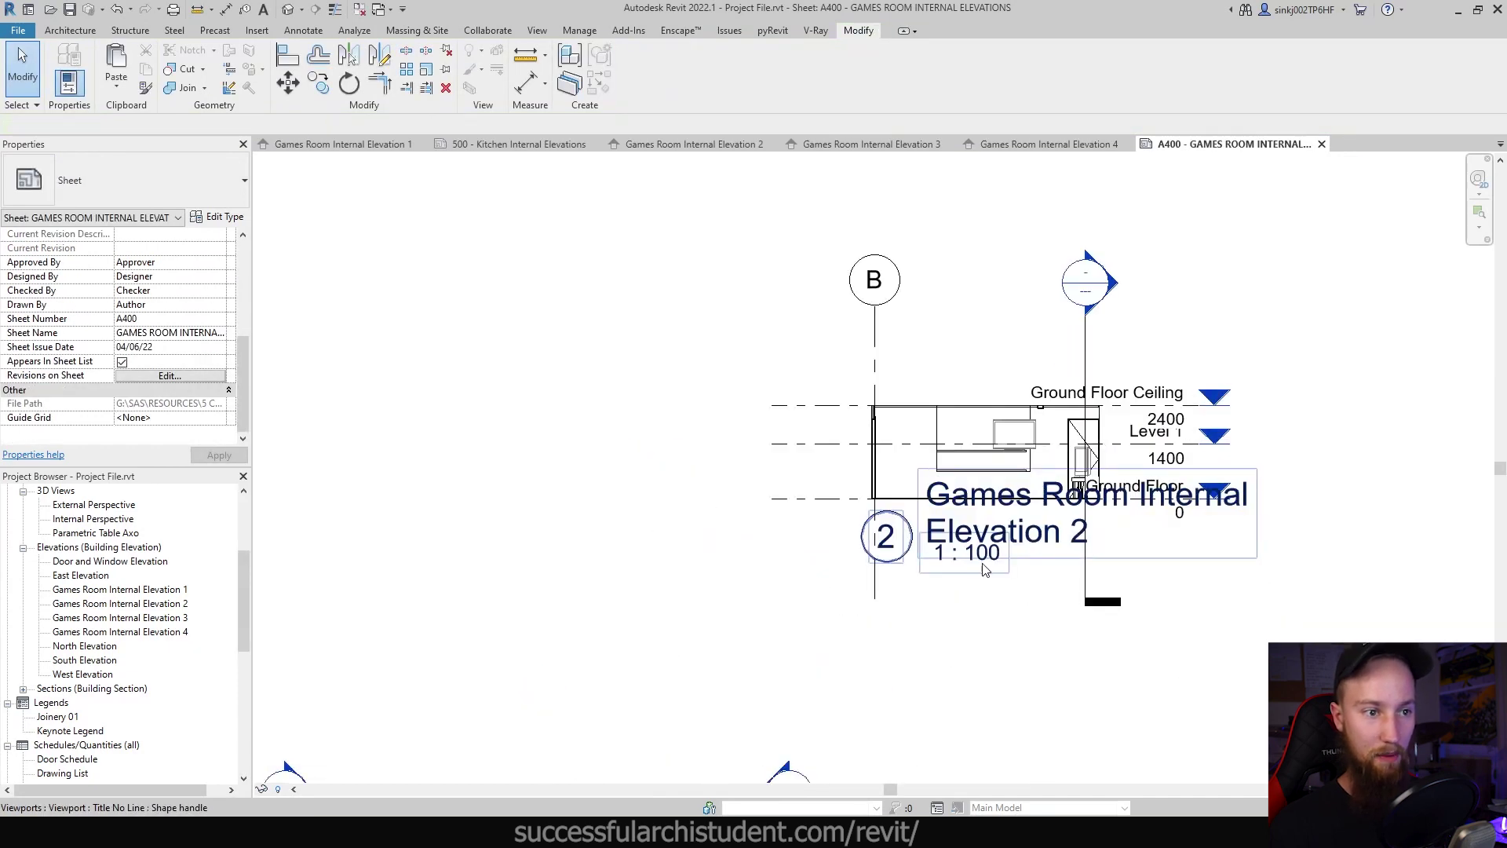
scroll(993, 577, "up", 3)
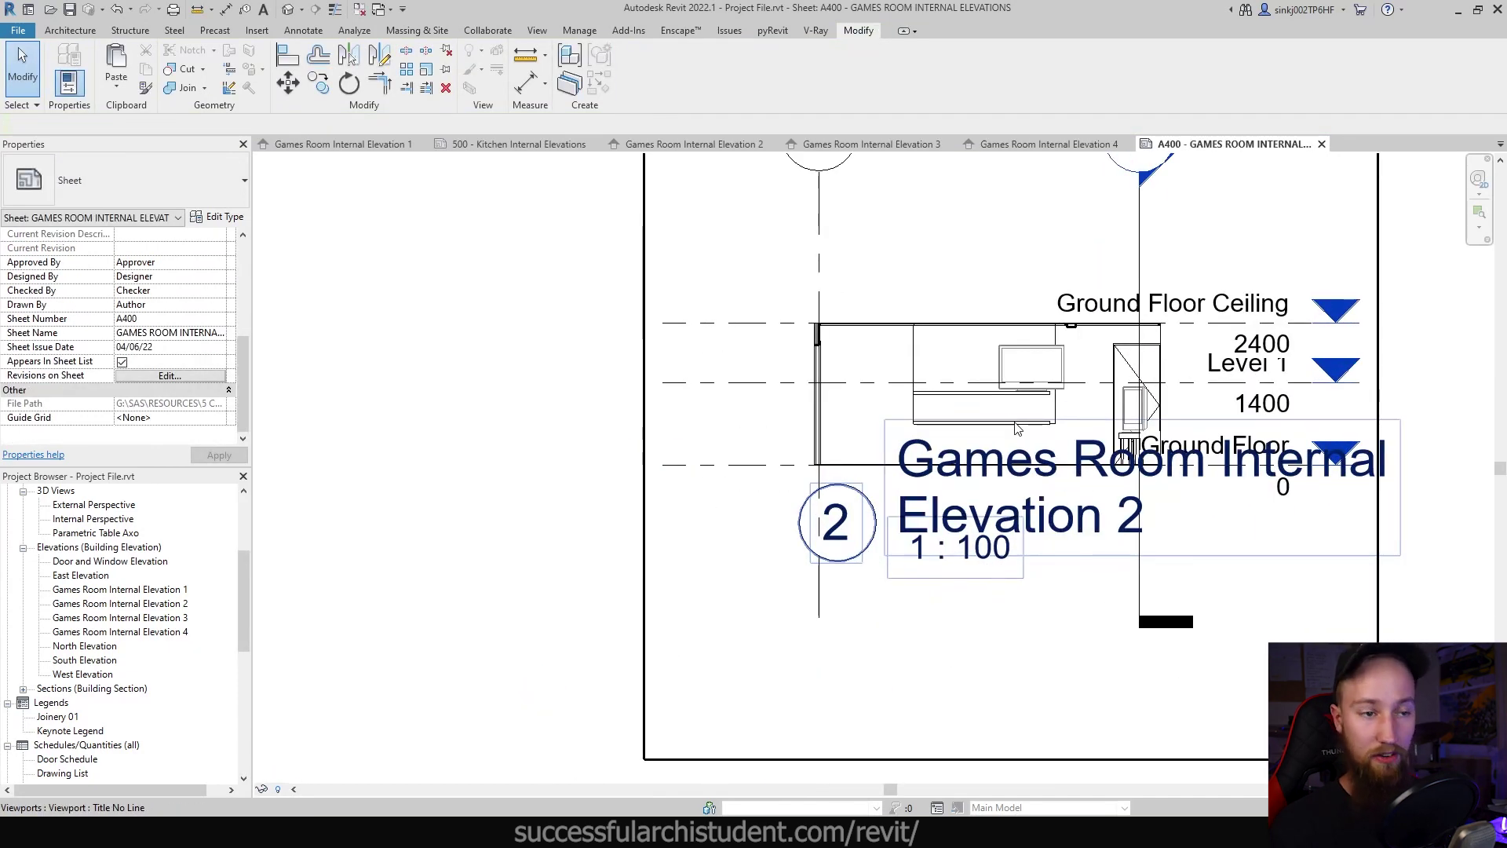
double_click(1013, 424)
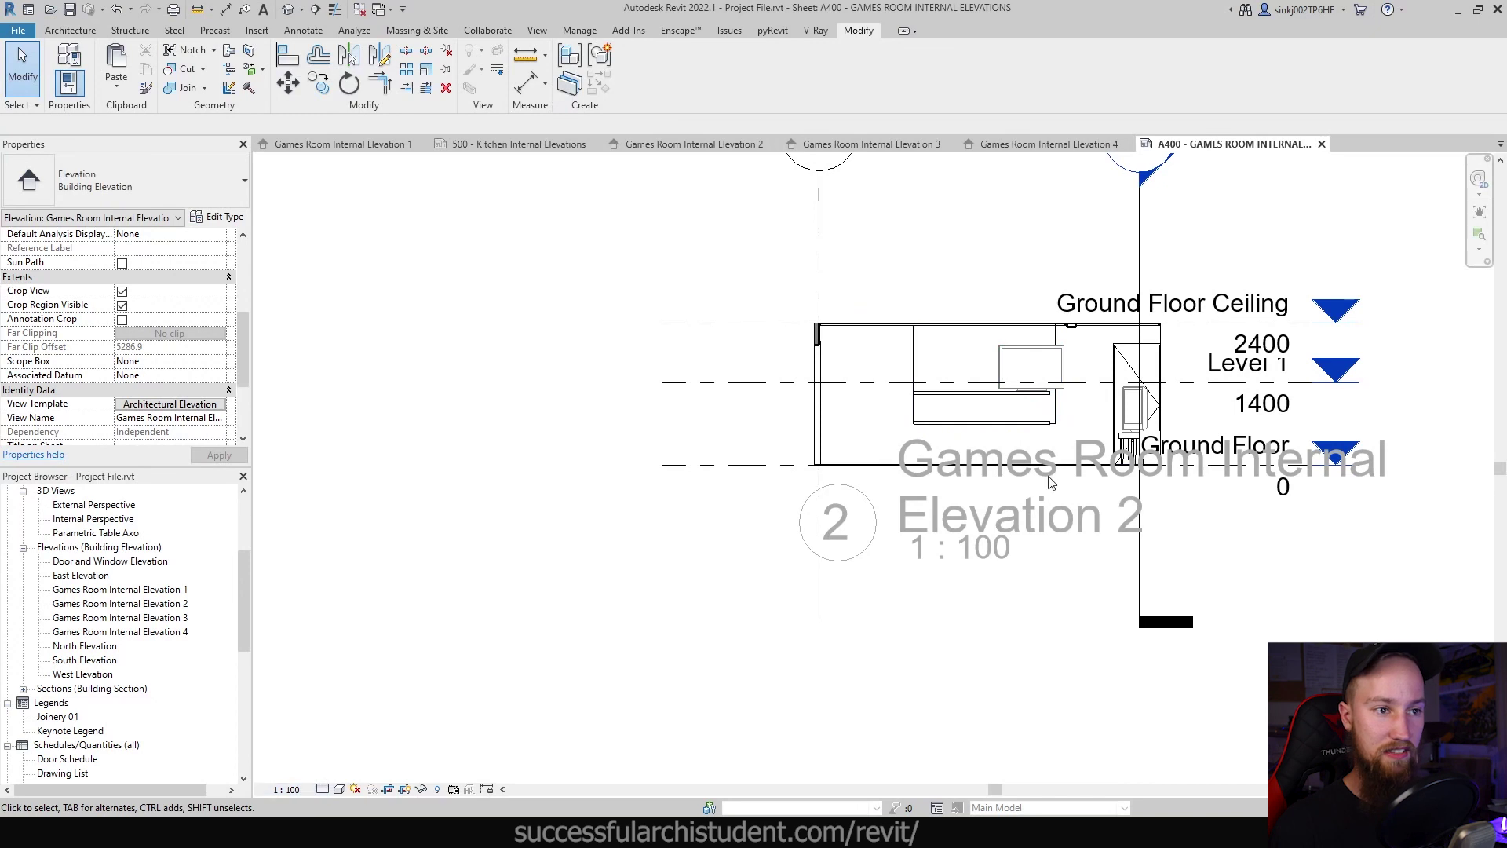
left_click(272, 792)
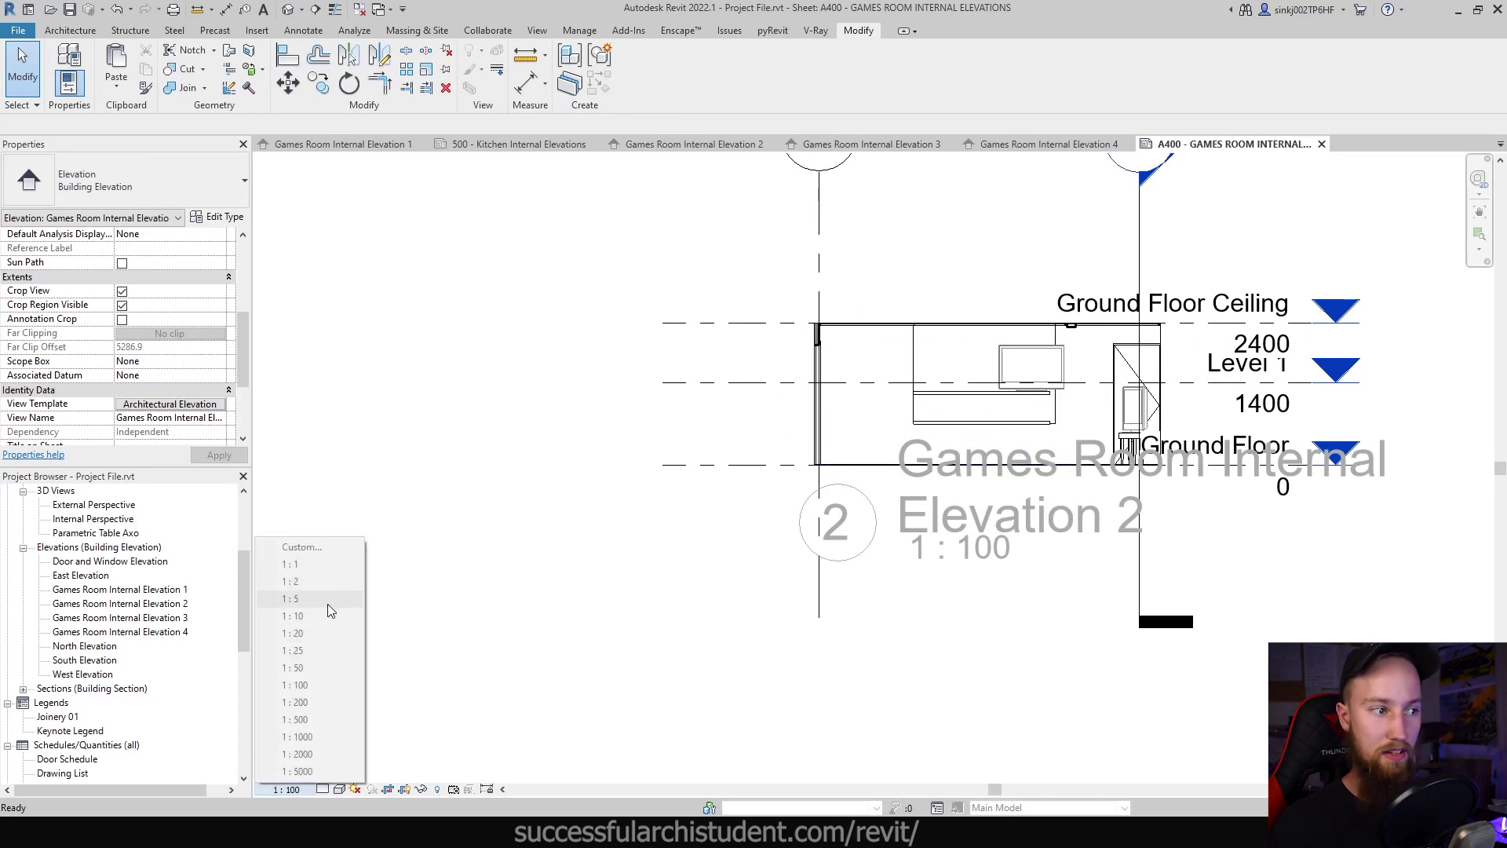
left_click(323, 789)
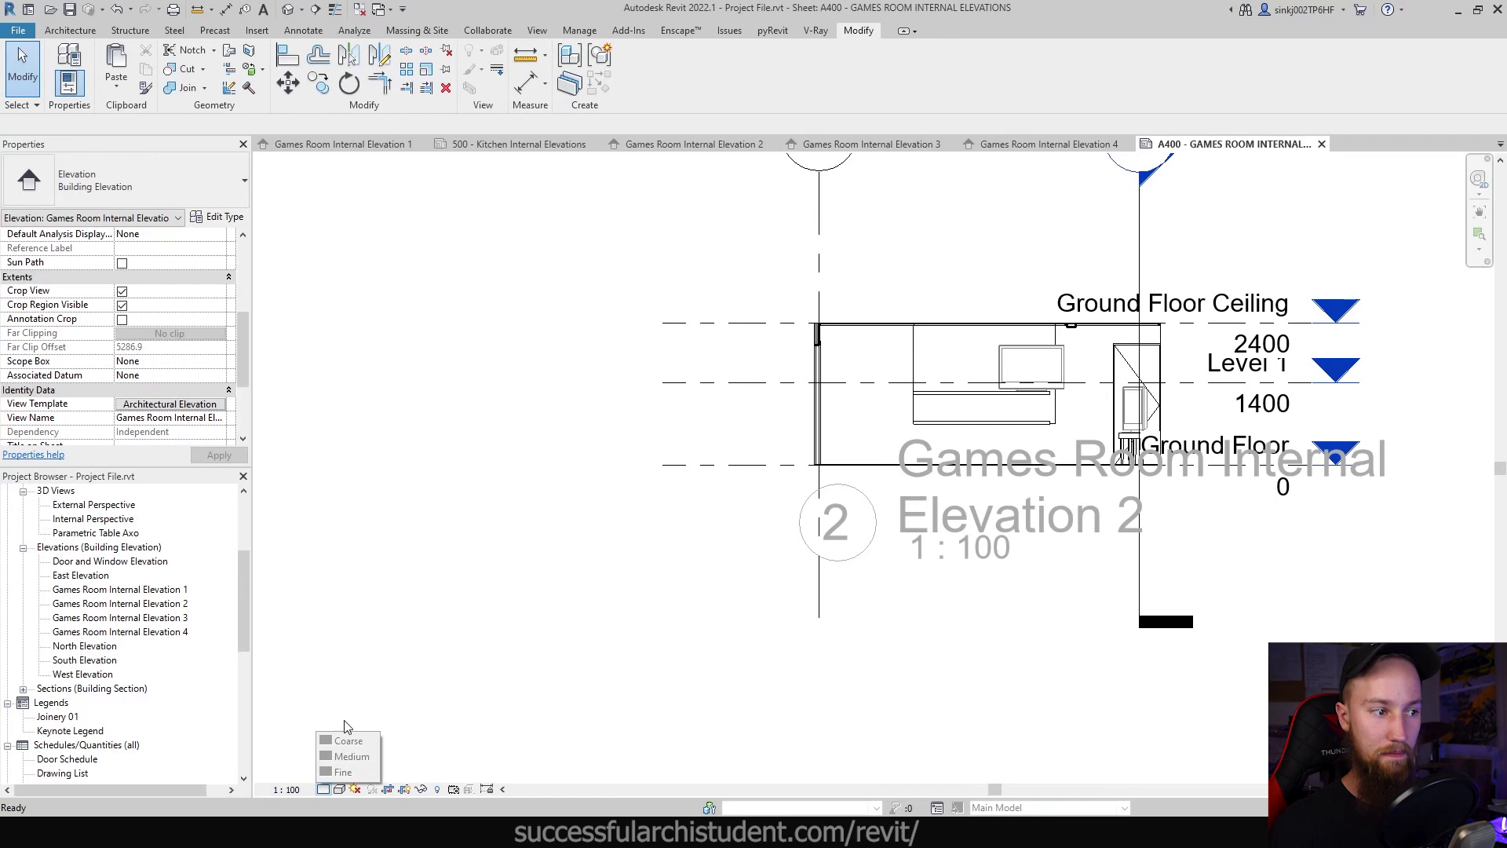
left_click(340, 790)
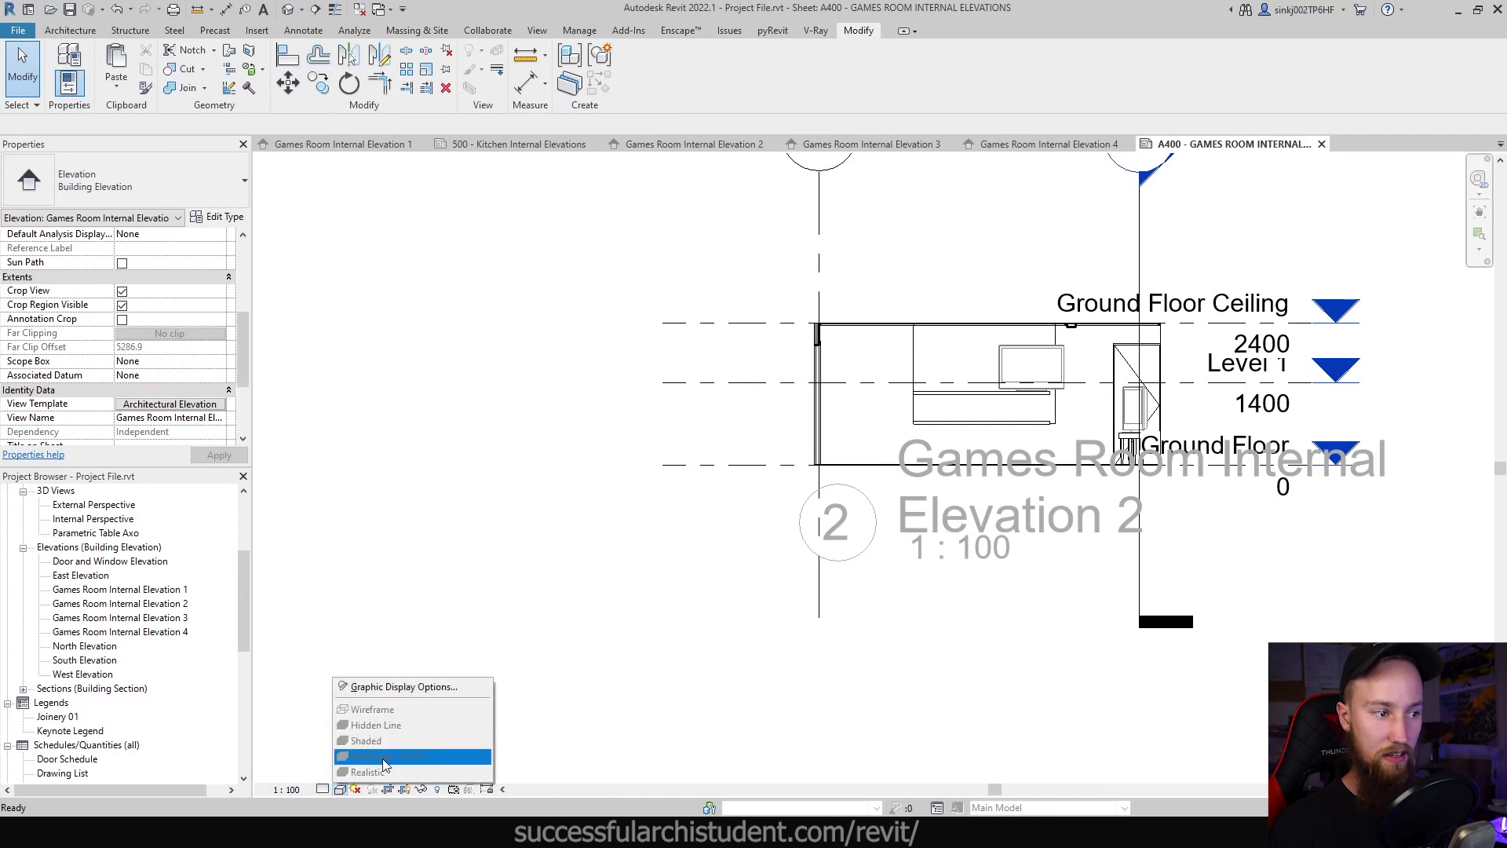
left_click(379, 533)
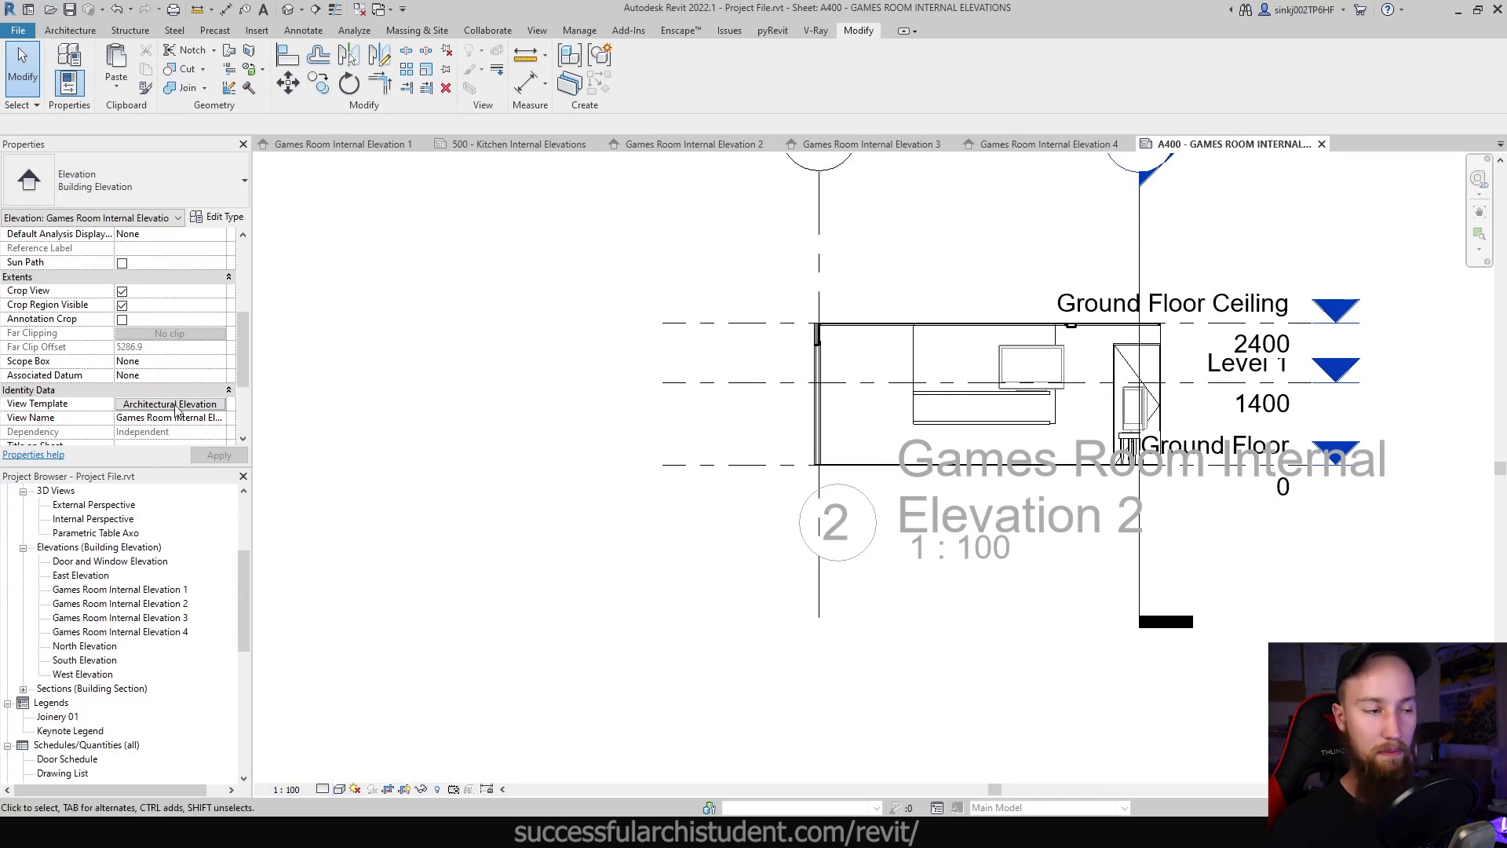
left_click(290, 789)
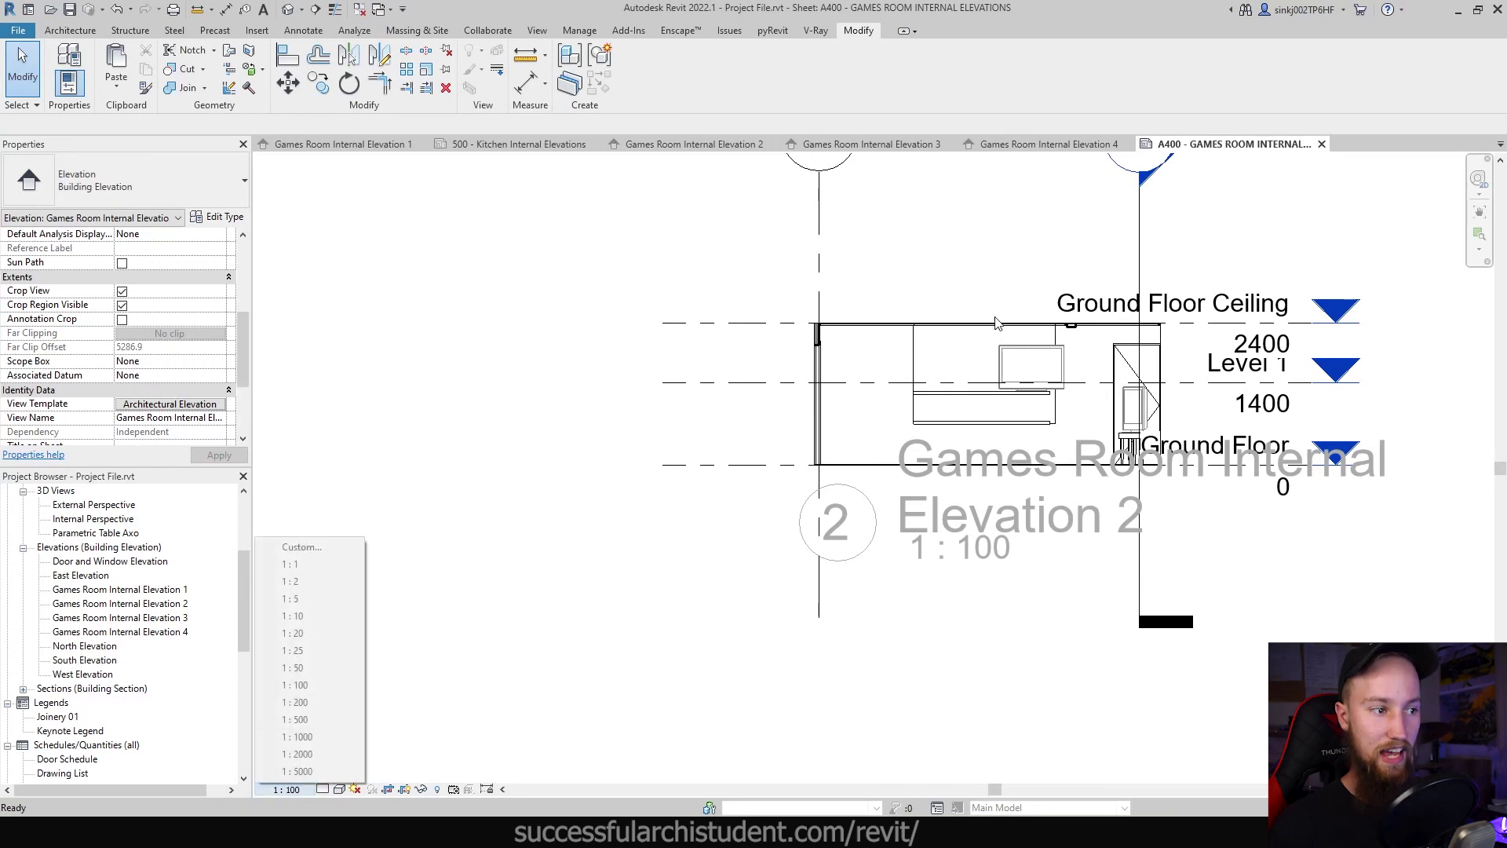
left_click(958, 392)
left_click(429, 393)
Set the view scale of Elevation 2's Architectural Elevation view template to 1:20 and apply it
scroll(186, 407, "down", 3)
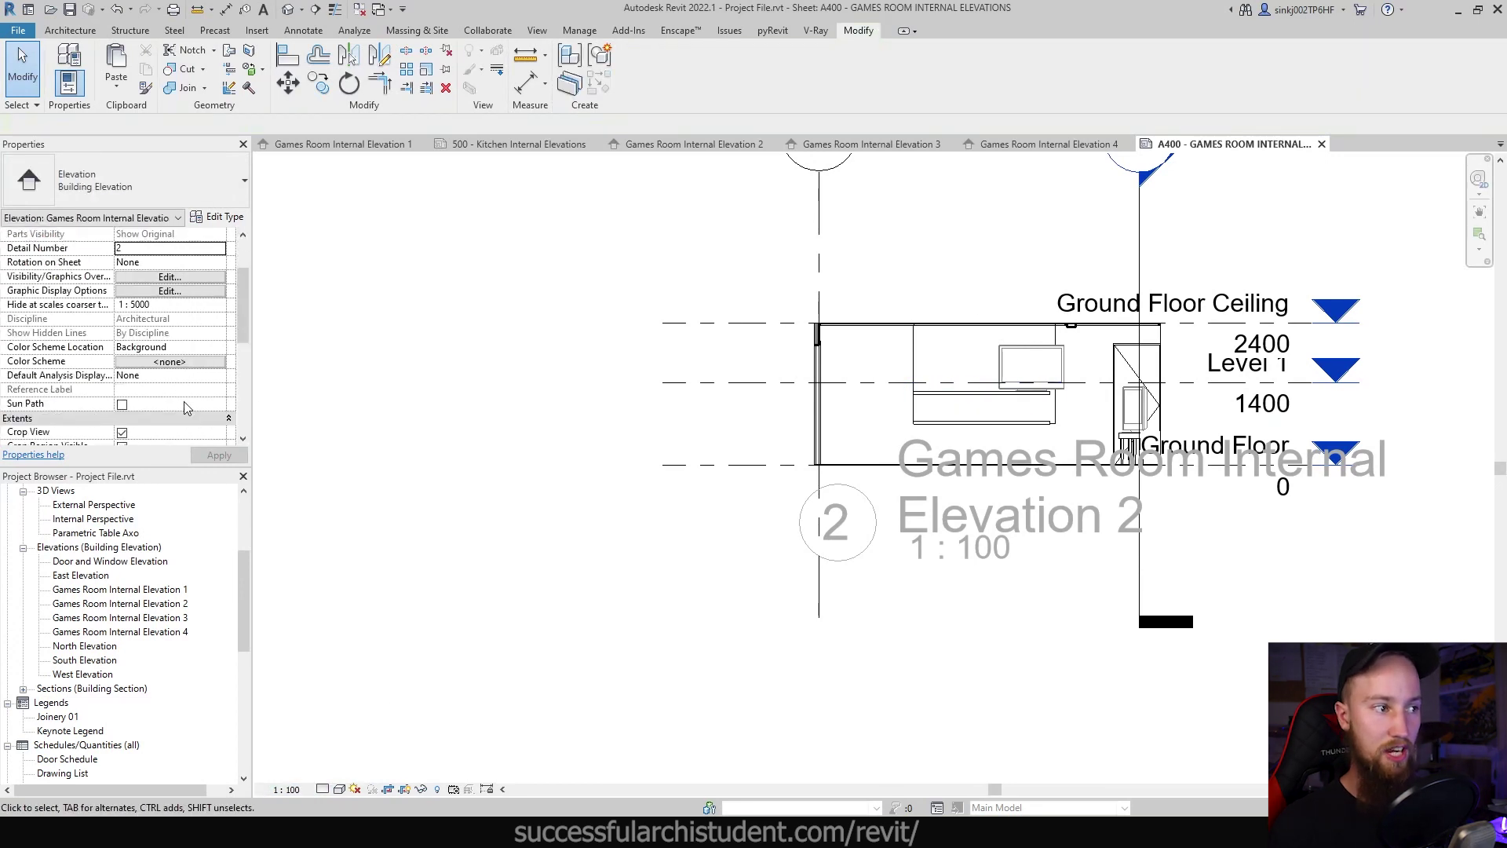
scroll(179, 397, "up", 3)
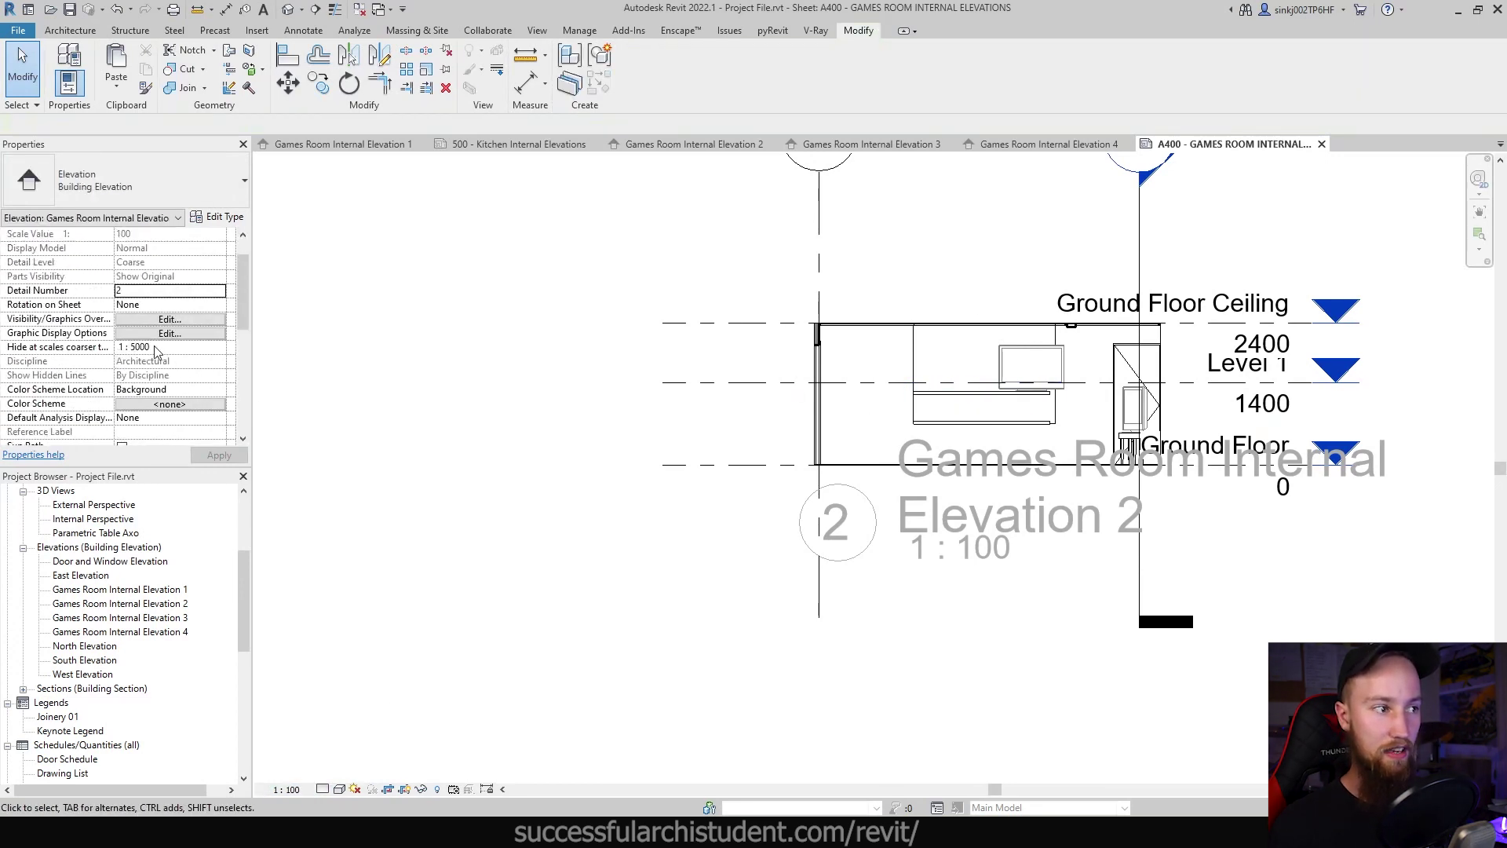
scroll(157, 353, "down", 5)
left_click(161, 306)
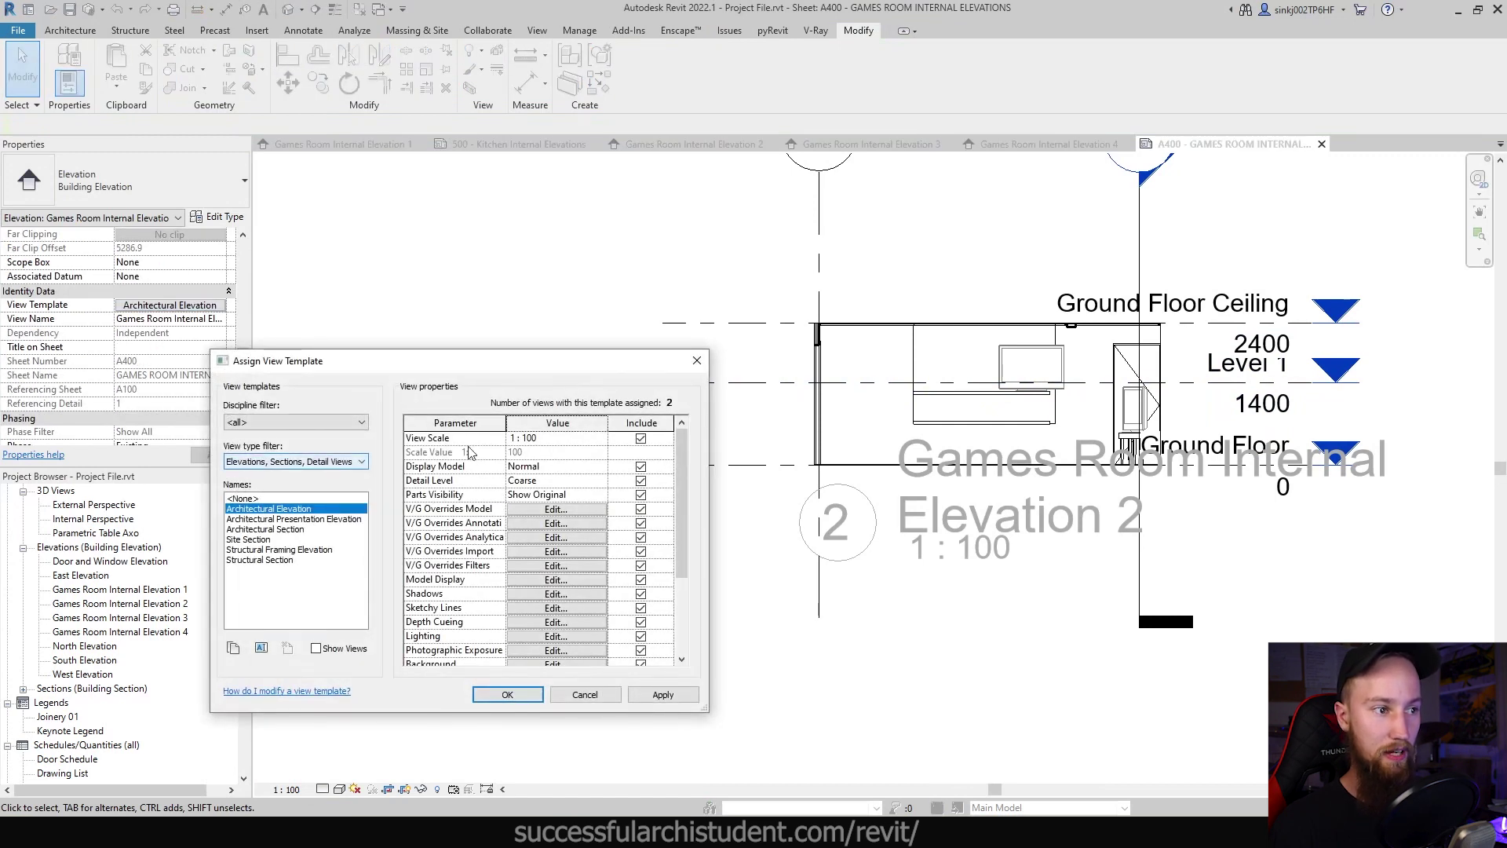
left_click(602, 439)
scroll(558, 467, "up", 1)
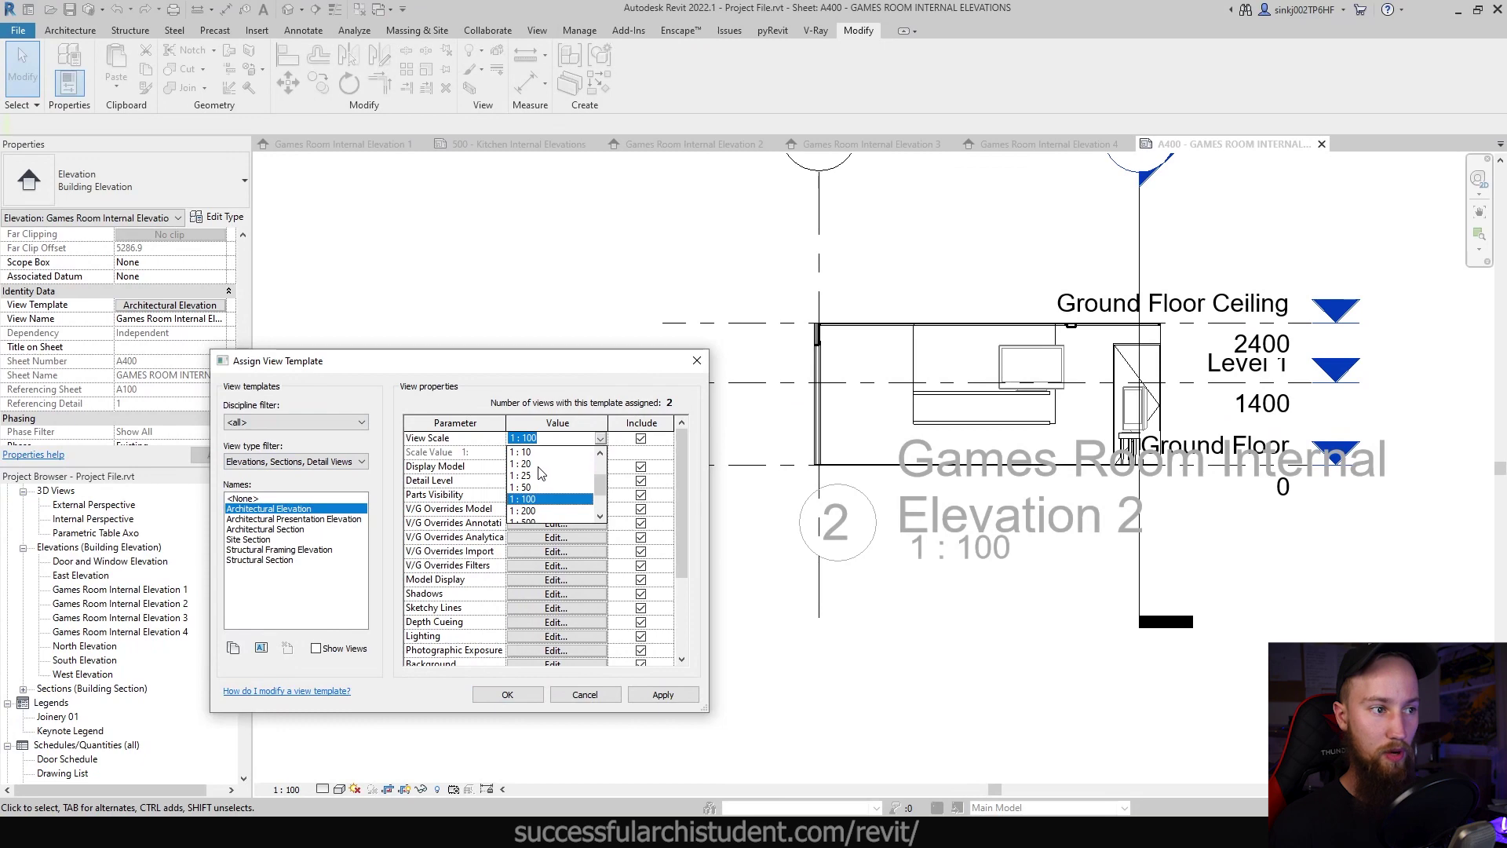
left_click(539, 464)
left_click(662, 694)
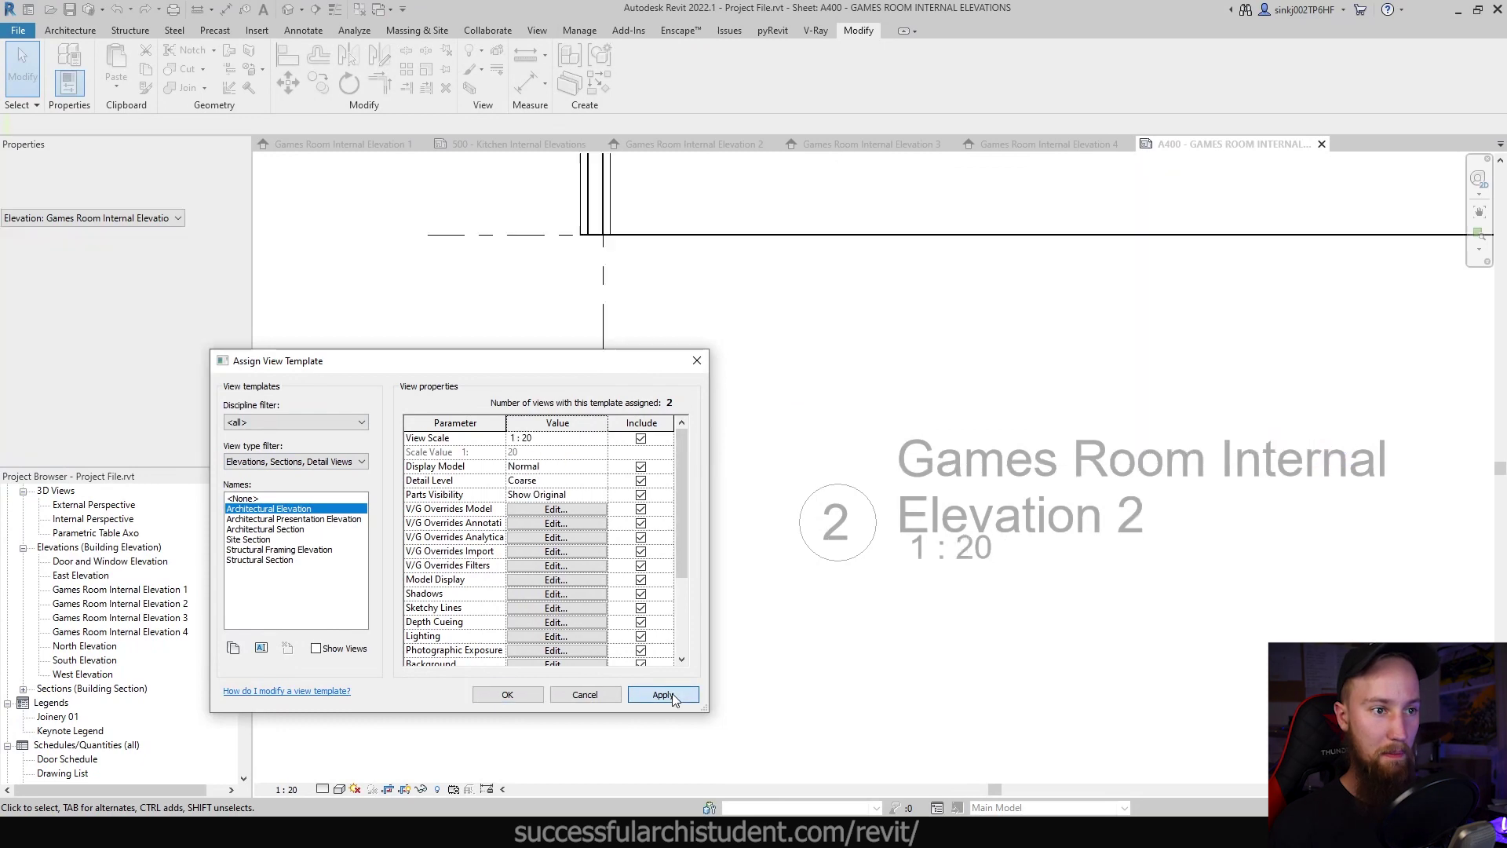
left_click(508, 694)
Return to the sheet and check how Elevations 1 and 2 display compared with Elevations 3 and 4
scroll(534, 685, "down", 4)
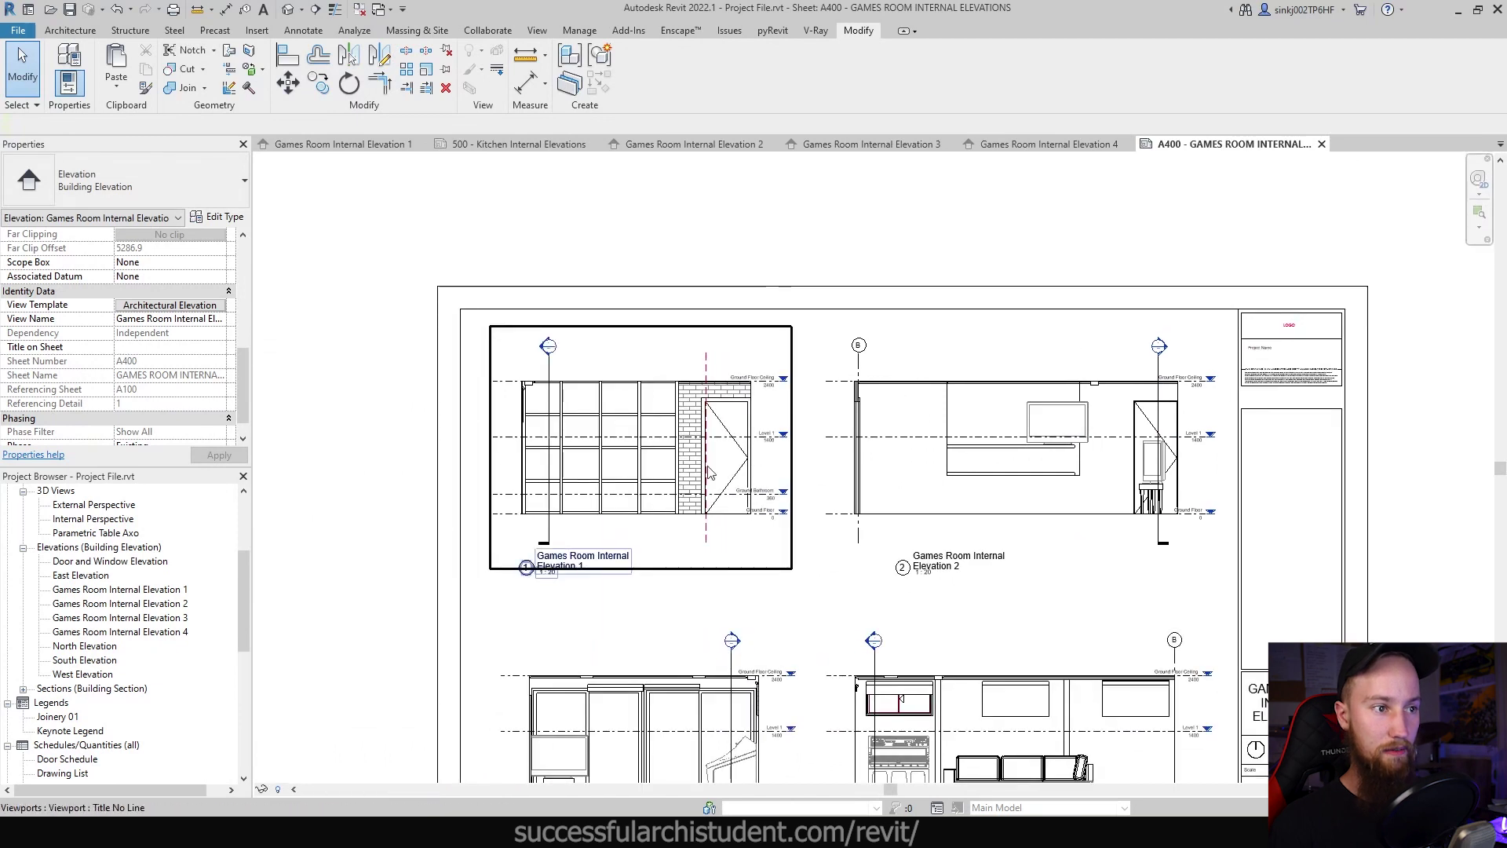
scroll(706, 471, "up", 2)
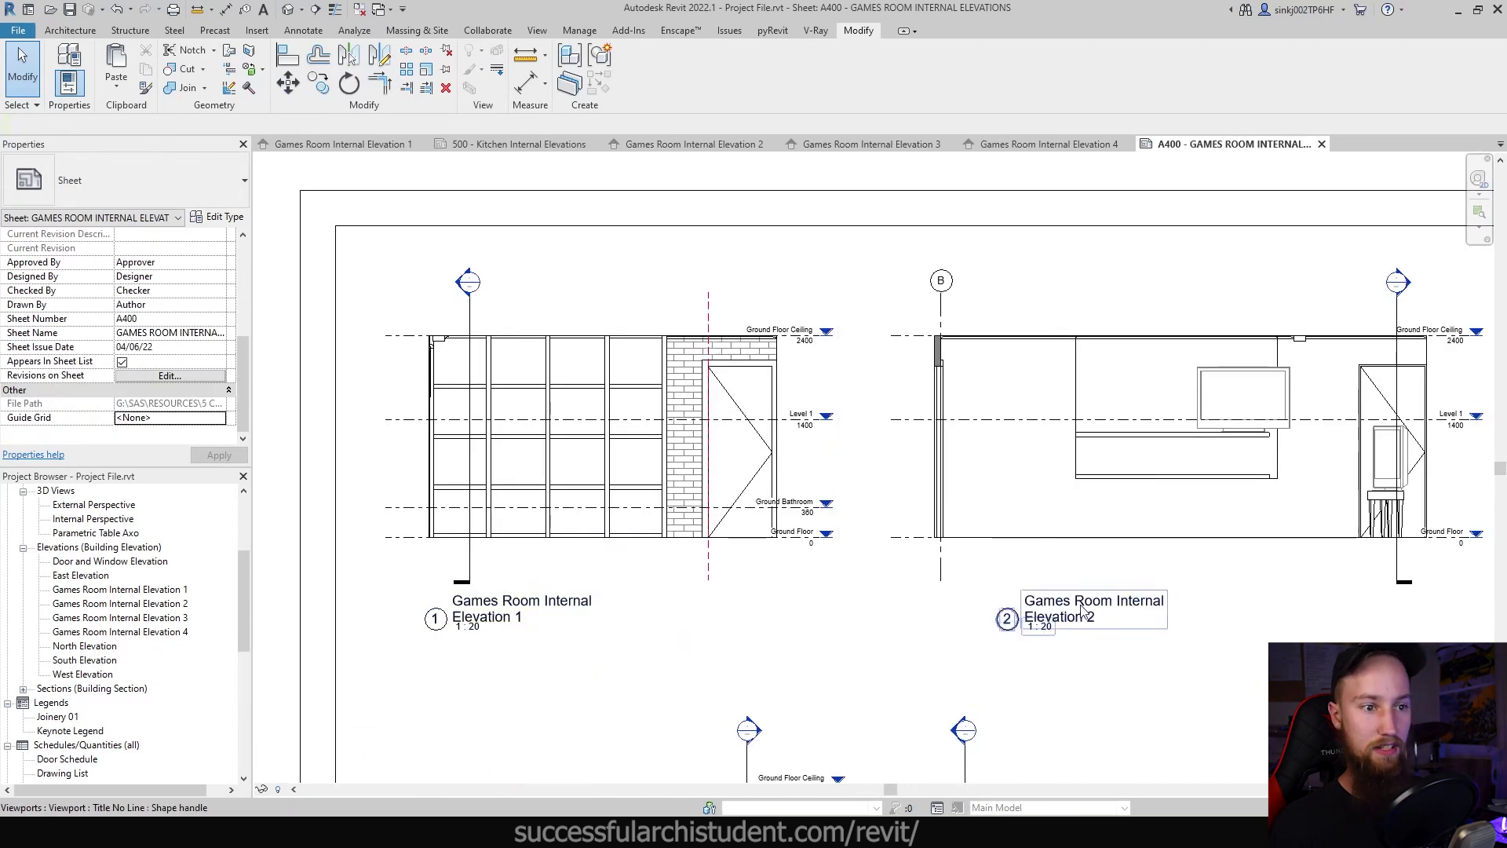
scroll(615, 411, "down", 1)
scroll(639, 354, "down", 2, "ctrl")
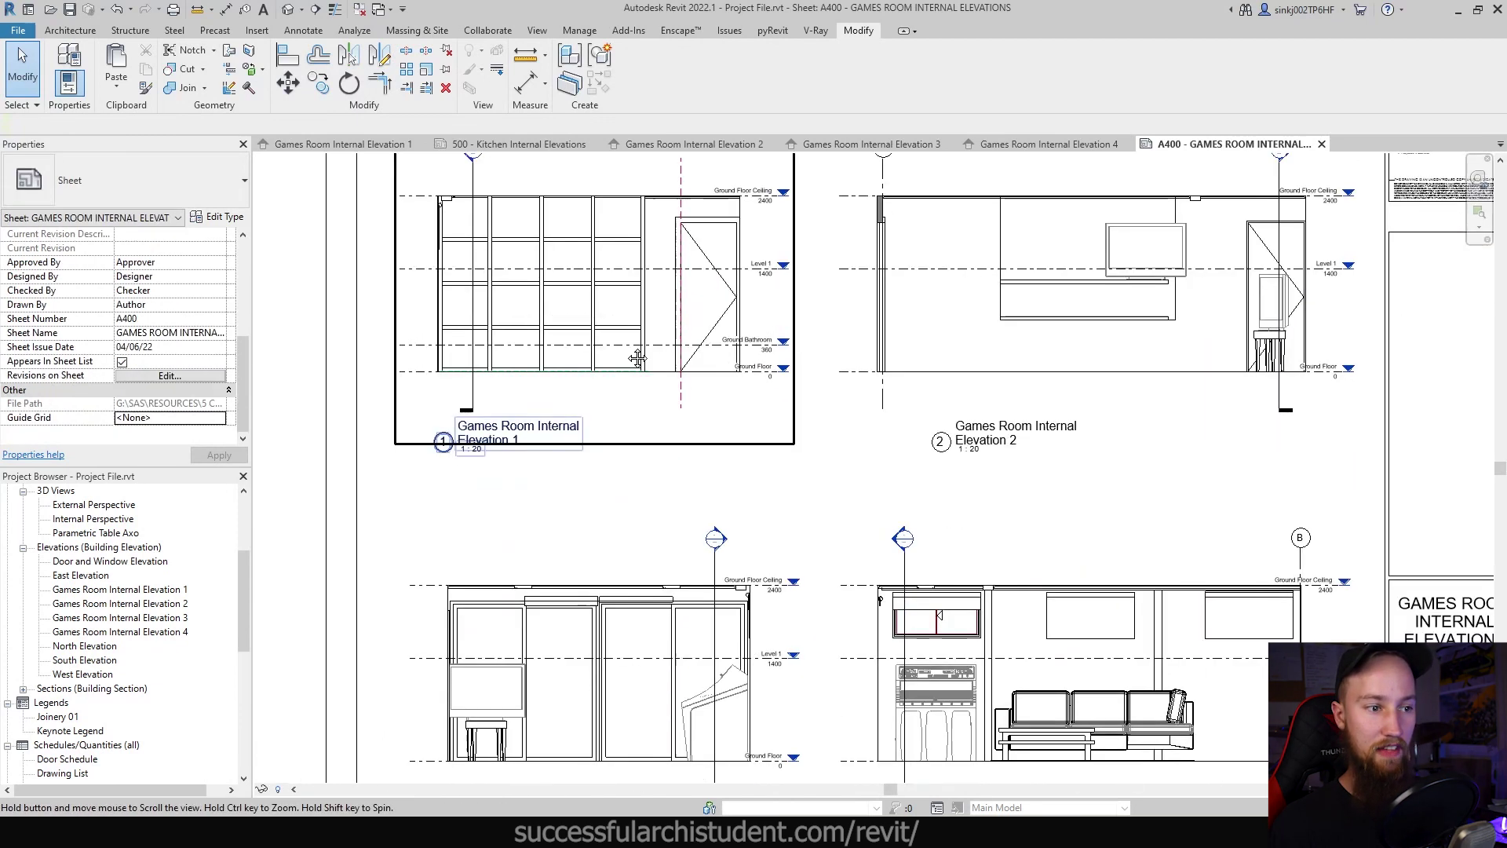
left_click(603, 335)
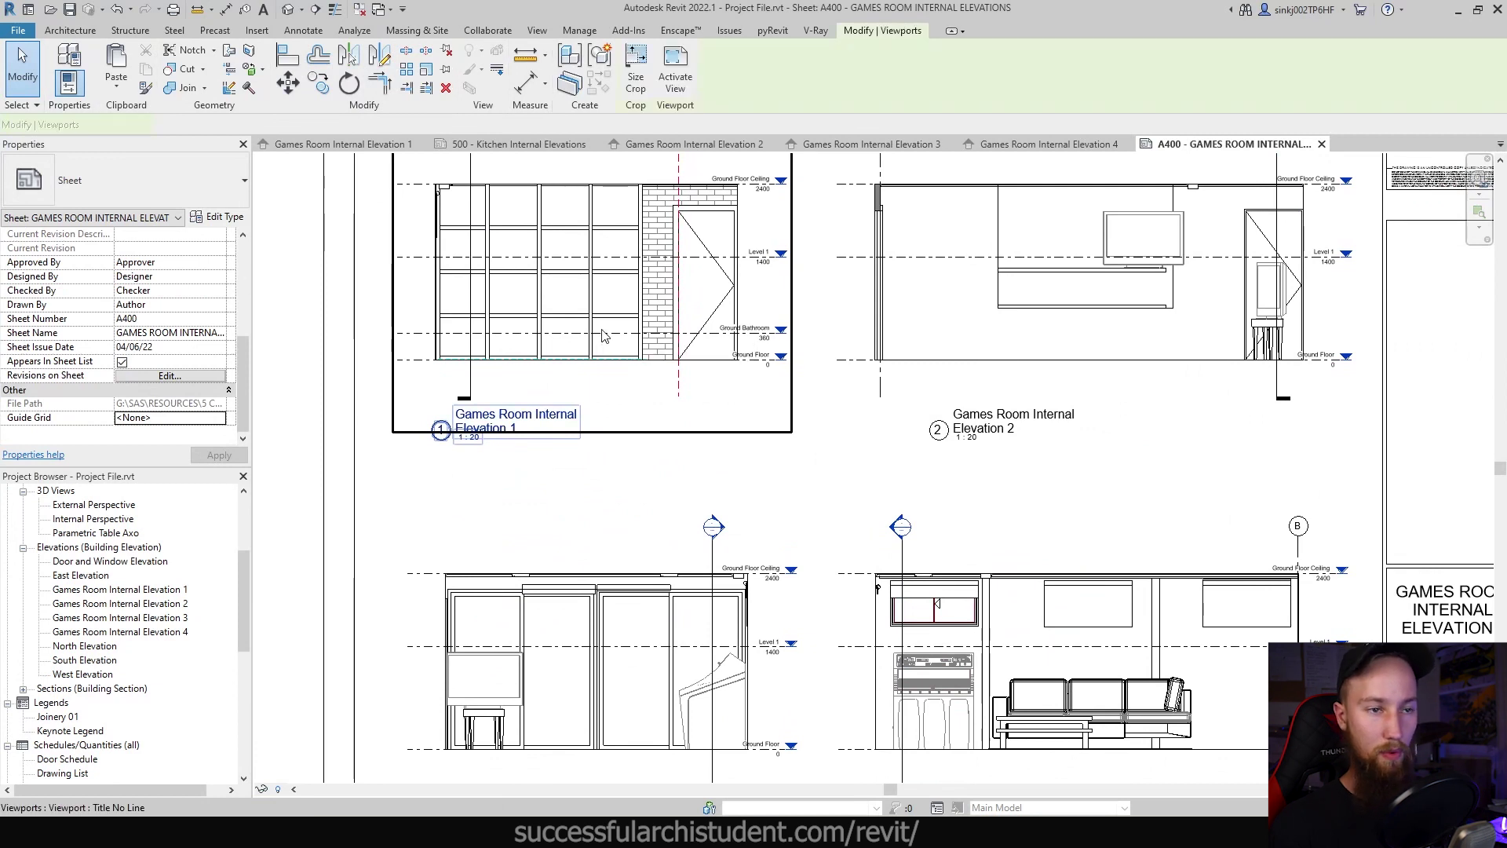
left_click(733, 497)
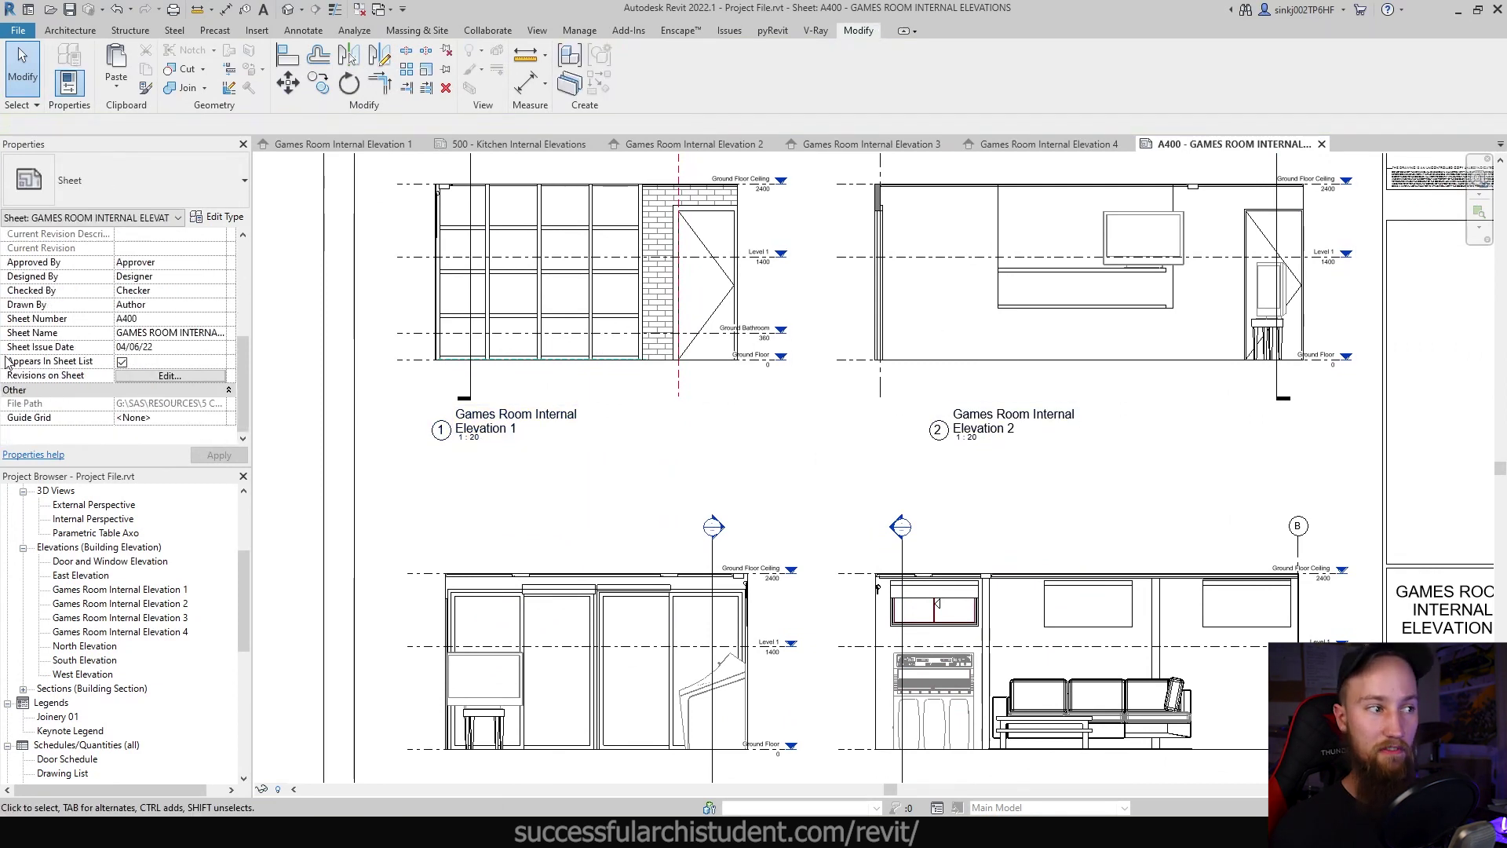
From the Elevation 1 viewport's template settings, duplicate the Architectural Elevation view template as "KS-Internal Elevation"
scroll(494, 326, "up", 1)
left_click(549, 377)
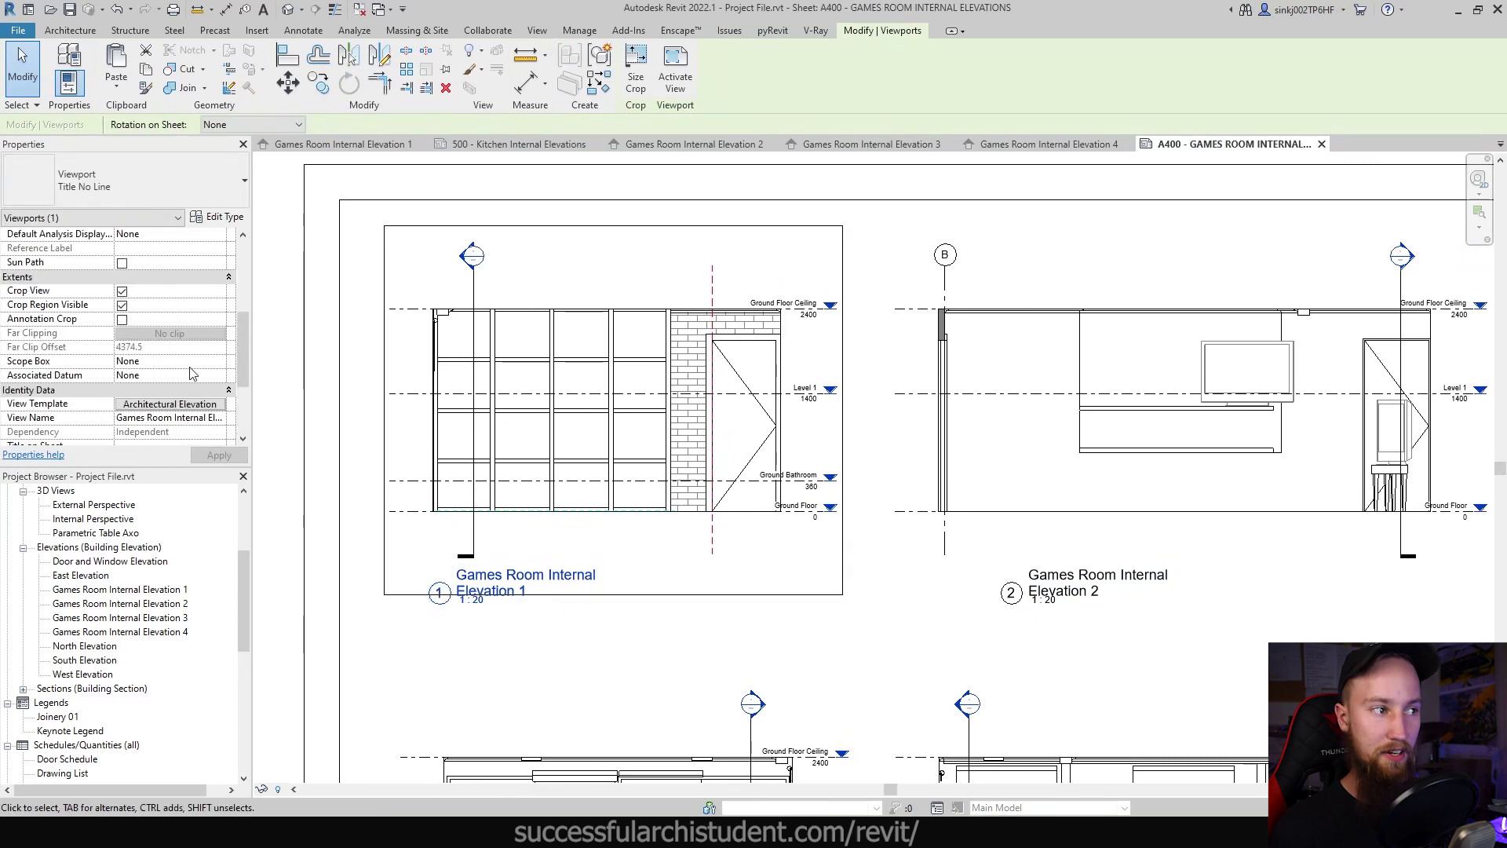
left_click(208, 293)
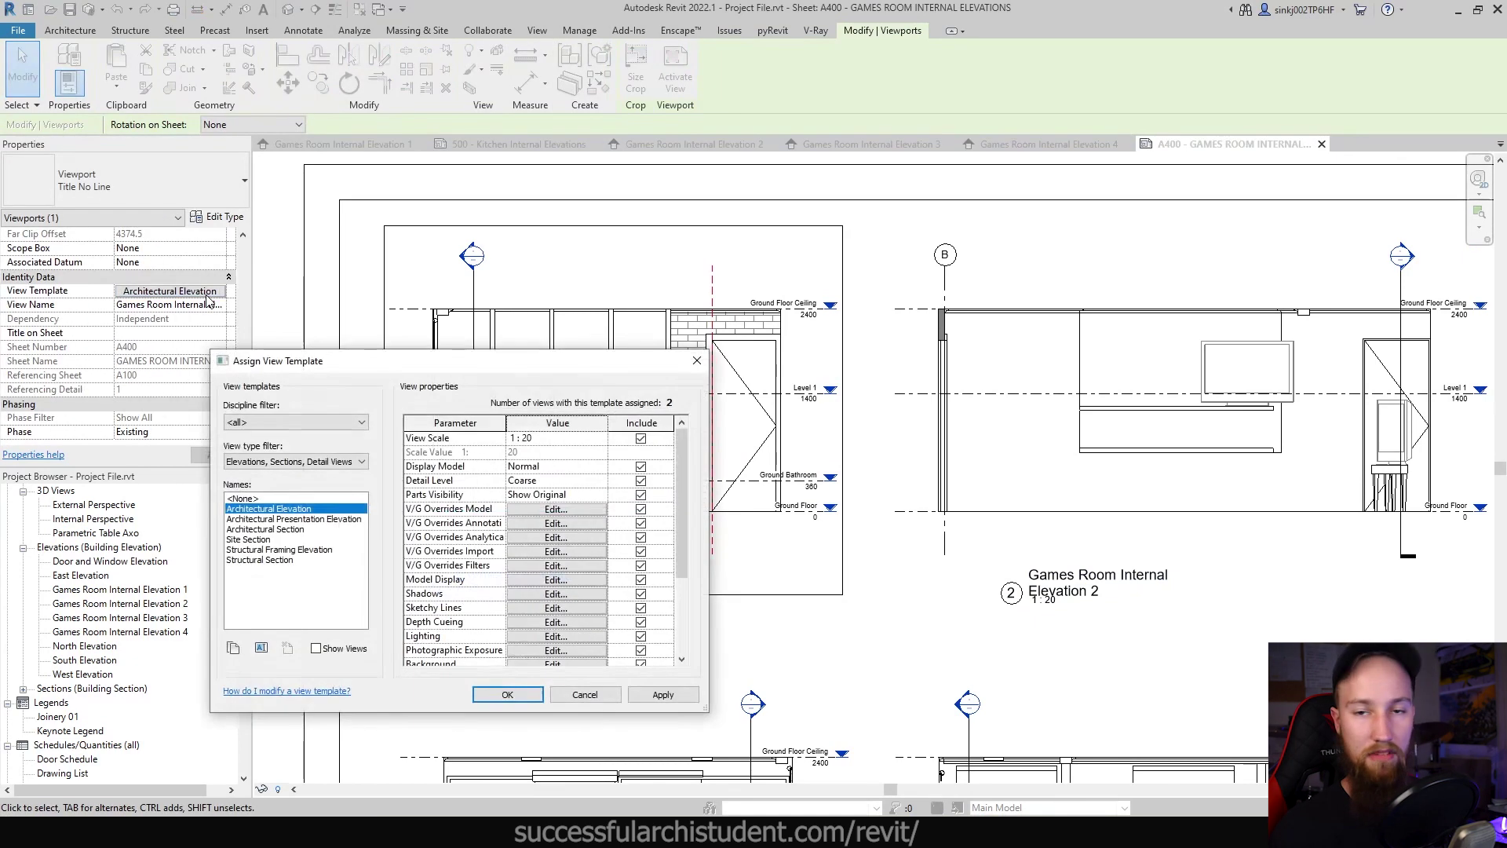
left_click_drag(321, 368, 299, 352)
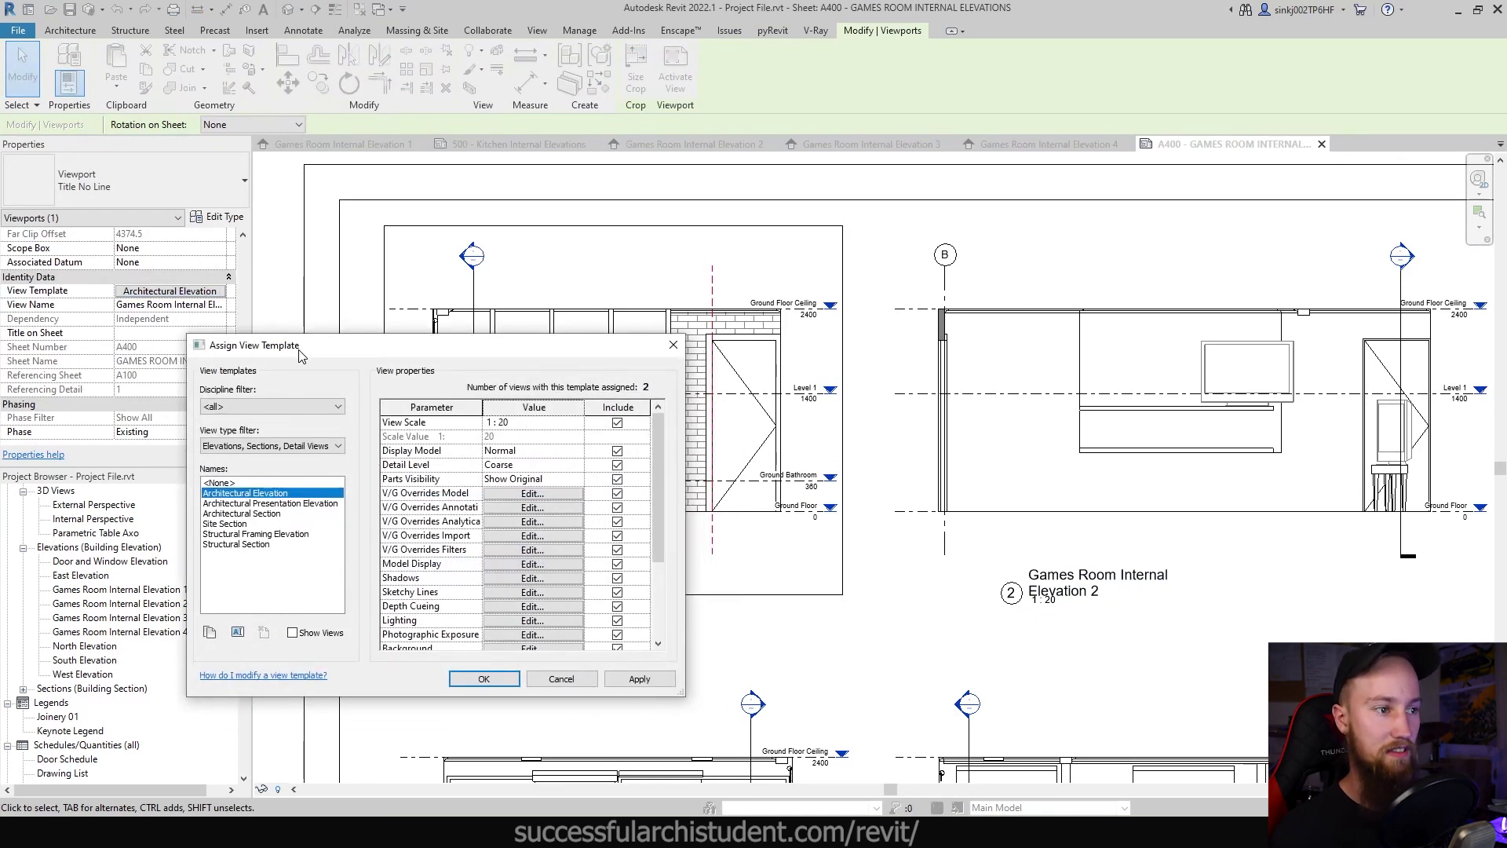
left_click(209, 633)
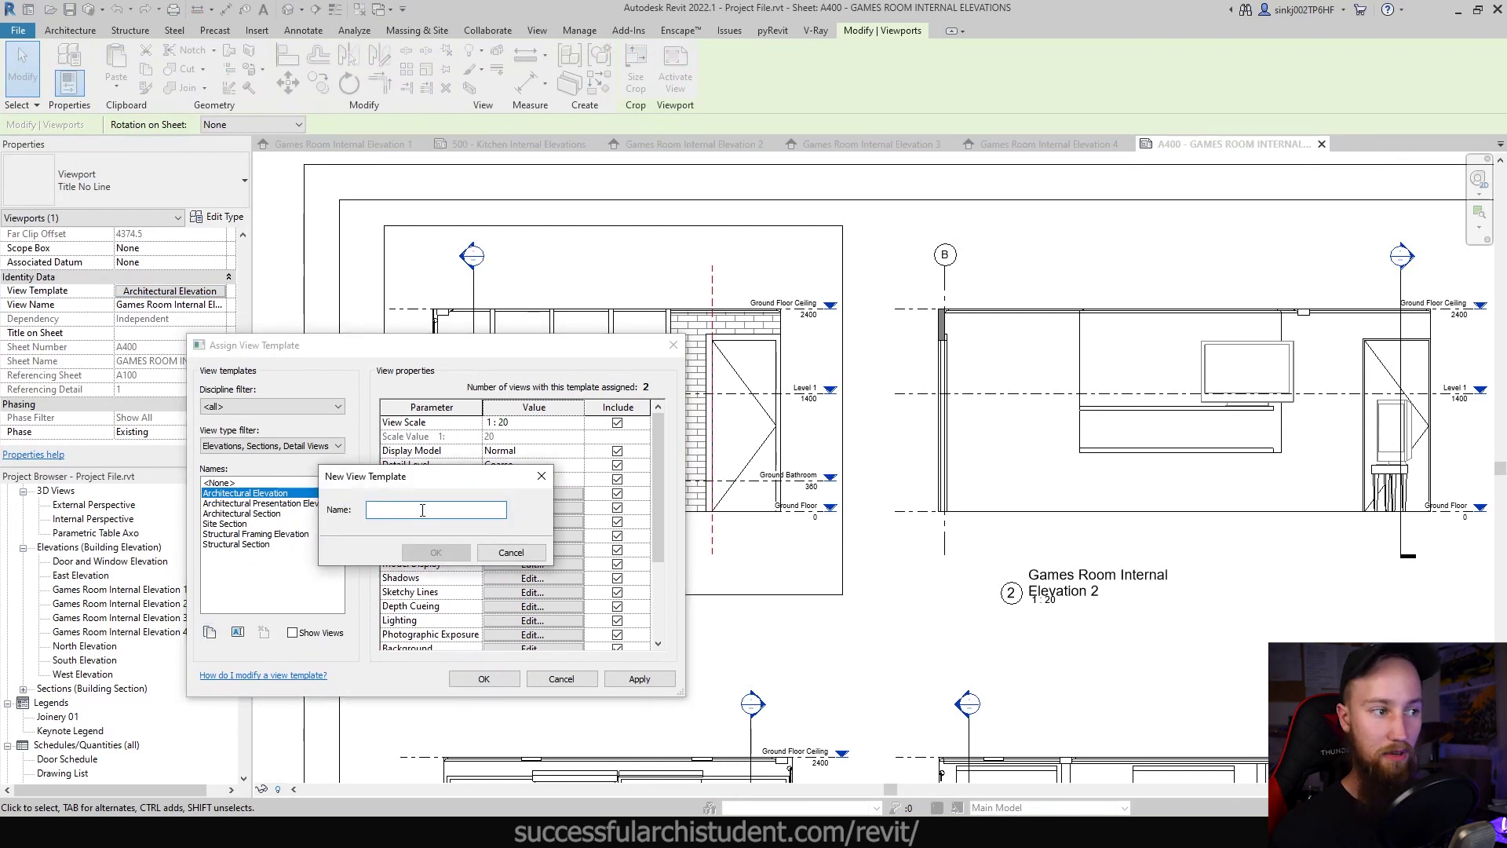
type("Internal El")
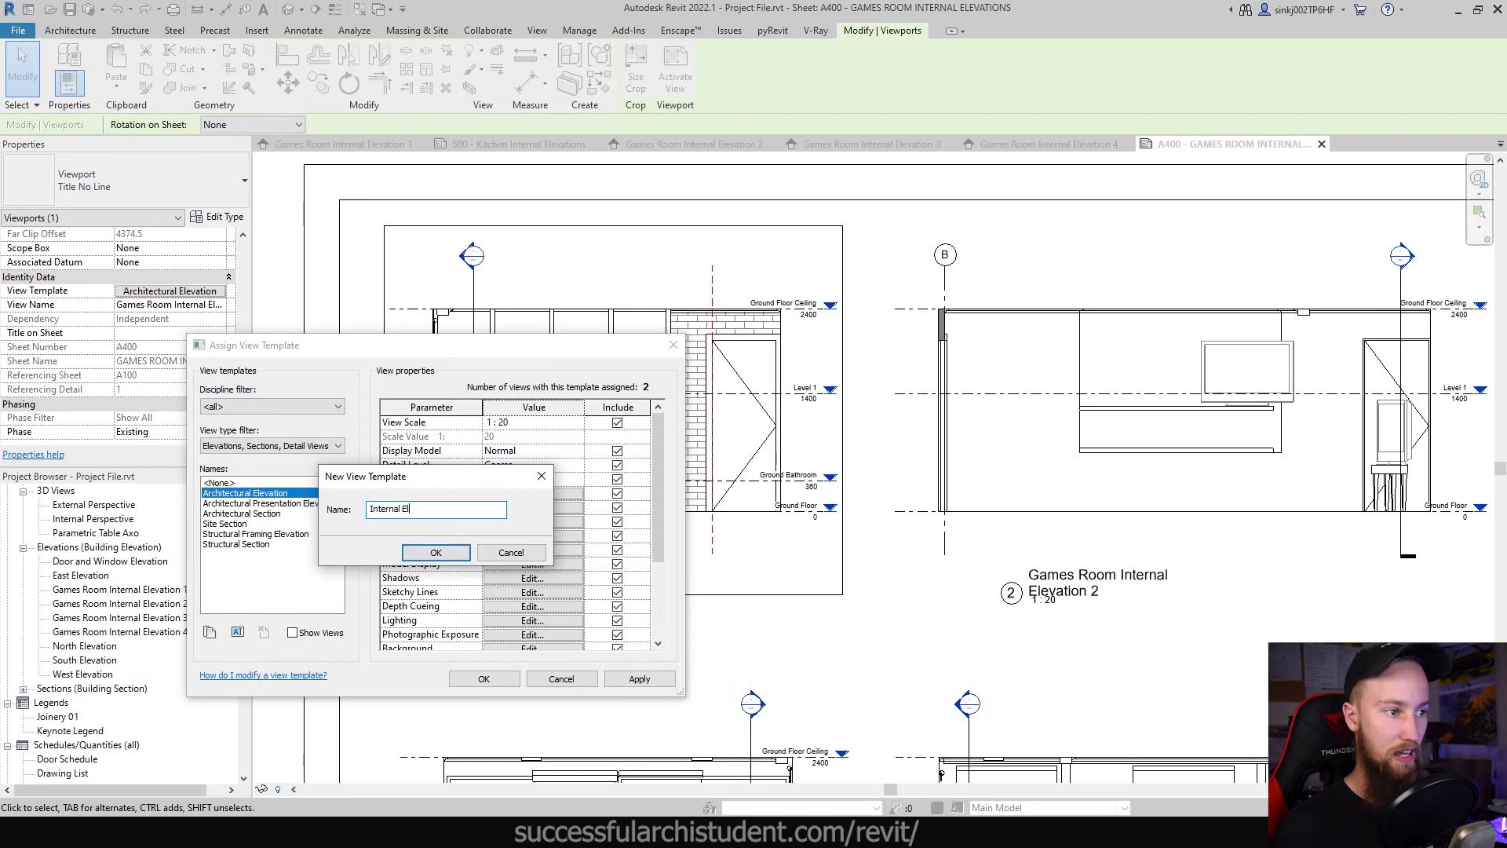
type("evation")
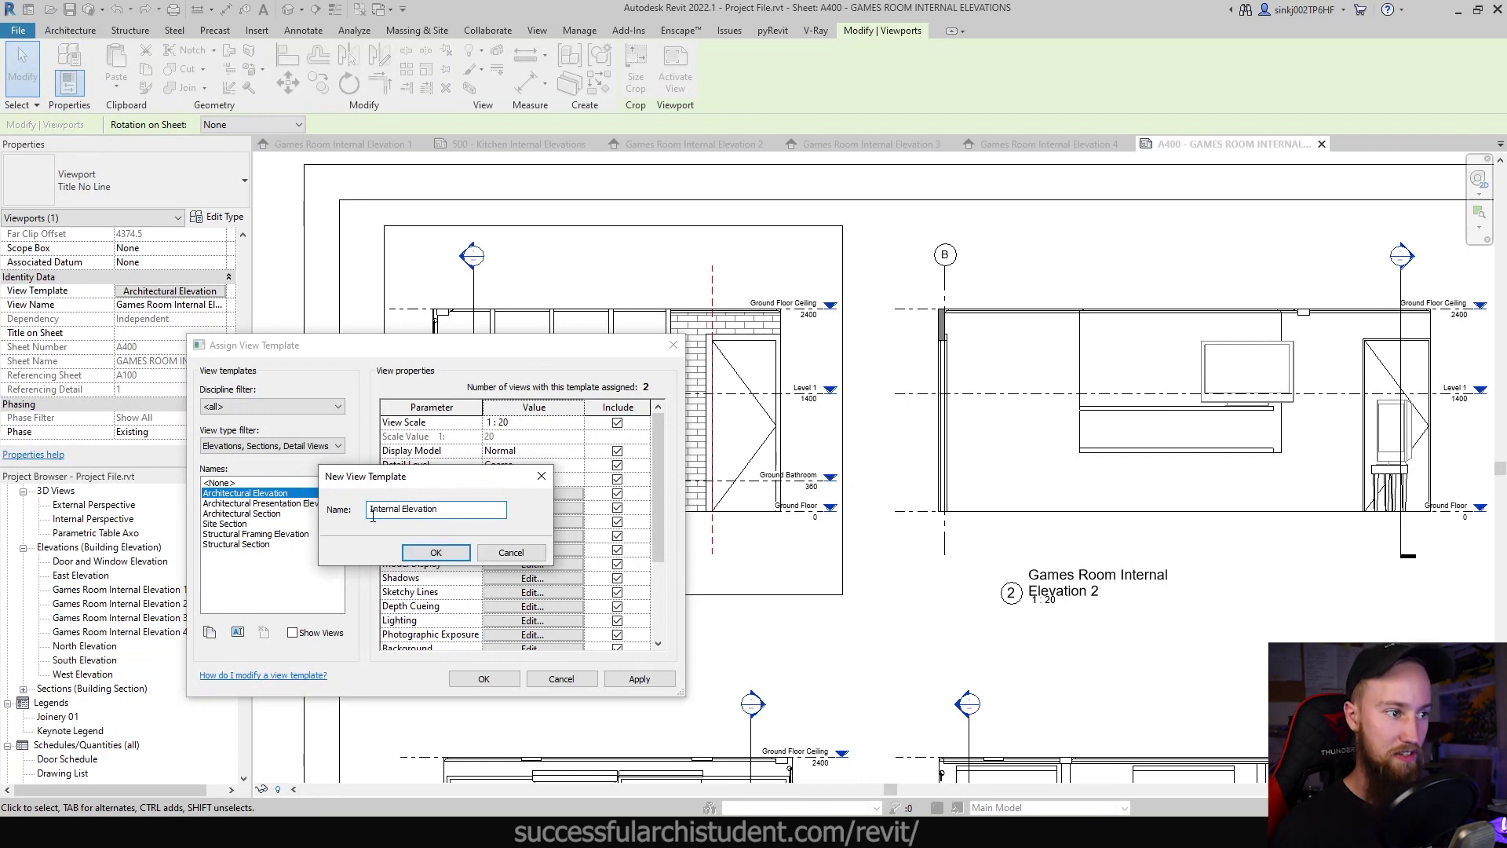
type("S-0")
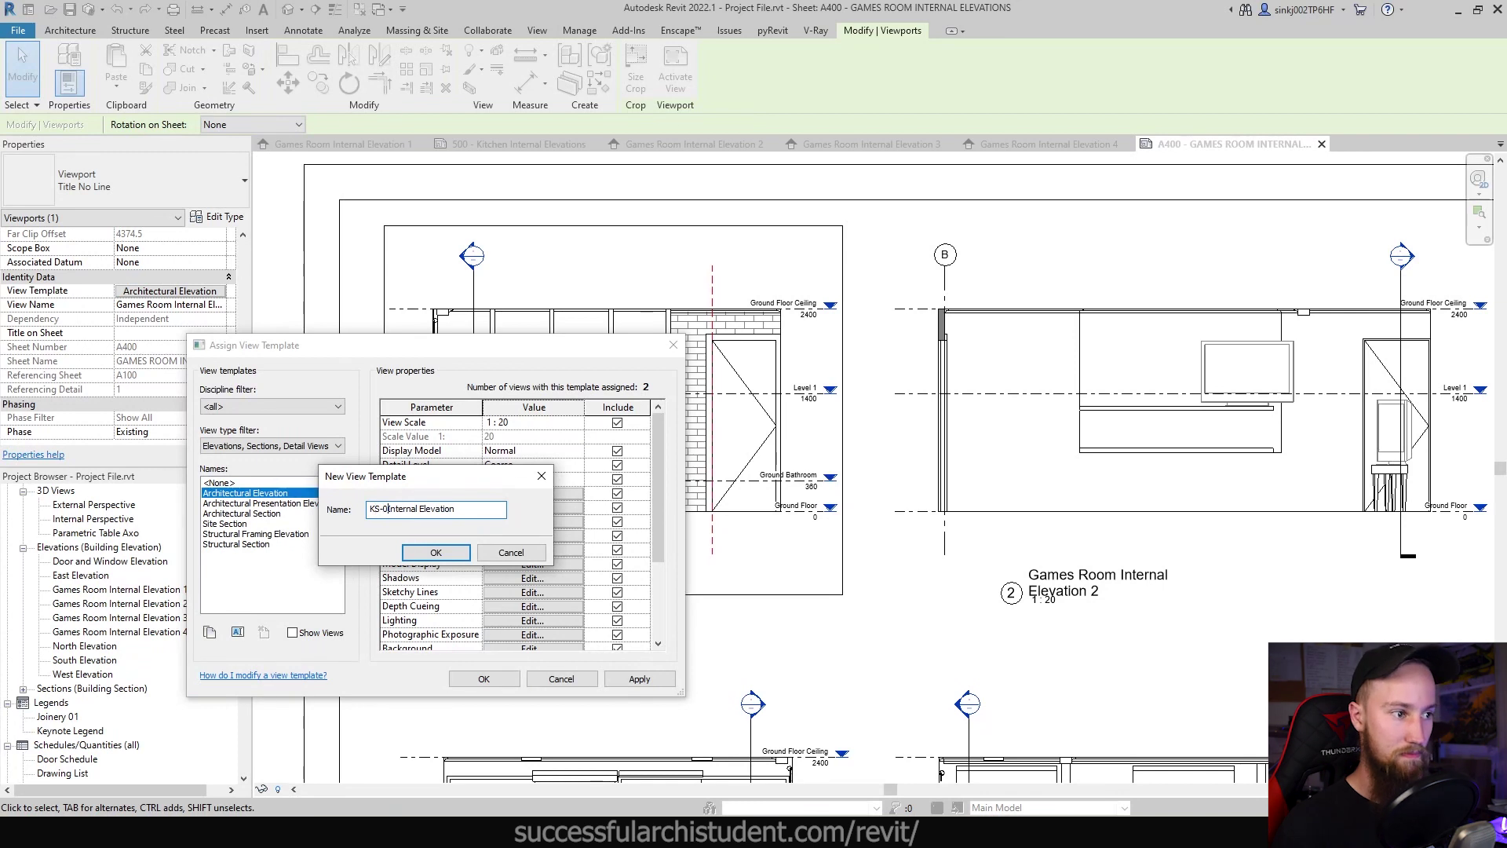
key("BackSpace")
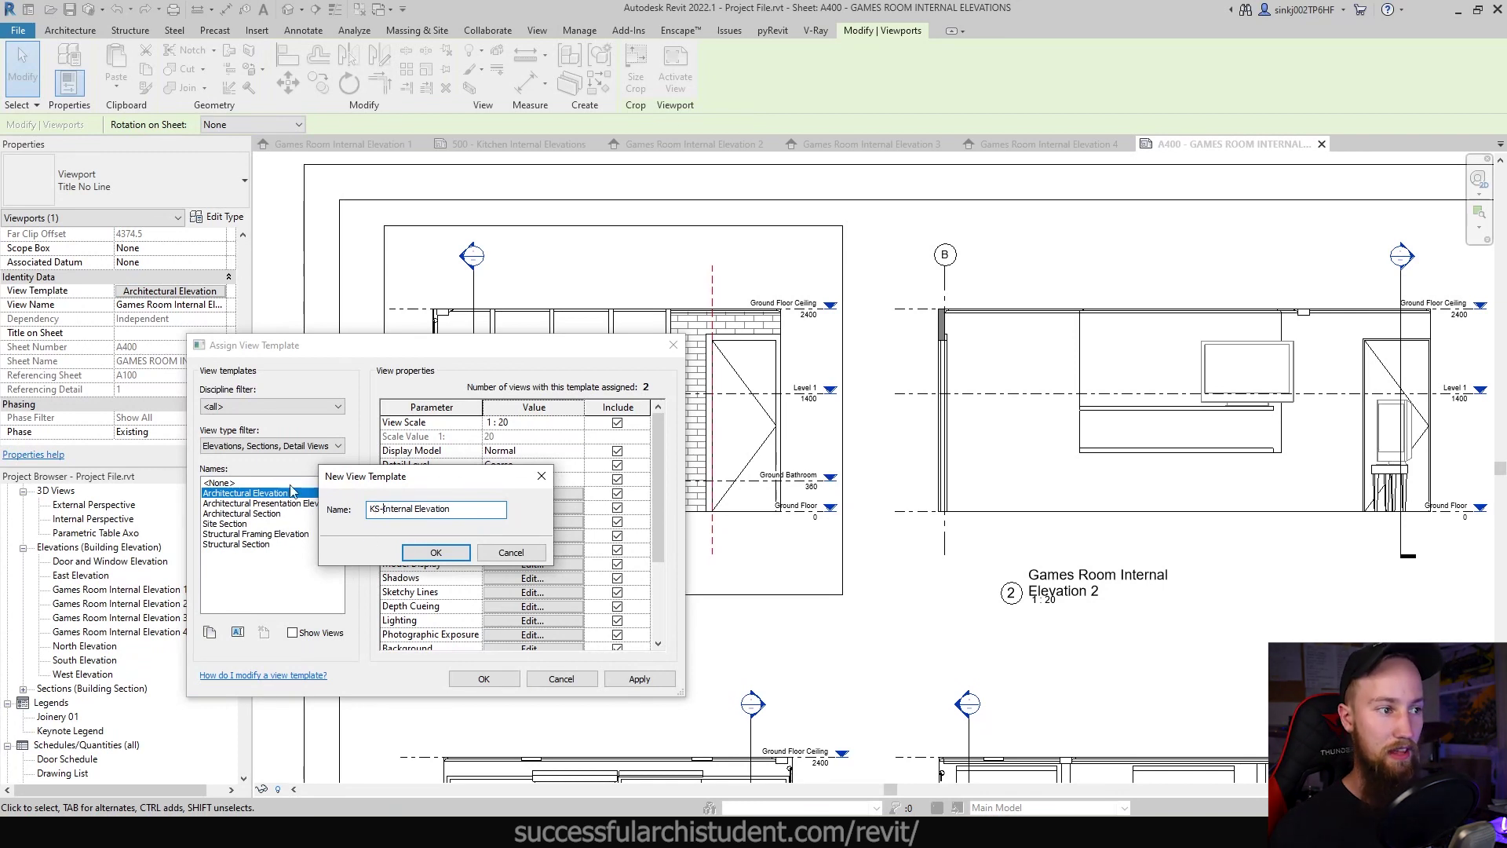
left_click(436, 552)
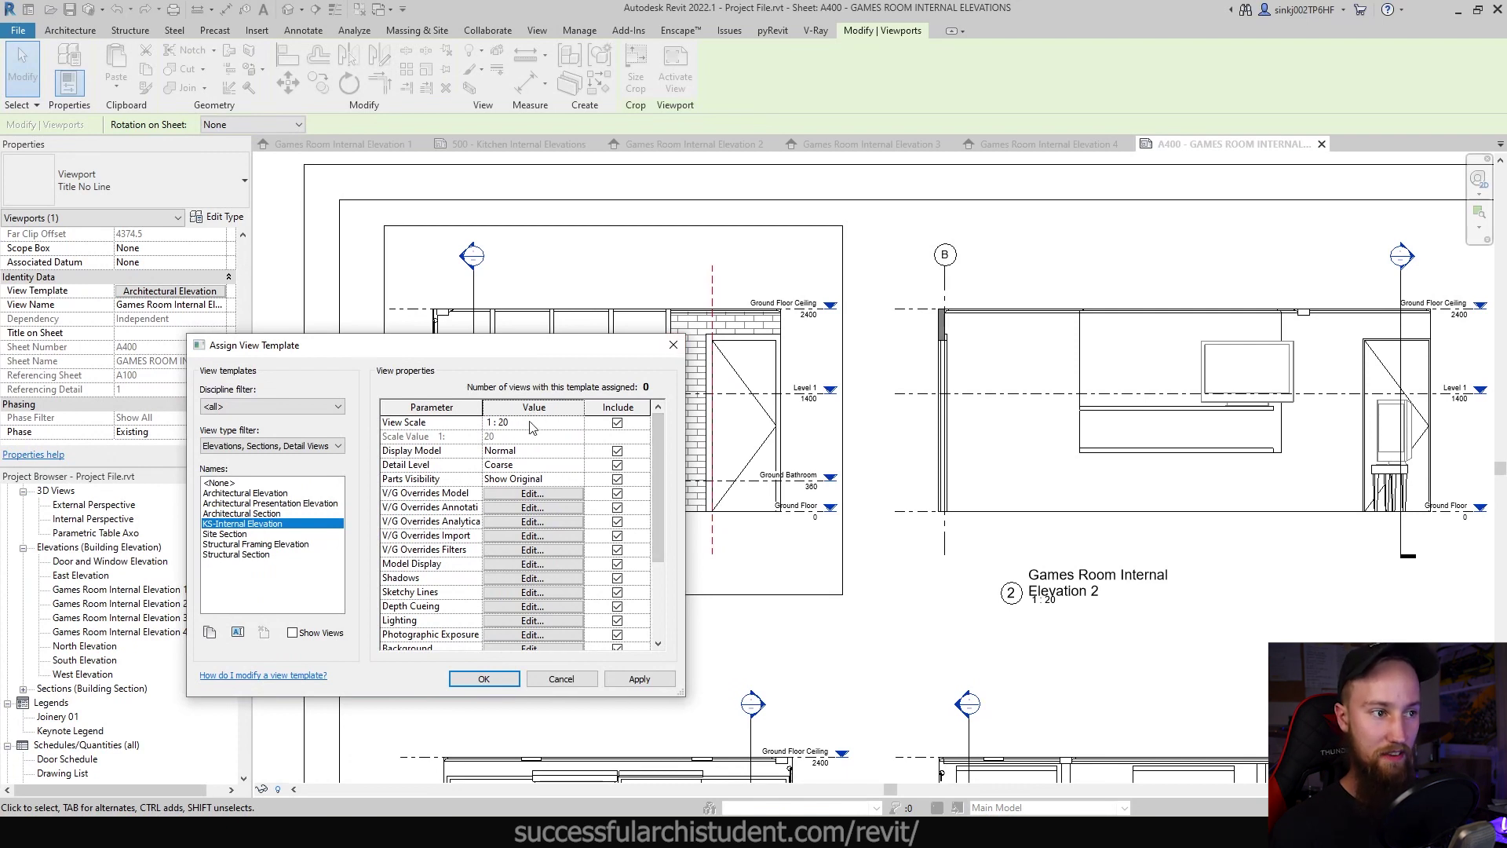
Review the KS-Internal Elevation template's display model and detail level options and assign the template to the Elevation 1 viewport
left_click(532, 456)
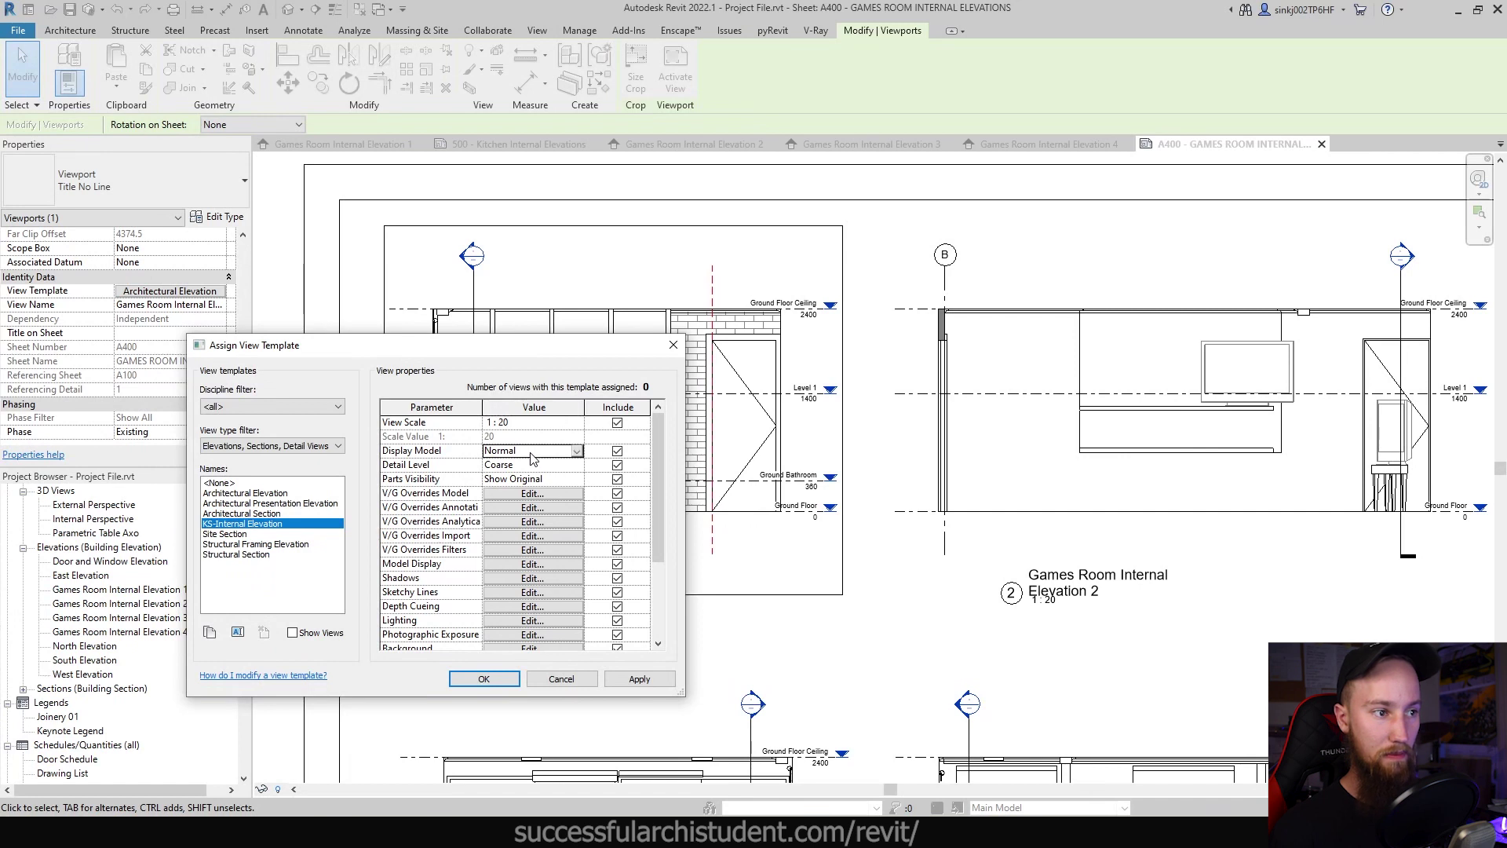
left_click(528, 465)
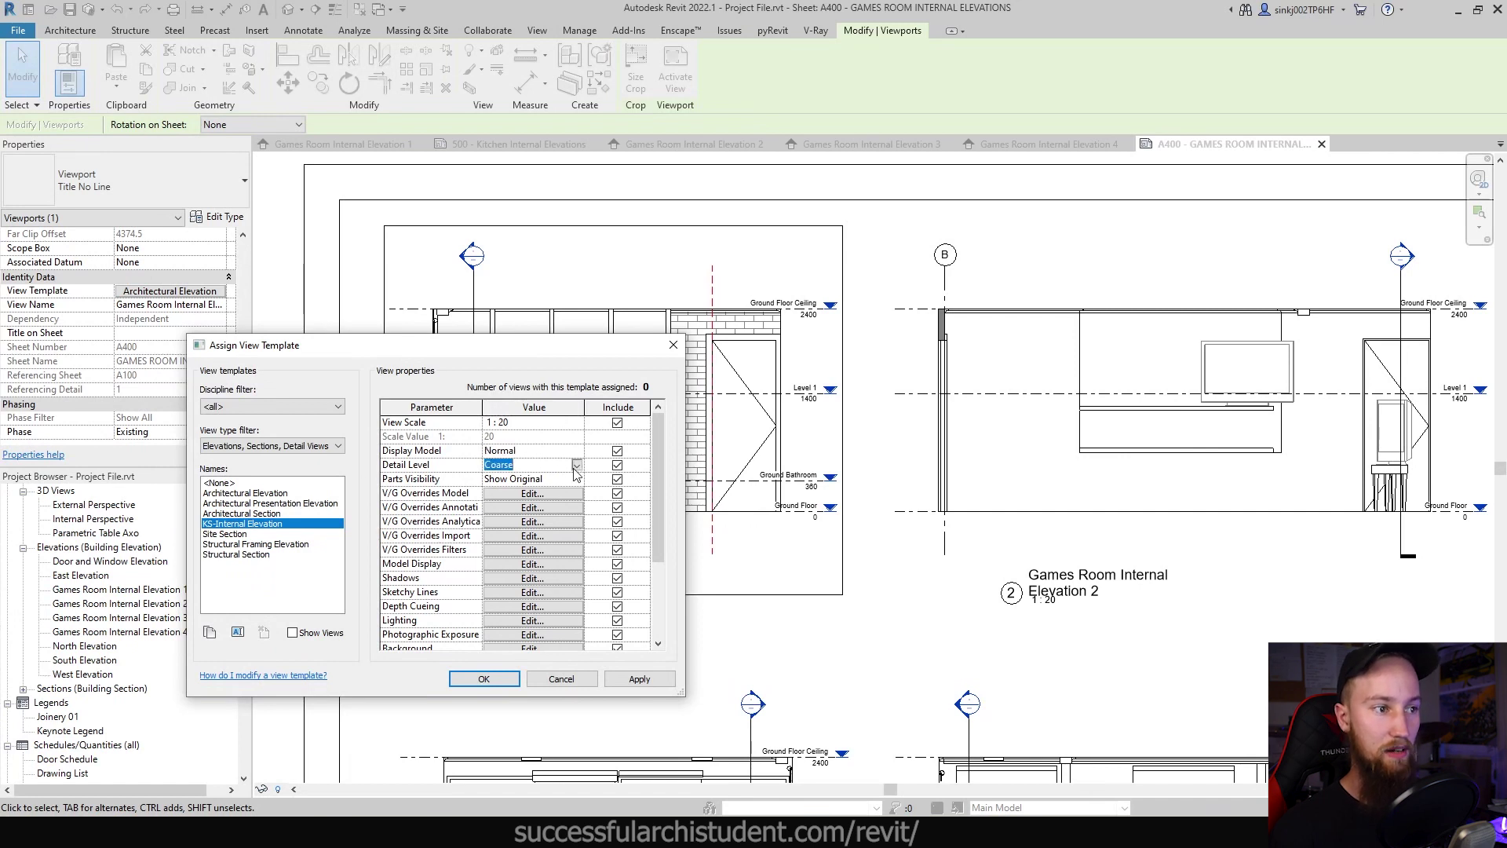
left_click(576, 466)
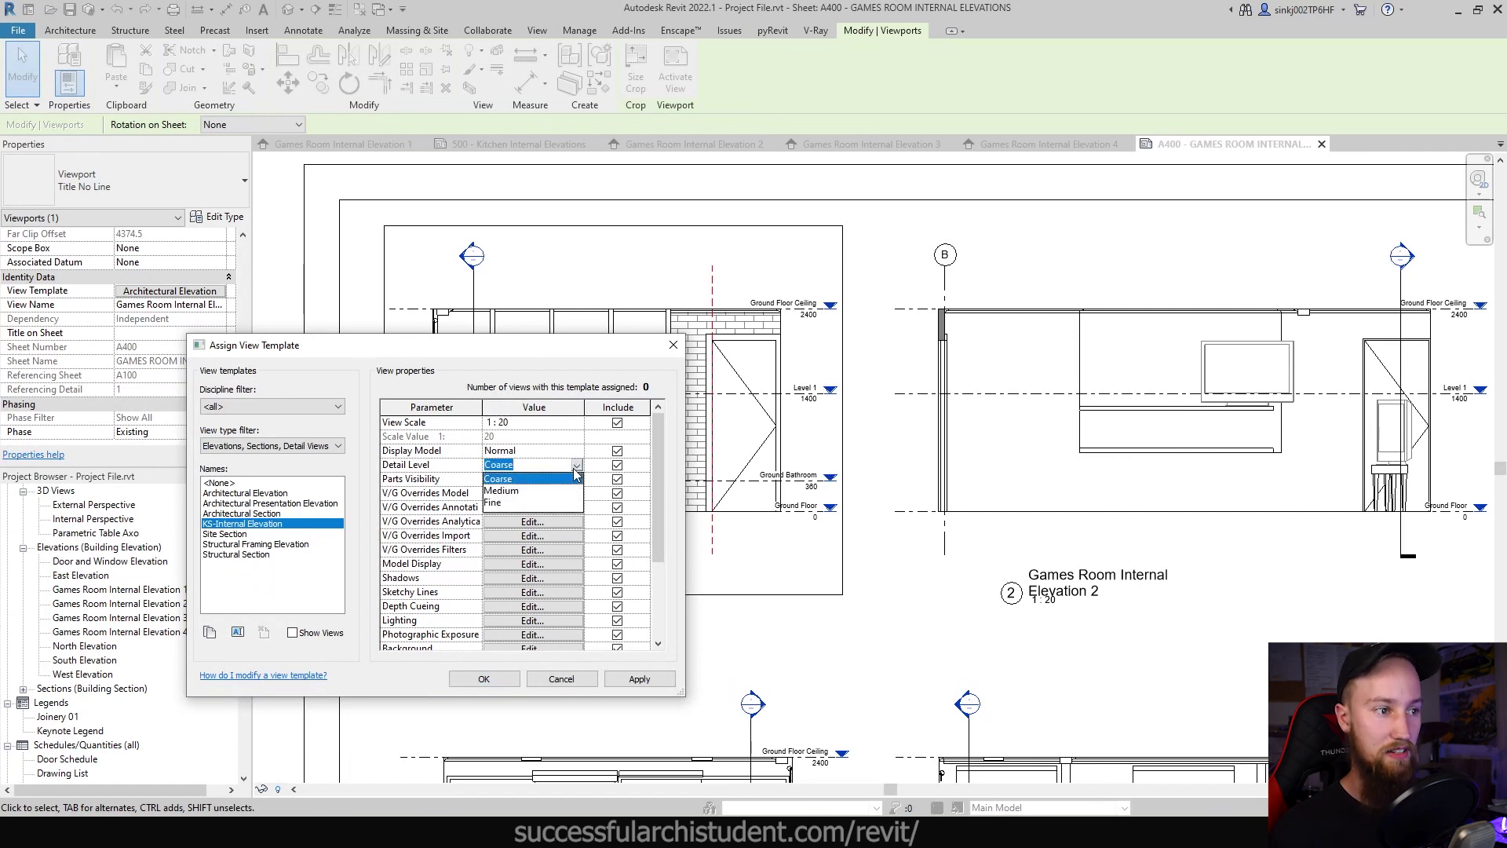
left_click(639, 679)
left_click(482, 679)
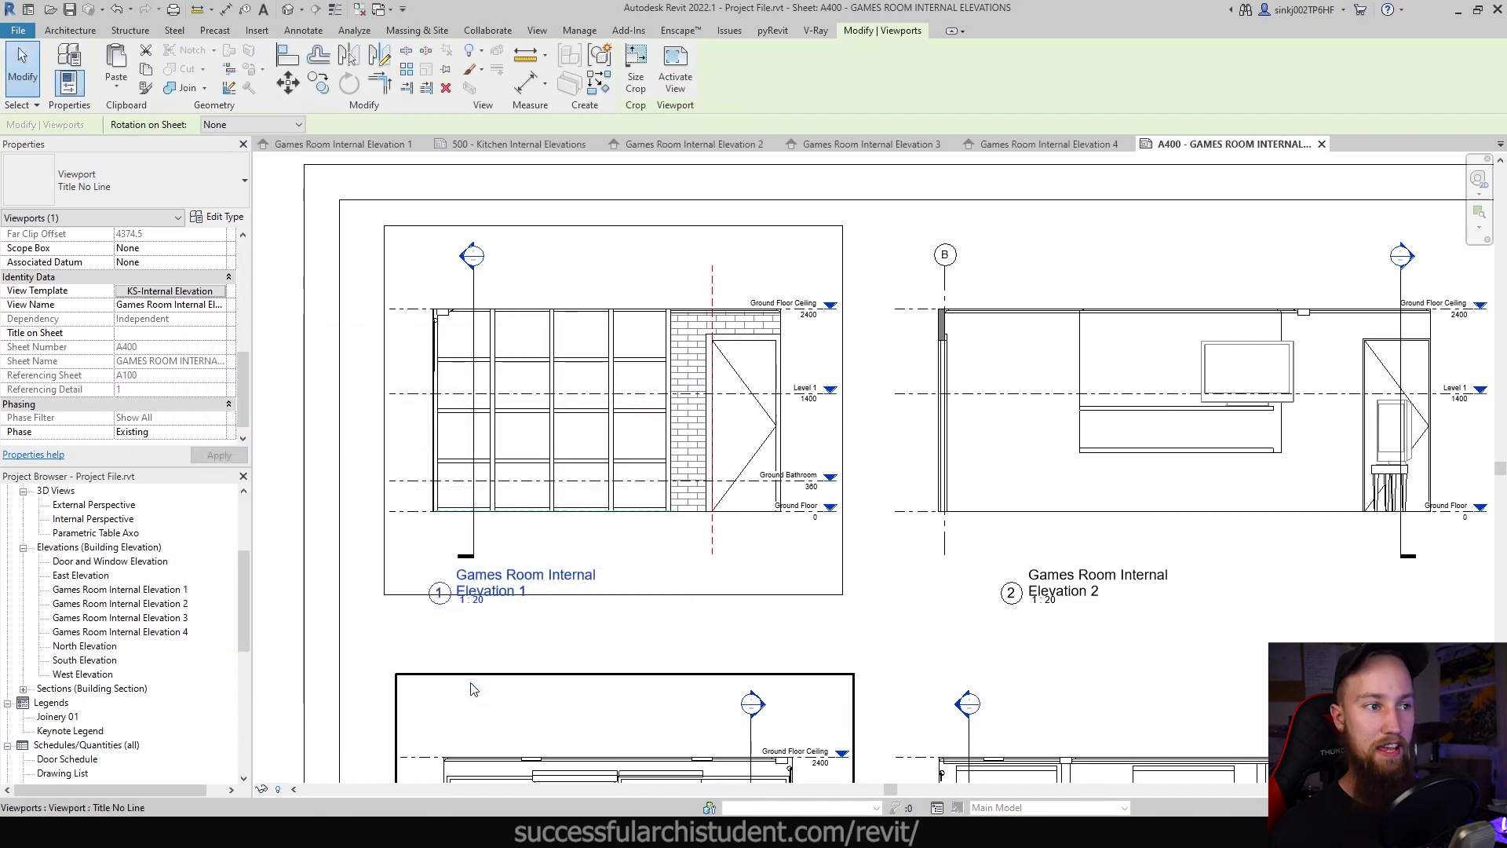
Assign the KS-Internal Elevation view template to the Elevation 2, 3 and 4 viewports on the sheet
scroll(734, 388, "down", 3)
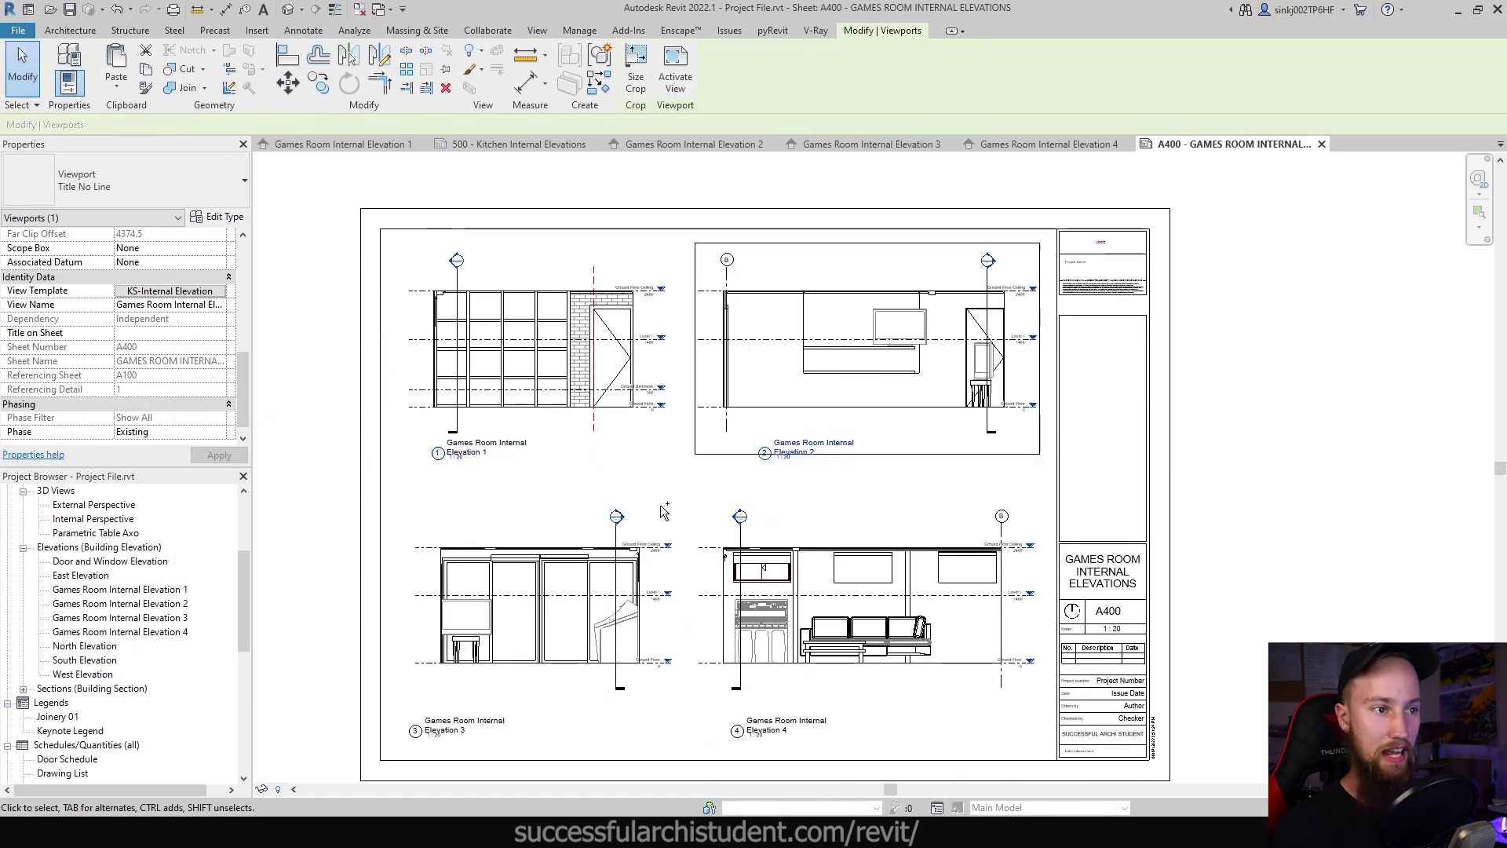
left_click(593, 573)
left_click(782, 595, "ctrl")
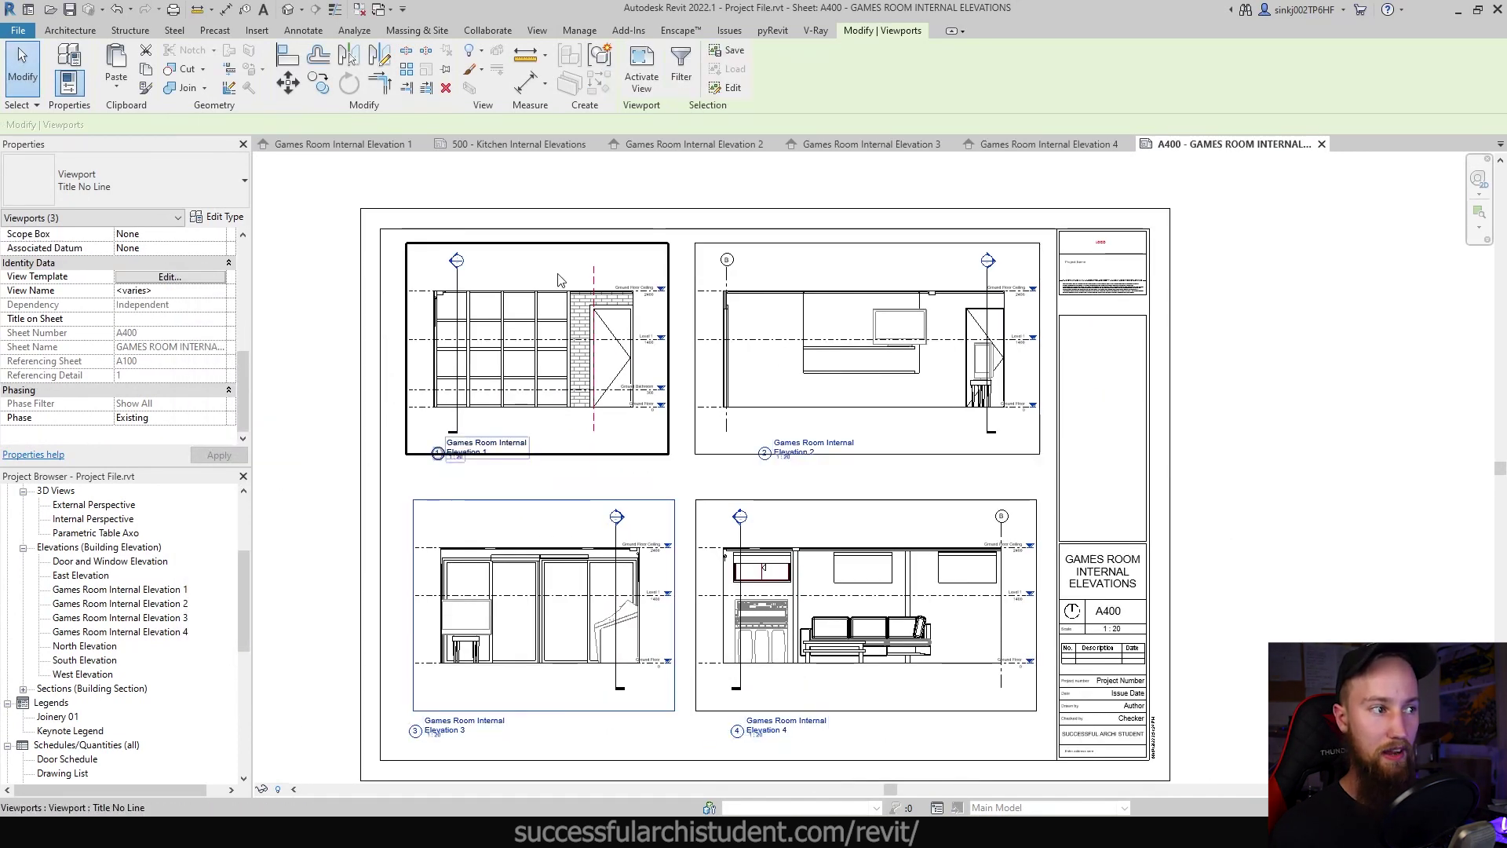
left_click(719, 403, "ctrl")
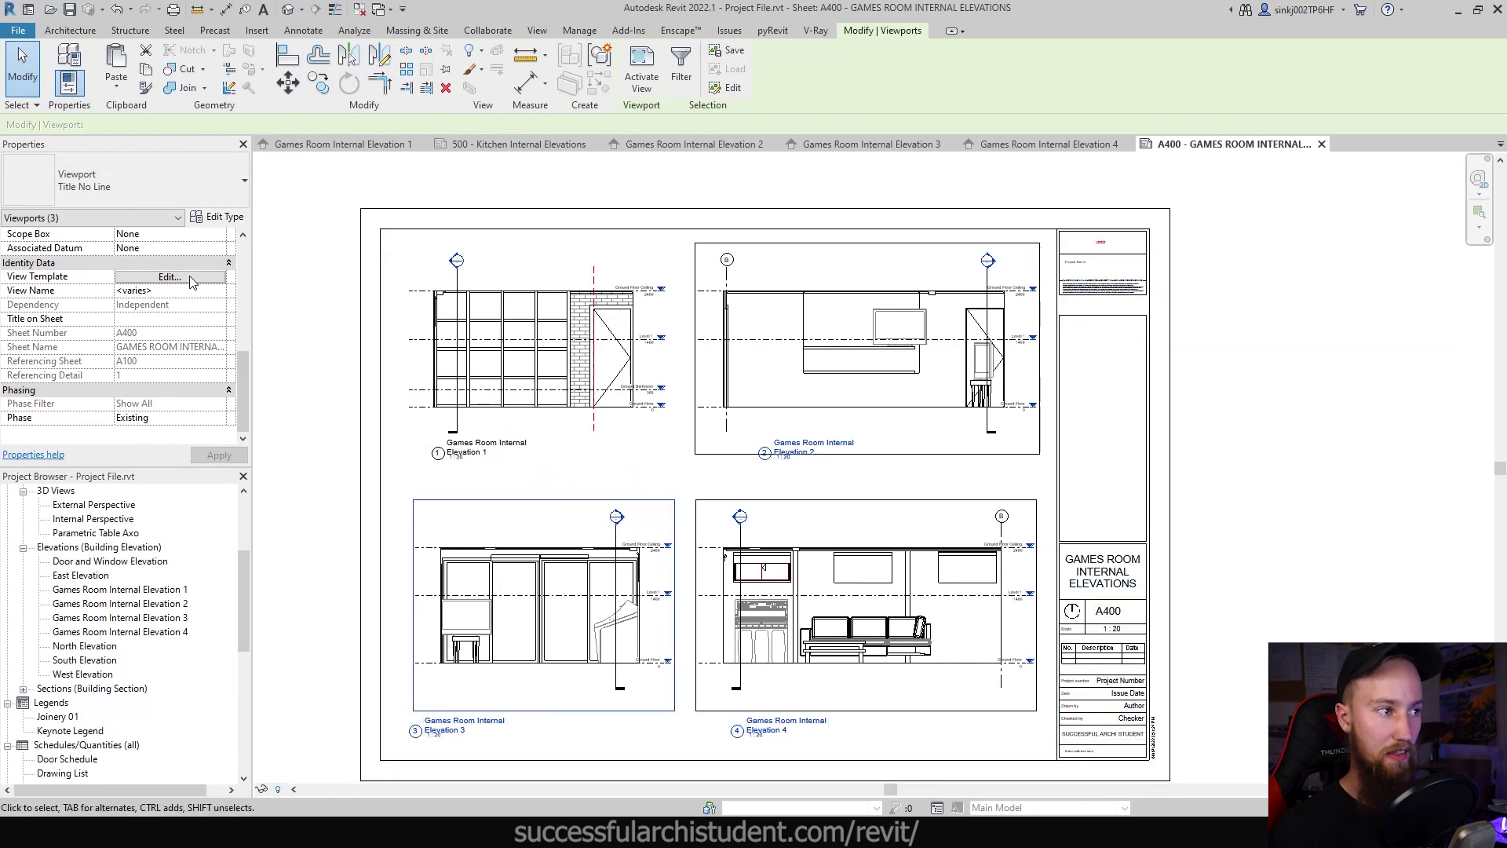
left_click(170, 277)
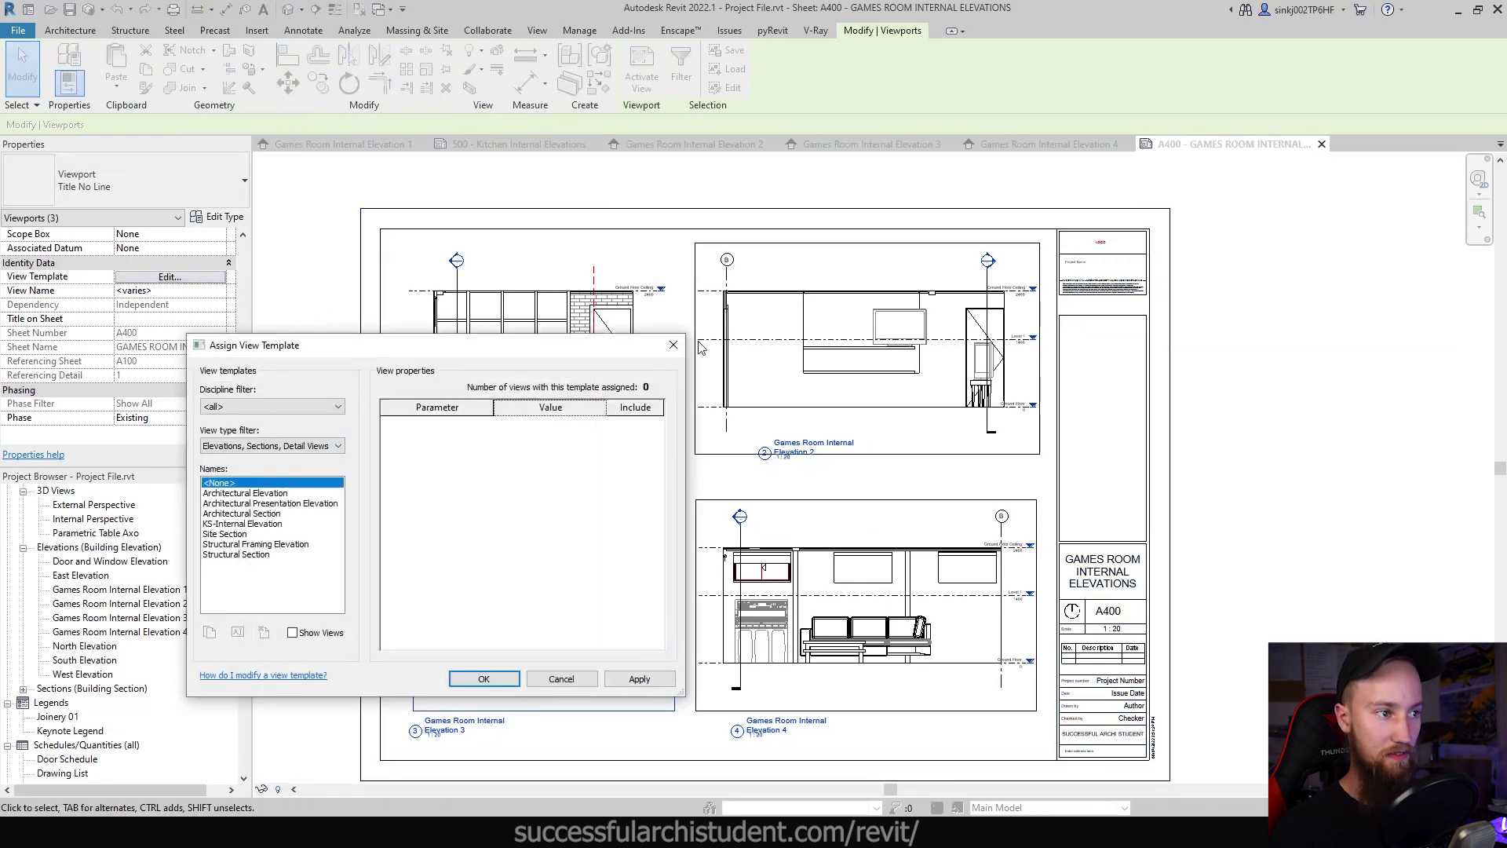
left_click(242, 524)
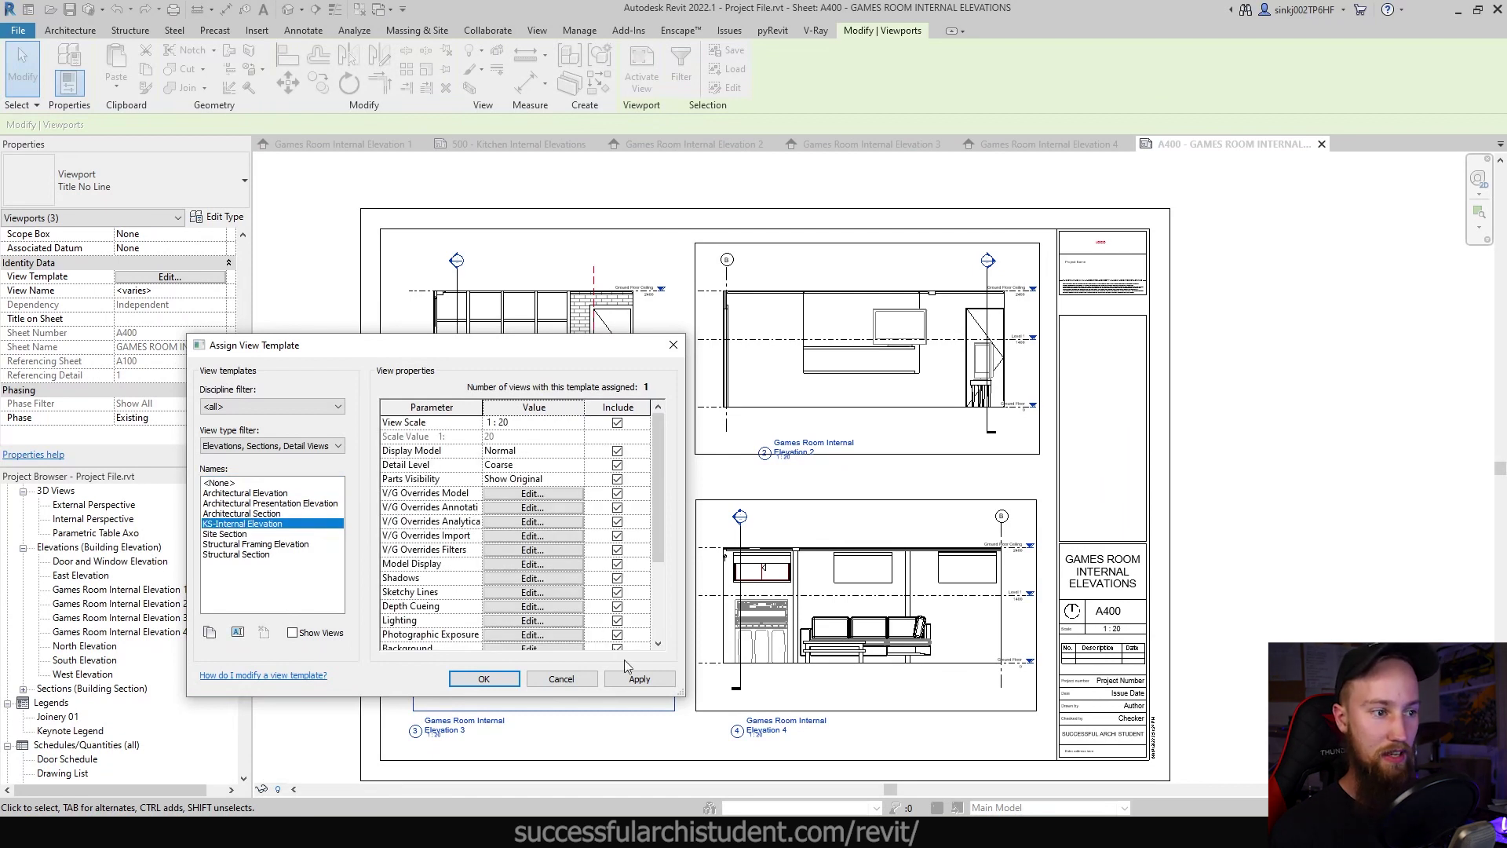
left_click(638, 679)
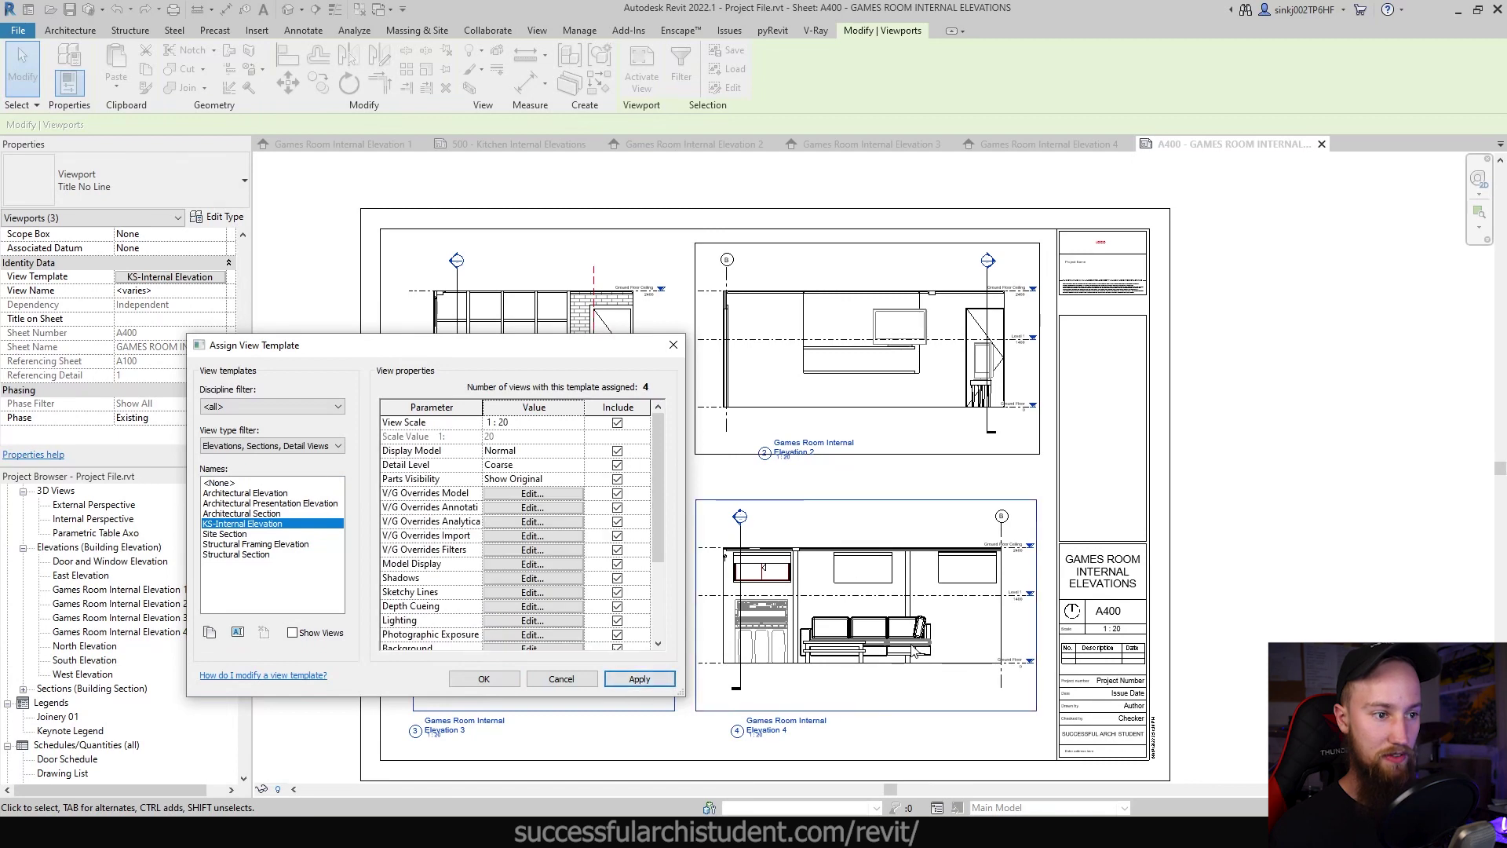
left_click(484, 678)
scroll(604, 752, "up", 3)
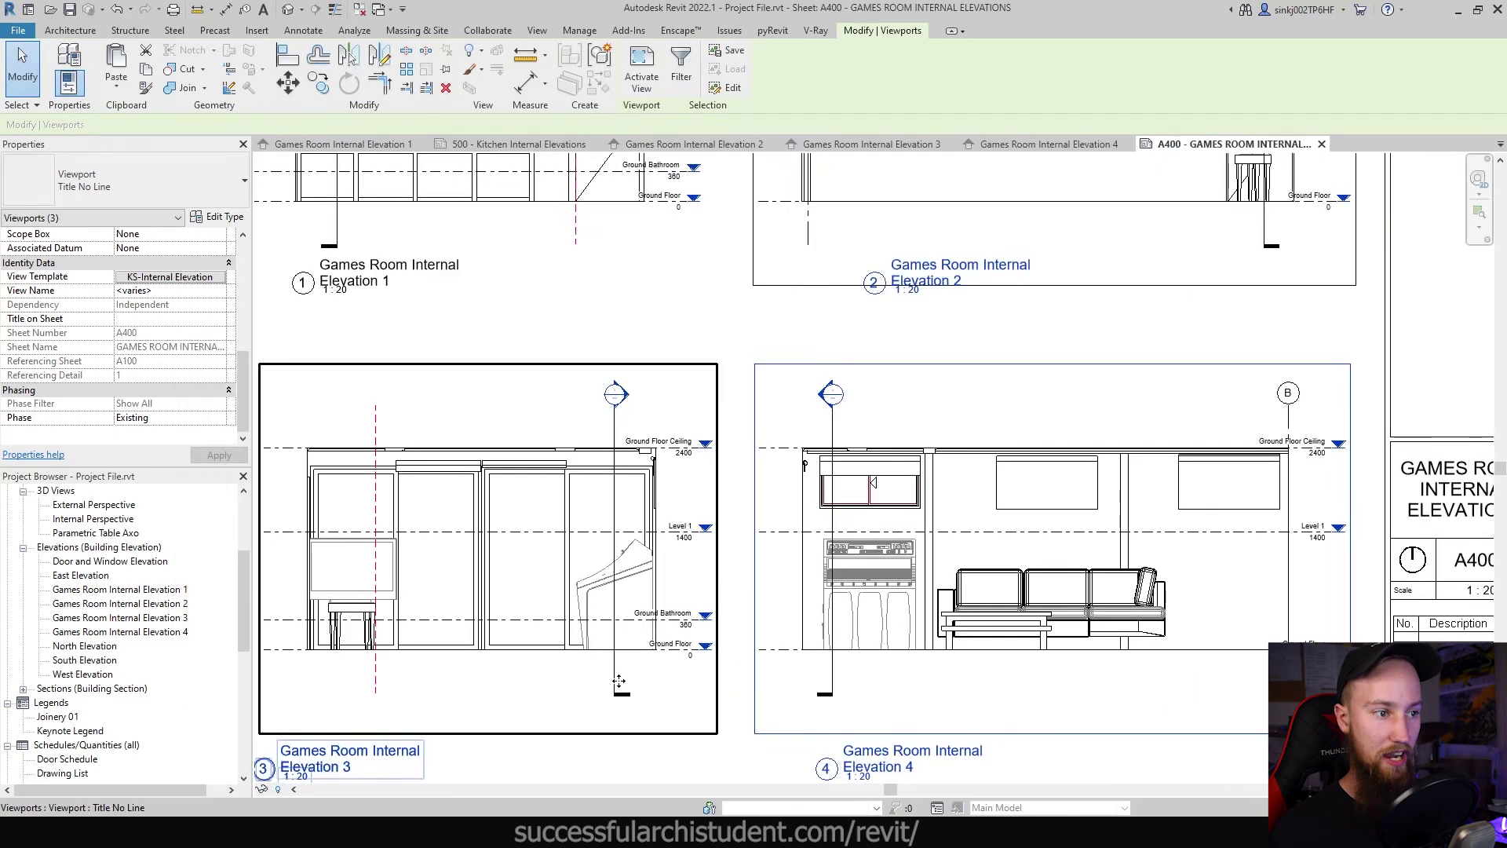
left_click(605, 752)
scroll(770, 700, "down", 3)
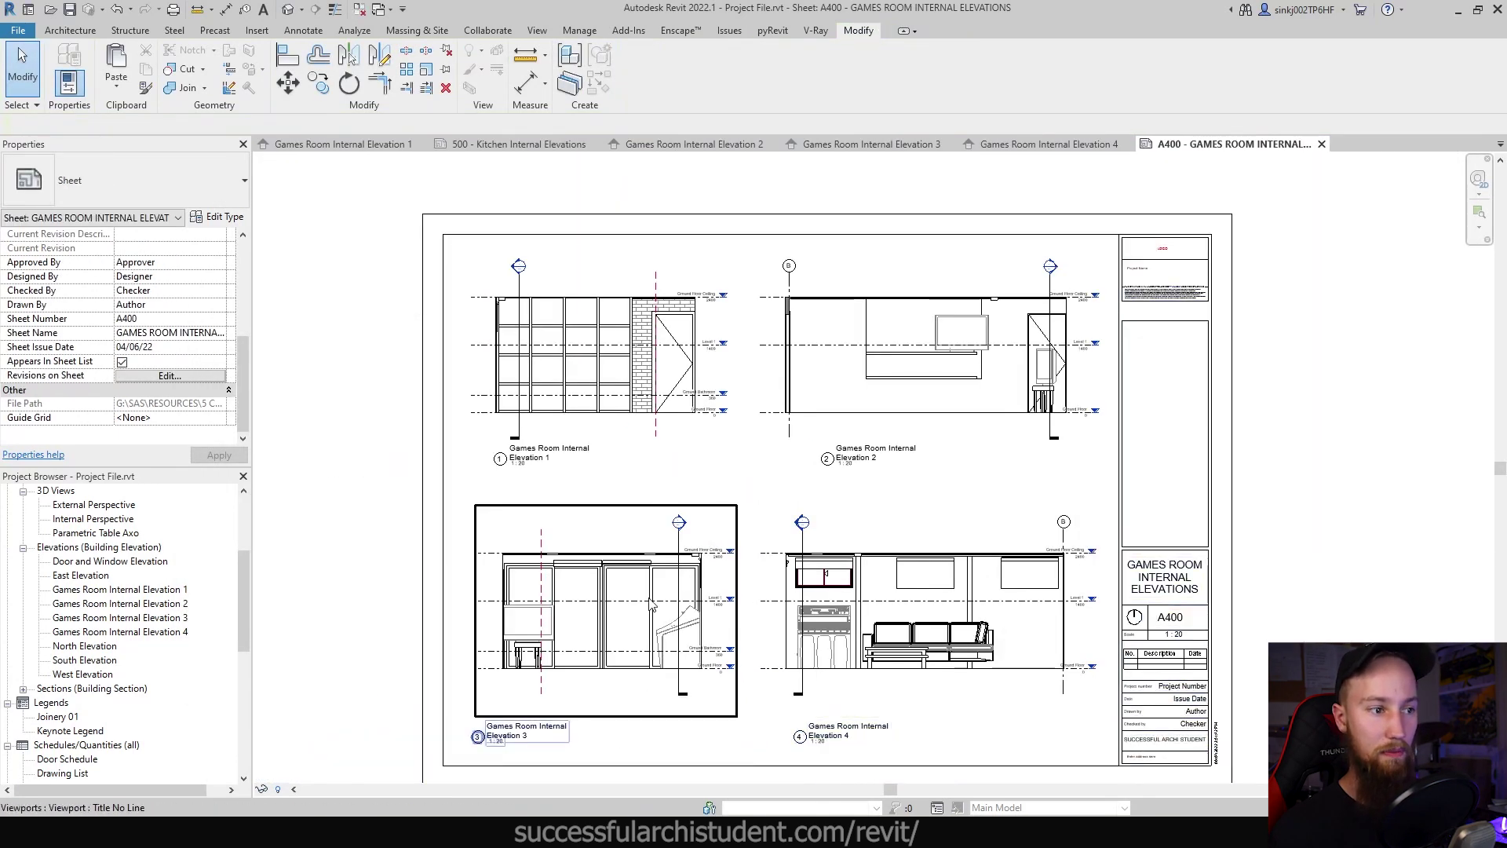
Activate the Elevation 3 view and try a 1:50 view scale in its KS-Internal Elevation template
double_click(650, 604)
scroll(588, 668, "up", 2)
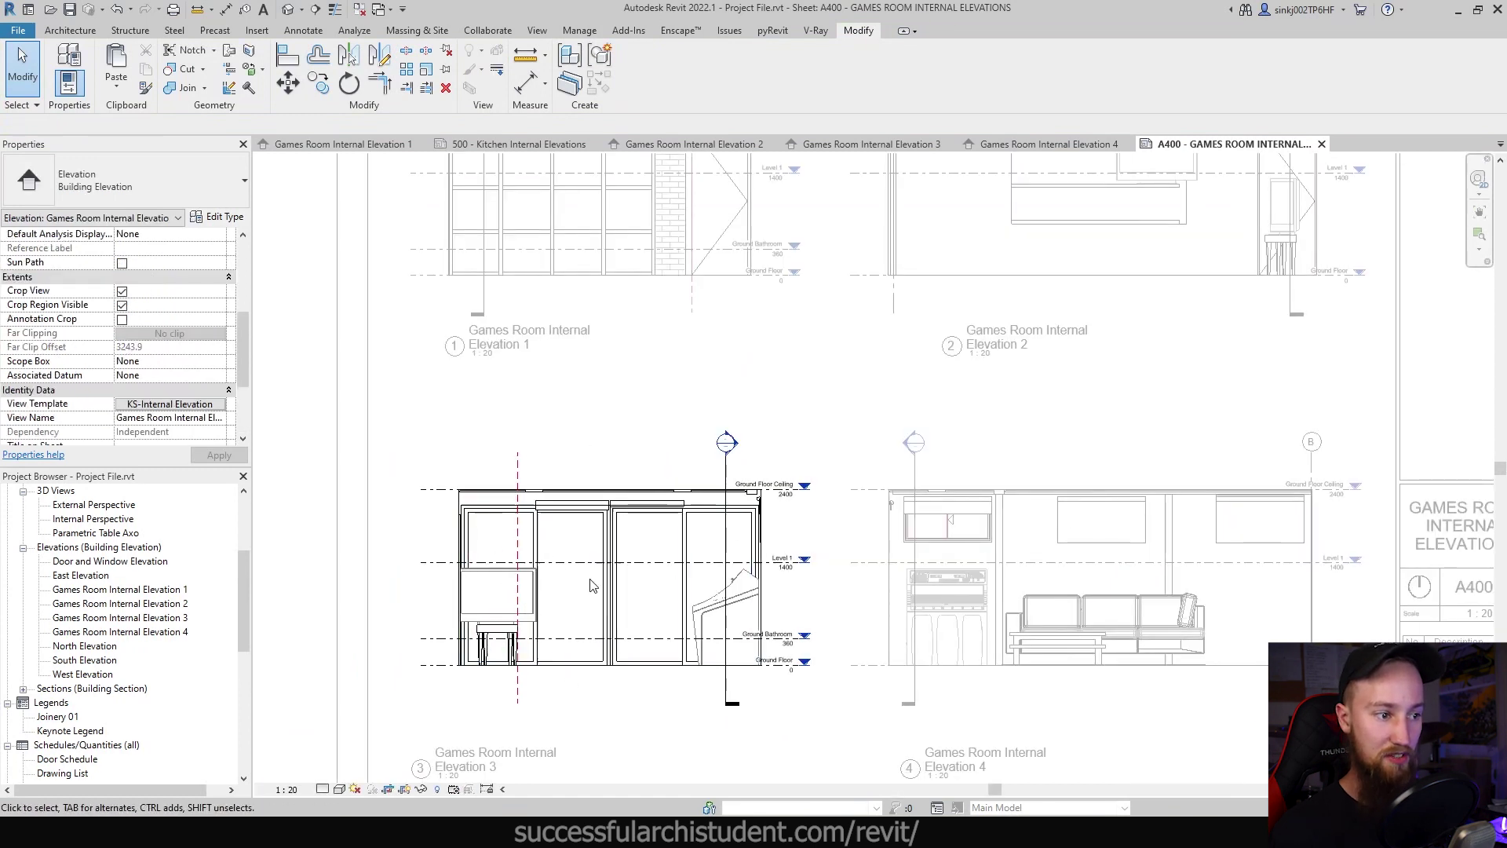
left_click(287, 789)
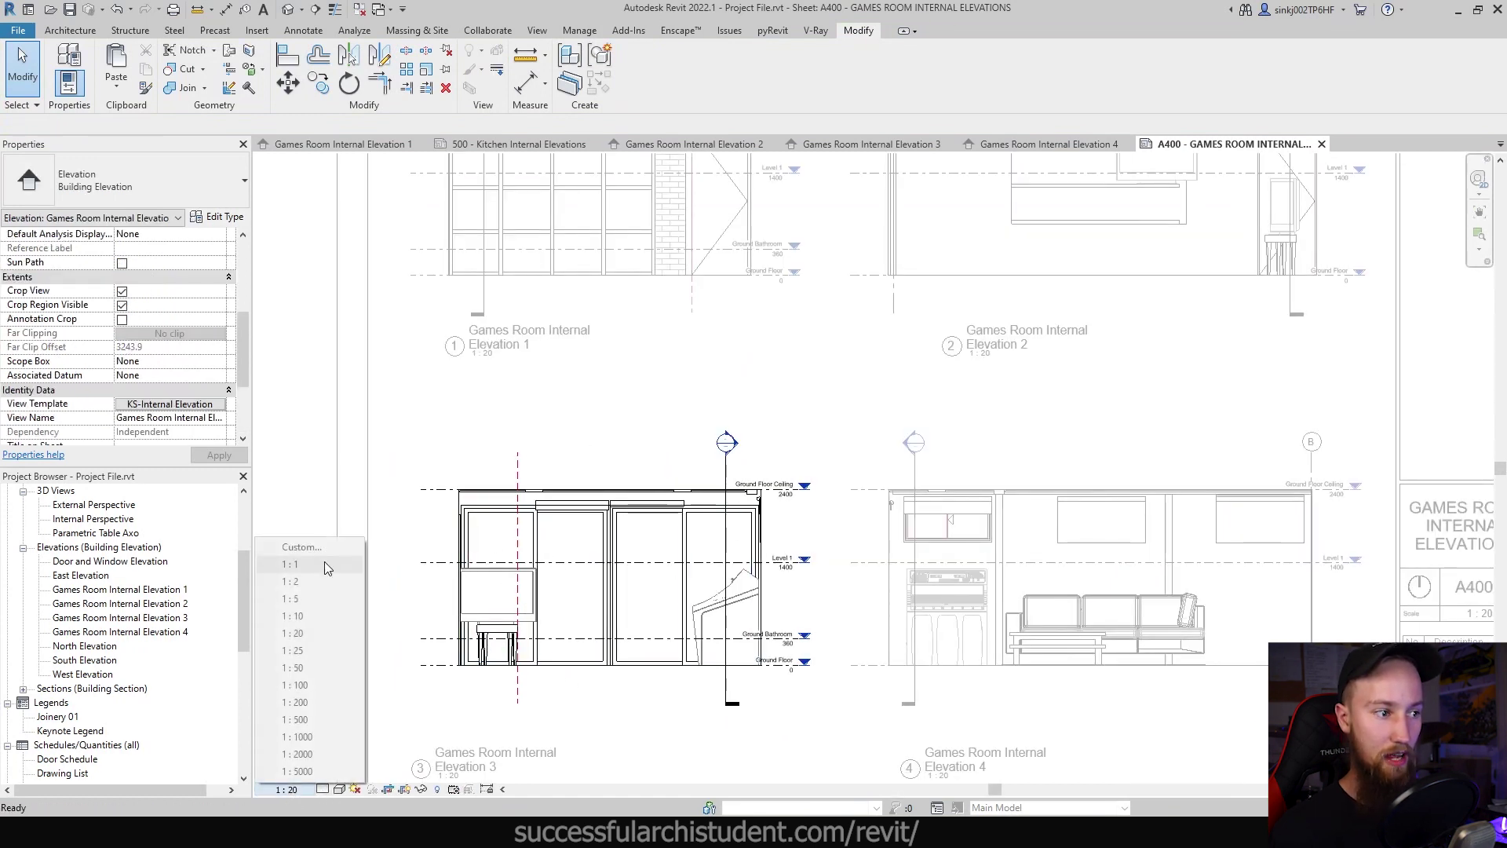
left_click(168, 404)
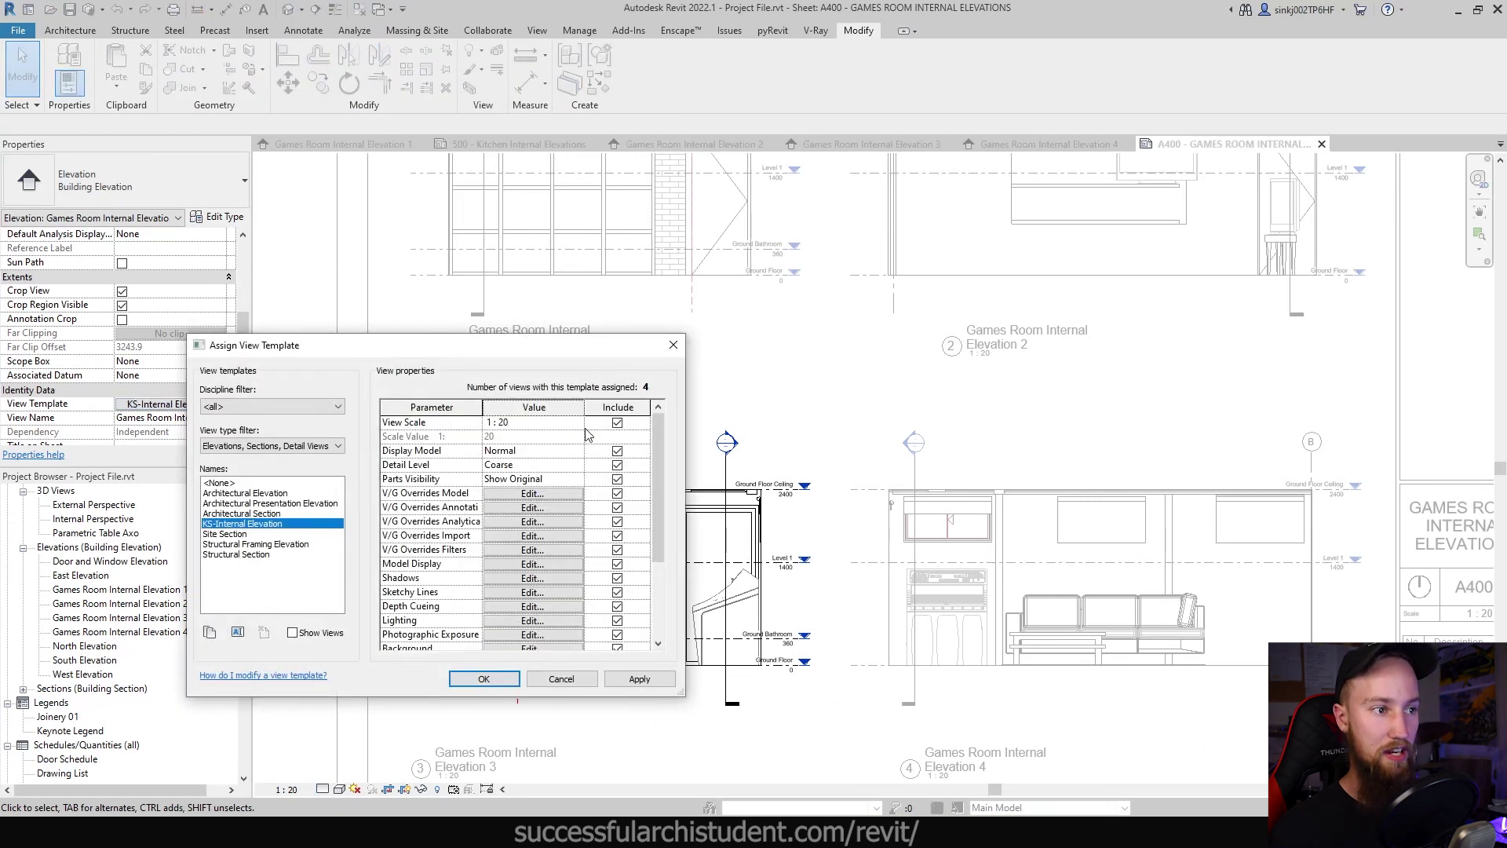
left_click(576, 425)
left_click(504, 472)
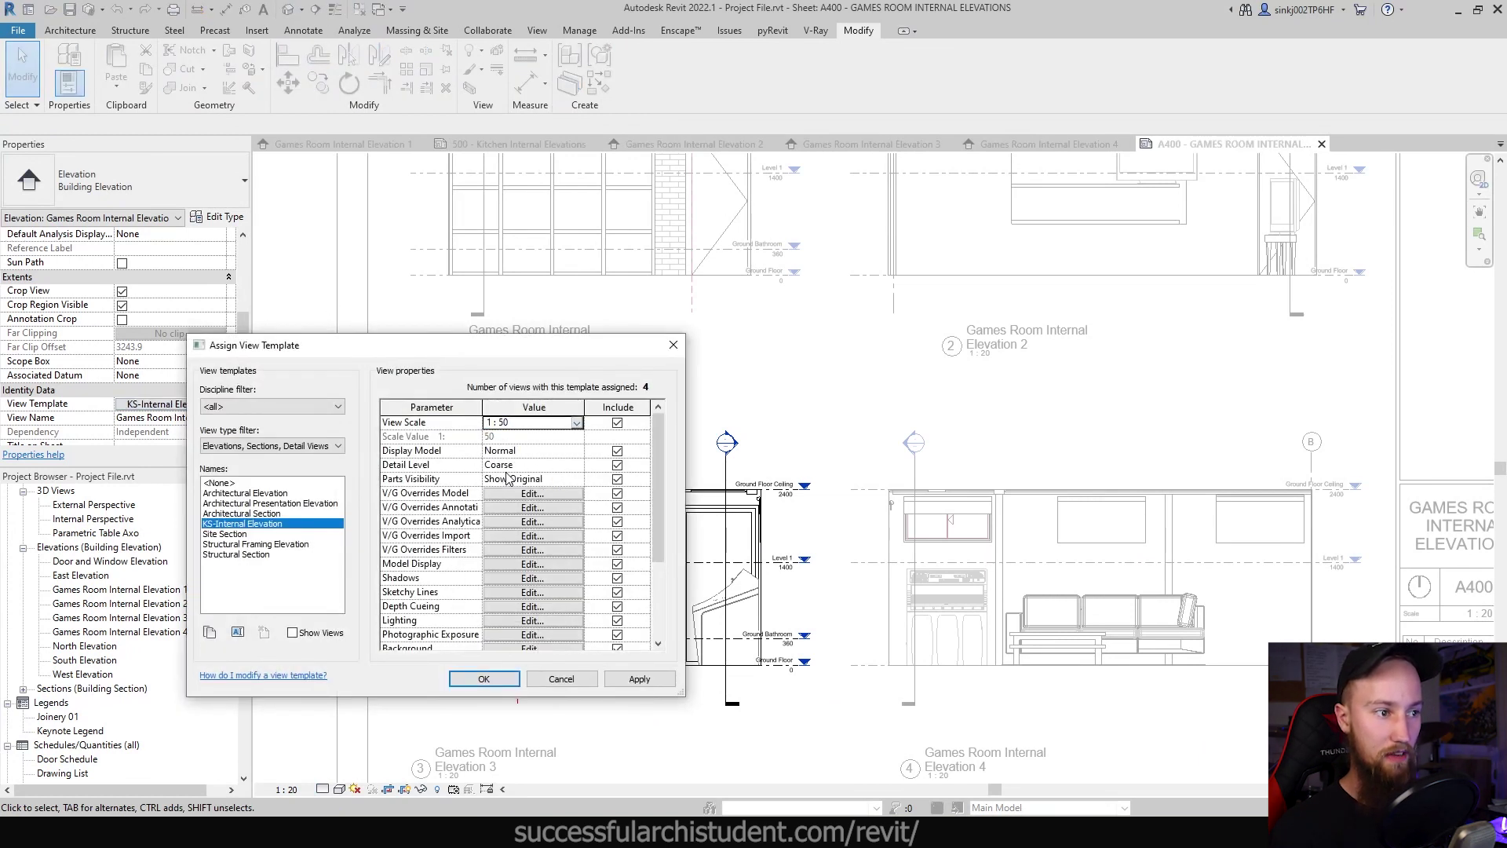
left_click(645, 688)
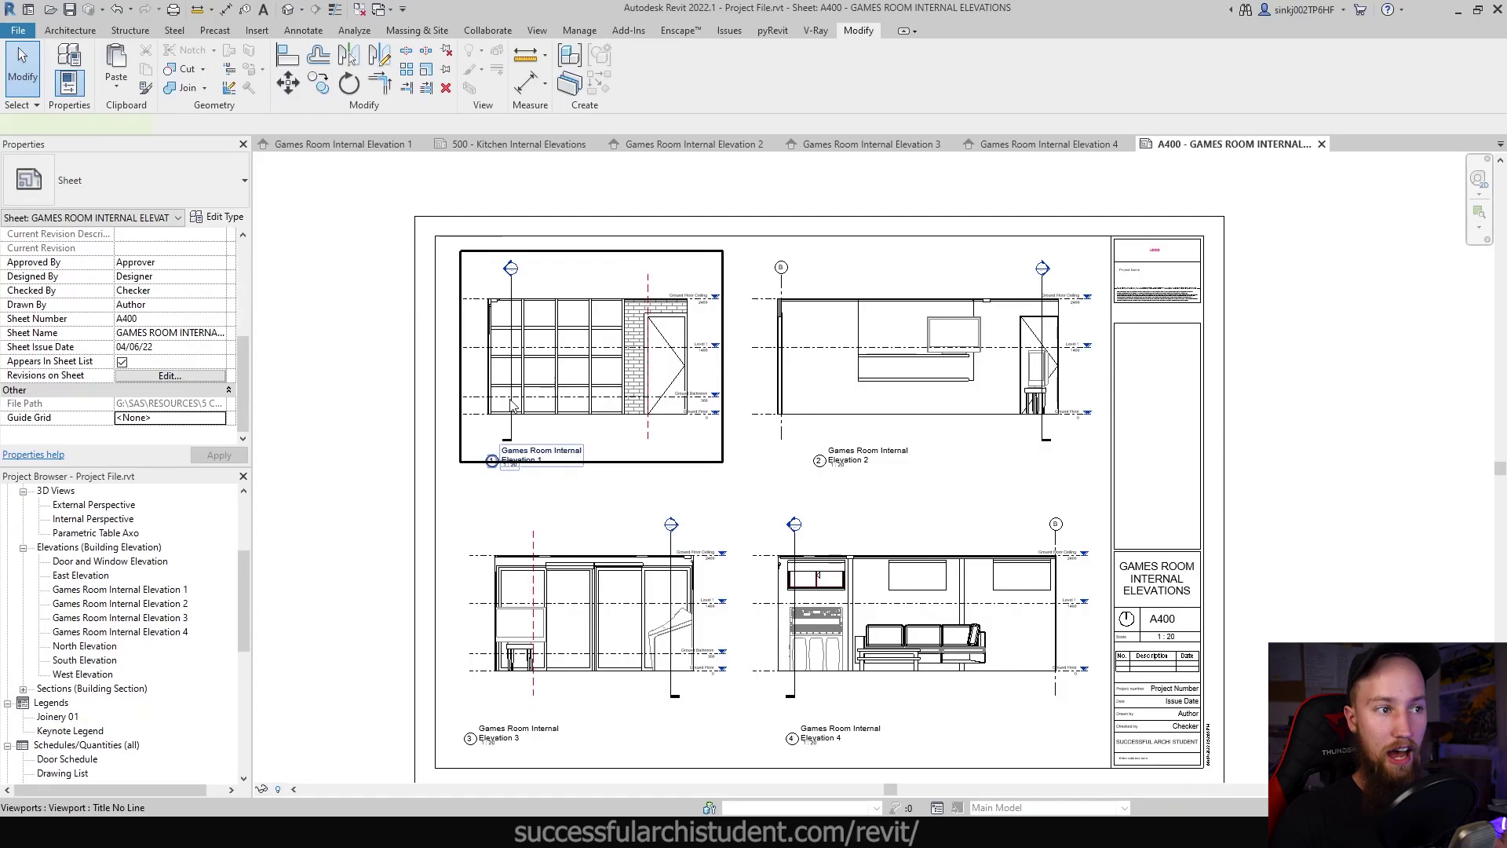
Check the viewports' assigned view template and review the KS-Internal Elevation template's settings from the Elevation 1 viewport
left_click(829, 402)
left_click(556, 618)
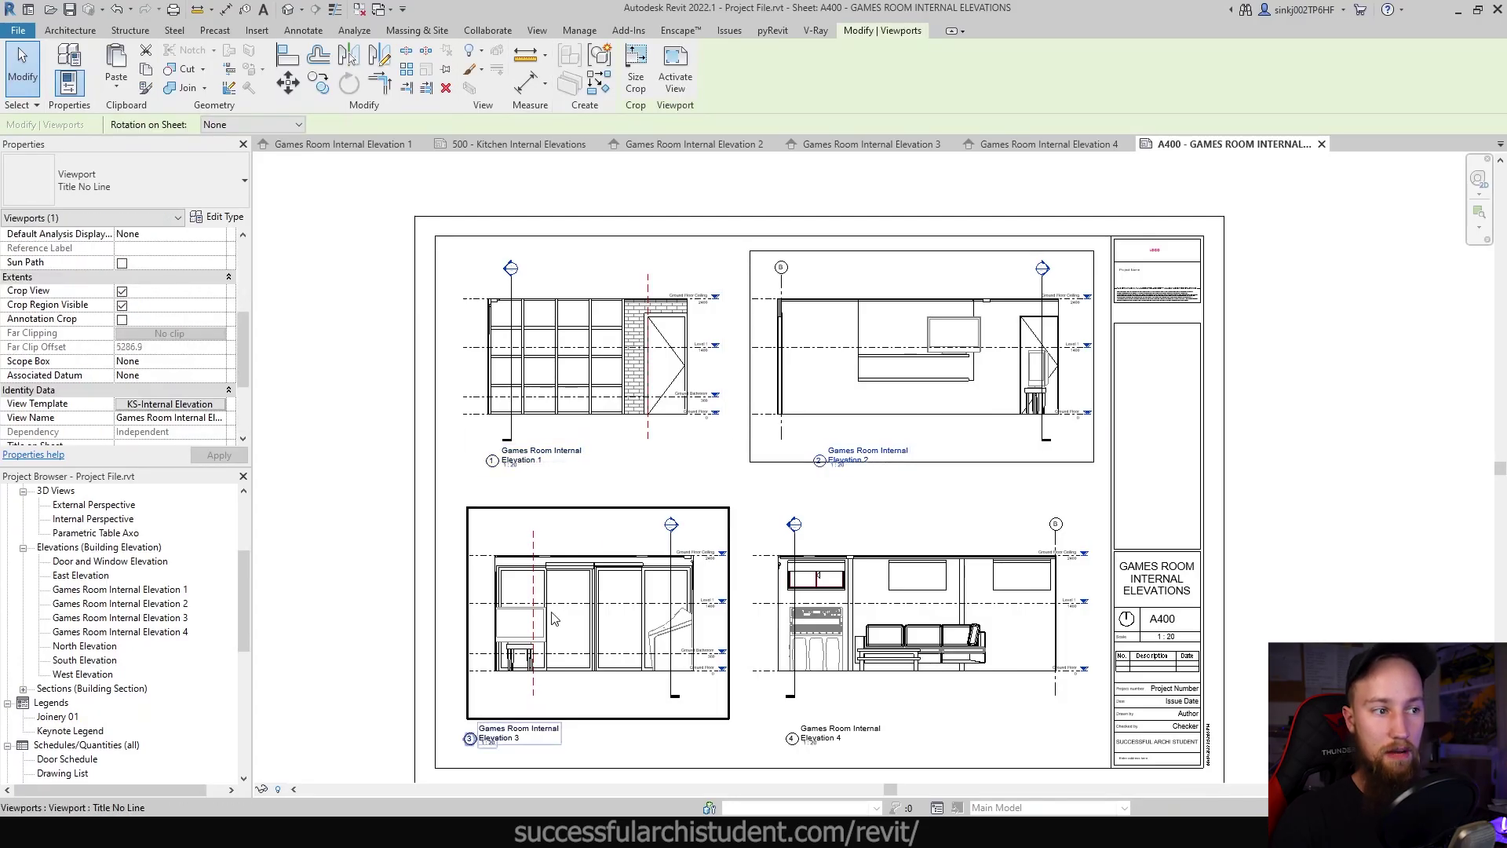
left_click(365, 511)
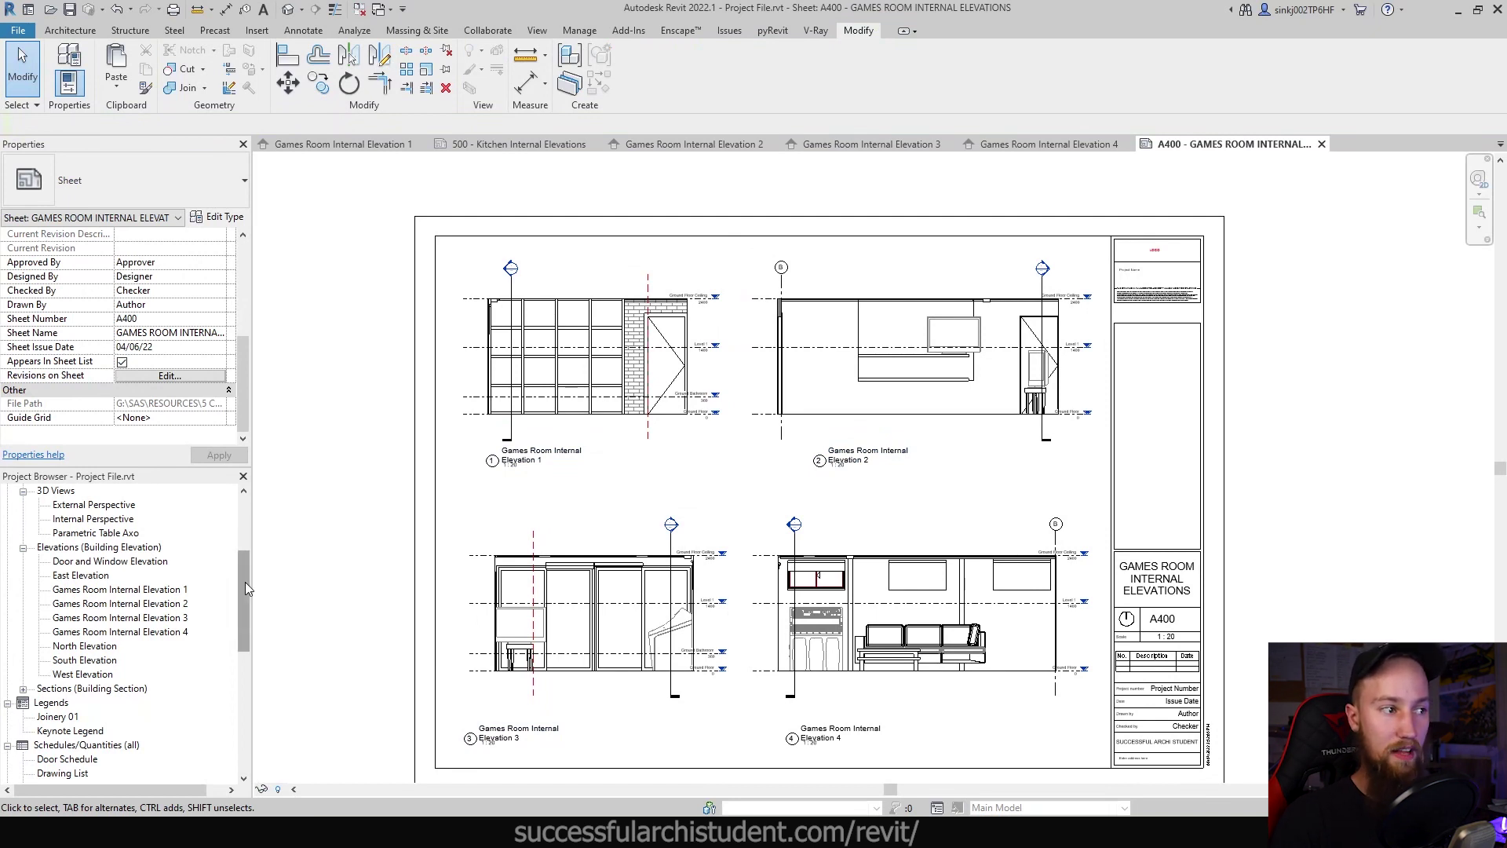
left_click_drag(244, 582, 244, 643)
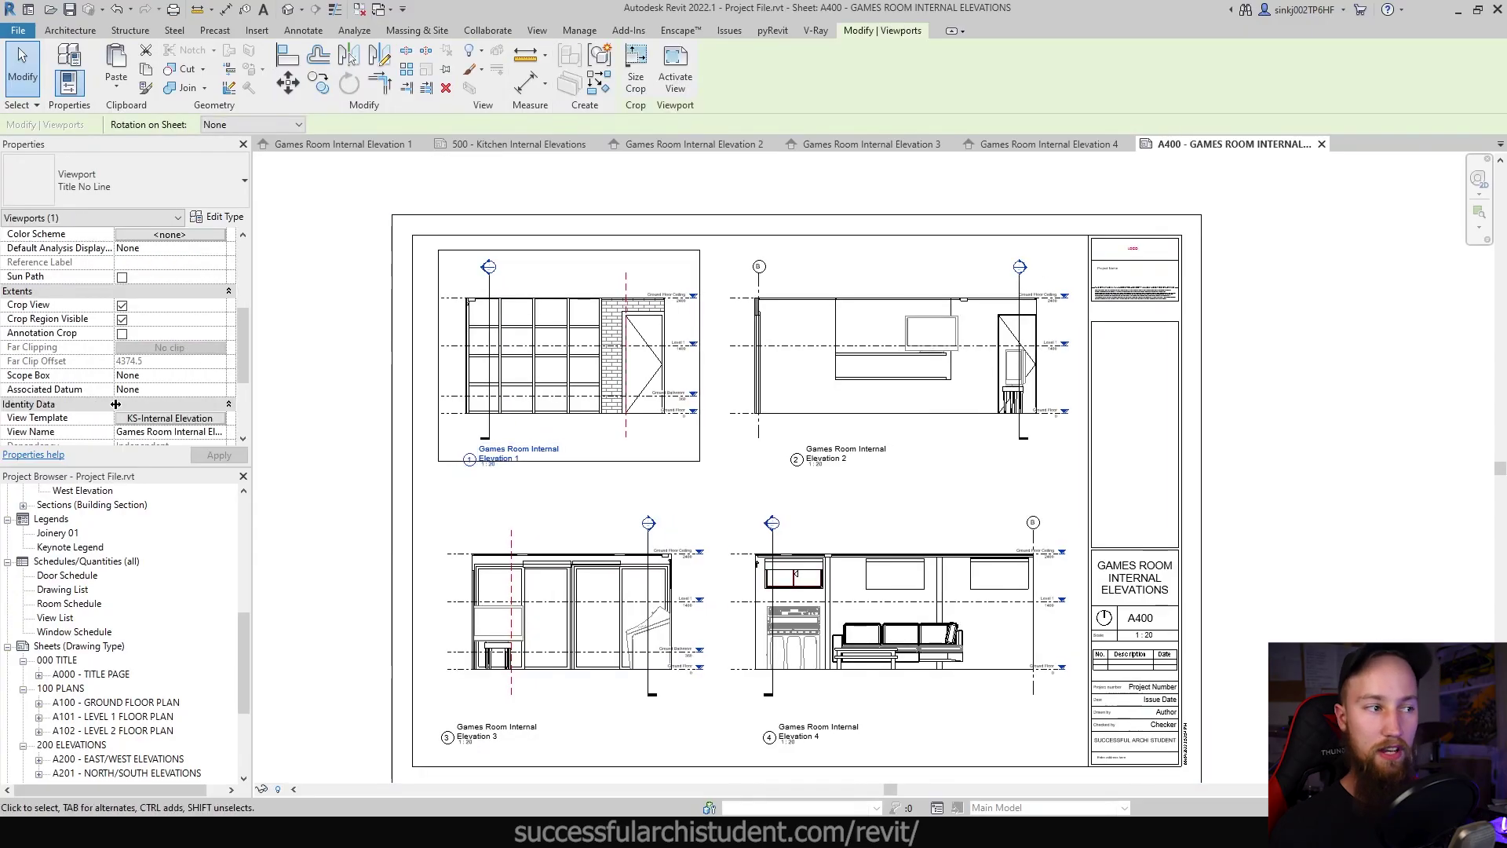
scroll(145, 385, "down", 1)
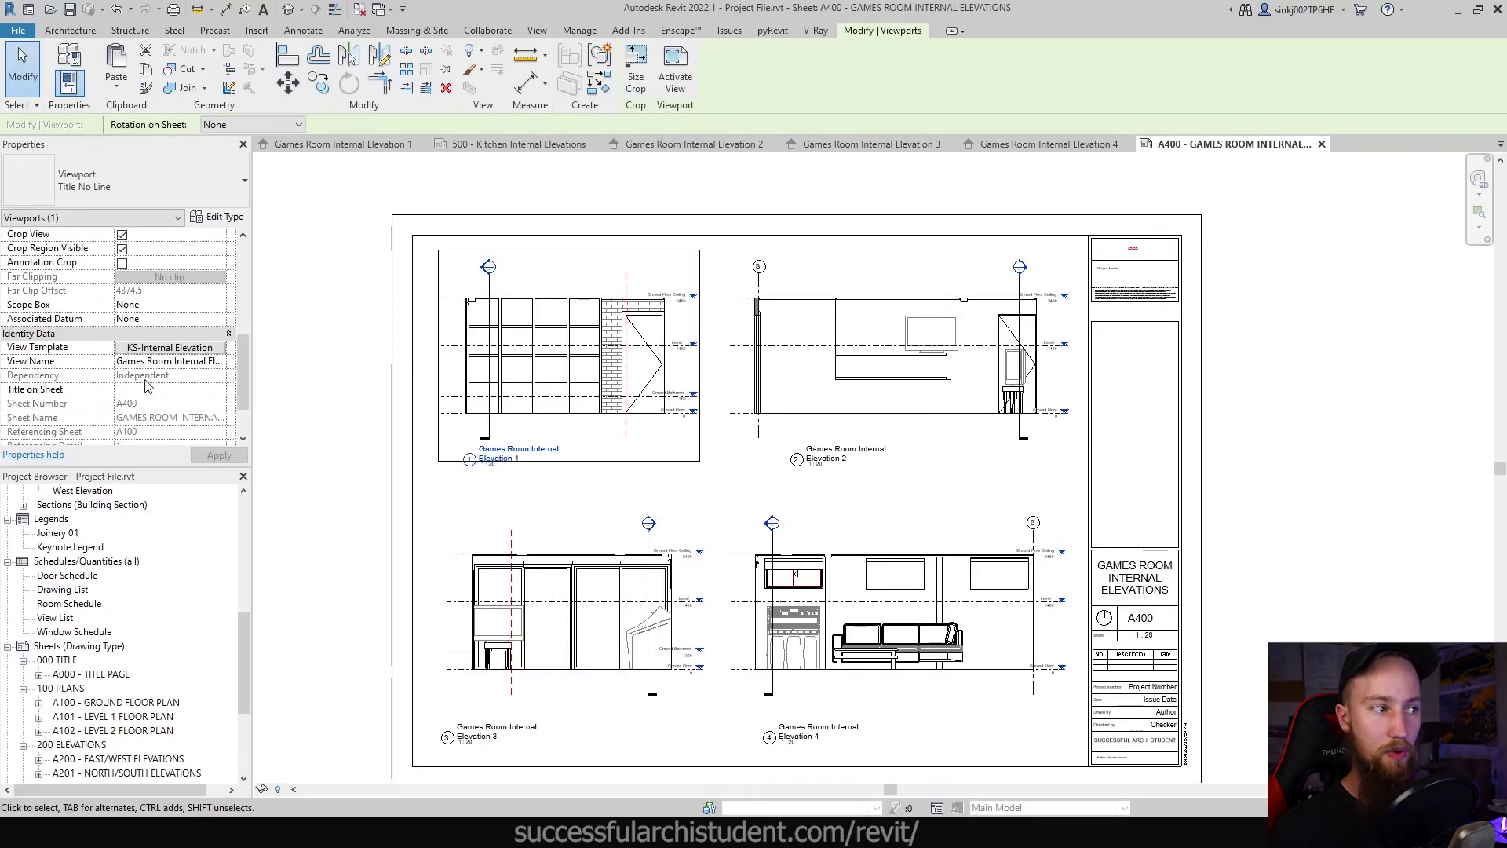
left_click(165, 348)
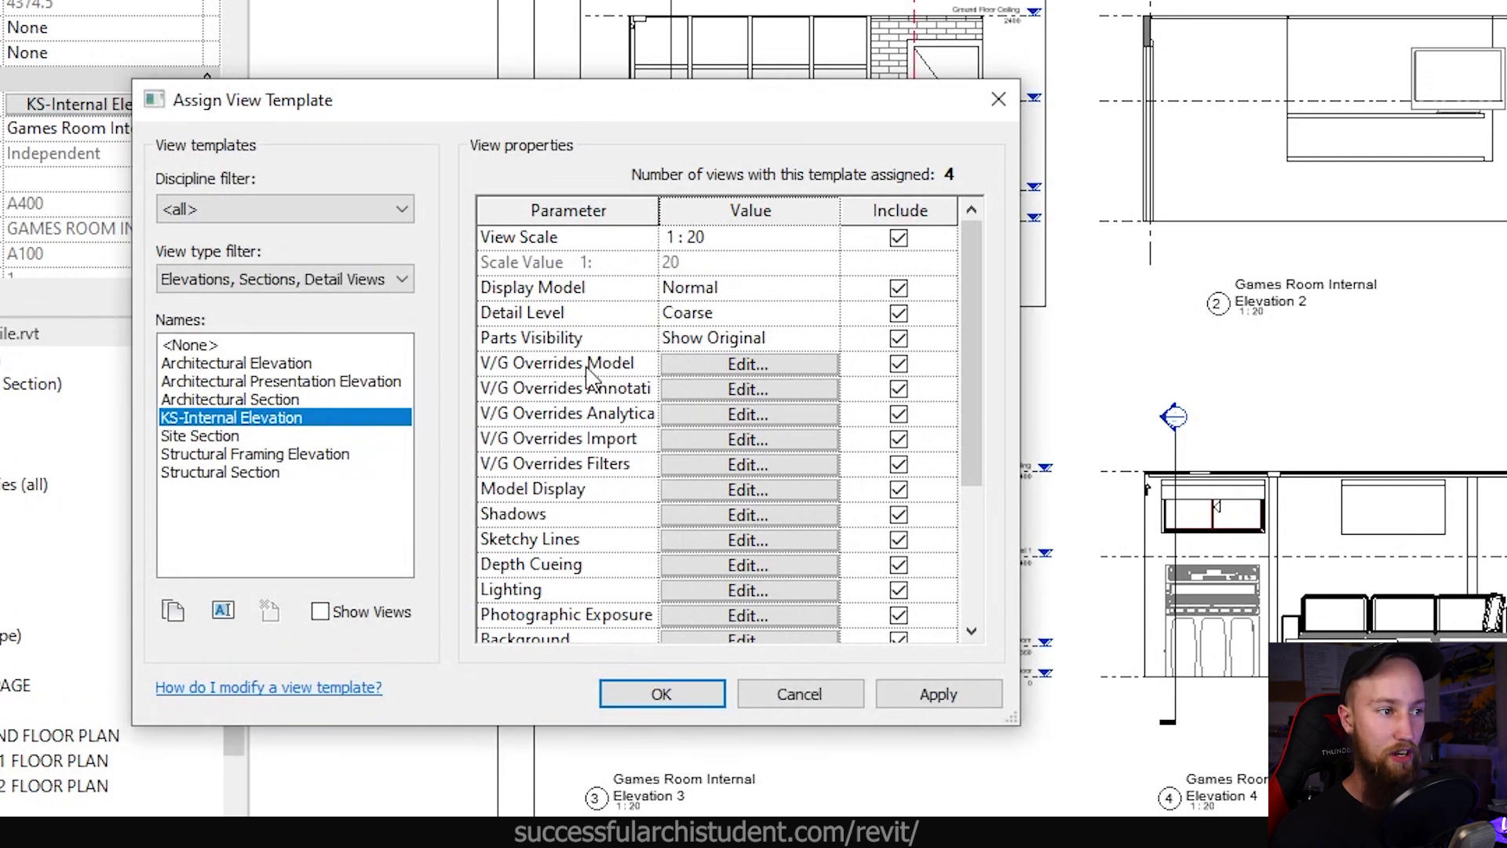
key("Return")
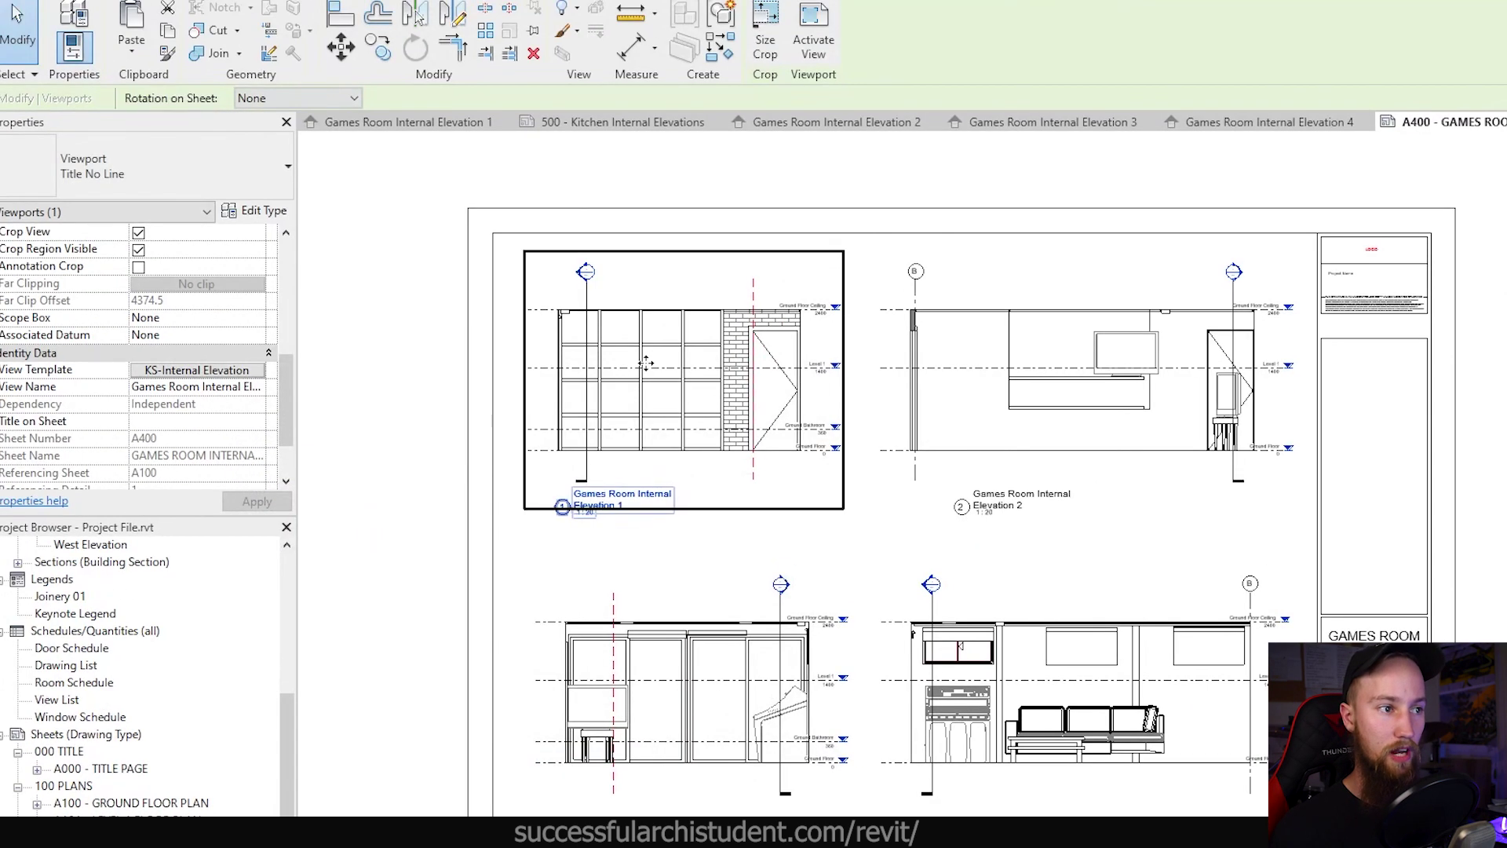
key("v")
key("g")
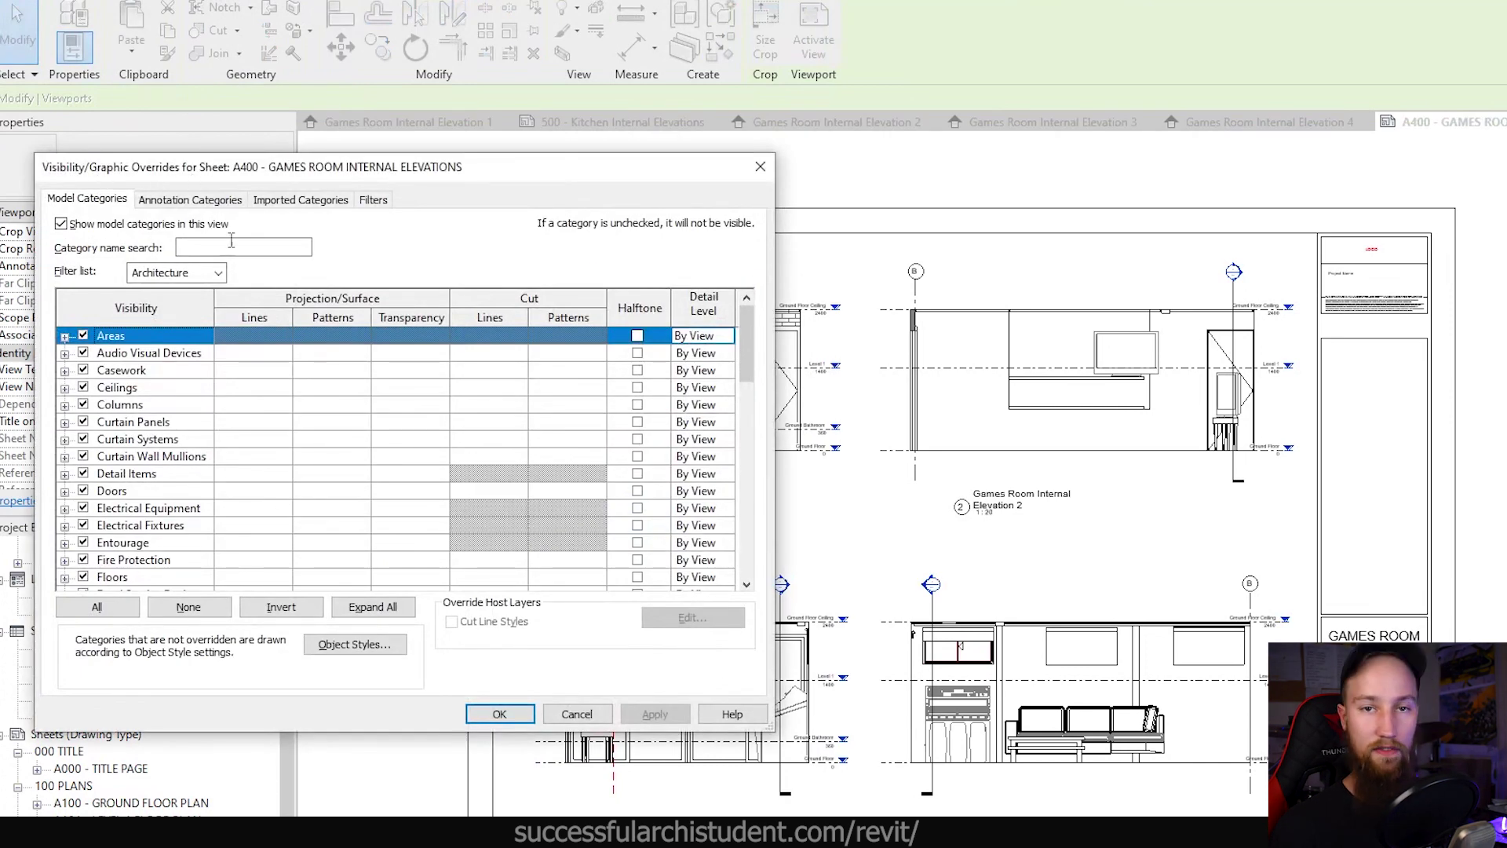
key("Escape")
key("Escape")
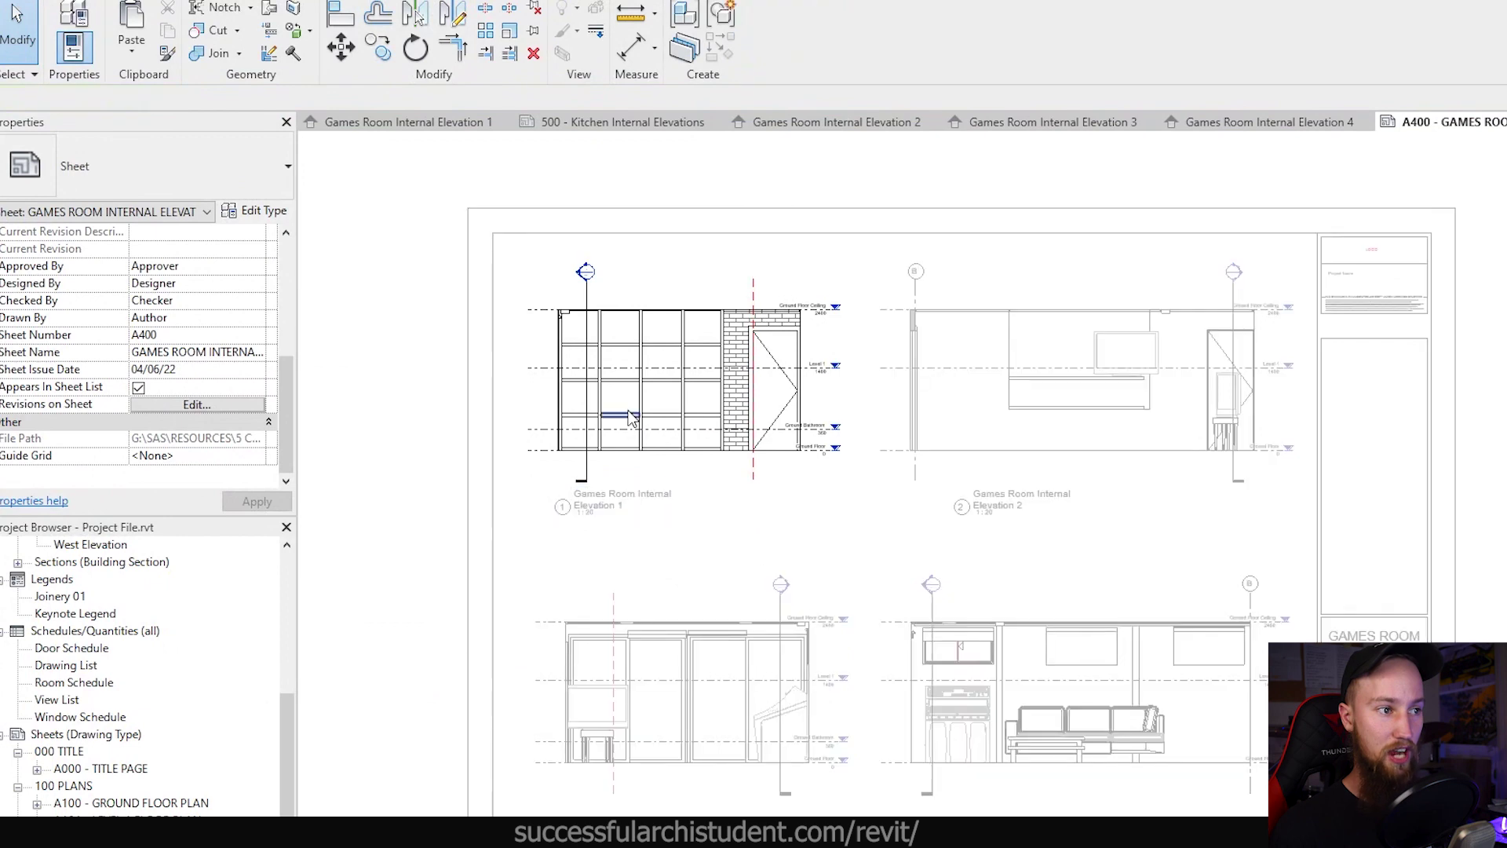
From the activated Elevation 1 view, hide the Sections annotation category in the KS-Internal Elevation template and return to the sheet
left_click(632, 418)
left_click(216, 443)
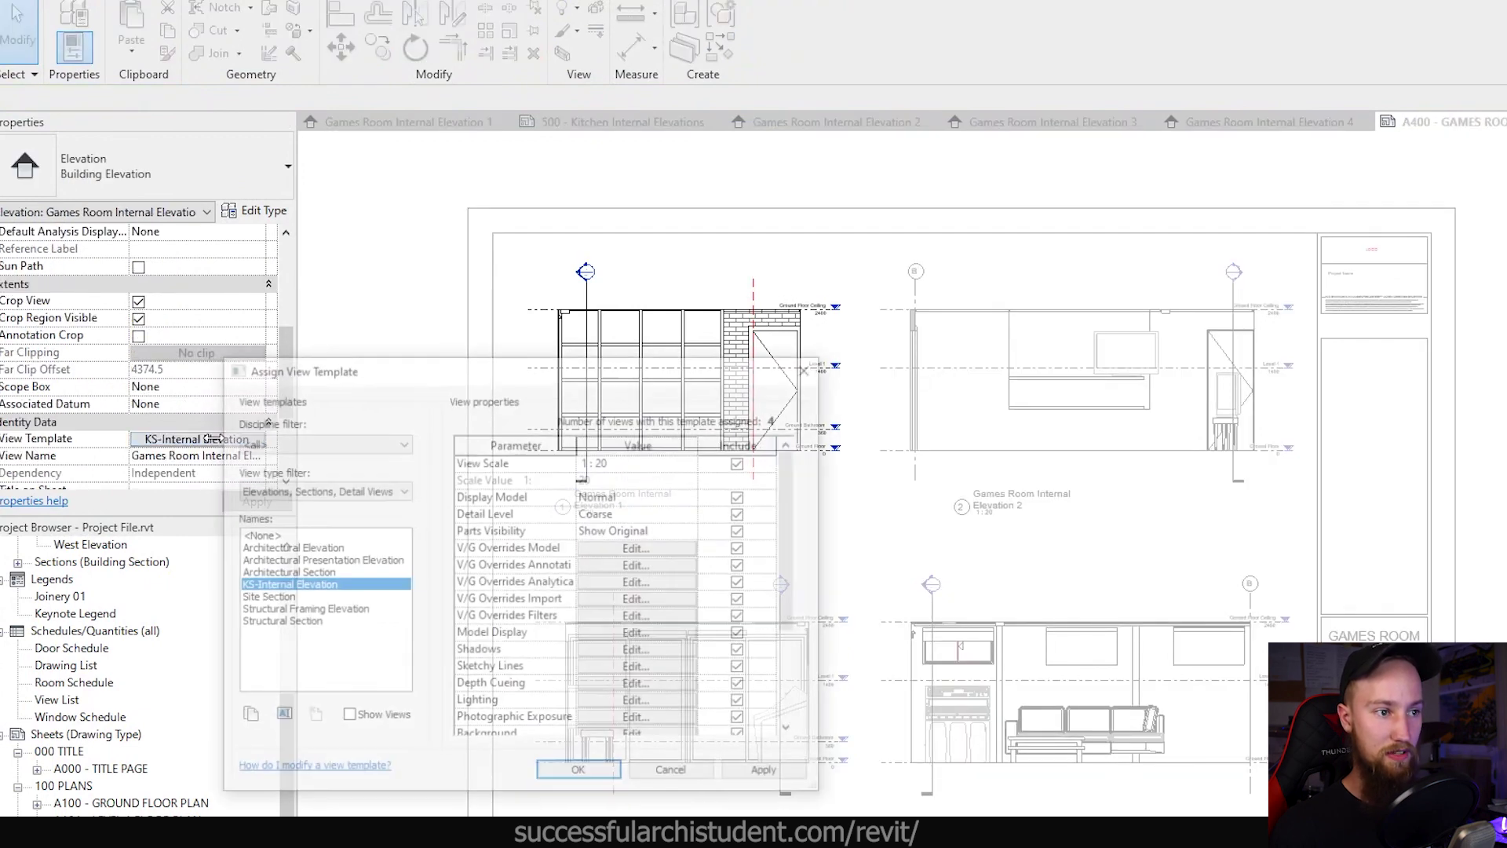
left_click(629, 549)
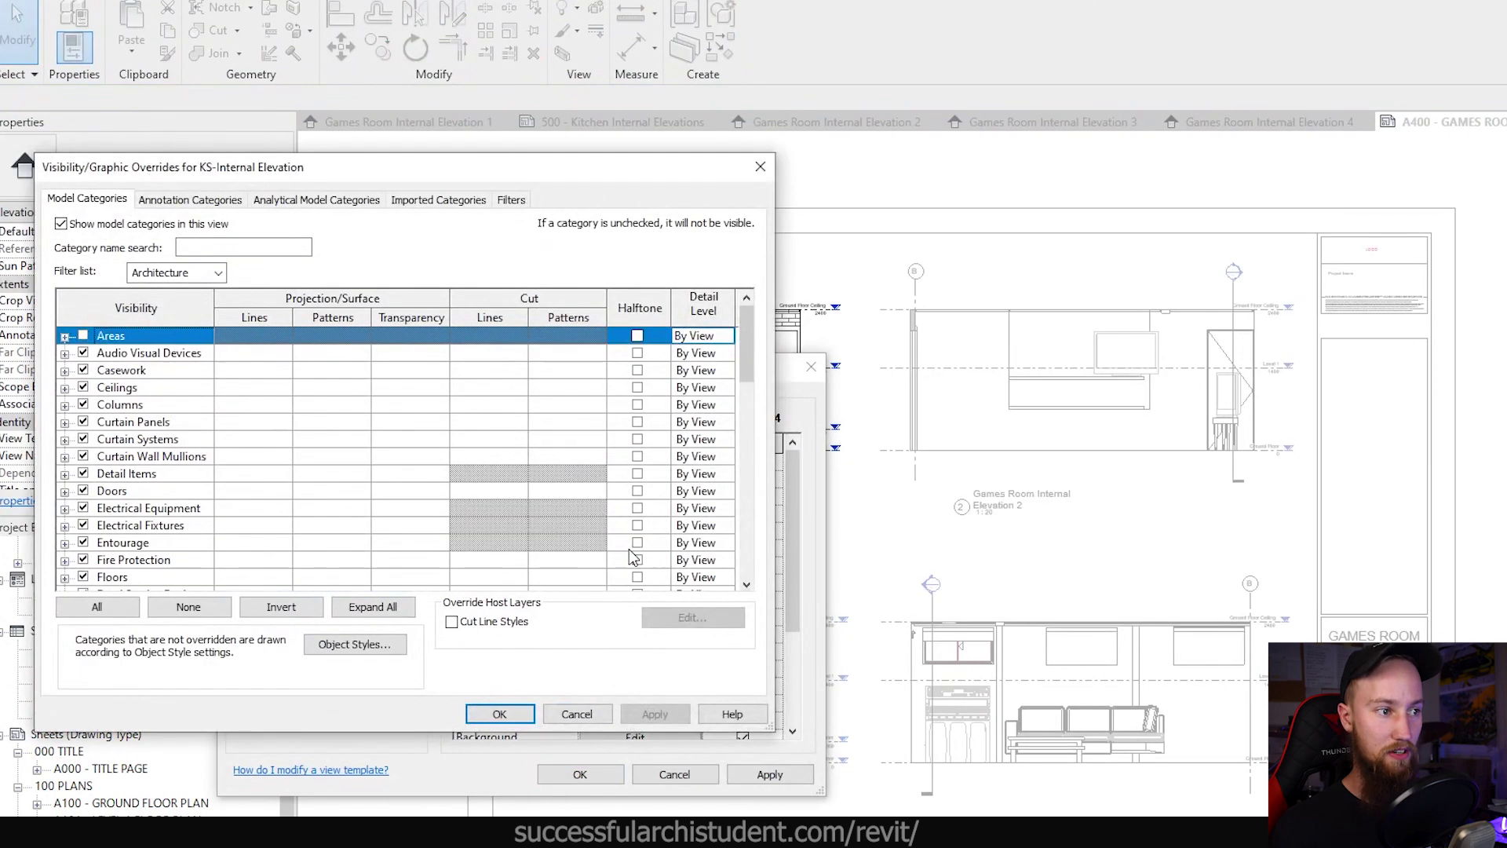
left_click(191, 201)
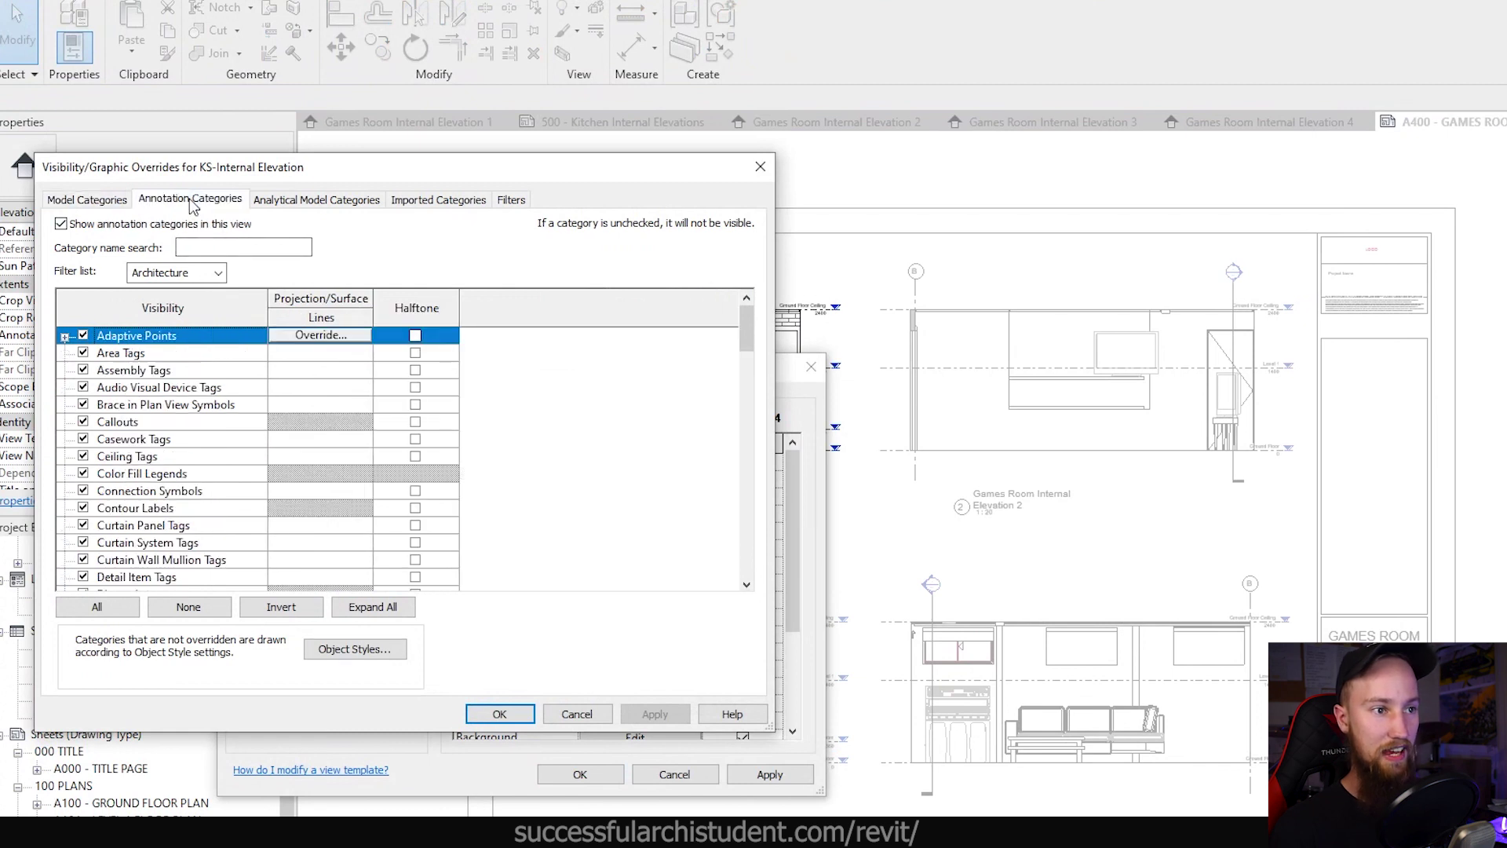
left_click(185, 387)
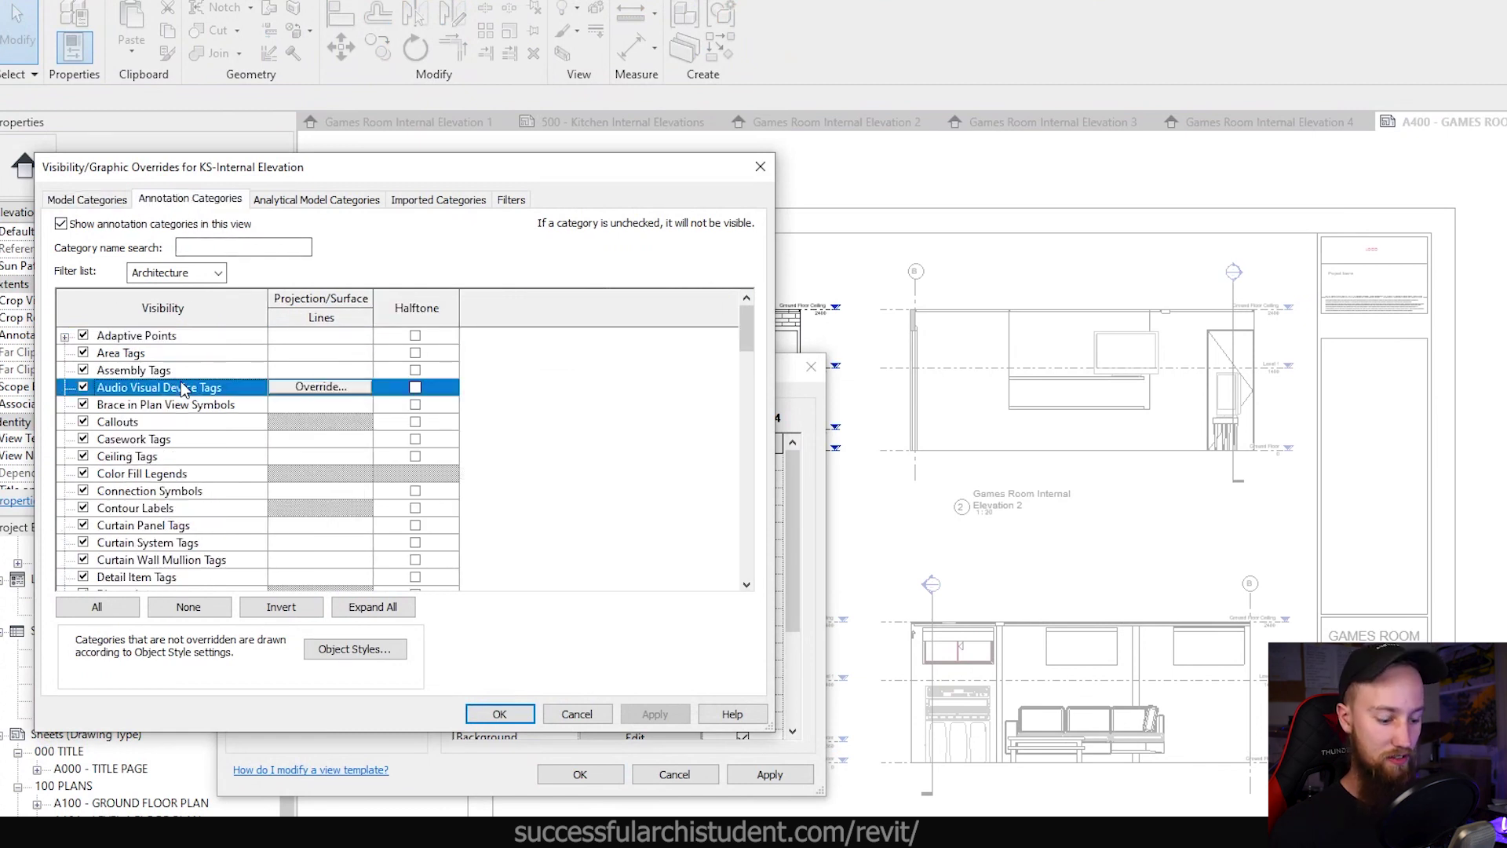
type("sec")
left_click(98, 577)
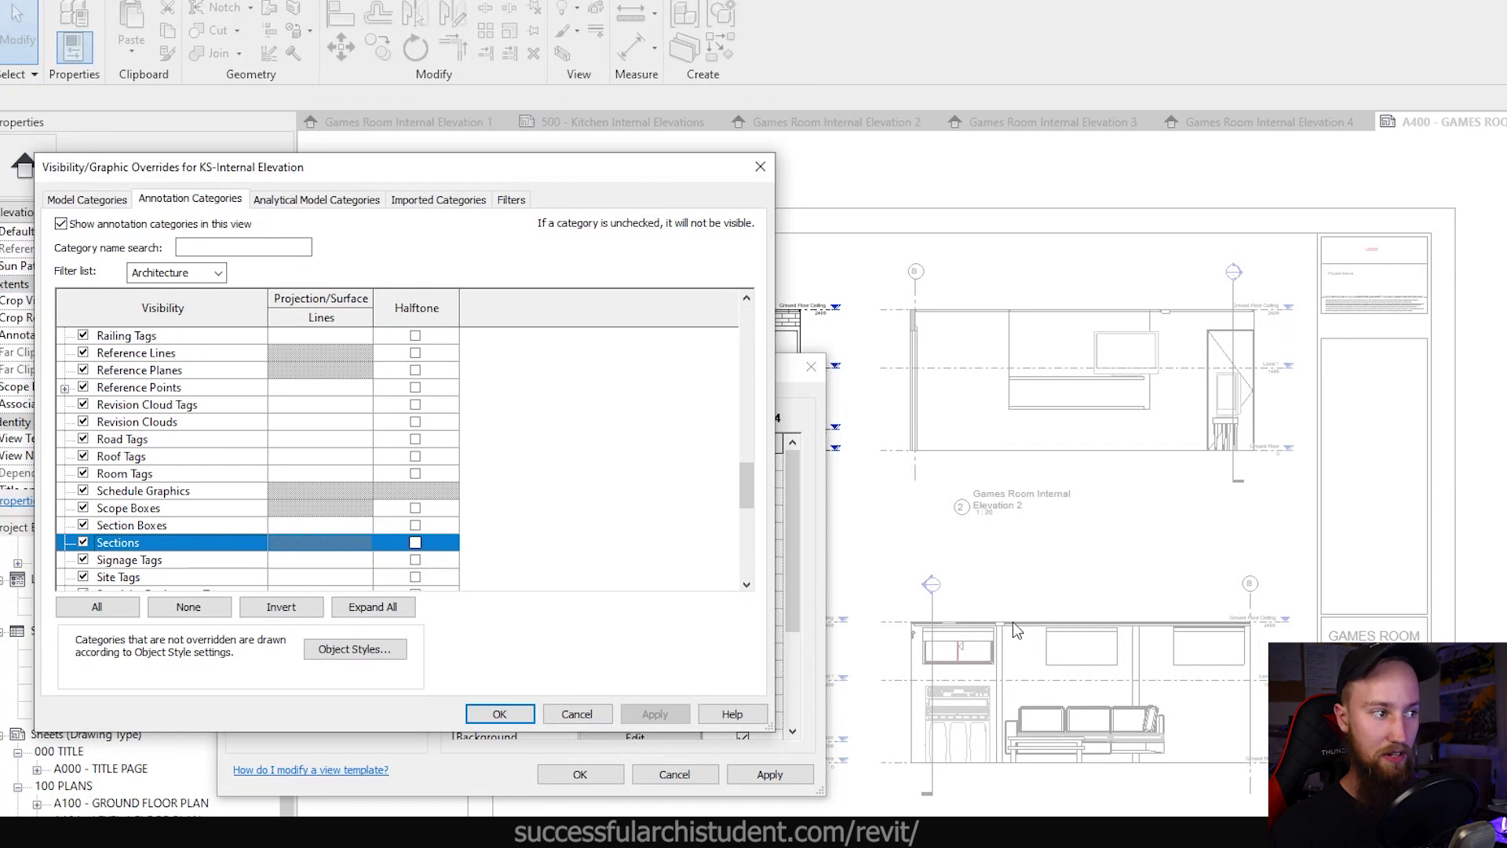
left_click(83, 543)
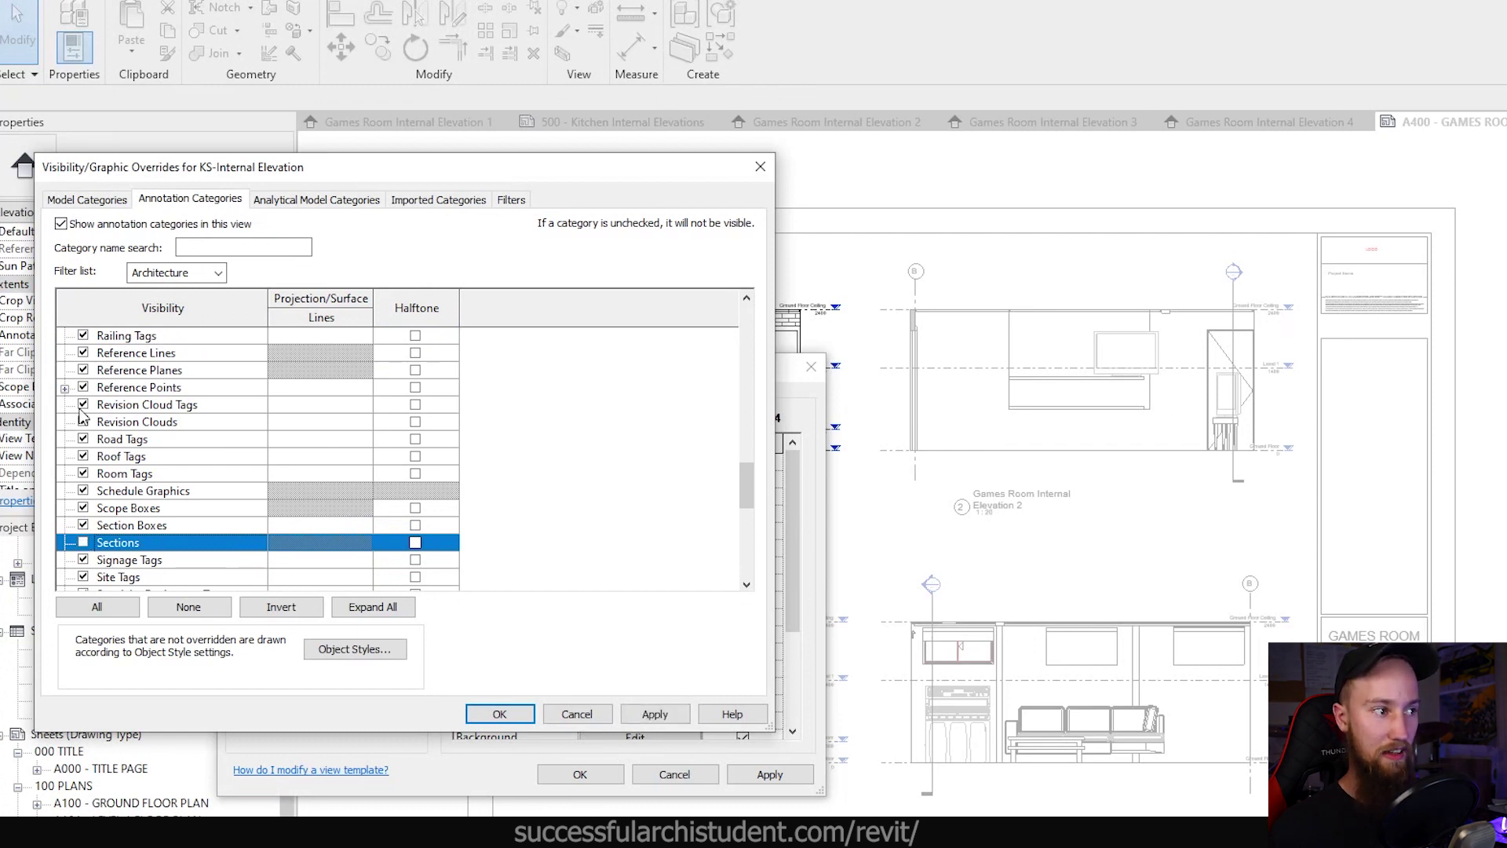
left_click(653, 713)
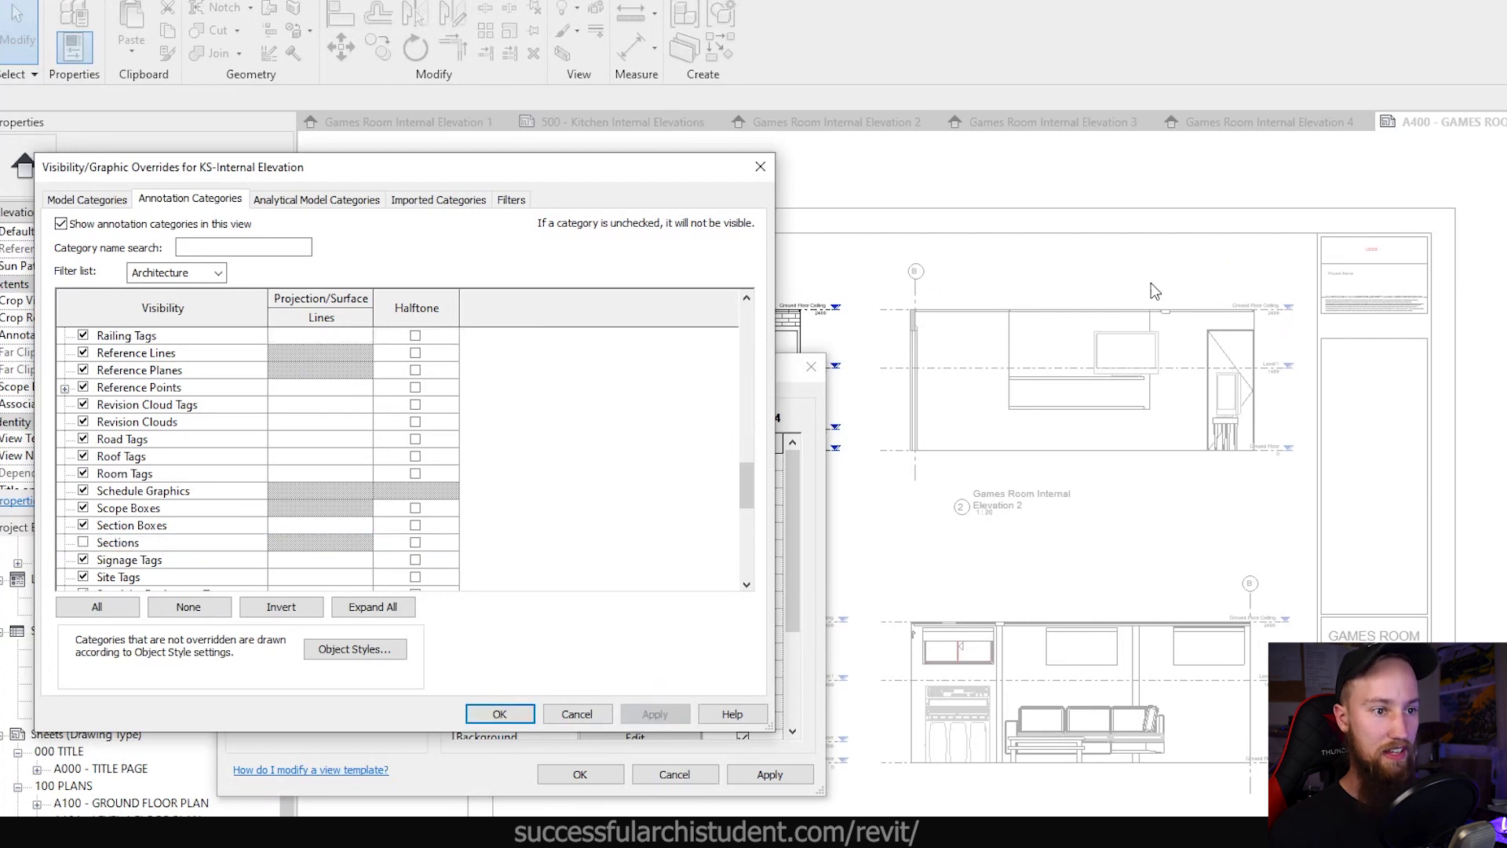
left_click(499, 715)
left_click(579, 774)
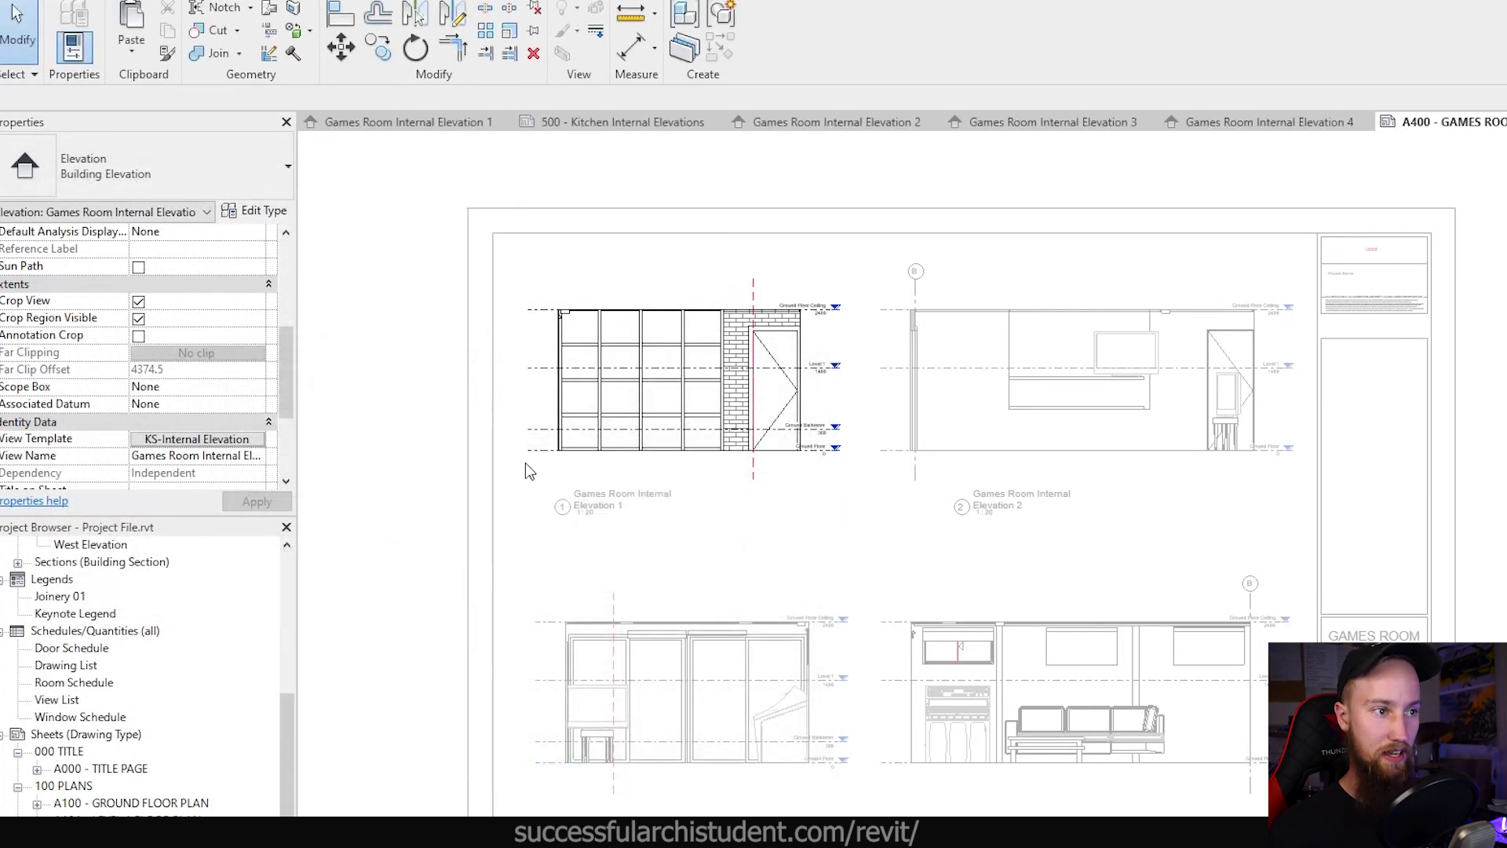
double_click(437, 639)
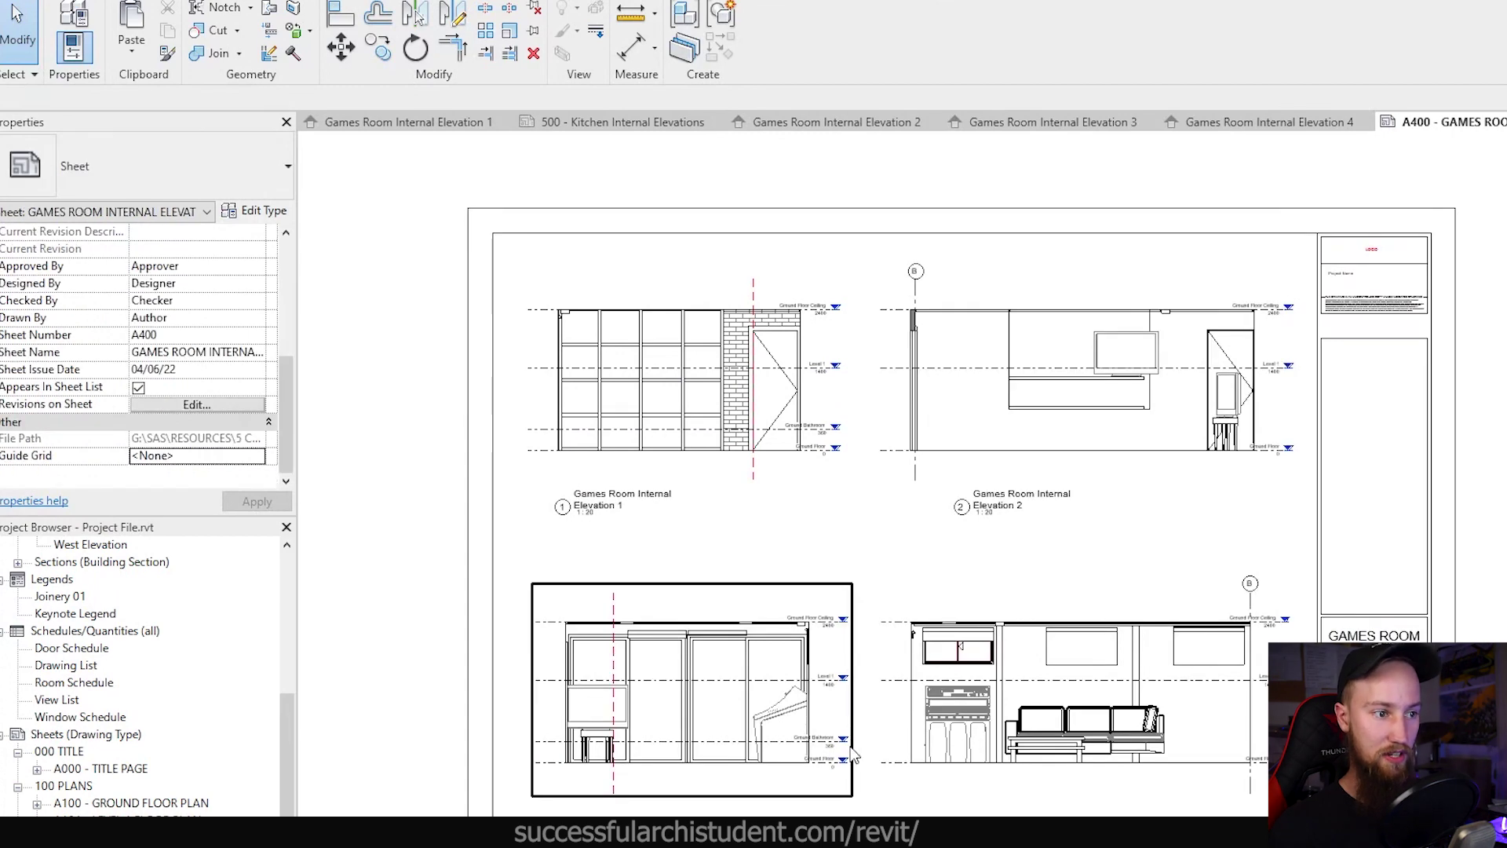
Check the Elevation 1, 2 and 3 viewports on the sheet for the template's hidden section markers
double_click(681, 386)
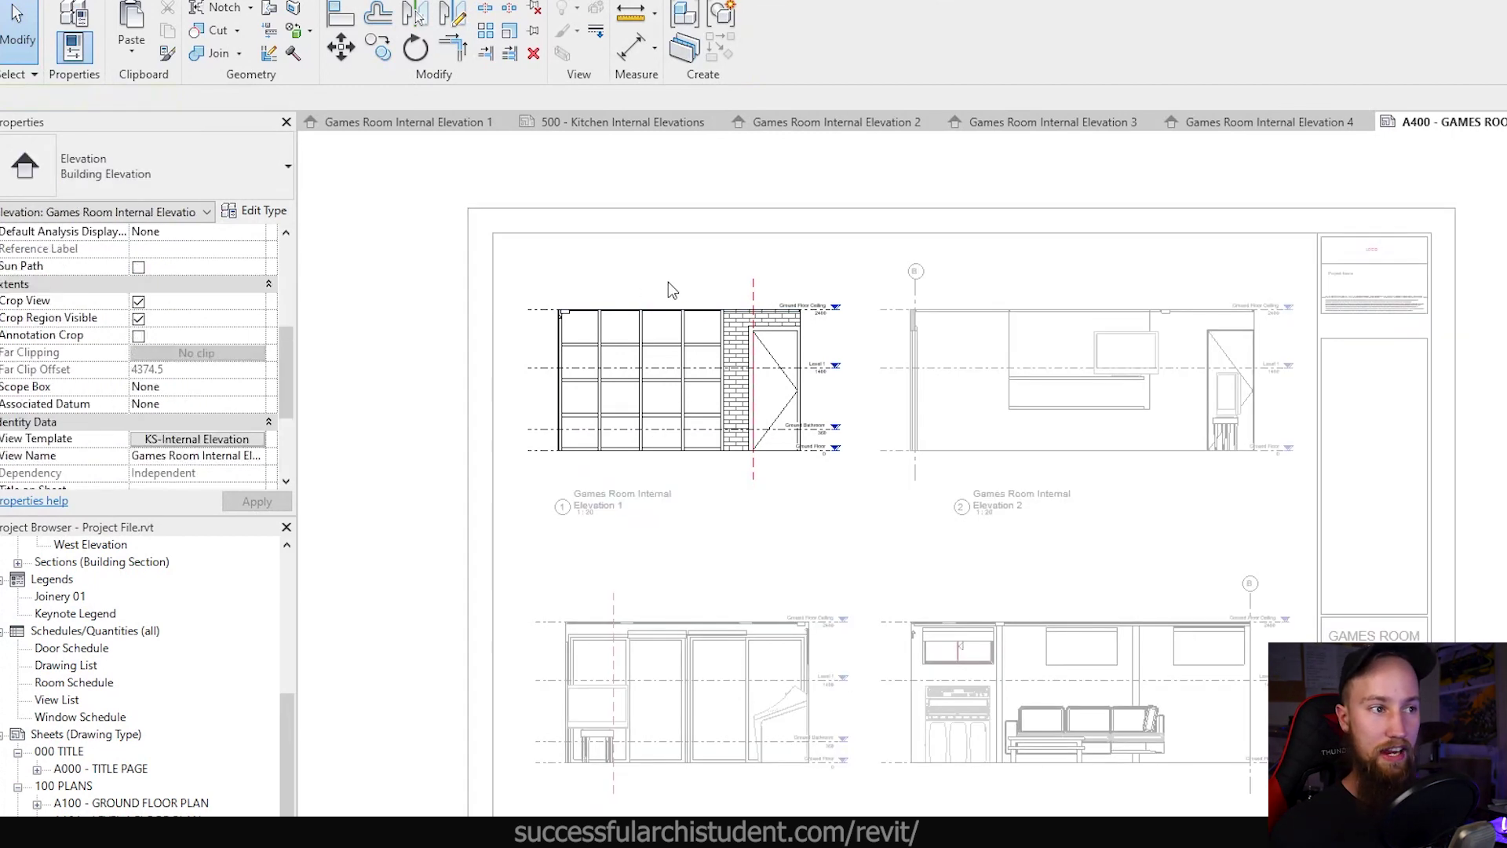
double_click(1109, 287)
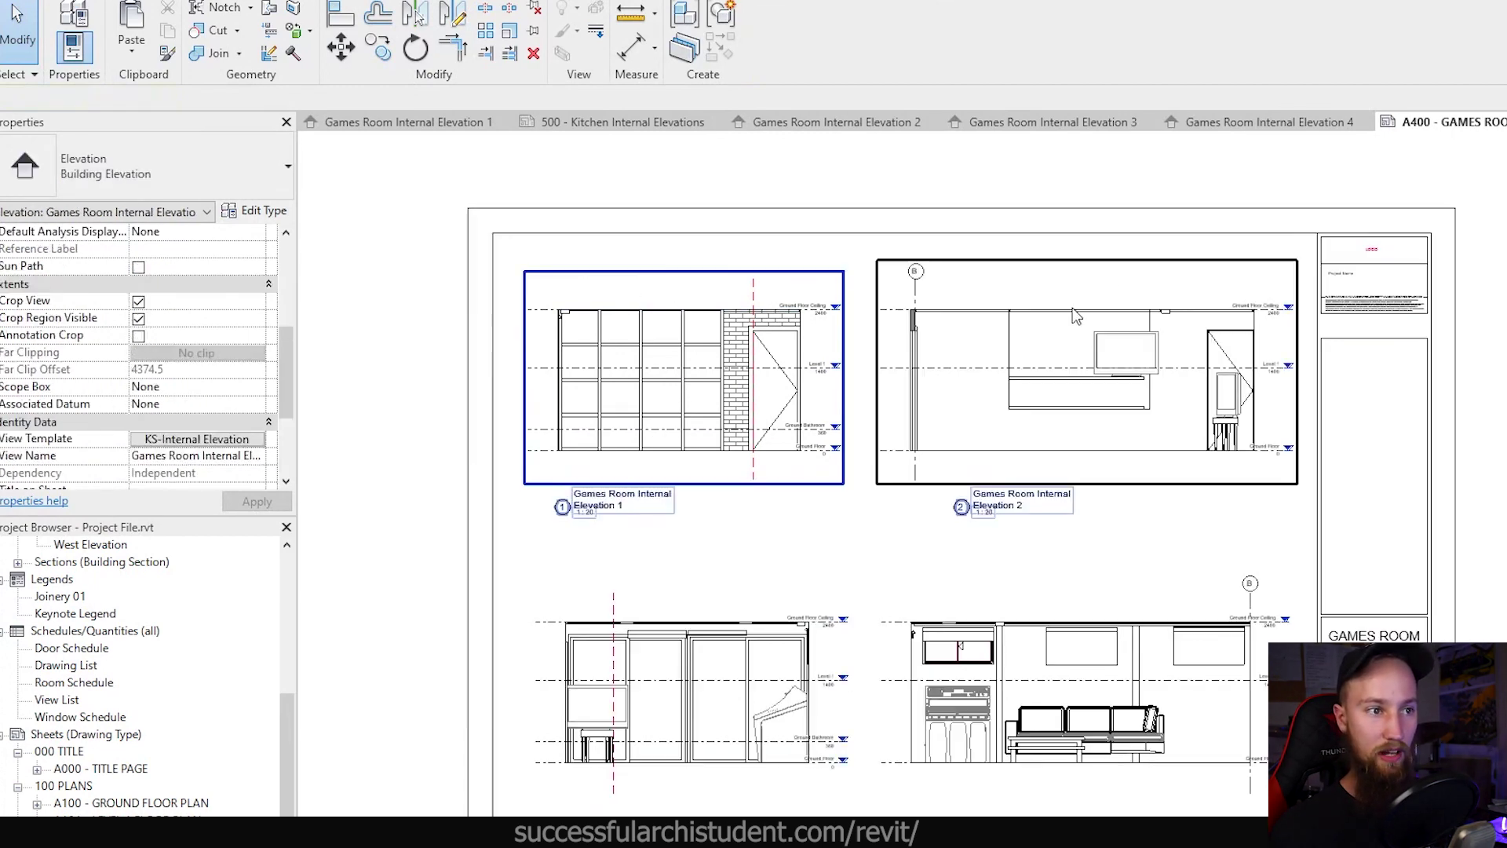
double_click(1119, 288)
double_click(744, 684)
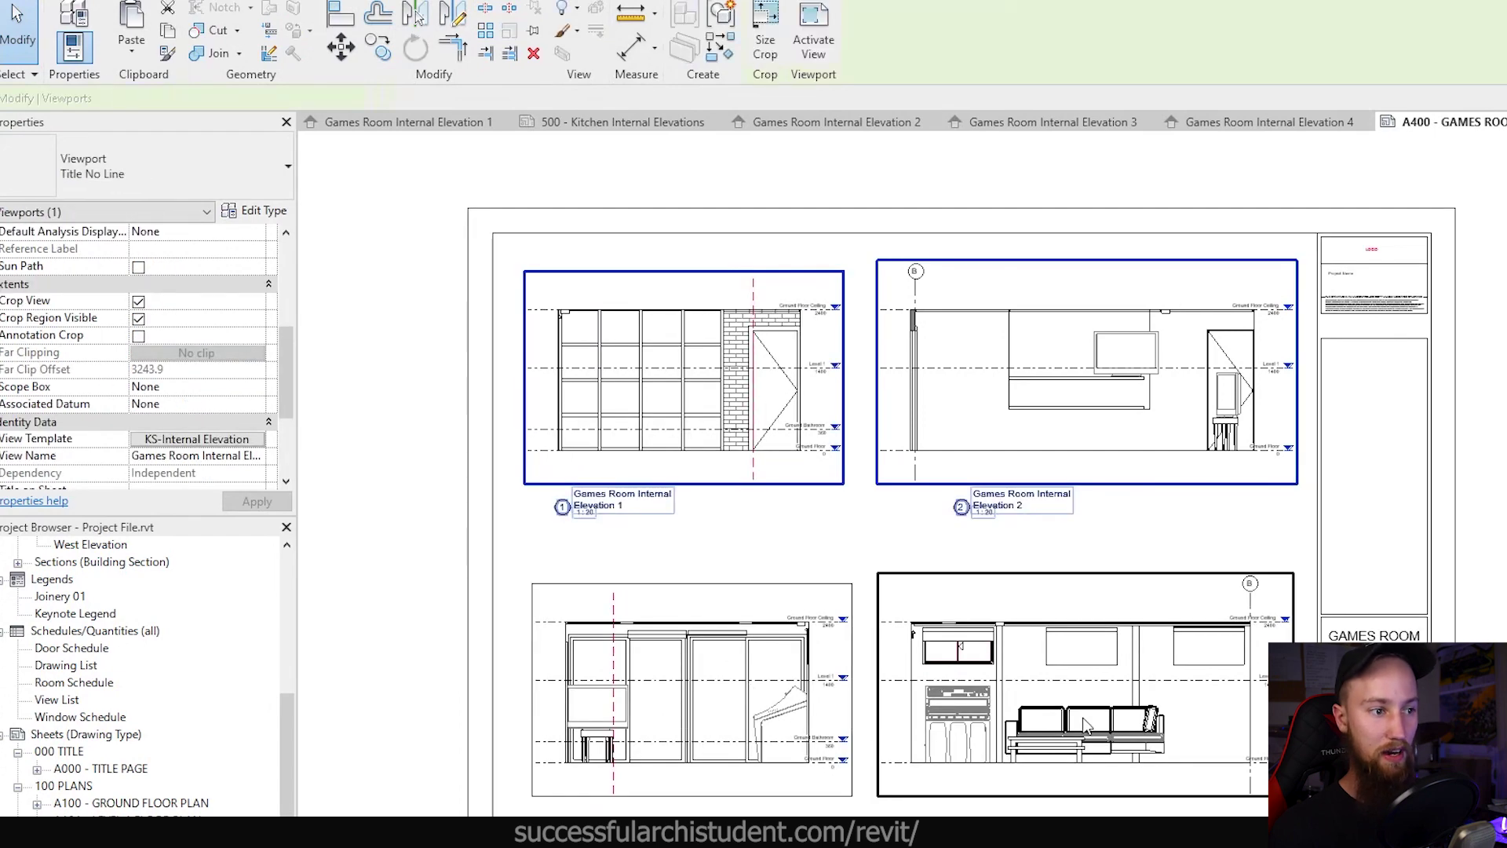
left_click(322, 410)
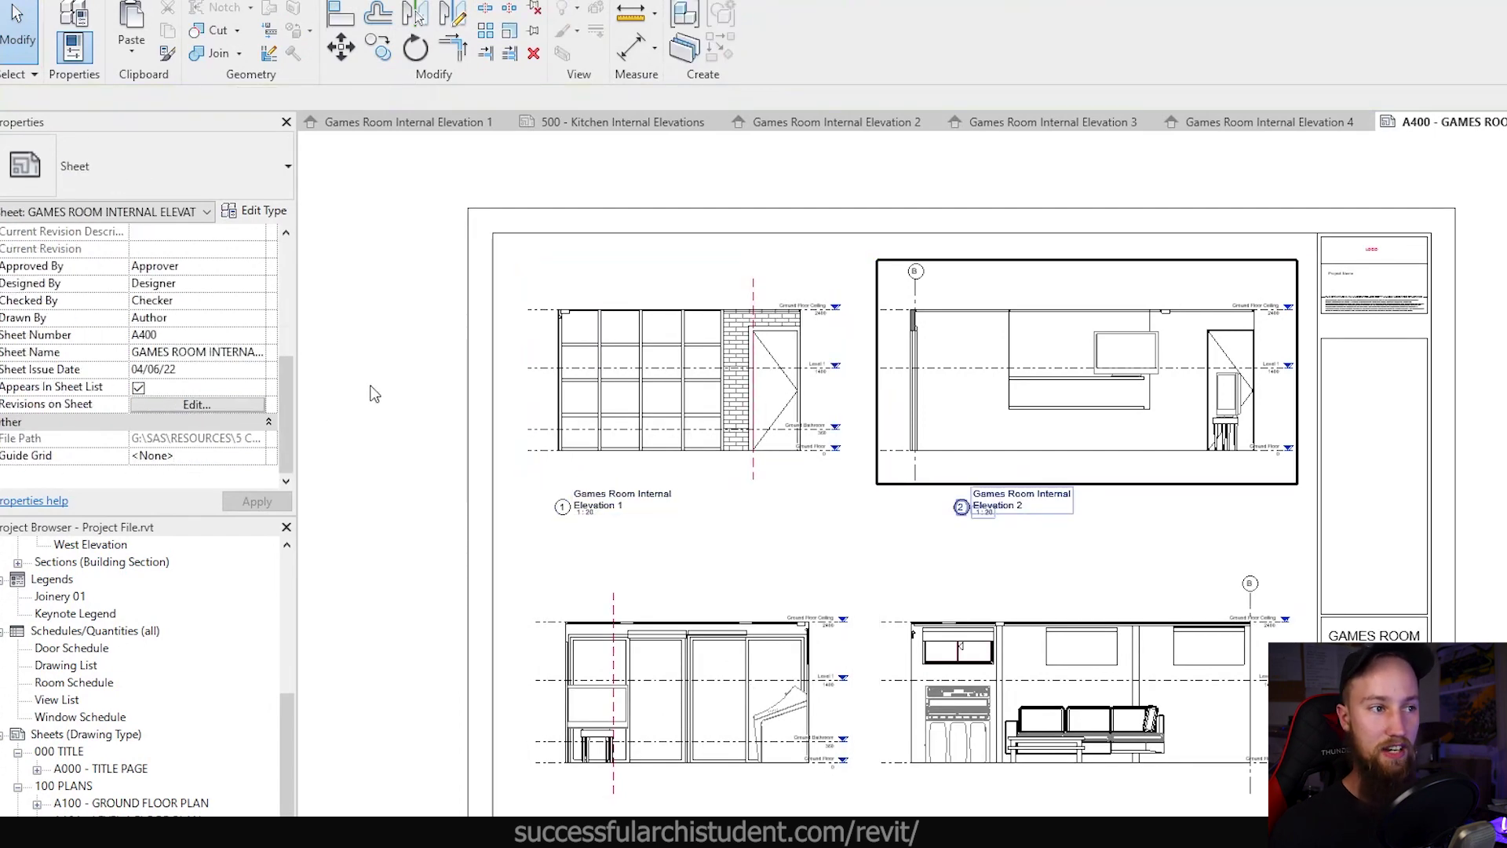
From the activated Elevation 1 view, try the Shaded model display style in the KS-Internal Elevation template
left_click(772, 430)
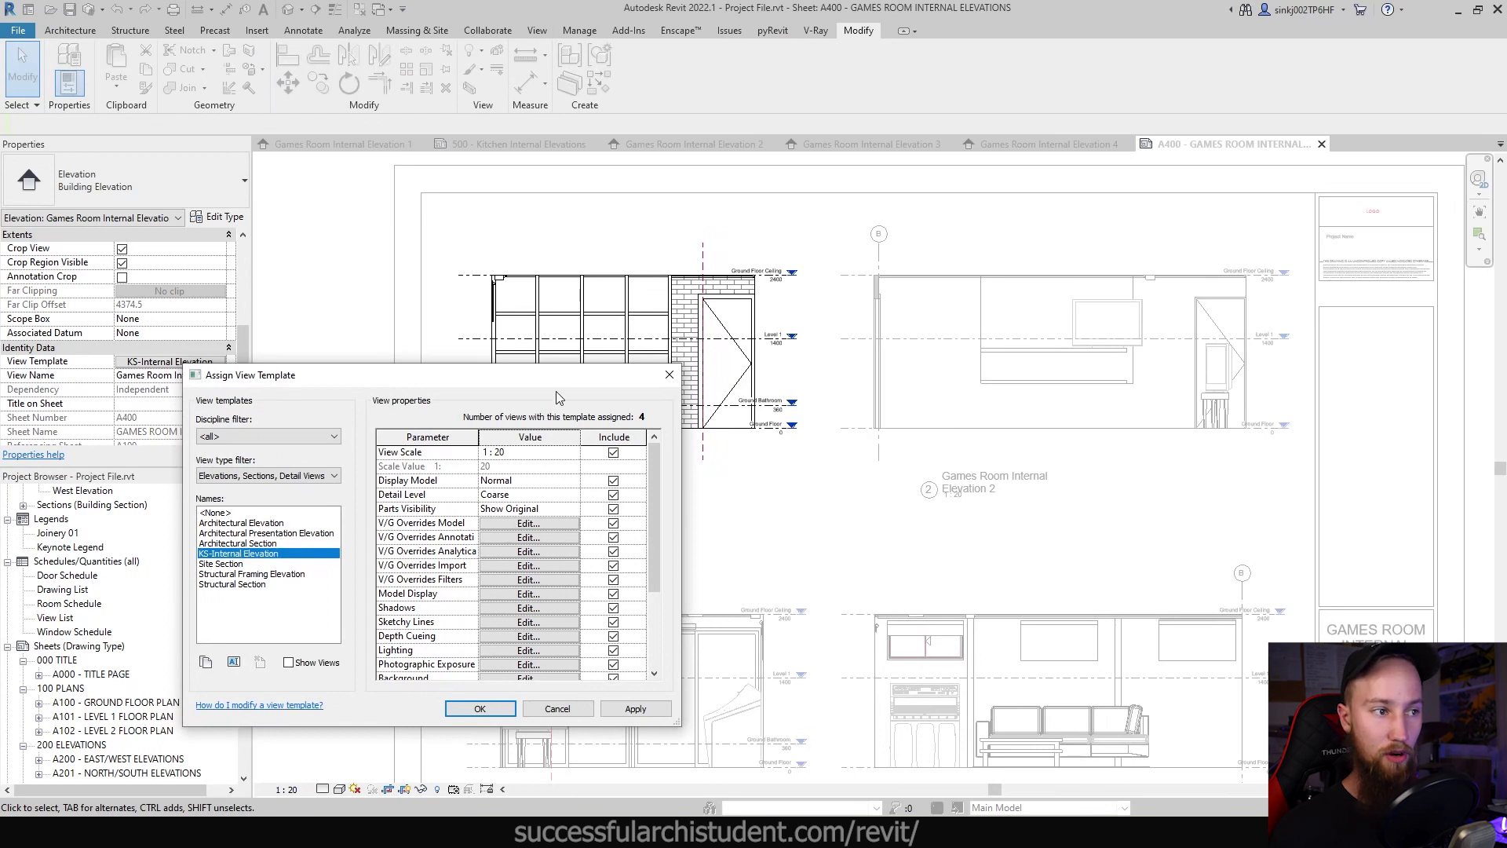
left_click_drag(464, 380, 328, 312)
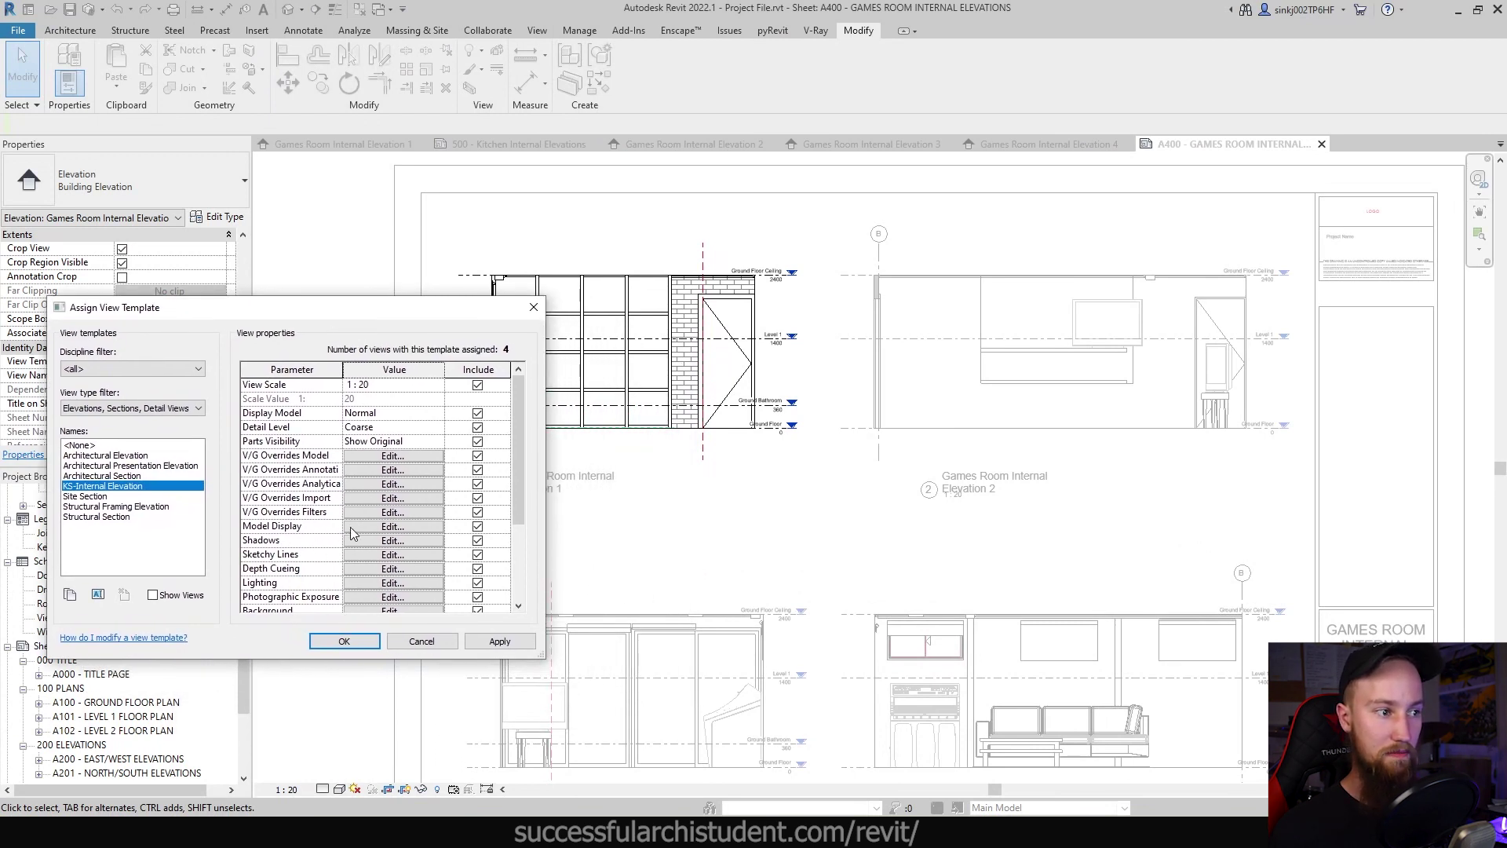
left_click(351, 531)
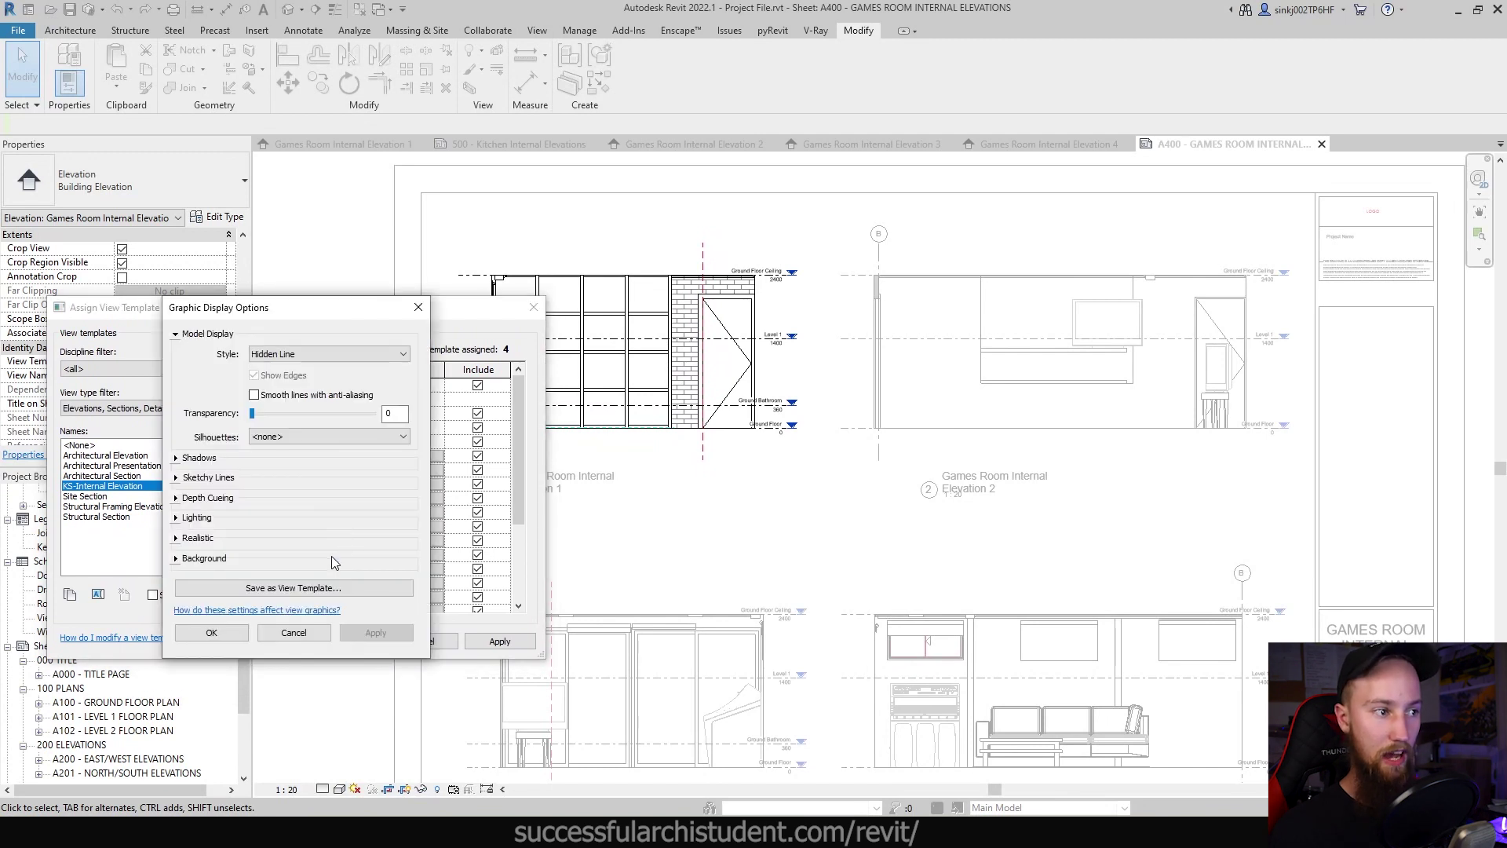
left_click(309, 355)
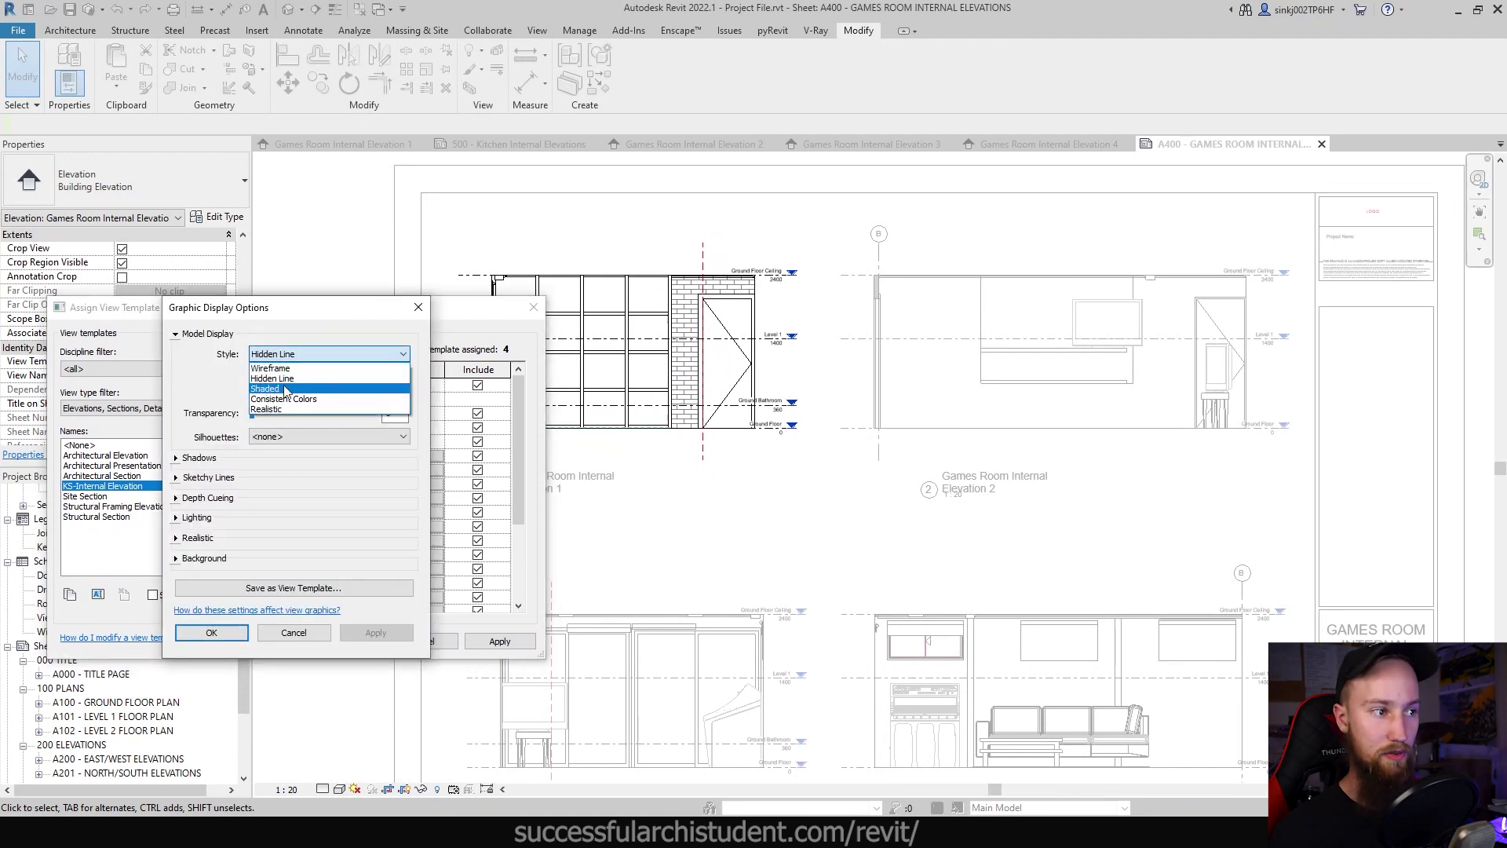
left_click(287, 388)
left_click(375, 633)
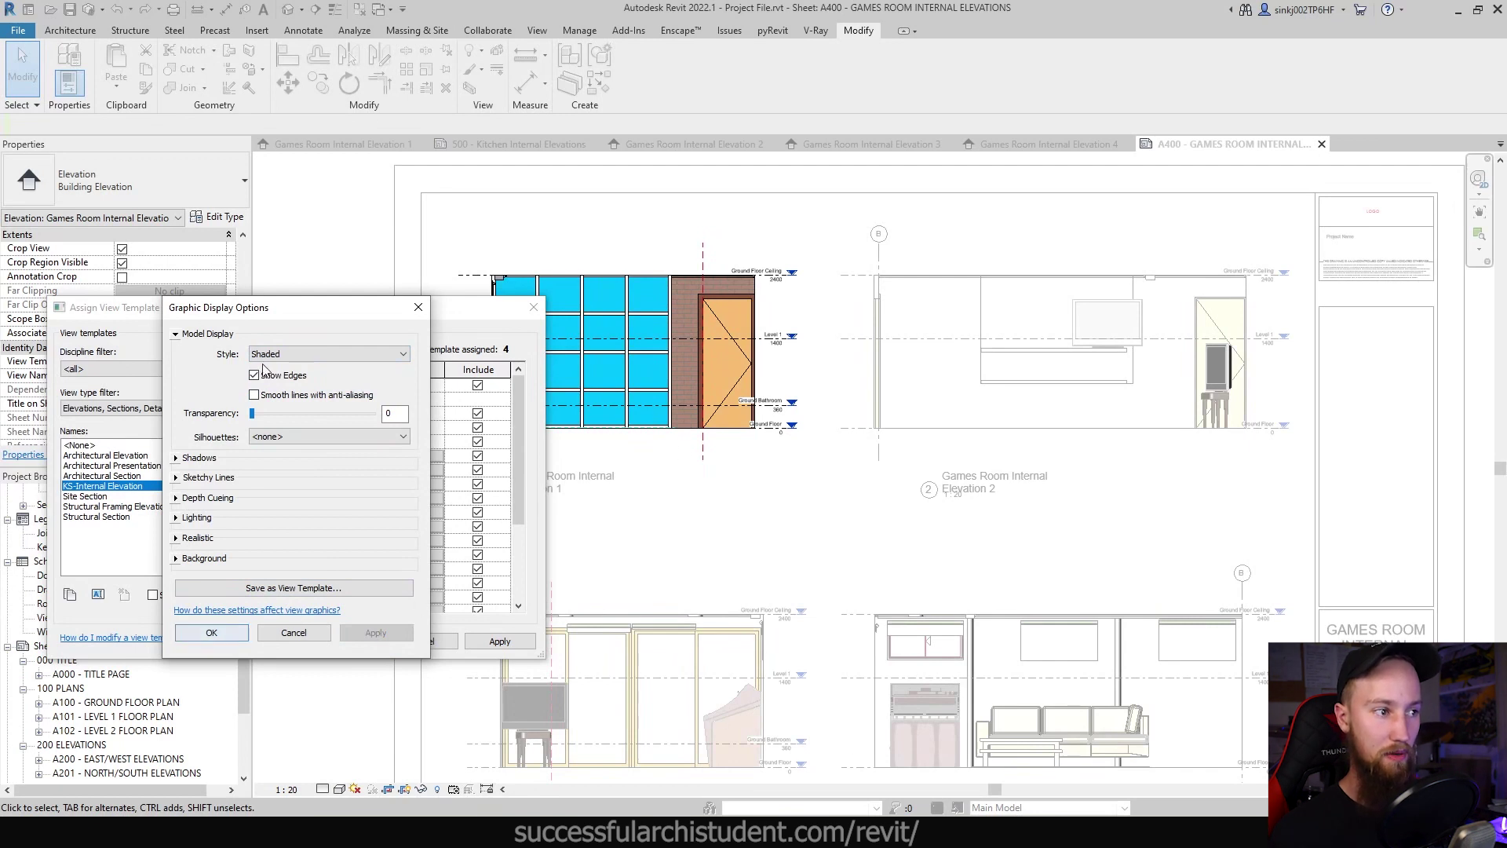
Set the KS-Internal Elevation template's model display style back to Hidden Line and accept the graphic display options
left_click(328, 354)
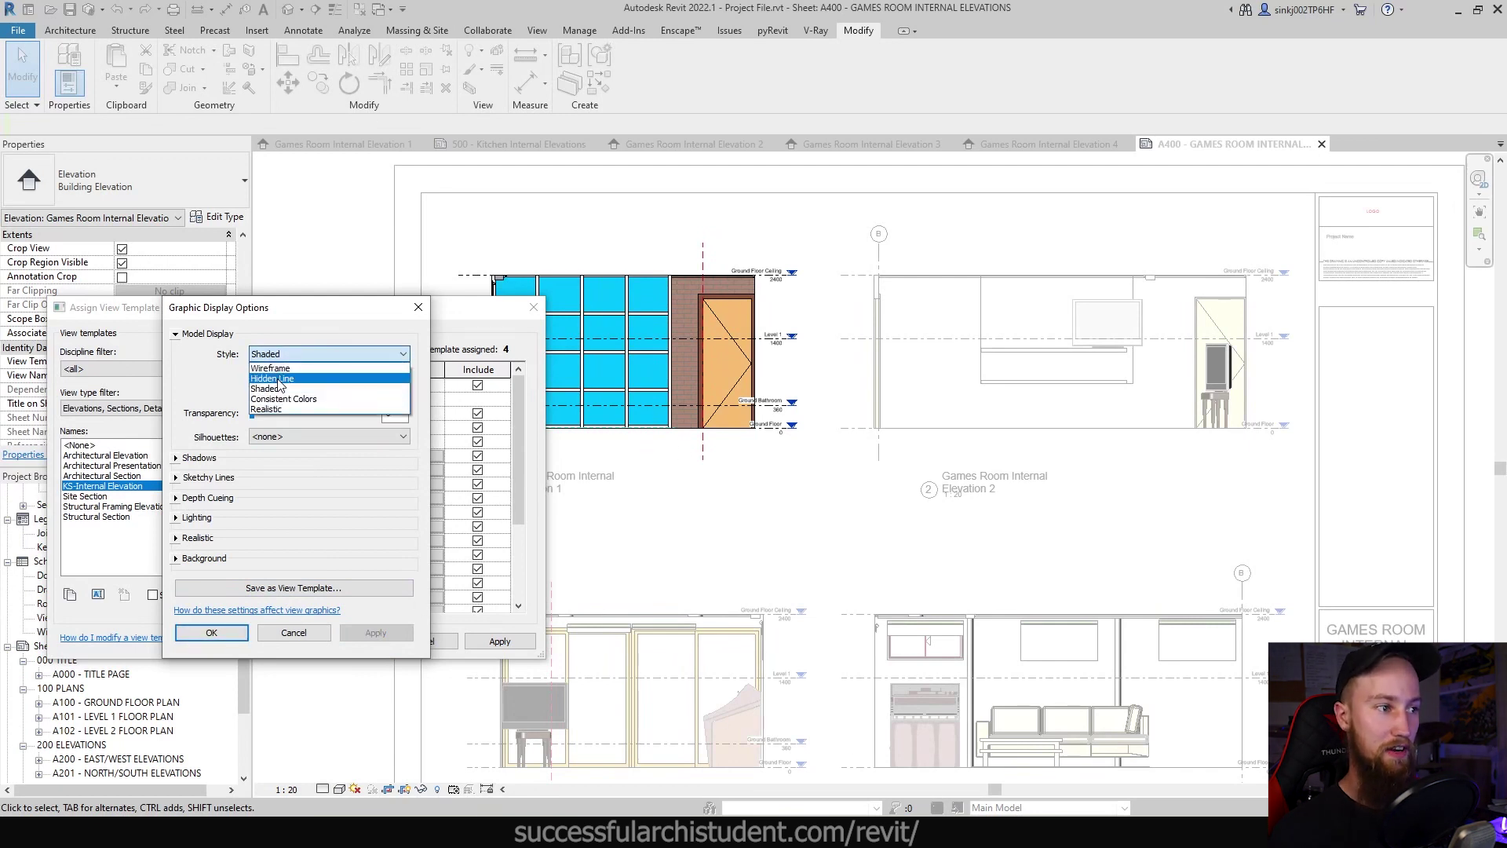
left_click(314, 375)
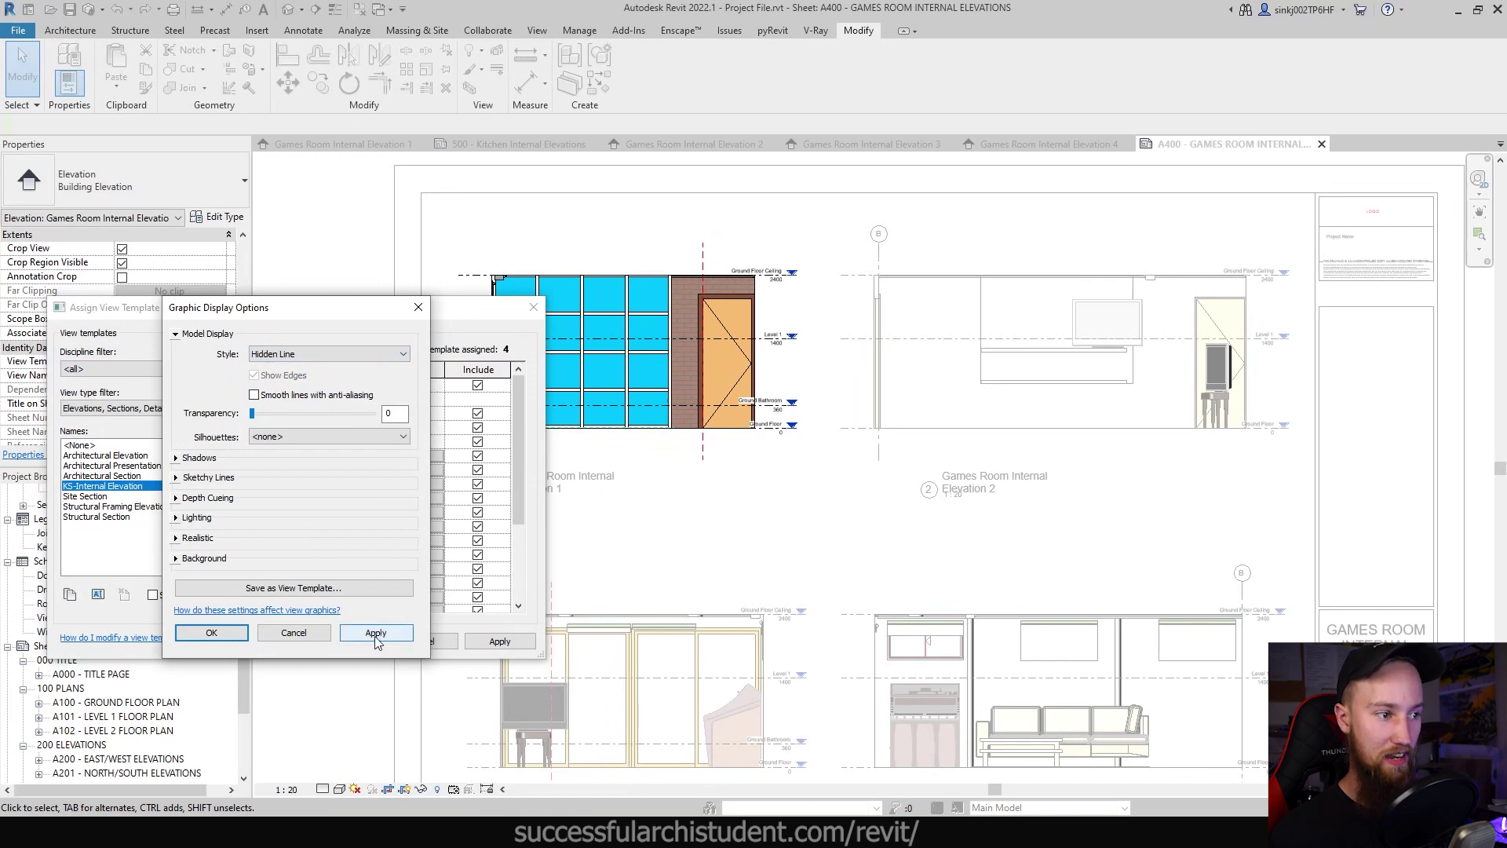
left_click(375, 633)
left_click(211, 632)
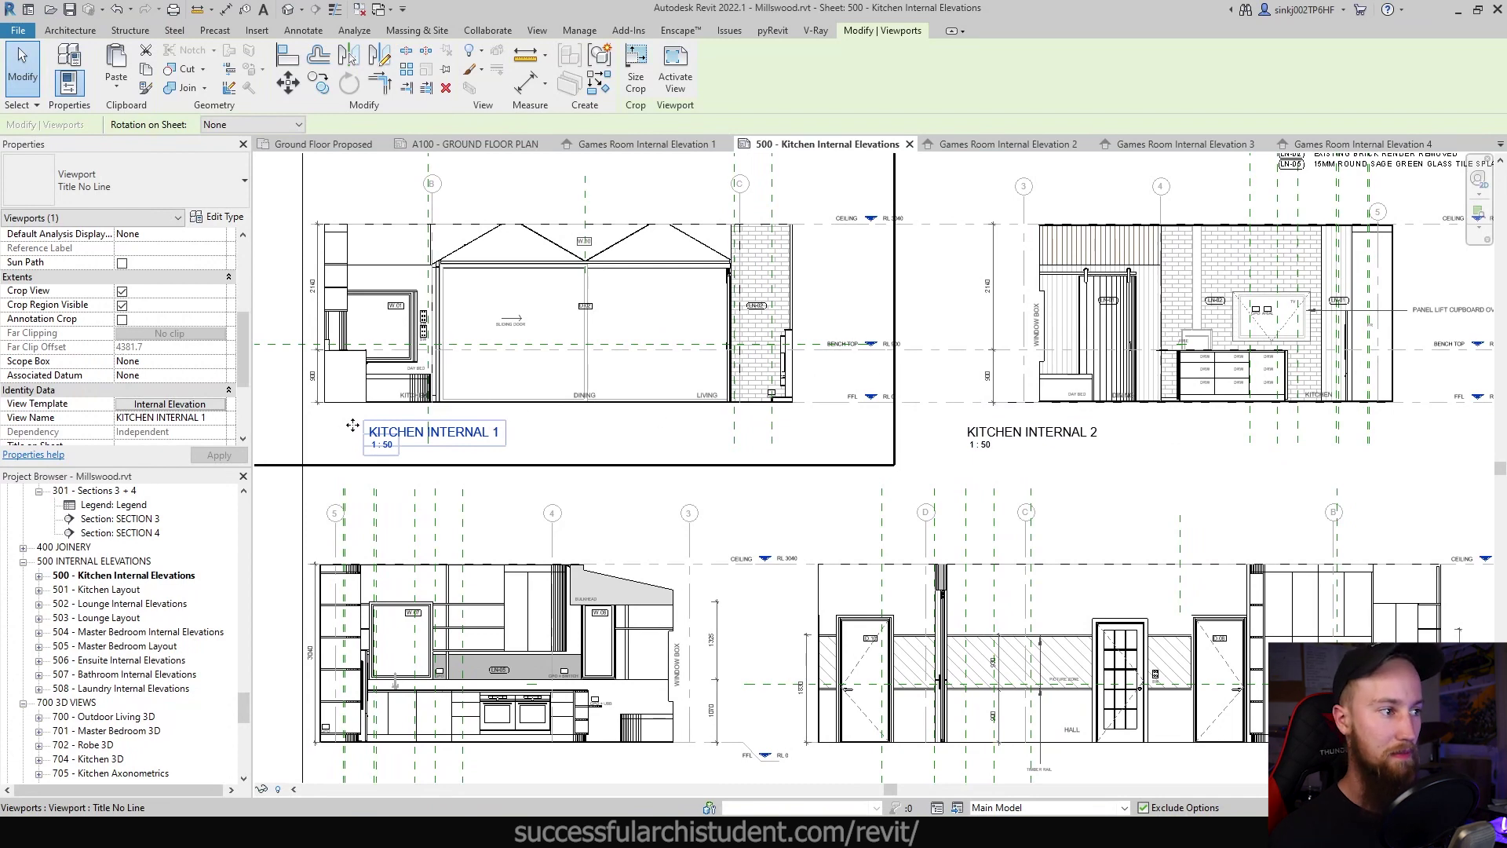
Review the Ceilings surface pattern override in the Internal Elevation template assigned to the Kitchen Internal 1 viewport on sheet 500
left_click(154, 405)
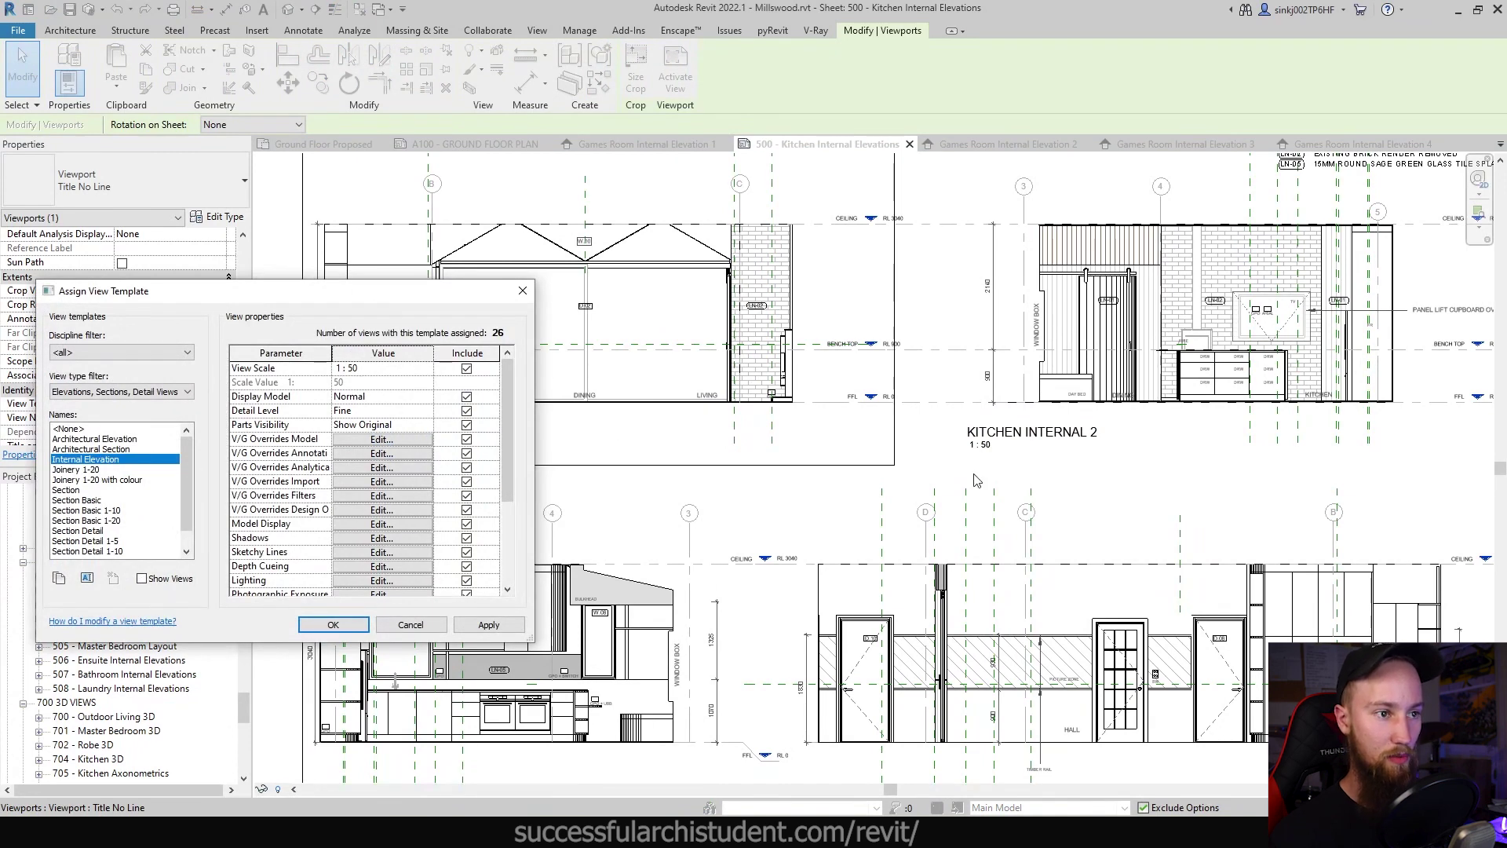
left_click(380, 439)
left_click(157, 362)
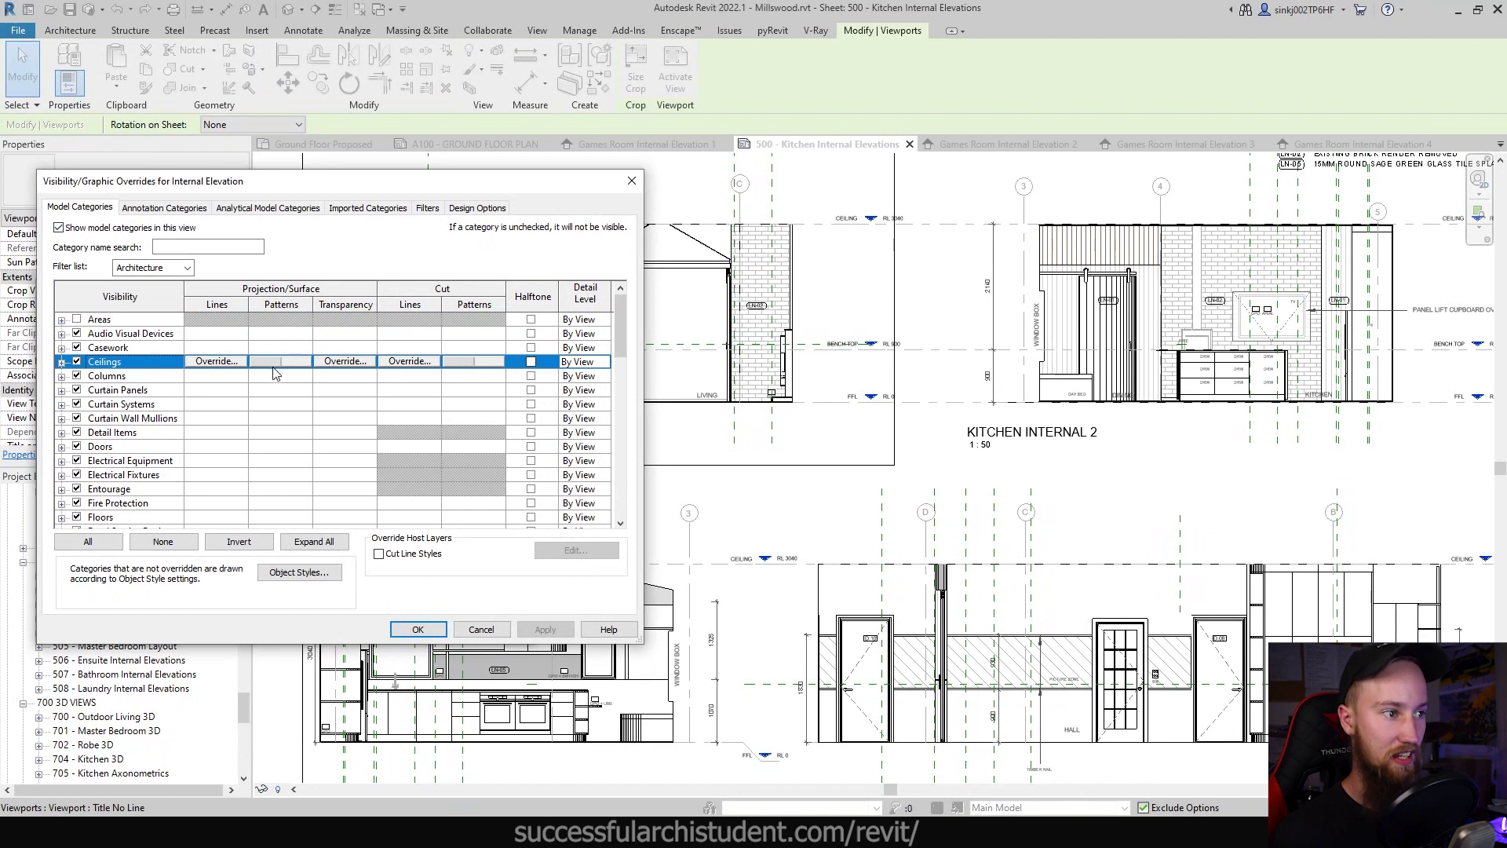
left_click(273, 363)
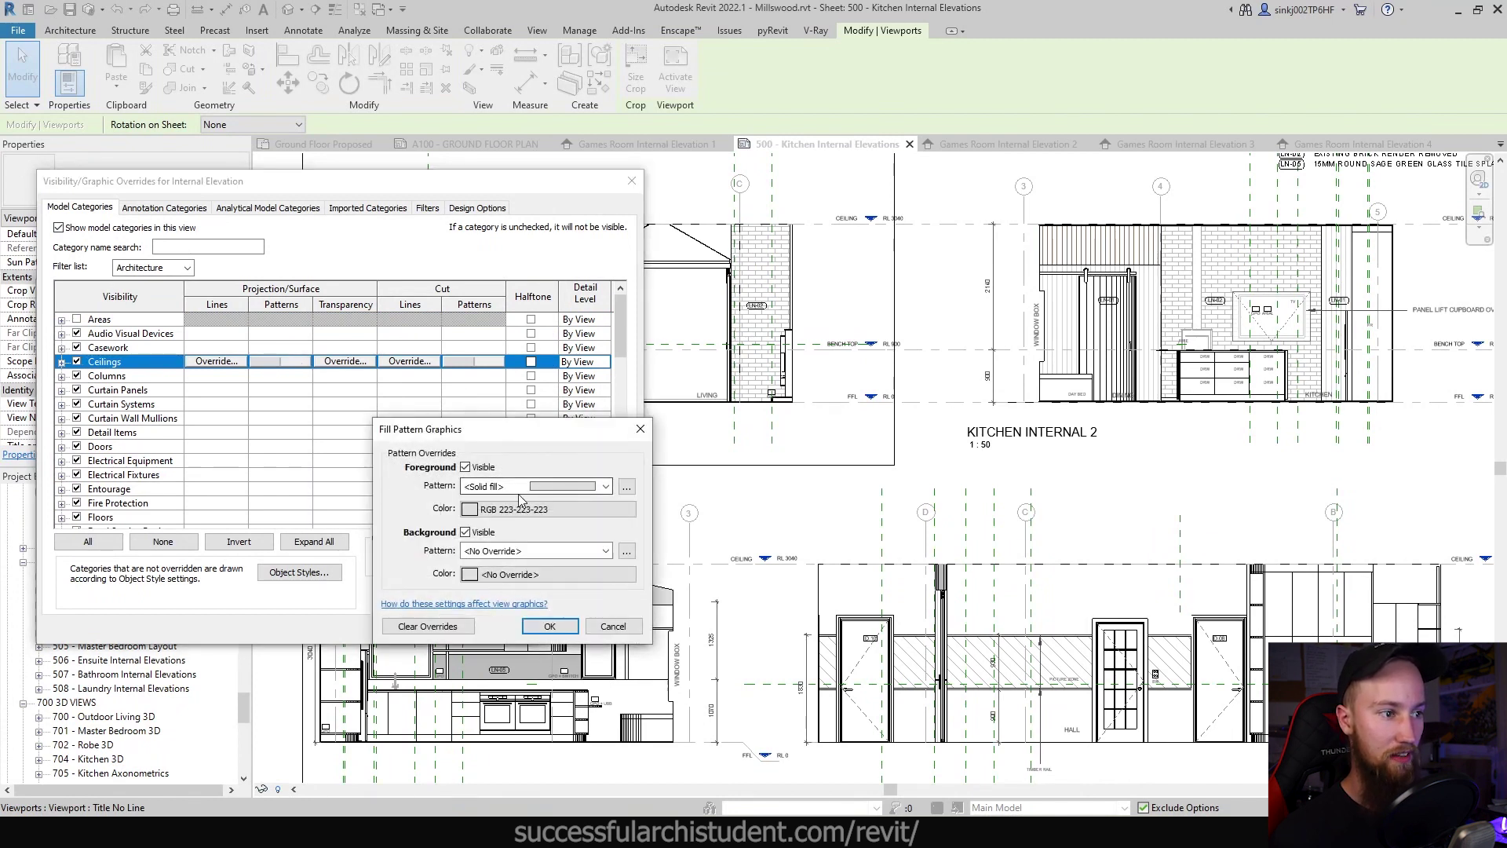
left_click(549, 626)
key("Return")
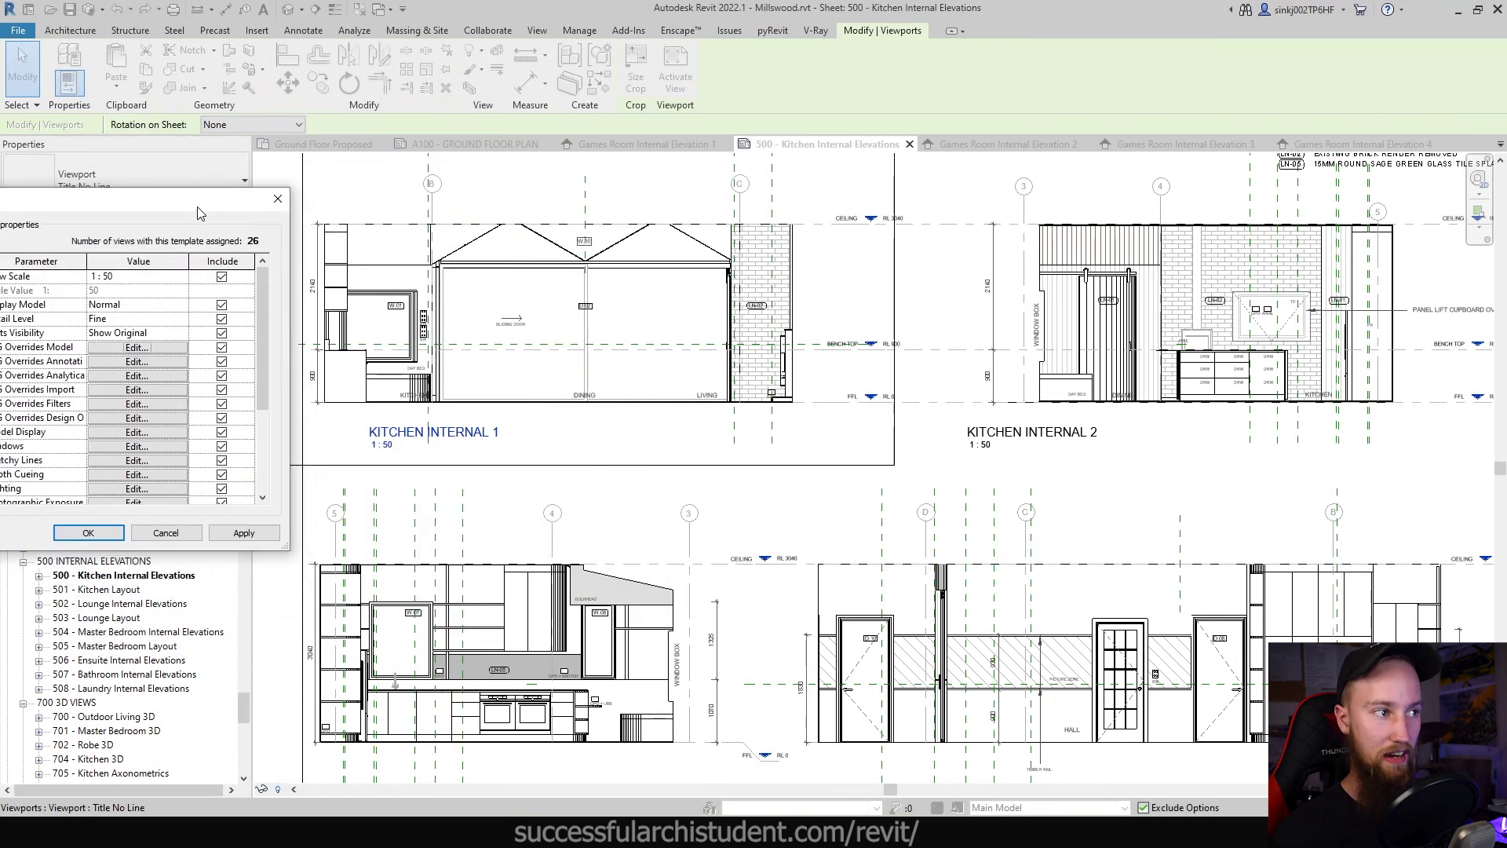
Review the Internal Elevation template's remaining model category overrides and inspect the surface pattern override for Walls
left_click_drag(198, 213, 464, 229)
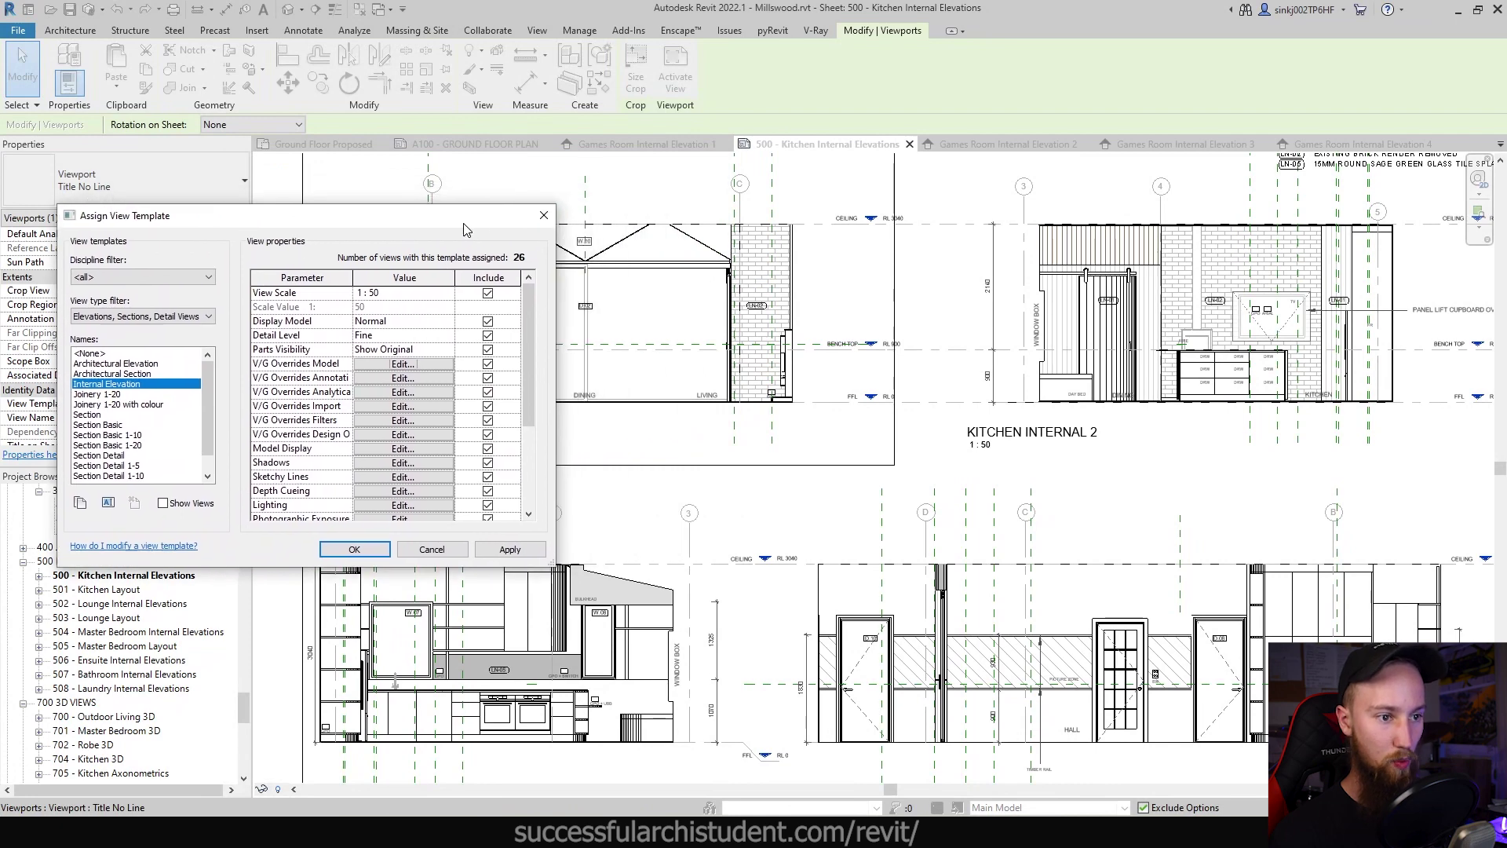
left_click(403, 364)
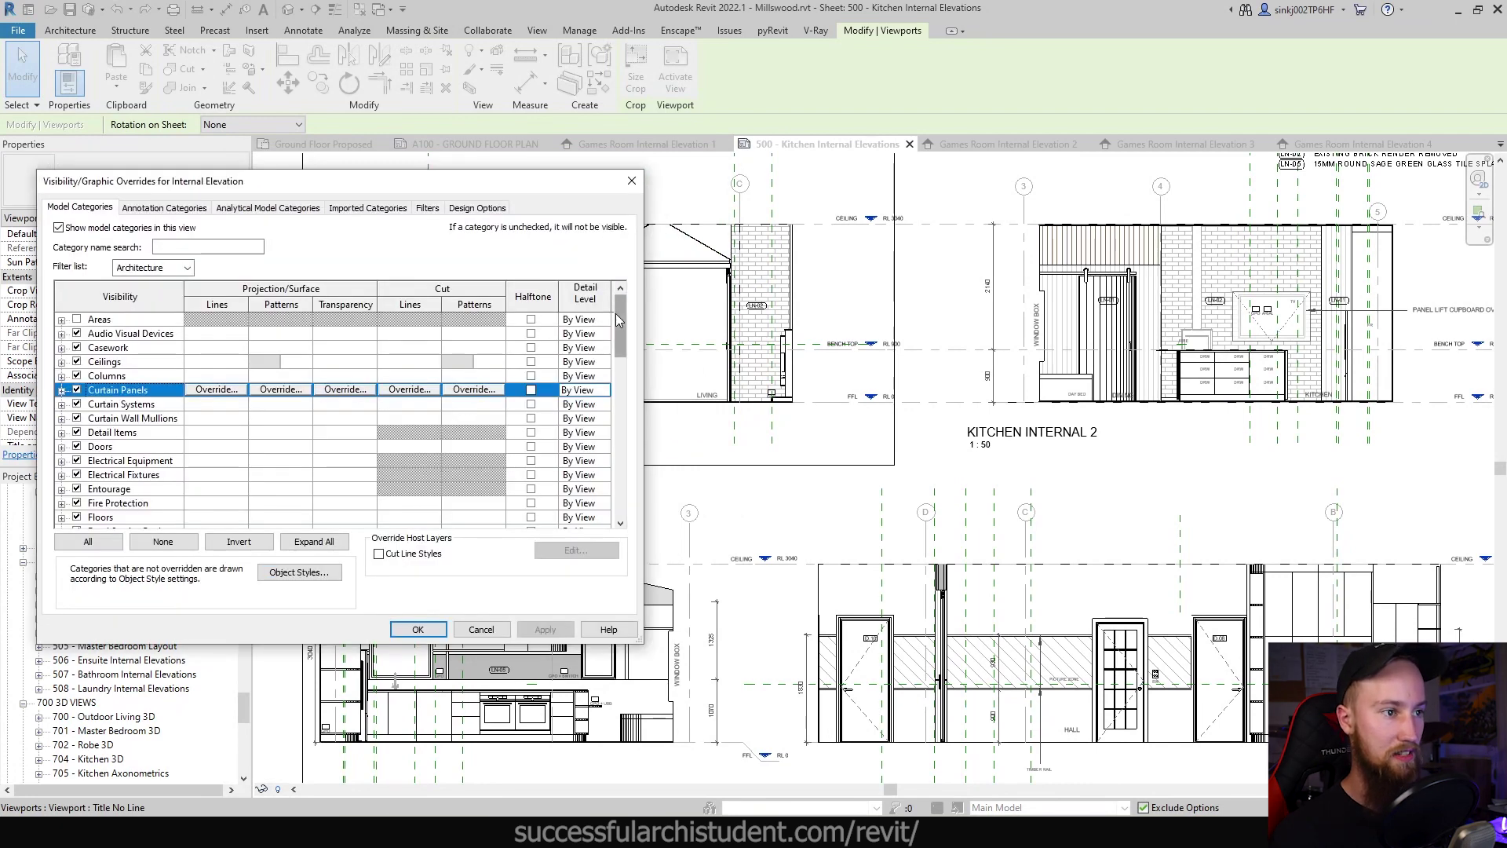
left_click_drag(616, 318, 616, 372)
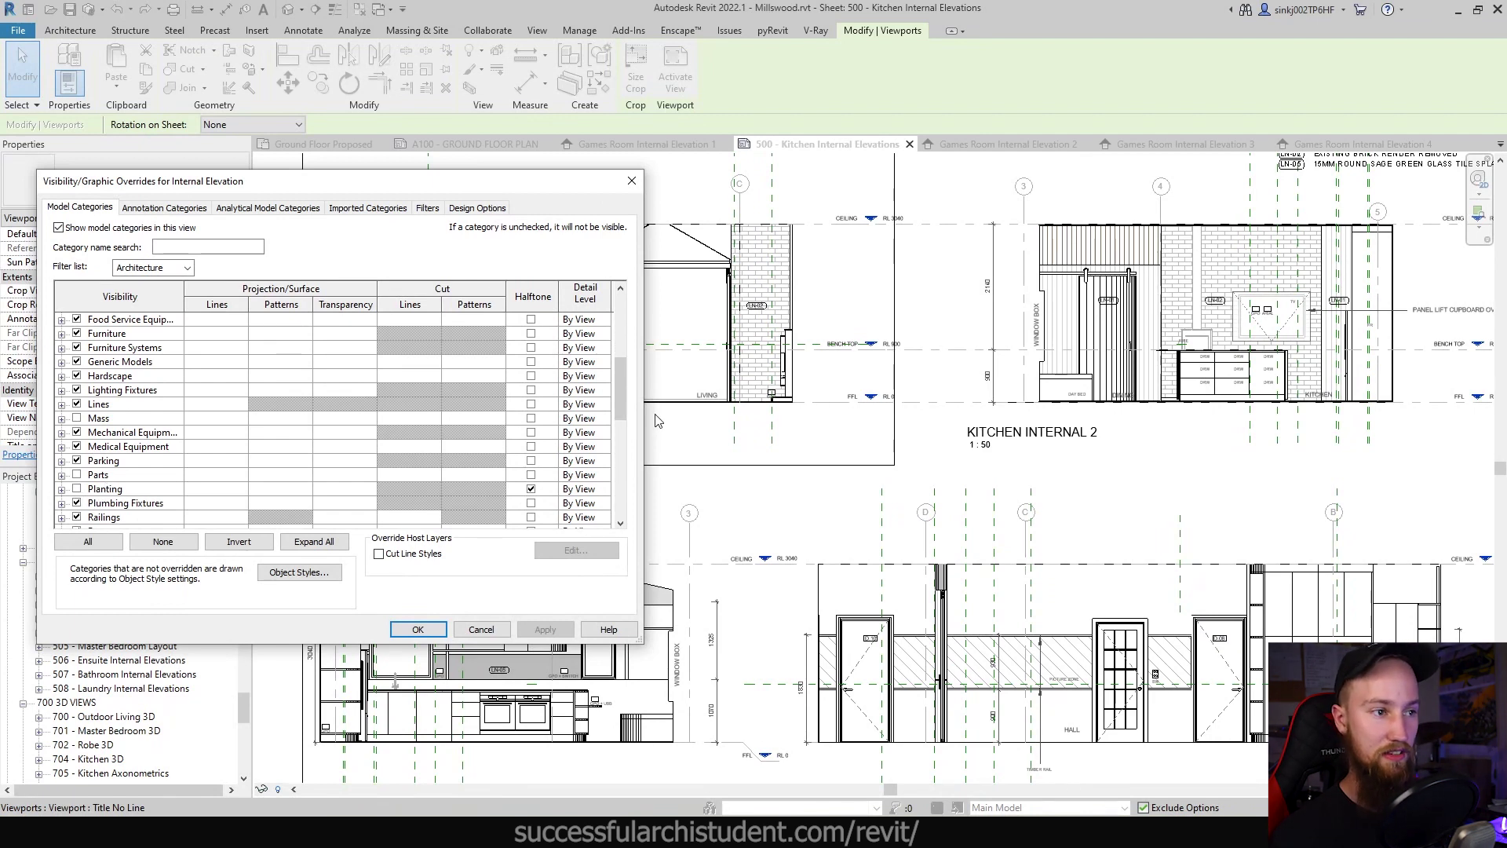
left_click_drag(618, 396, 620, 495)
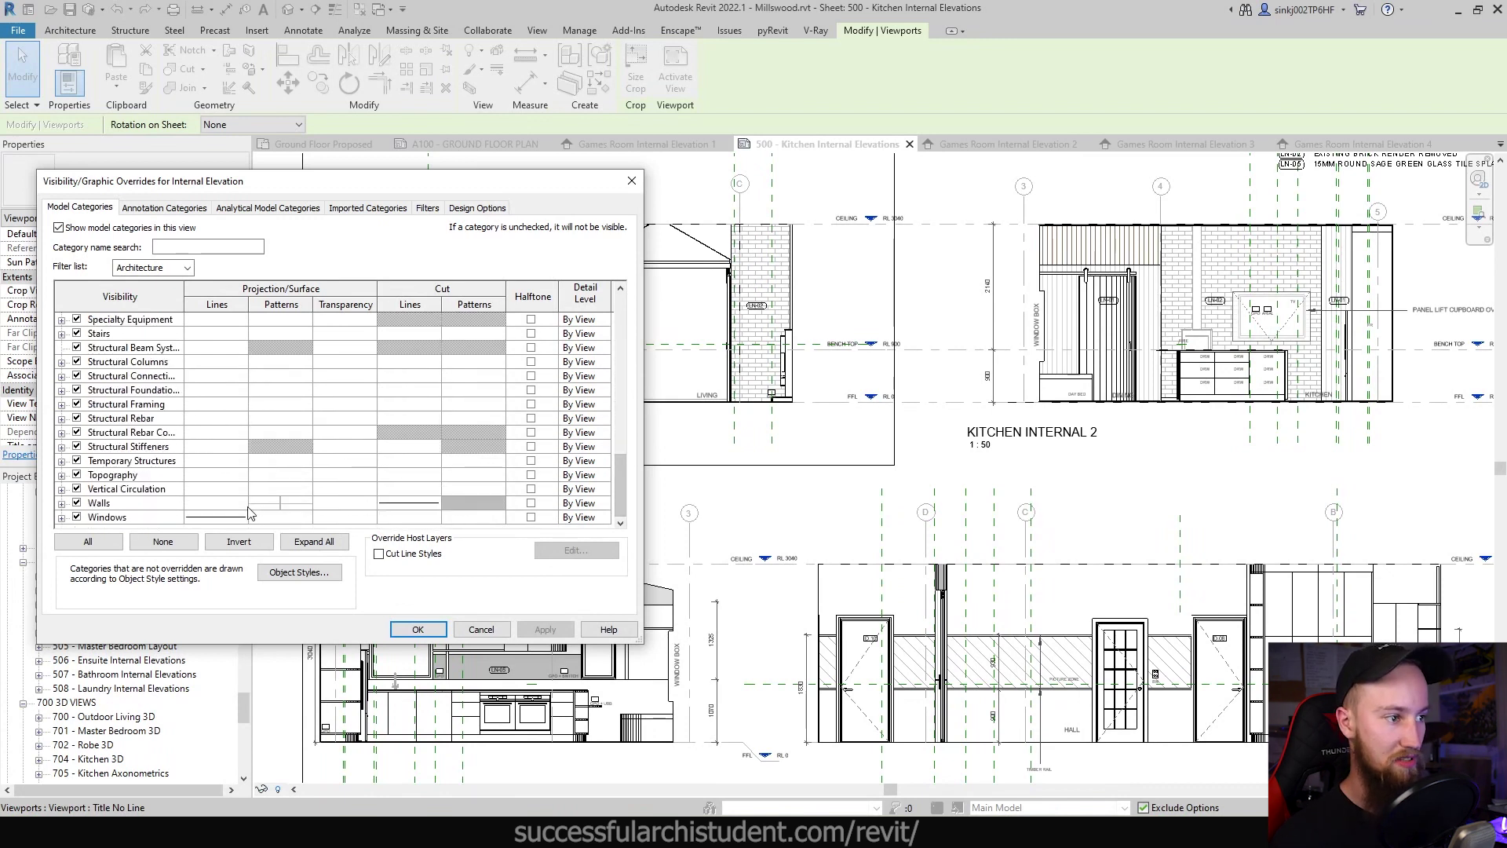
left_click(264, 508)
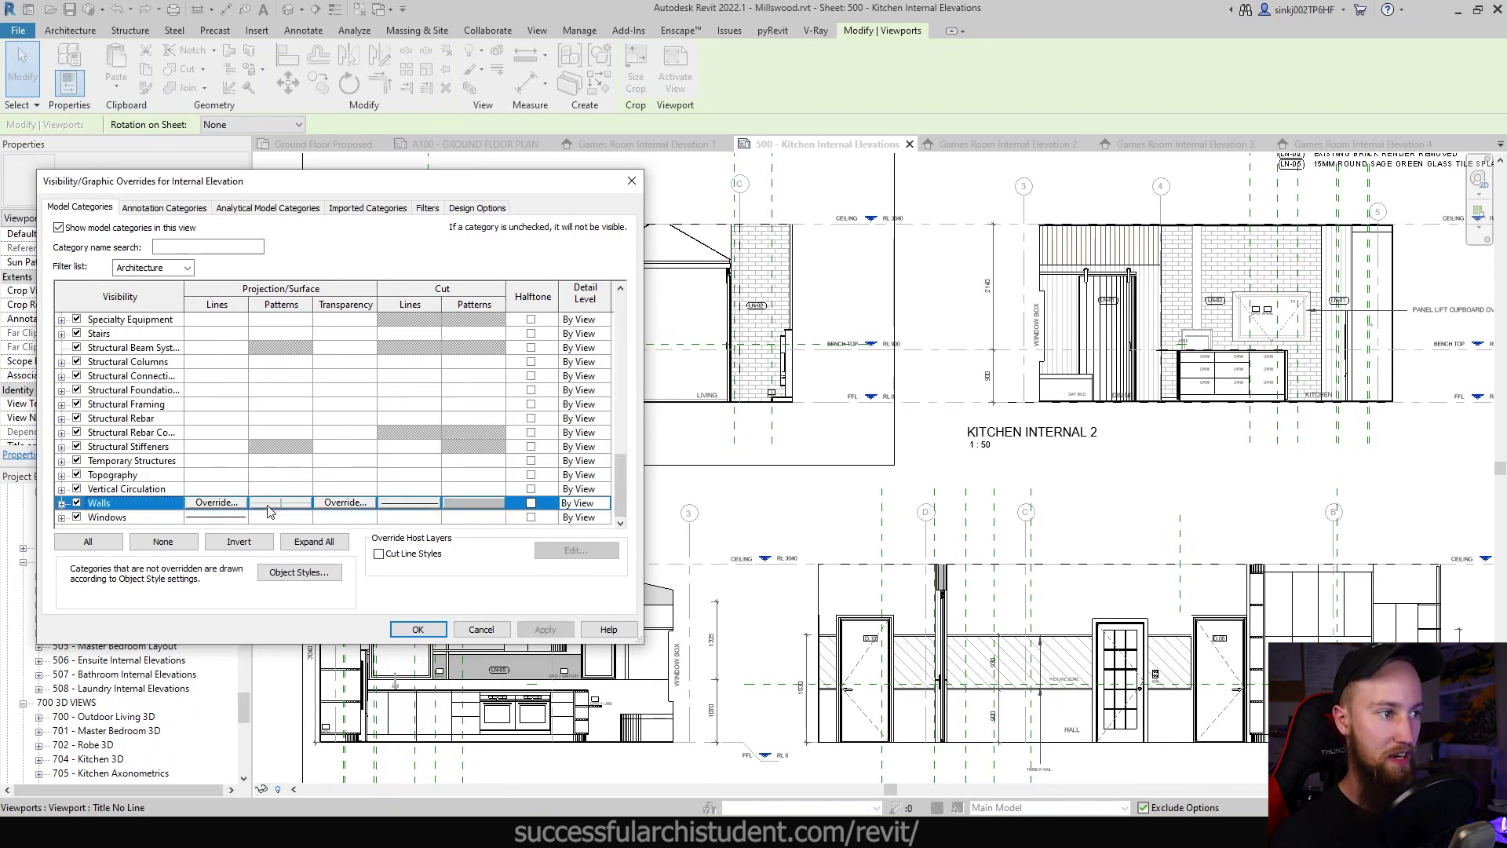
left_click(269, 504)
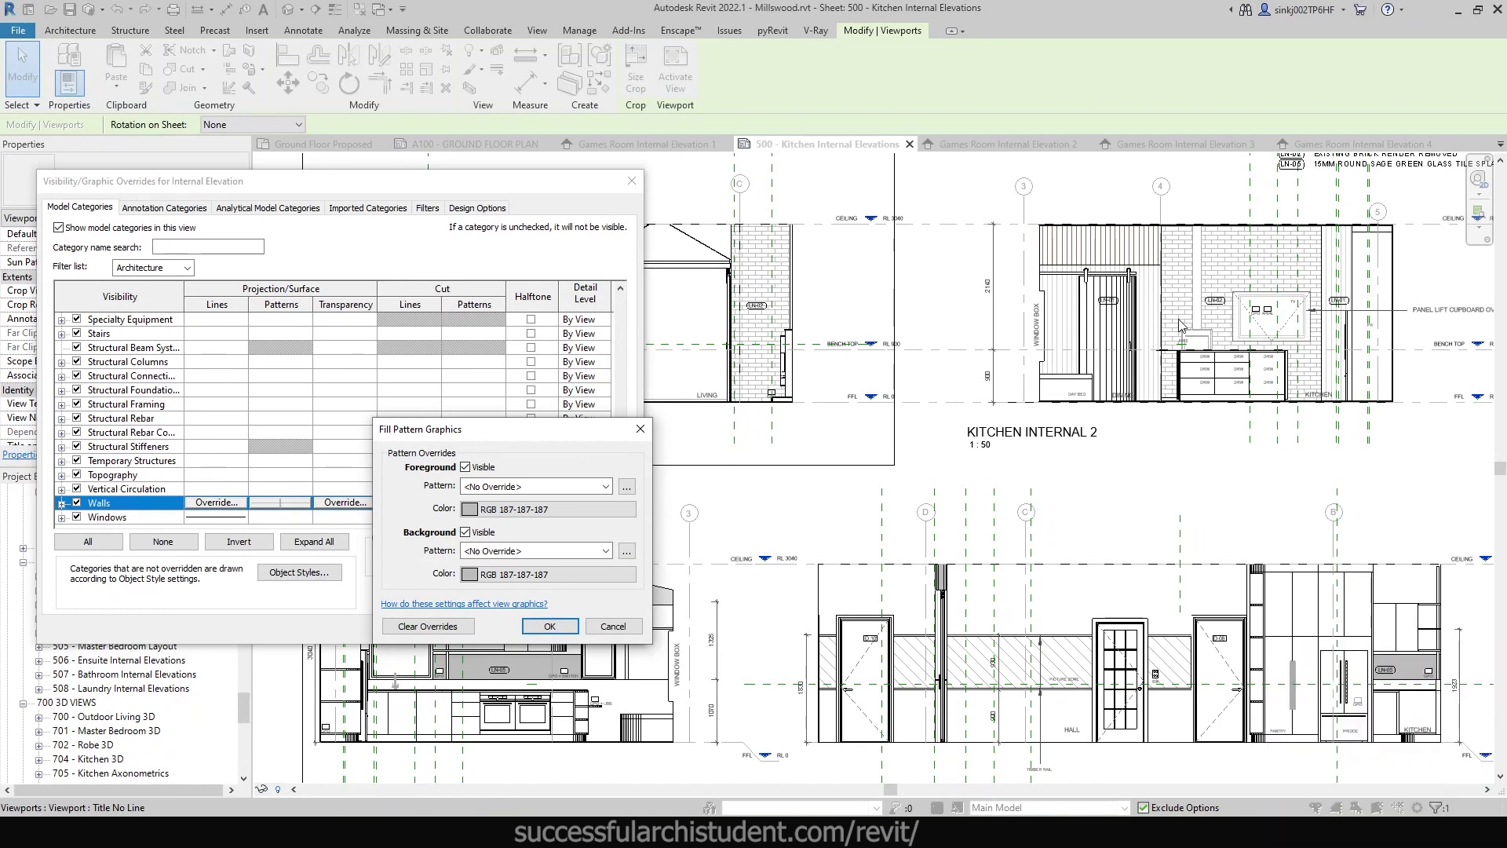
key("Return")
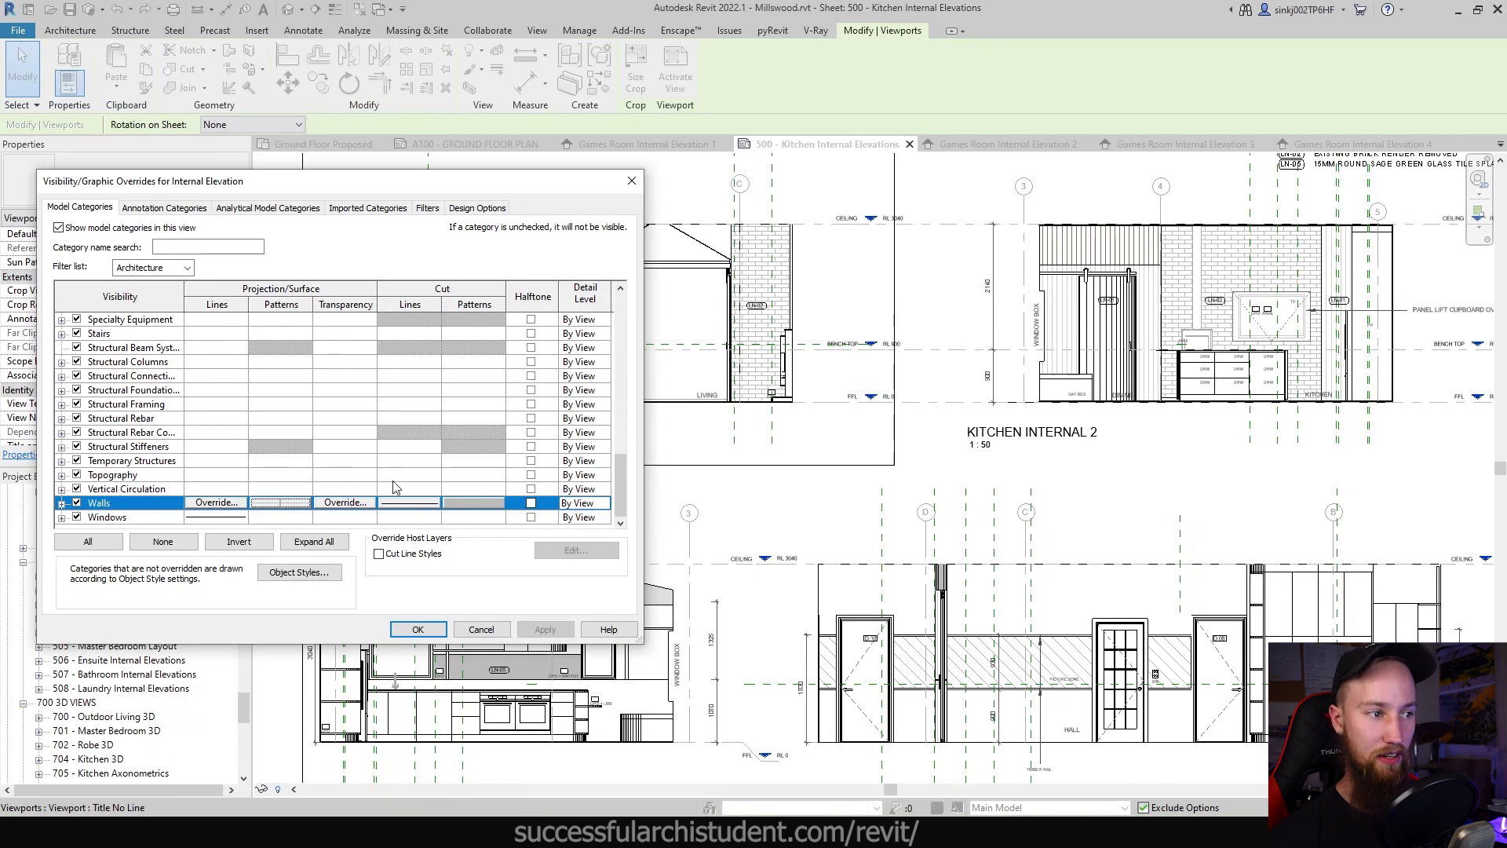
Examine the annotation category visibility and halftone settings in the Internal Elevation template, including Grids and Levels
left_click(167, 208)
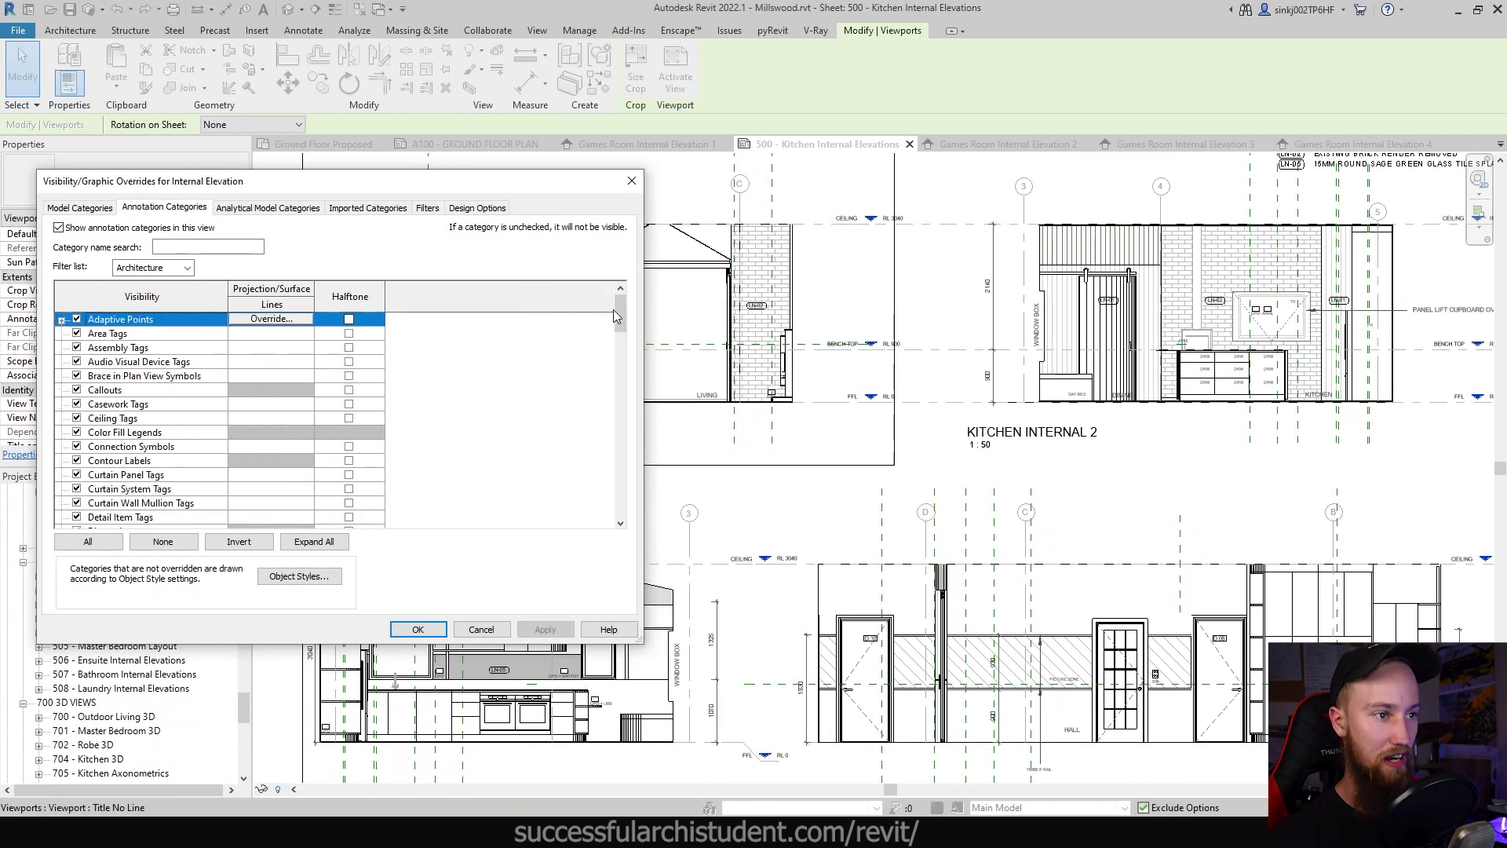
left_click_drag(618, 330, 617, 370)
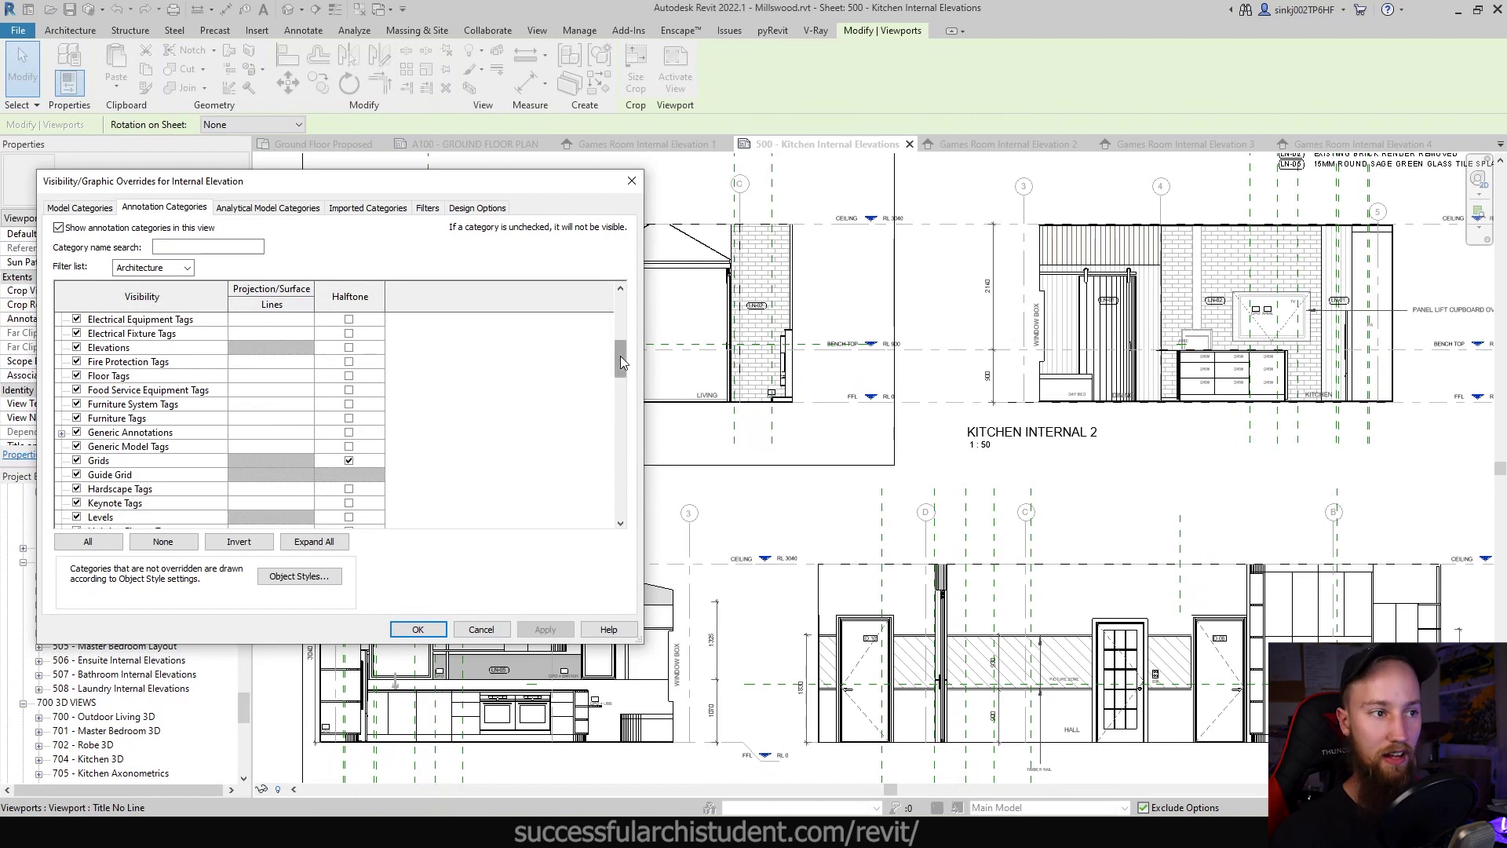
left_click_drag(621, 356, 621, 364)
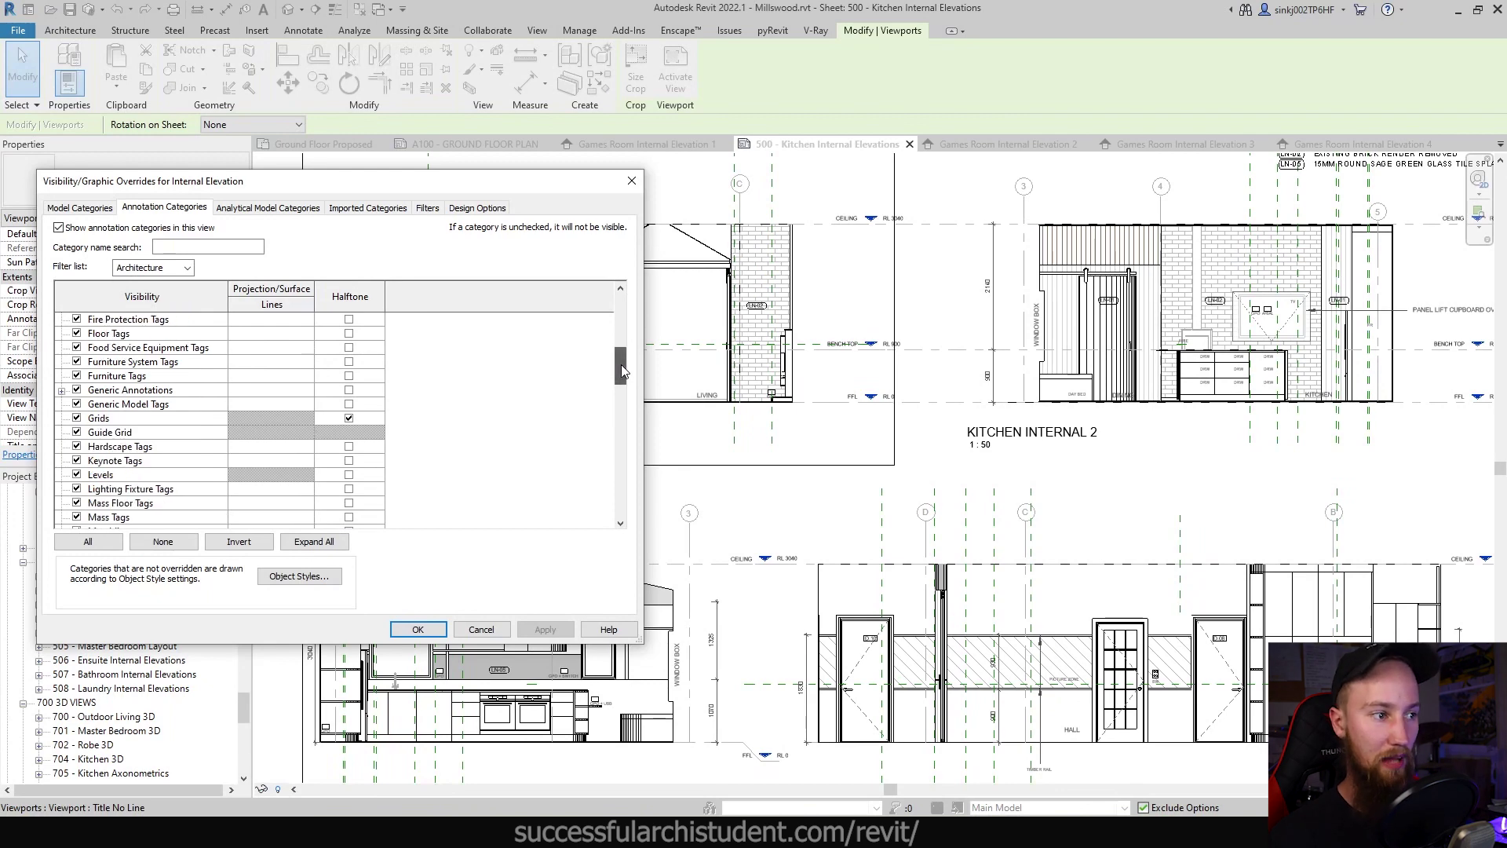